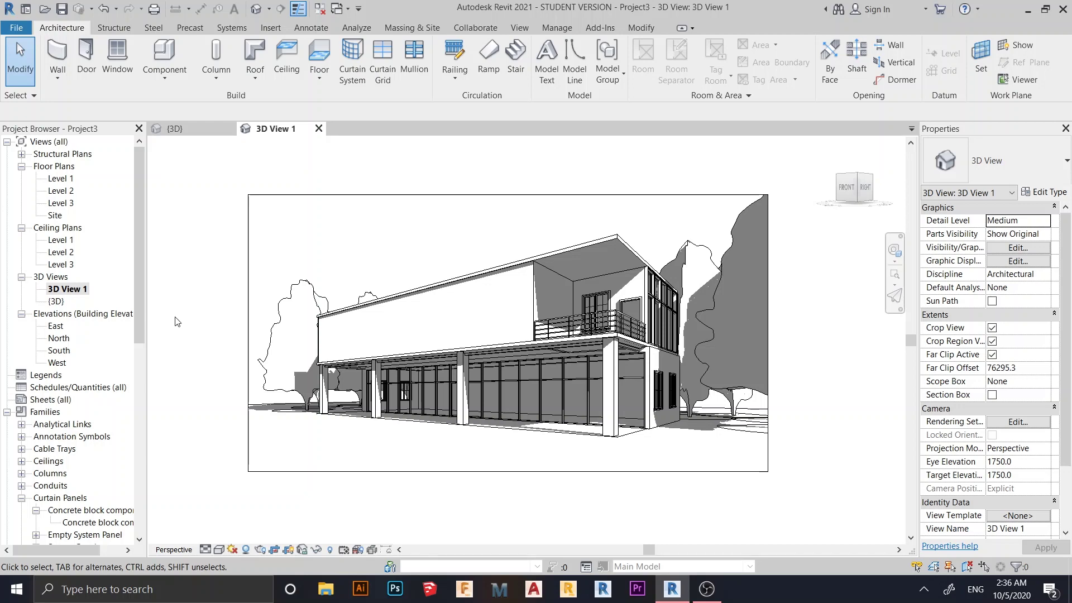
- Set the visual style of the perspective 3D View 1 to Realistic and look over the building
scroll(424, 313, up, 3)
scroll(536, 240, down, 5)
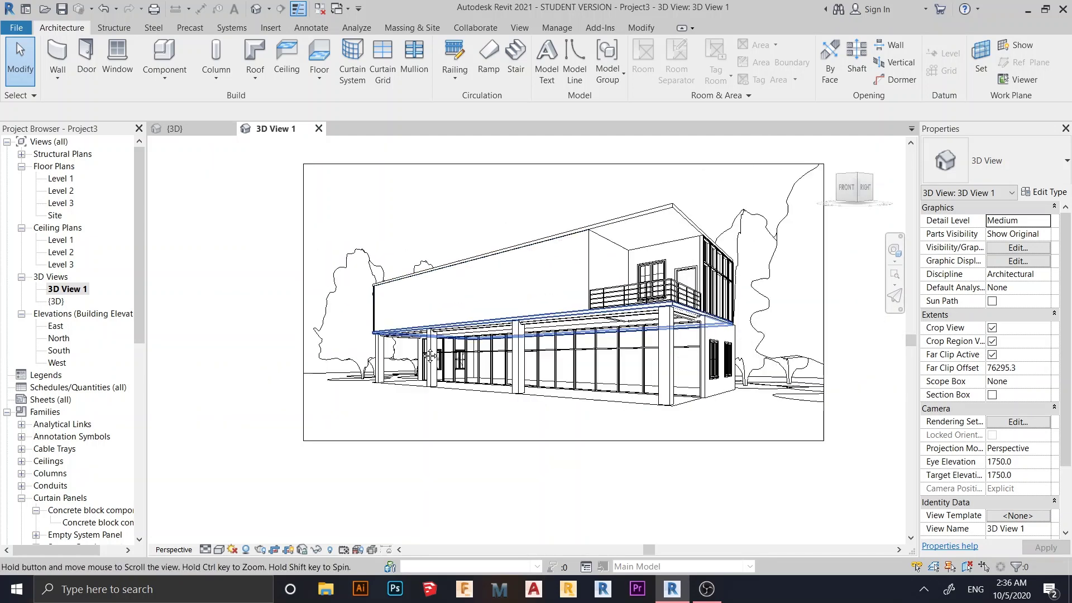
click(219, 550)
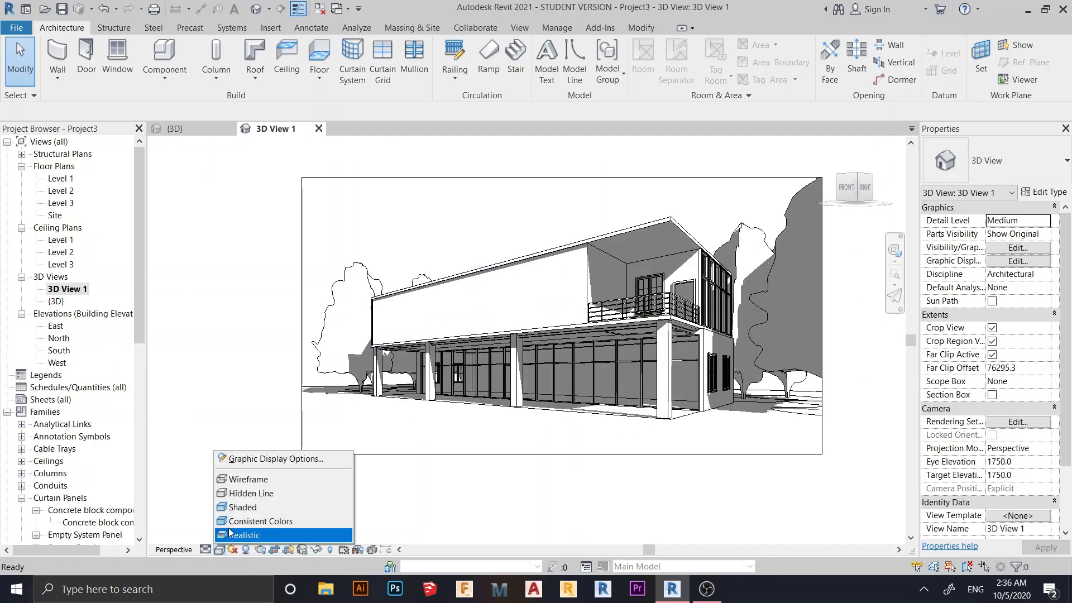
click(240, 535)
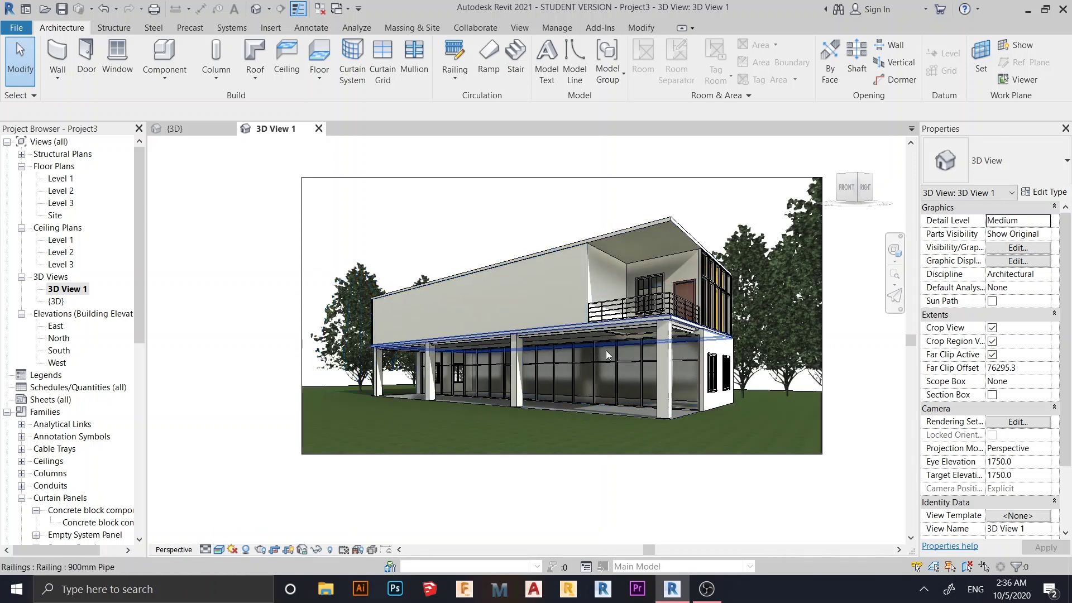
scroll(619, 377, up, 2)
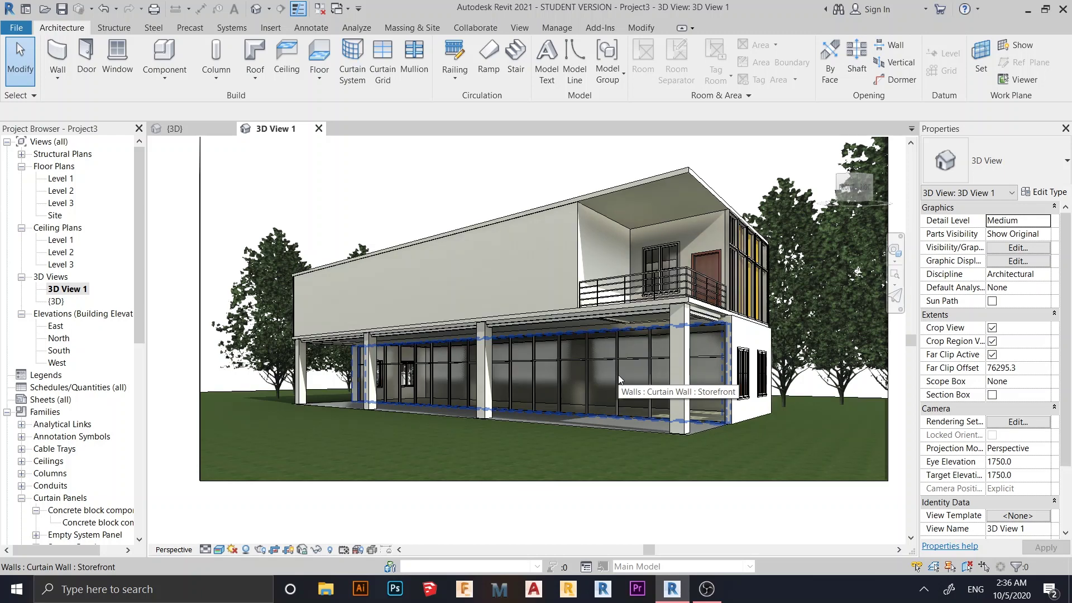
scroll(617, 381, down, 2)
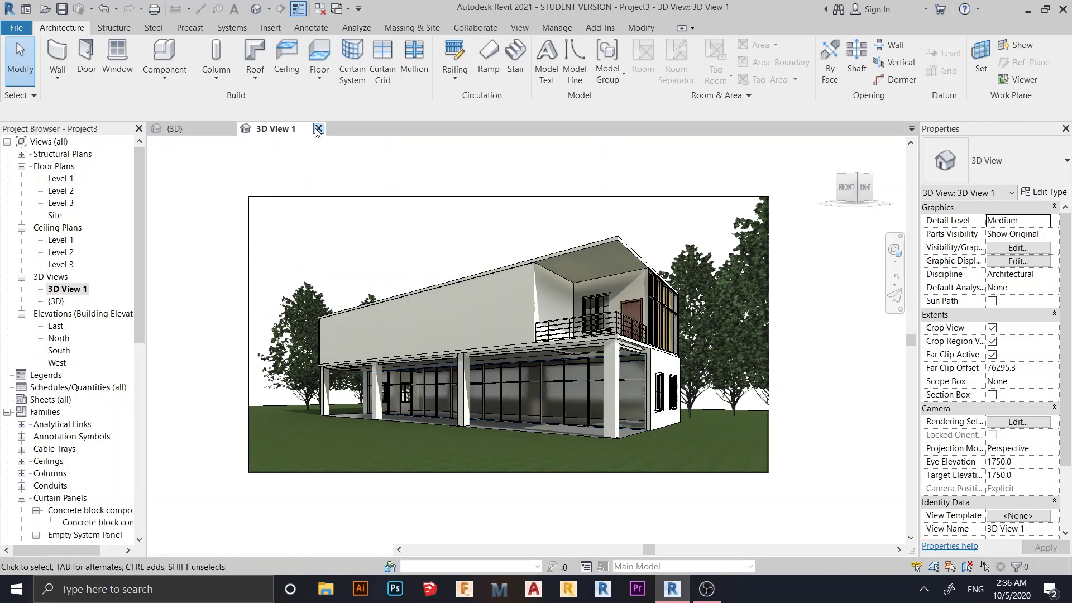
- Close the 3D View 1 view and look over the whole building and site in the {3D} view
click(319, 129)
scroll(603, 325, down, 3)
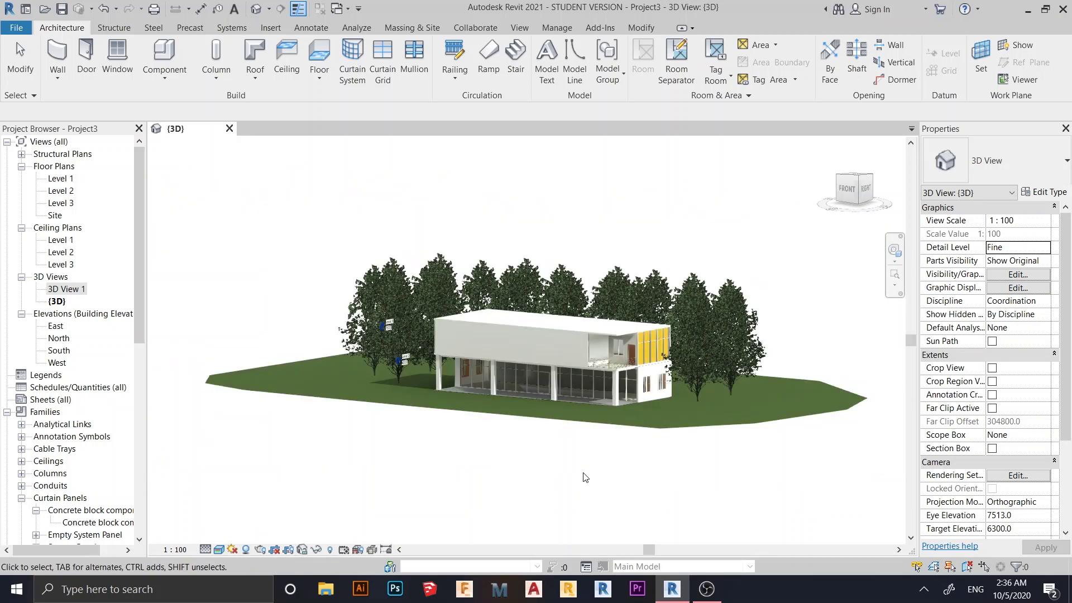
shift+middle_drag(607, 531, 500, 413)
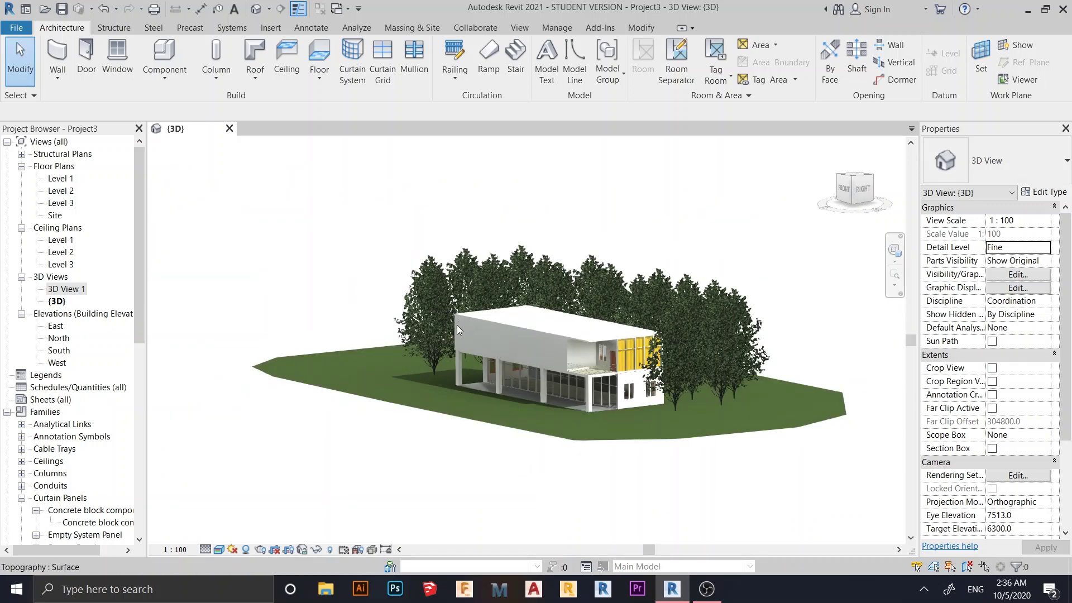
shift+middle_drag(458, 330, 451, 328)
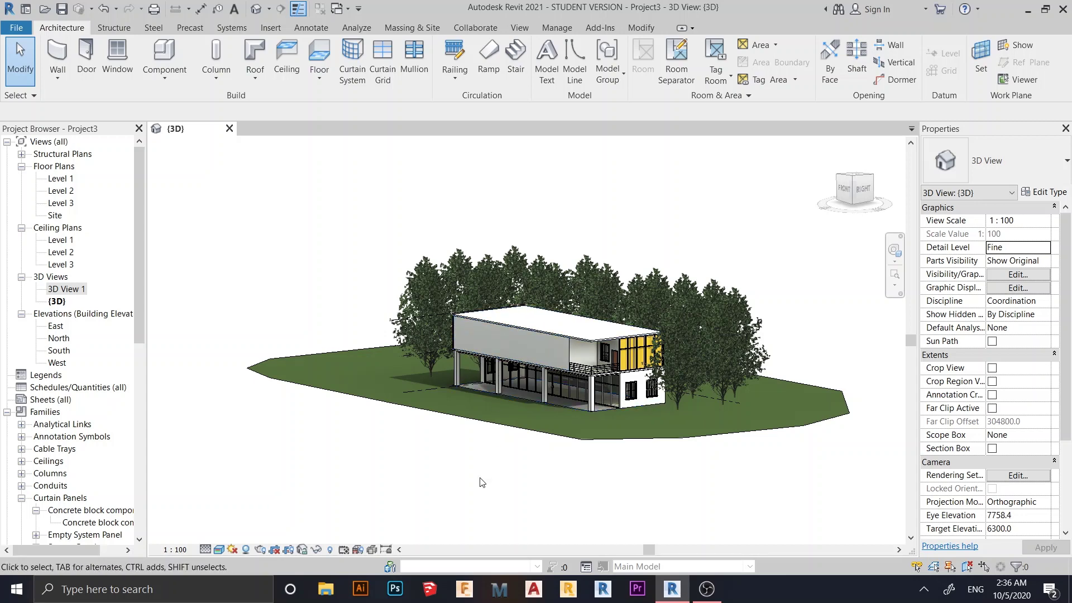
- Create a new family from the English template Metric Curtain Wall Panel.rft
click(17, 27)
mouse_move(48, 83)
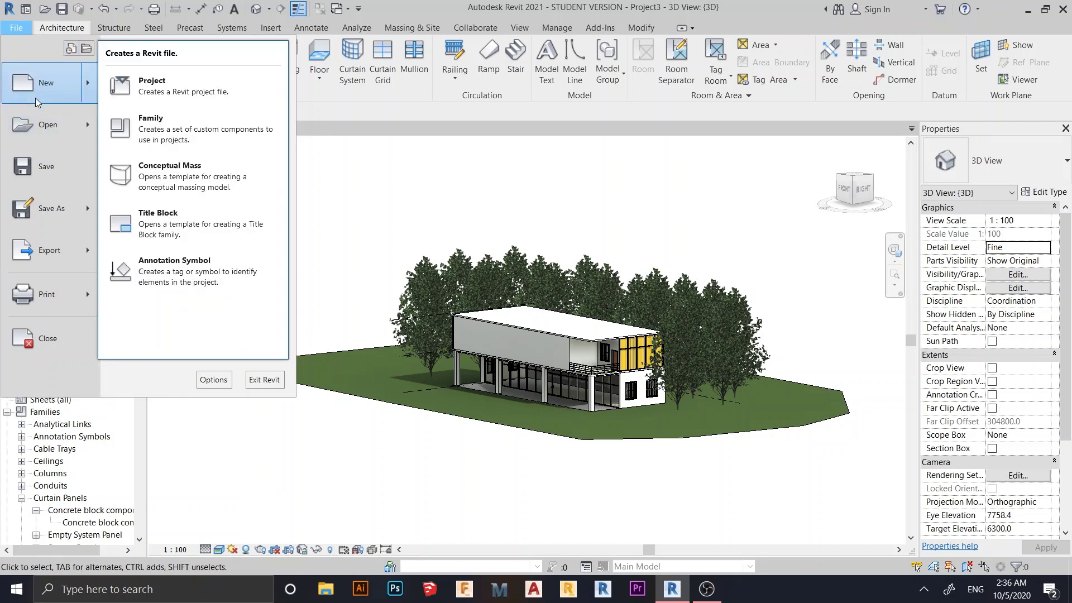
click(159, 127)
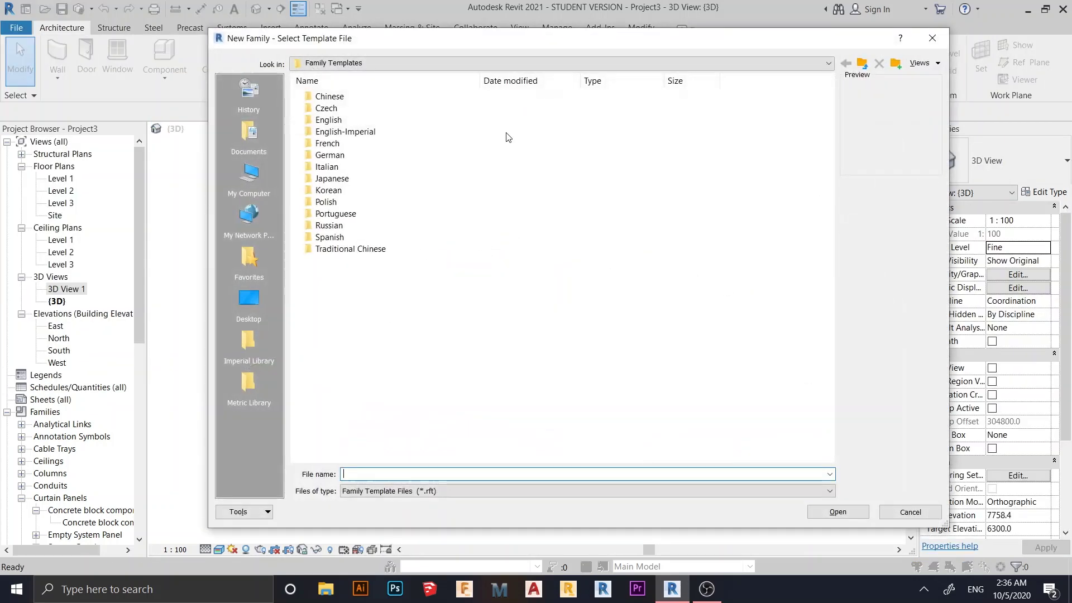
double_click(330, 120)
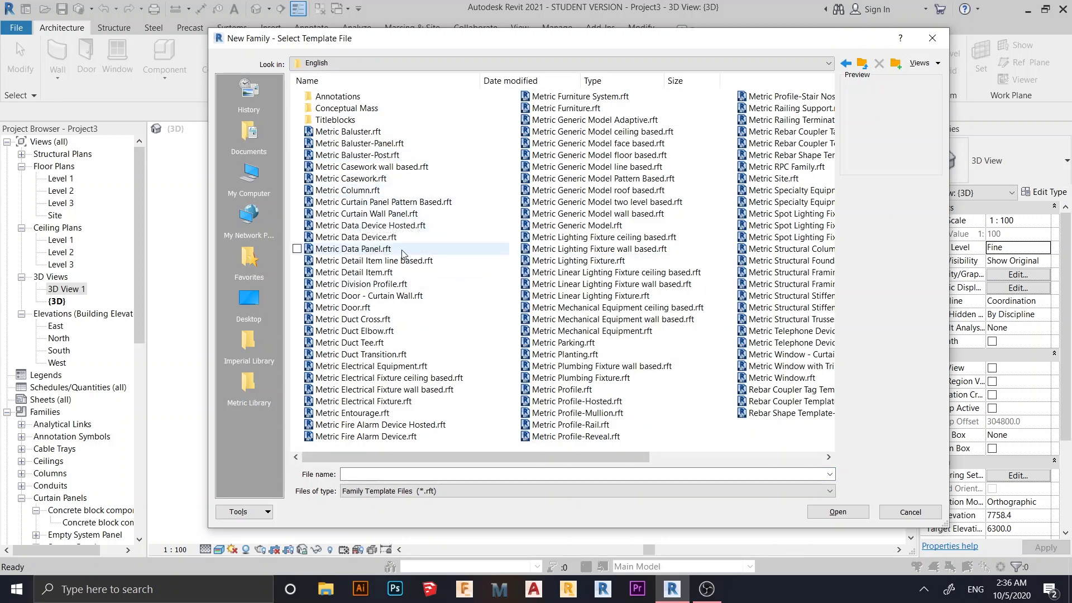
double_click(395, 214)
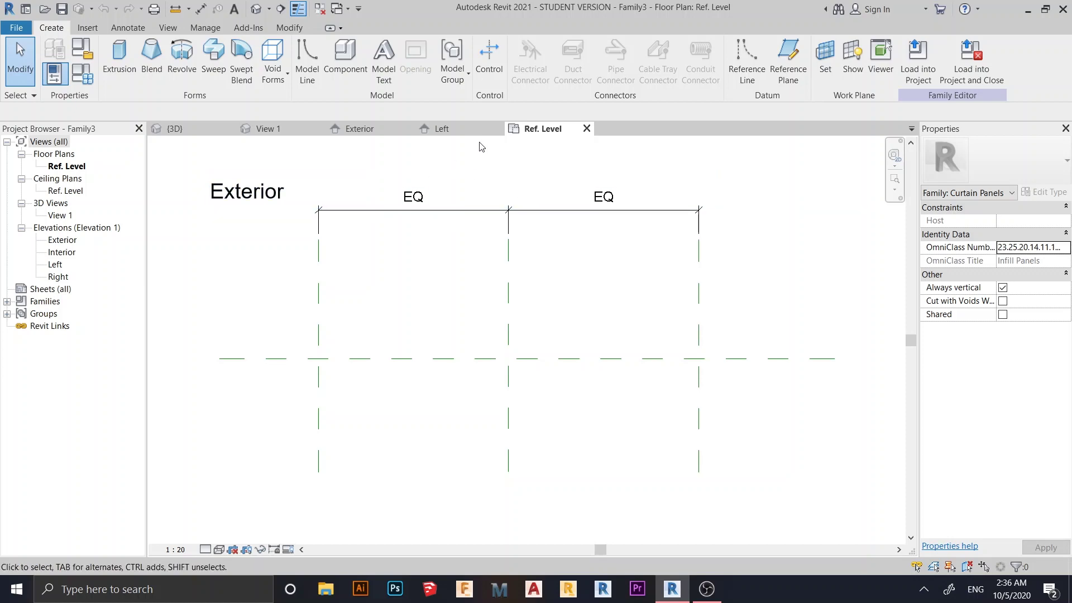
- Open the Interior elevation of the family and close its Left, Exterior, View 1 and Ref. Level views
click(452, 128)
click(497, 128)
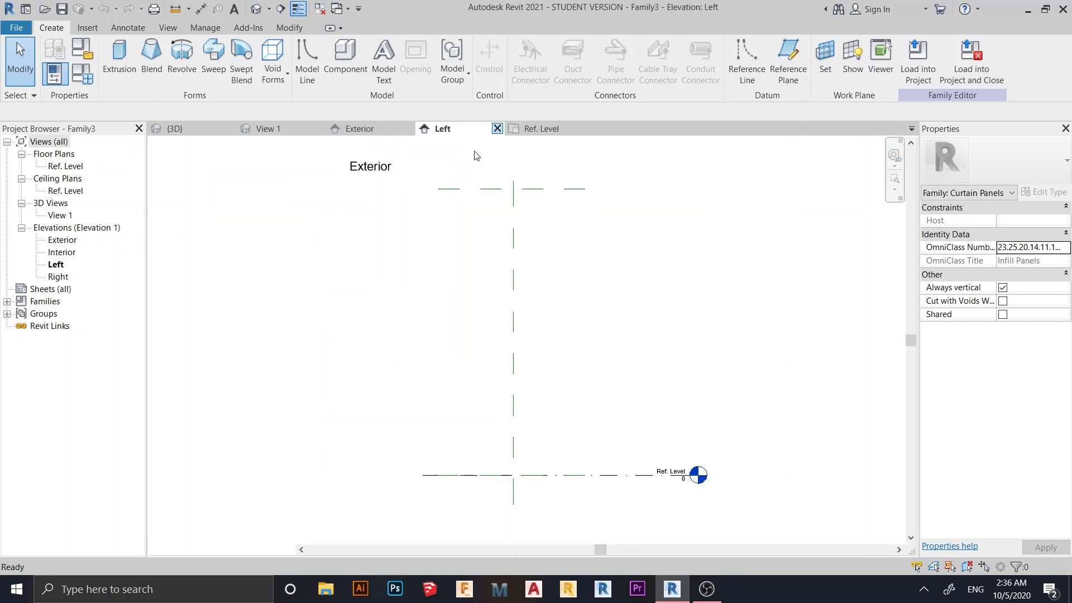
click(409, 129)
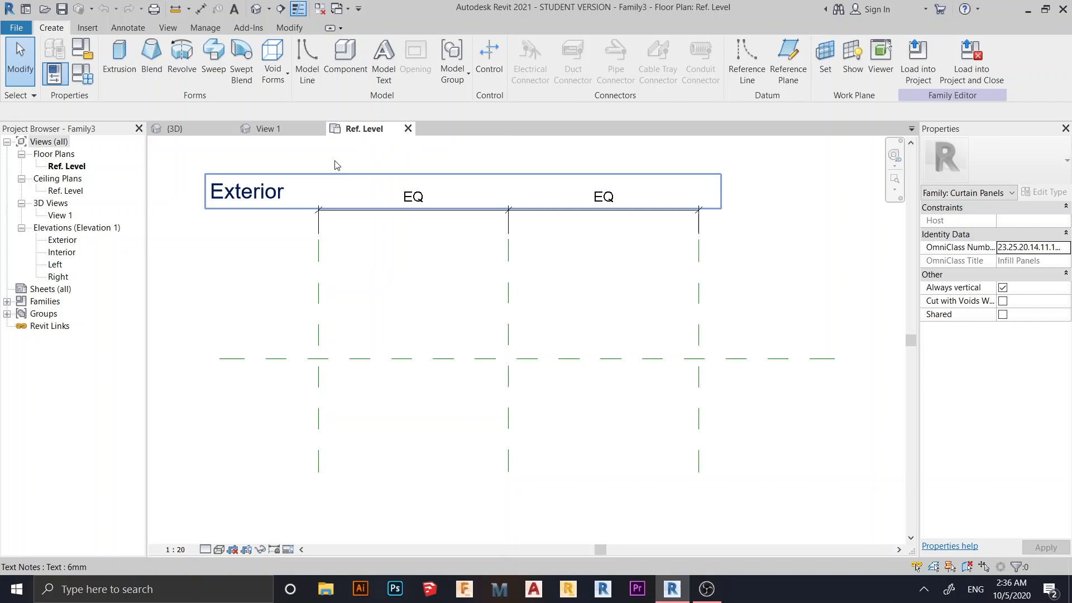
click(315, 129)
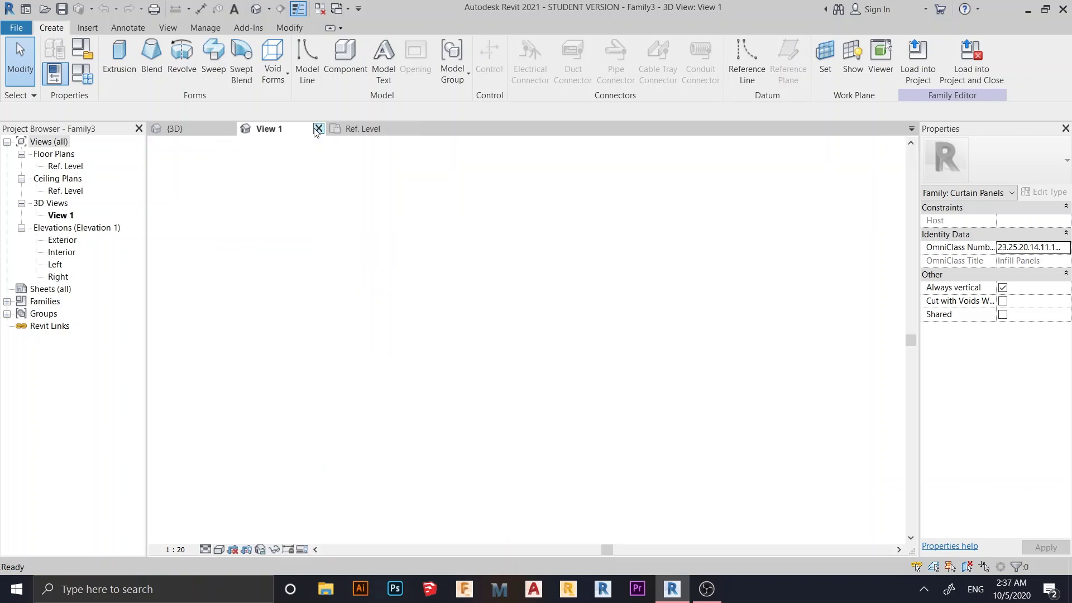
click(317, 130)
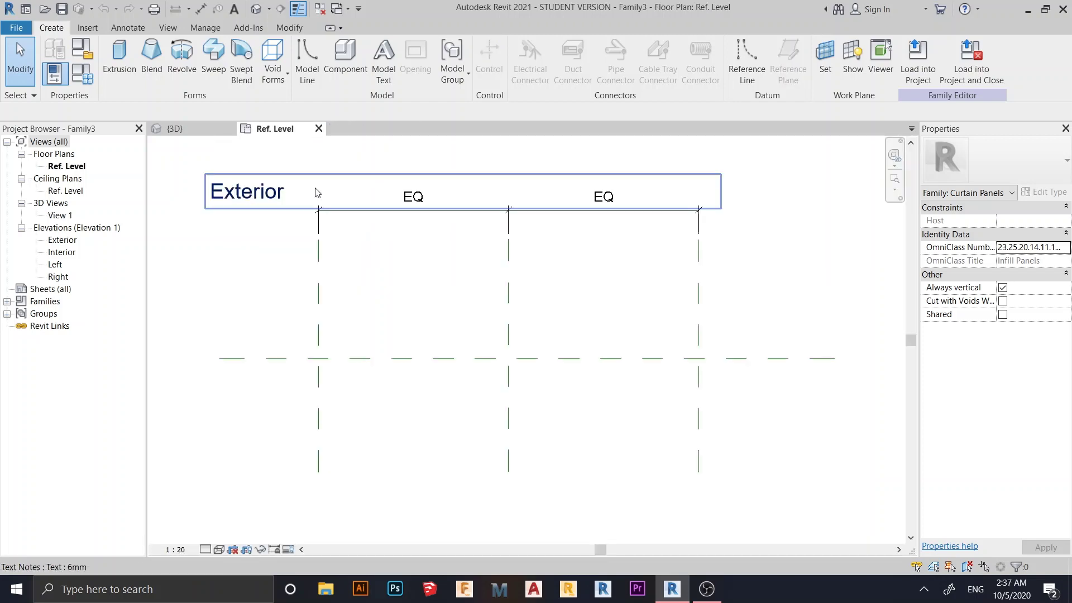
double_click(62, 252)
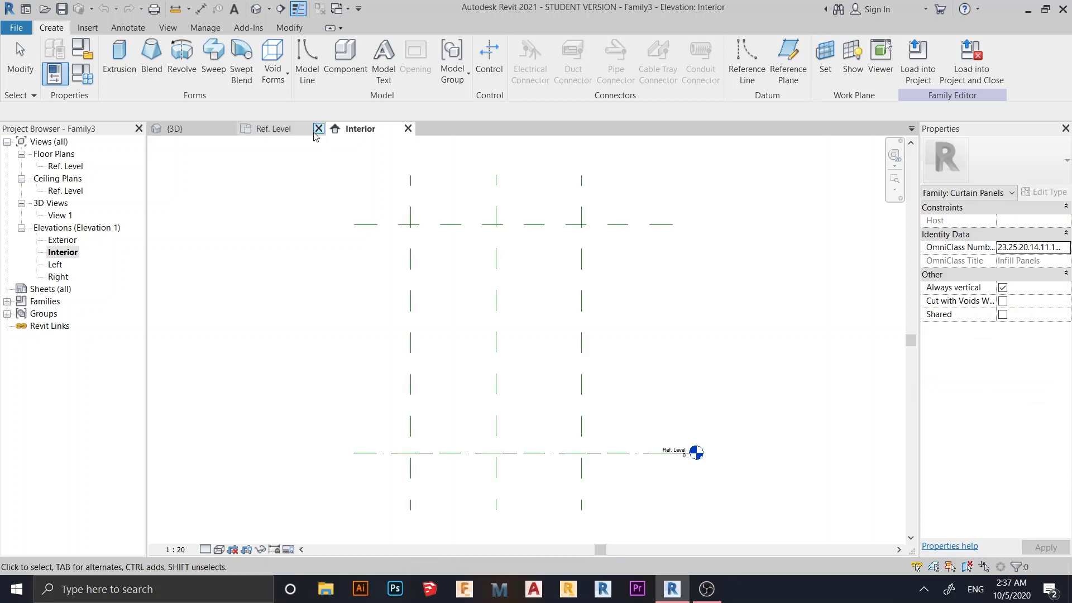
click(319, 129)
- Set the Top reference plane's height above Ref. Level to 400 mm
click(648, 225)
middle_drag(755, 317, 686, 316)
scroll(550, 372, up, 1)
click(529, 327)
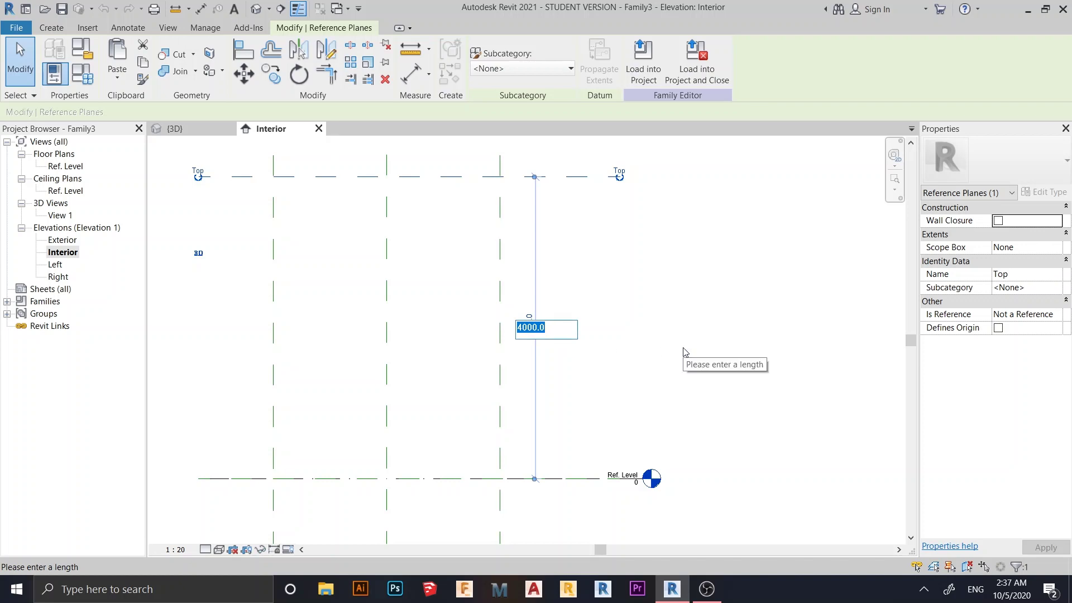
text(4)
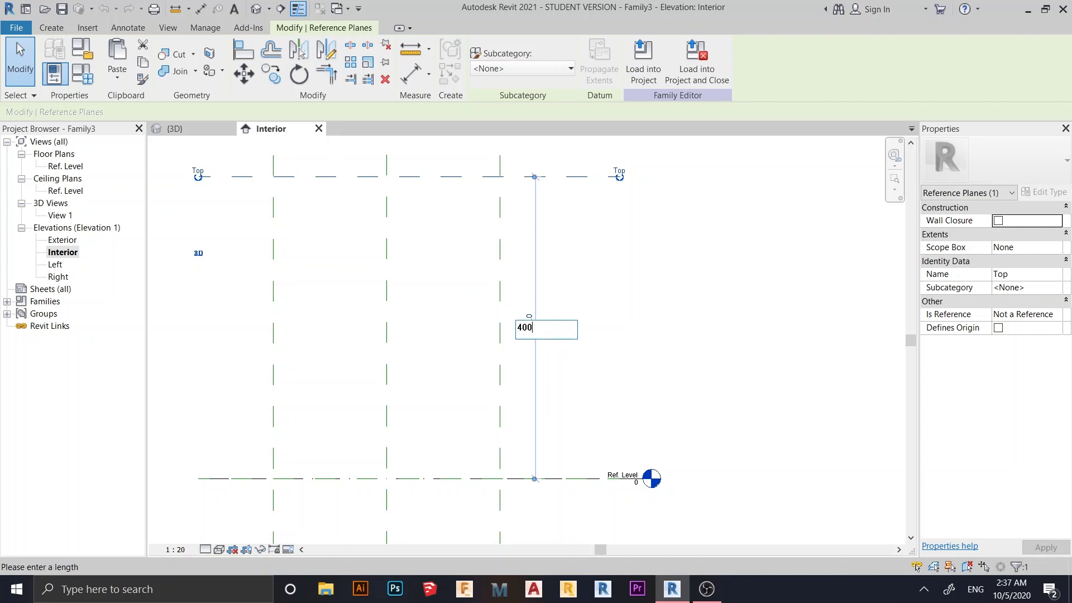
text(00)
key(Return)
click(686, 353)
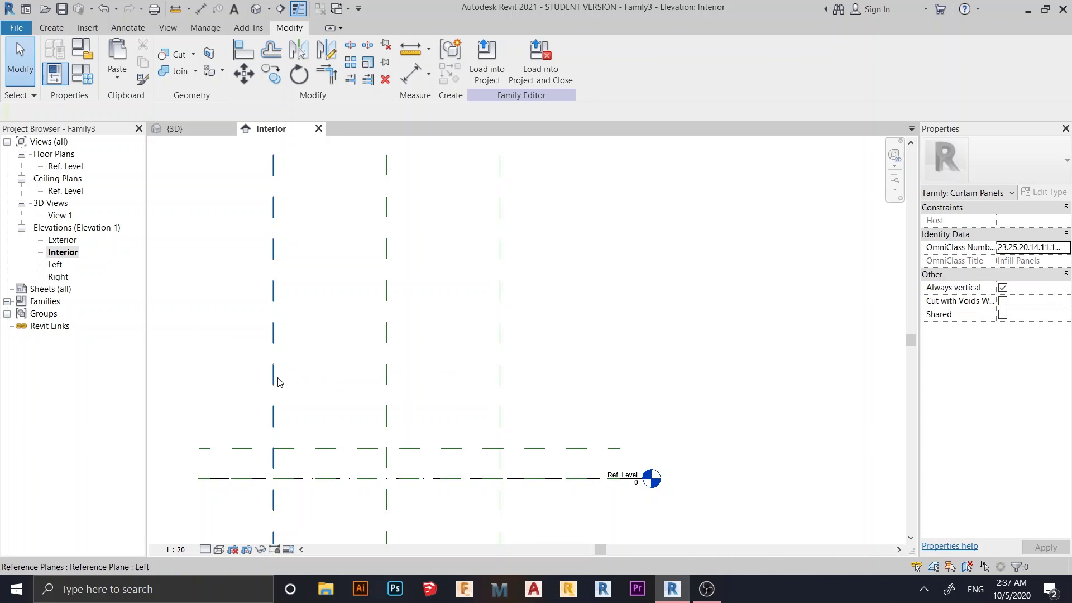
- Set the Left reference plane's distance from the centre reference plane to 200 mm
click(275, 376)
click(336, 458)
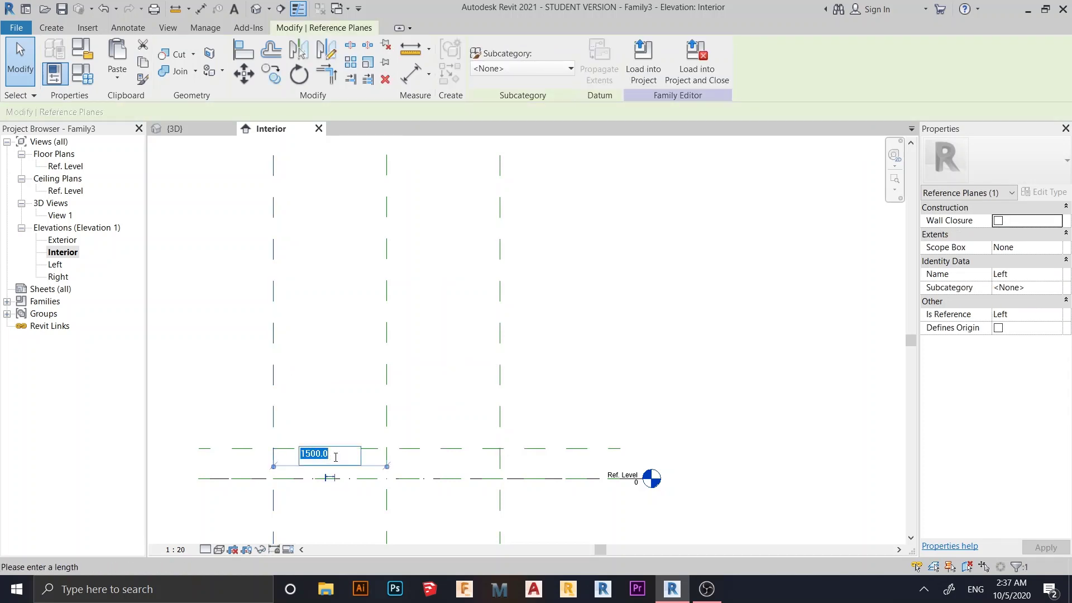
text(200)
key(Return)
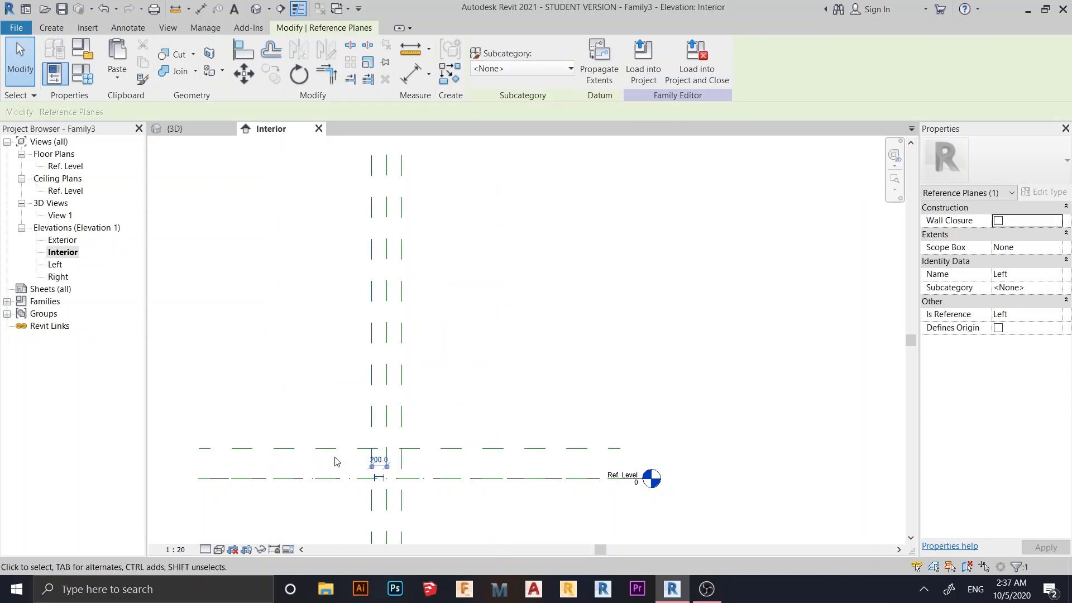
scroll(459, 467, up, 3)
key(Escape)
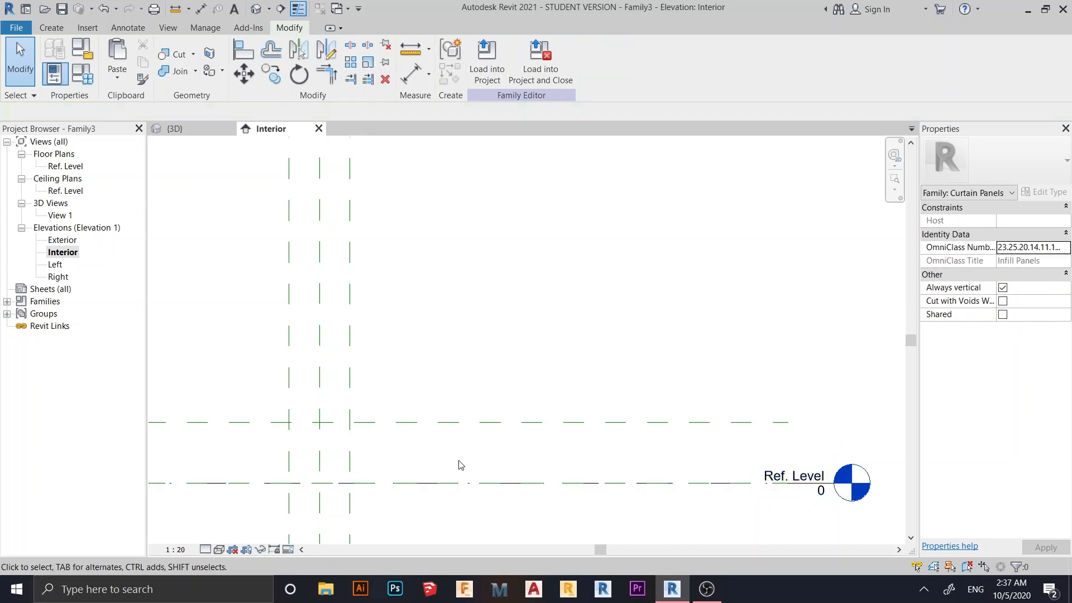
- Add aligned dimensions between Ref. Level and the Top plane, and between the two outer vertical reference planes
key(d)
key(i)
click(451, 482)
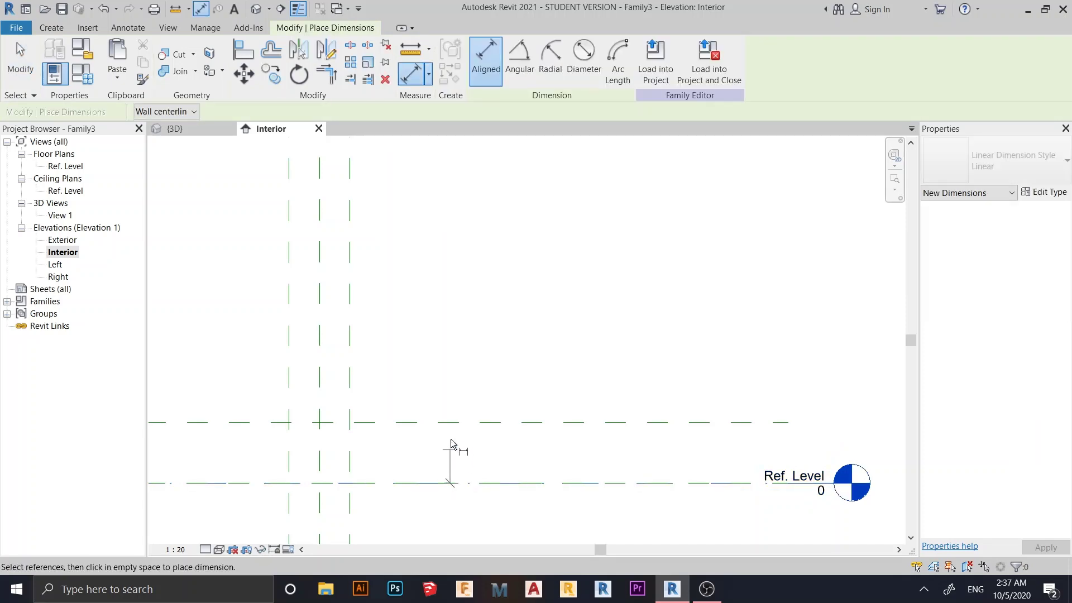
click(451, 424)
click(464, 378)
middle_drag(499, 377, 641, 346)
click(494, 370)
click(431, 371)
click(397, 345)
key(Escape)
key(Escape)
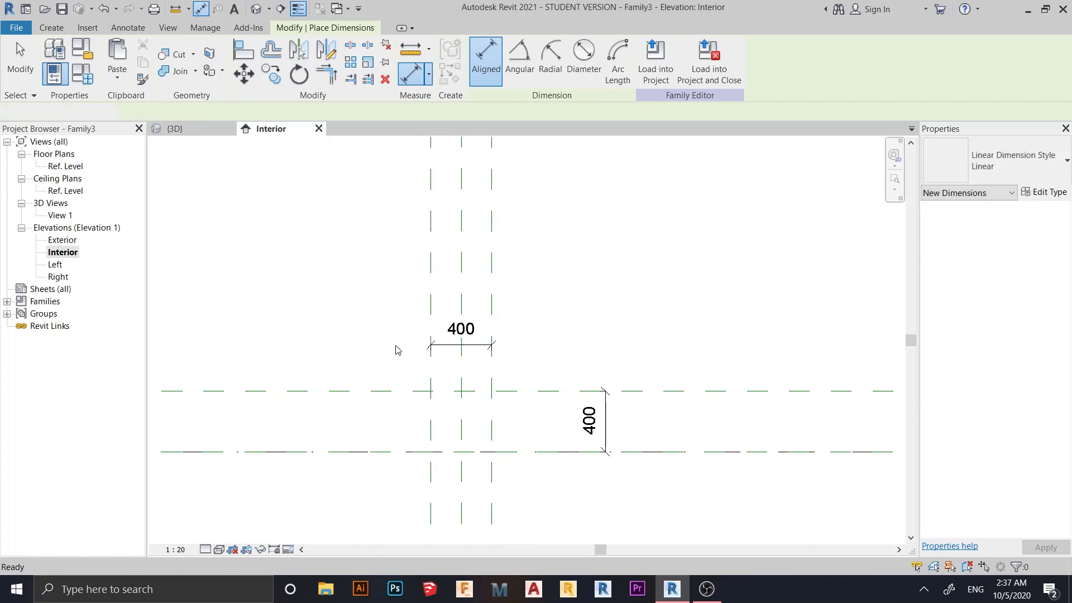
- Draw a horizontal reference plane across the vertical planes, between Ref. Level and the Top reference plane
scroll(450, 389, up, 2)
middle_drag(538, 357, 542, 307)
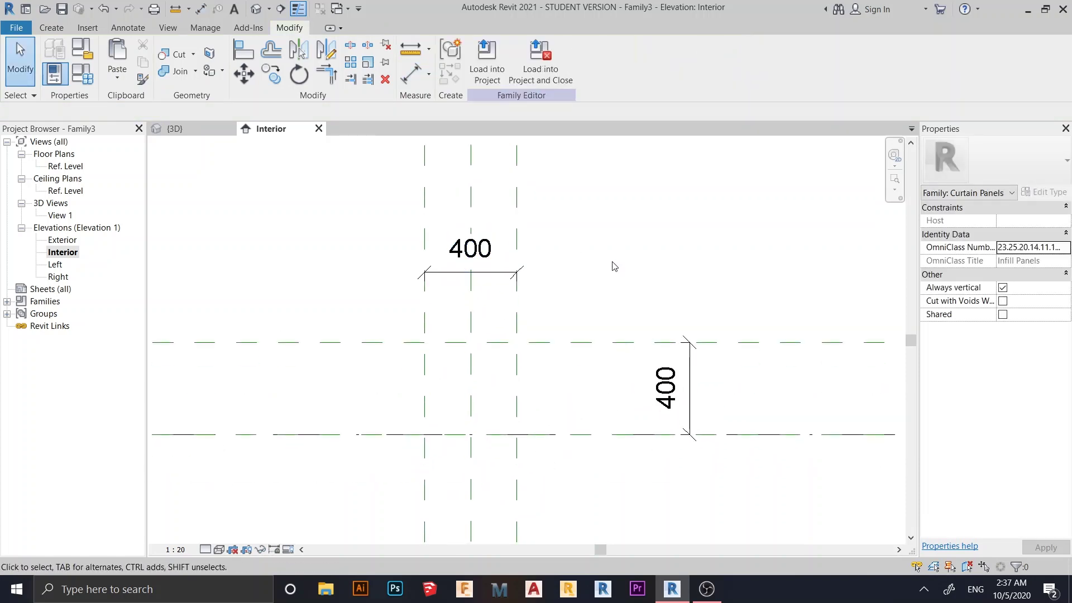
middle_drag(544, 376, 577, 354)
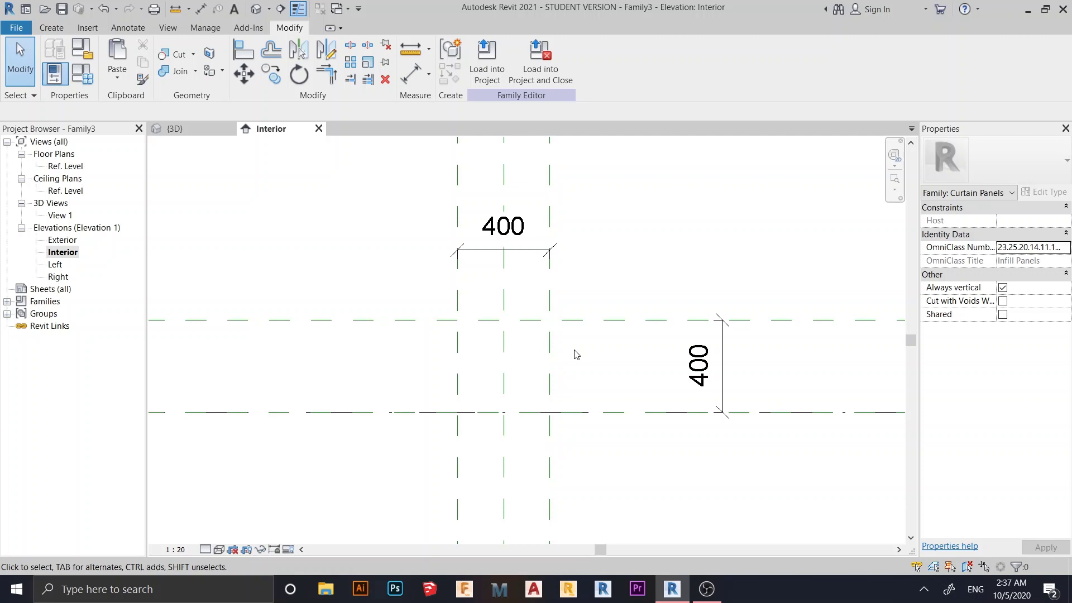
key(r)
key(p)
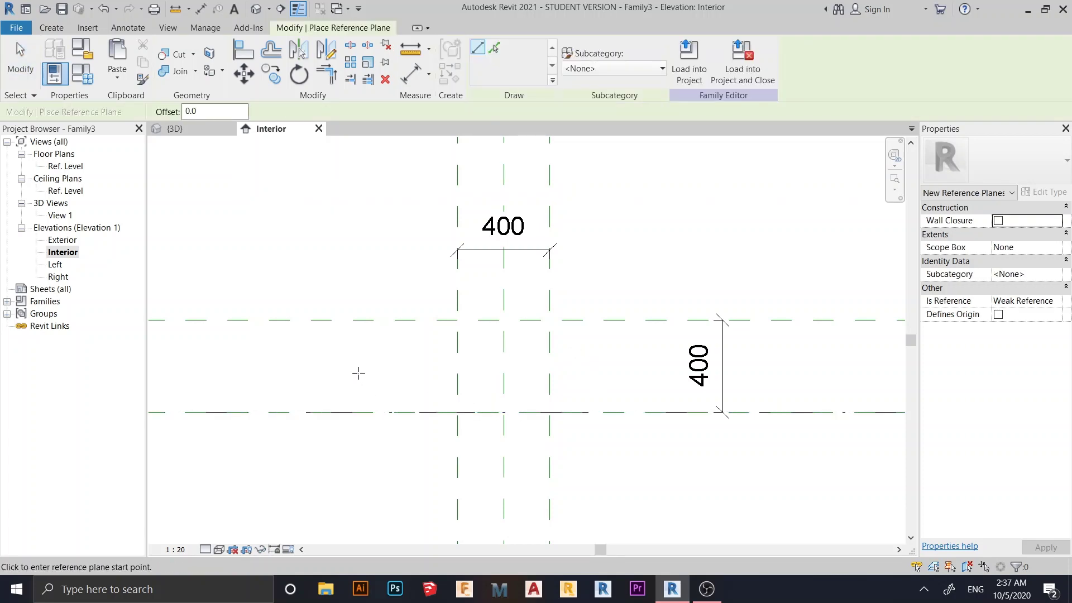
click(328, 358)
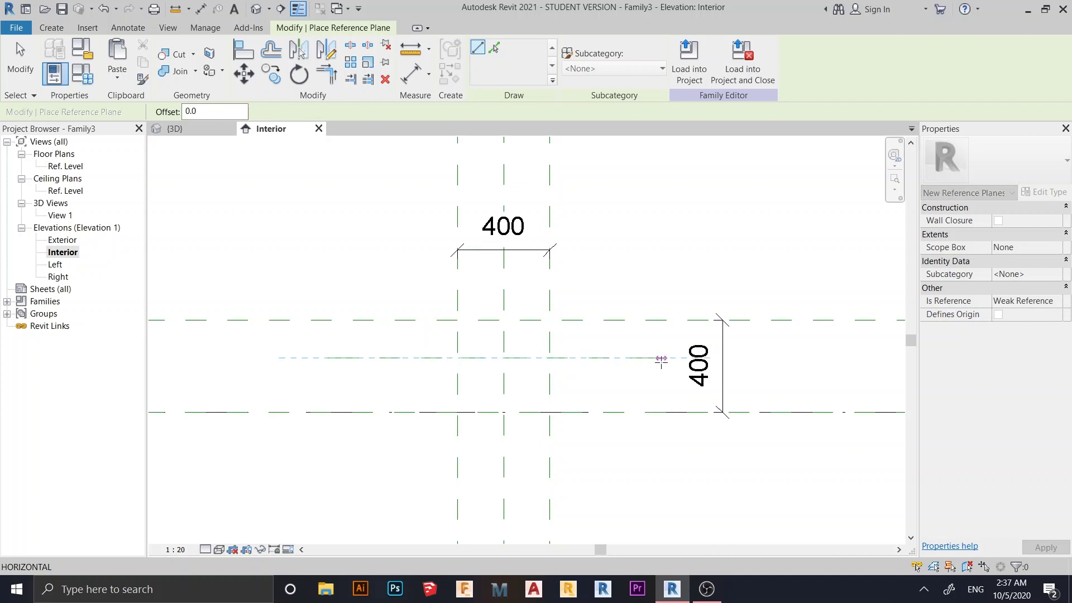
click(662, 357)
key(Escape)
key(Escape)
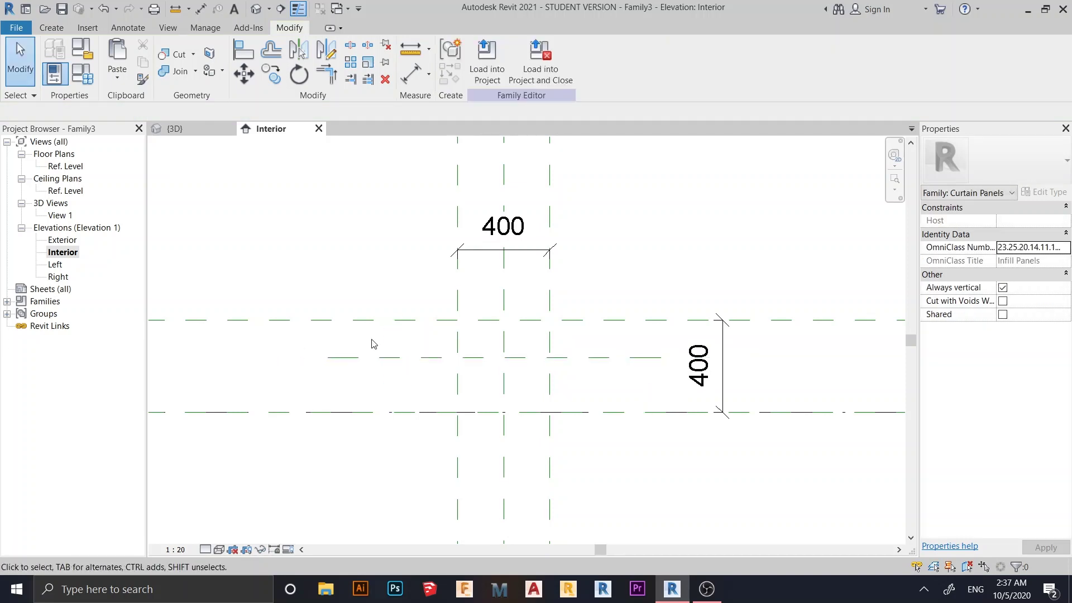
- Set the new horizontal reference plane's distance from Ref. Level so that it lies midway to the Top plane
scroll(357, 419, up, 2)
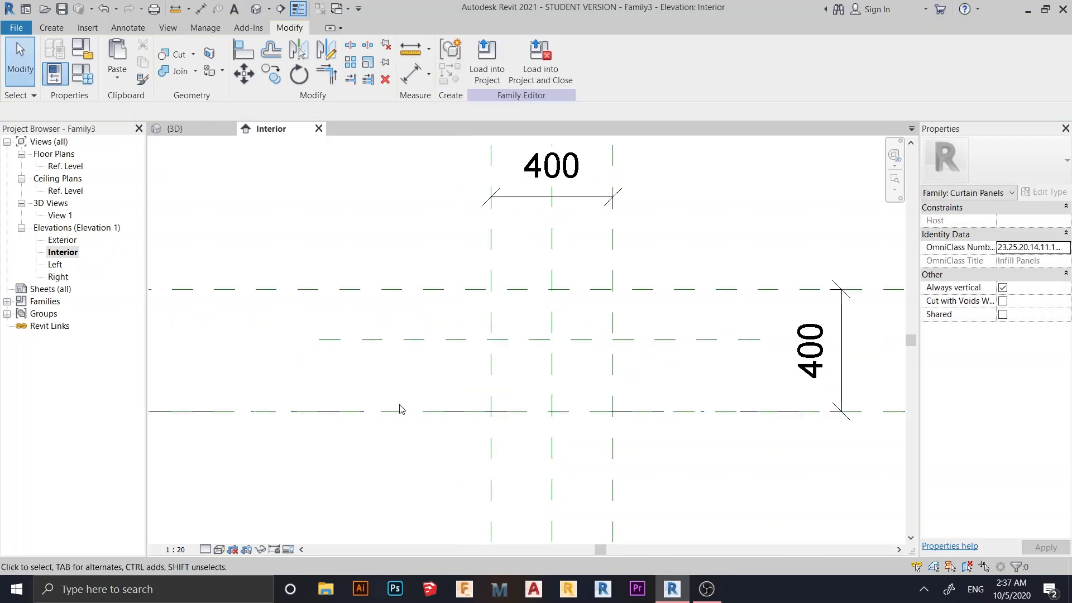
click(395, 339)
scroll(449, 372, up, 1)
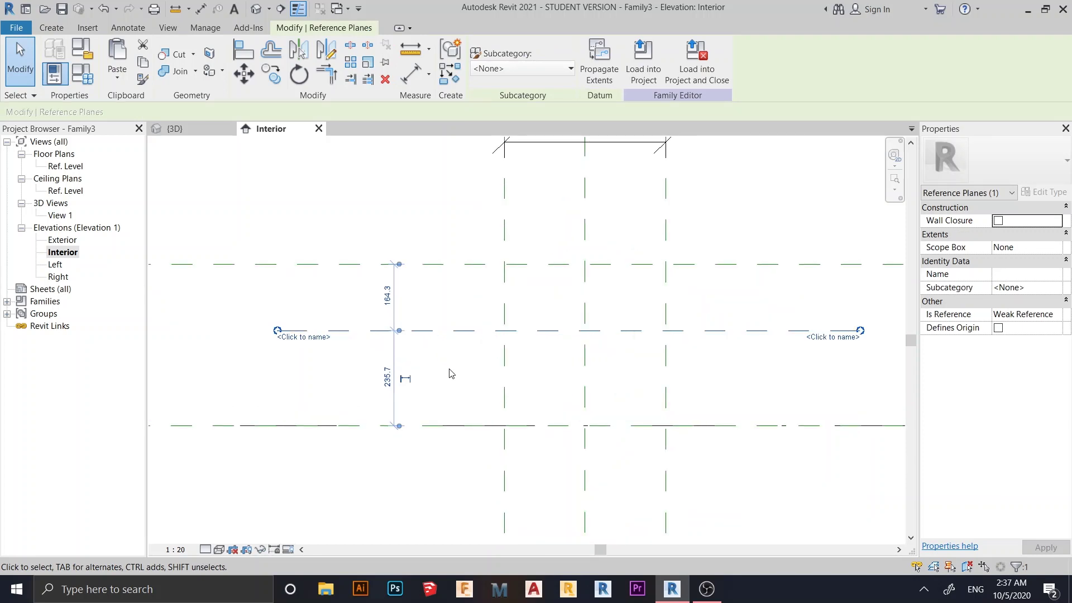
click(385, 385)
text(200)
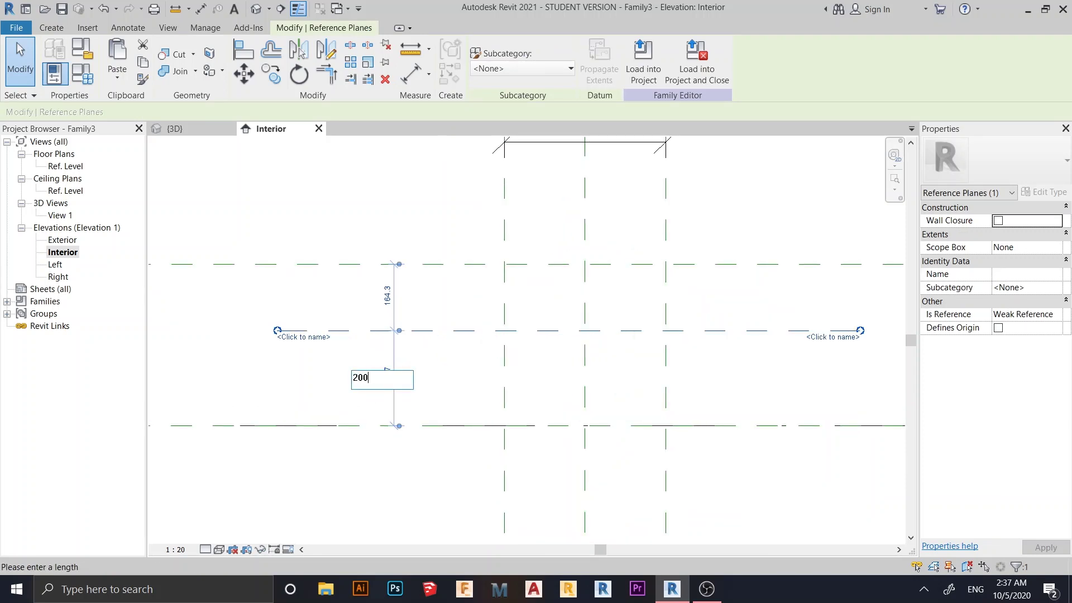
key(Return)
key(Escape)
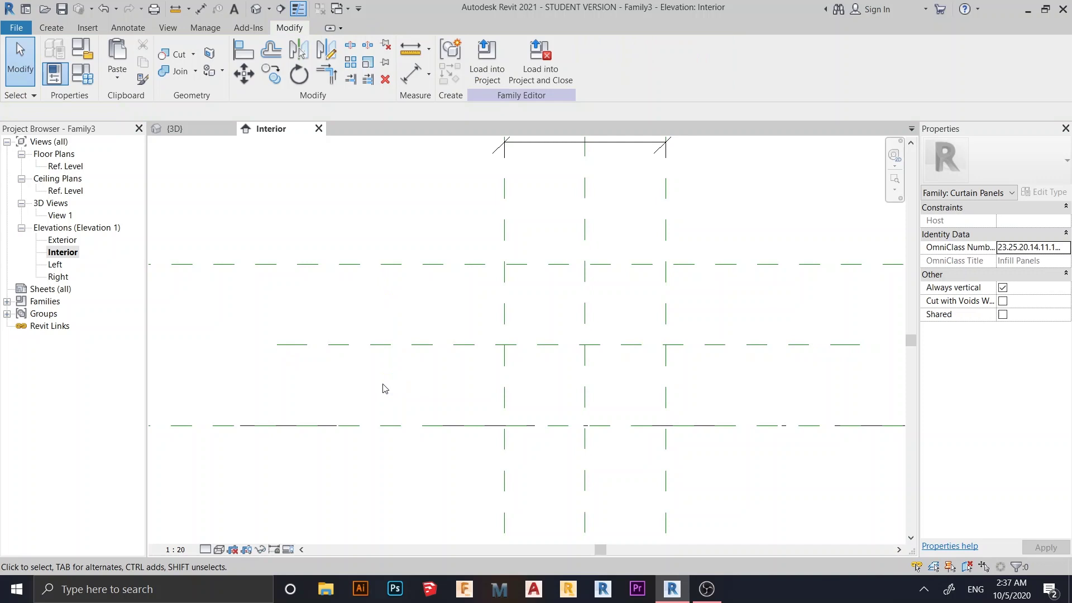
- Add a continuous aligned dimension from Ref. Level through the middle horizontal reference plane to the Top plane
key(d)
key(i)
click(376, 426)
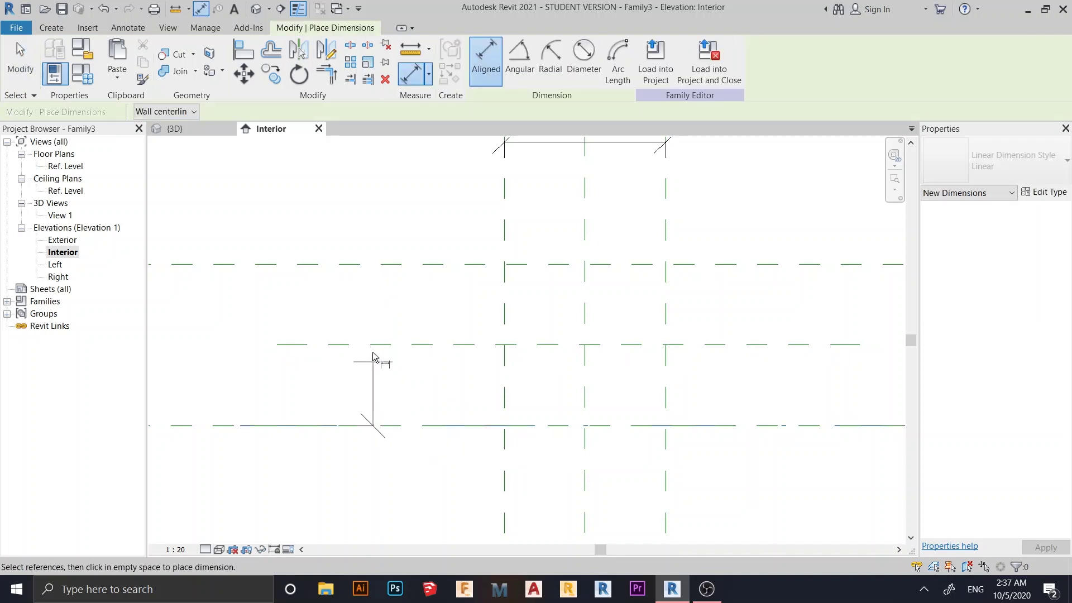
click(376, 345)
click(376, 264)
click(380, 249)
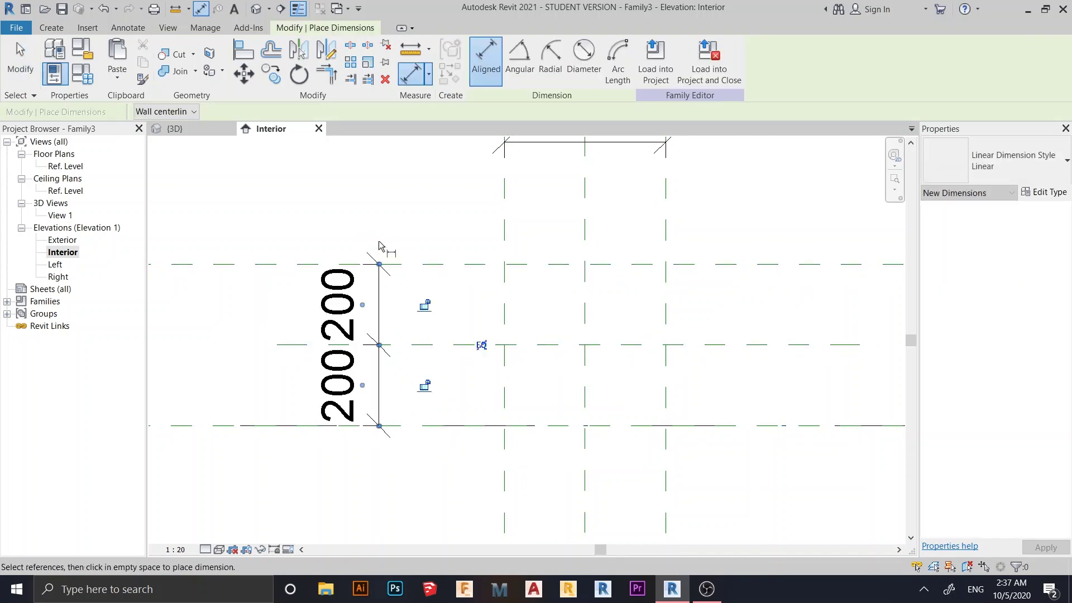
key(Escape)
key(Escape)
- Start an extrusion and sketch a 200 by 200 mm square from the central plane intersection to the Left and Top reference plane intersection
middle_drag(616, 325, 531, 345)
scroll(531, 339, up, 2)
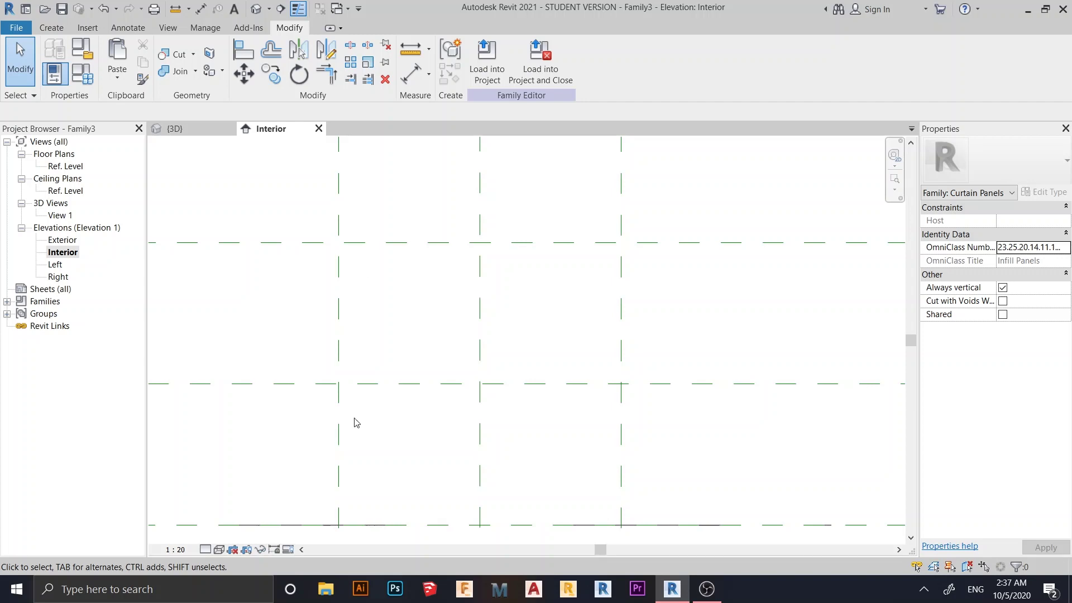
scroll(549, 349, down, 1)
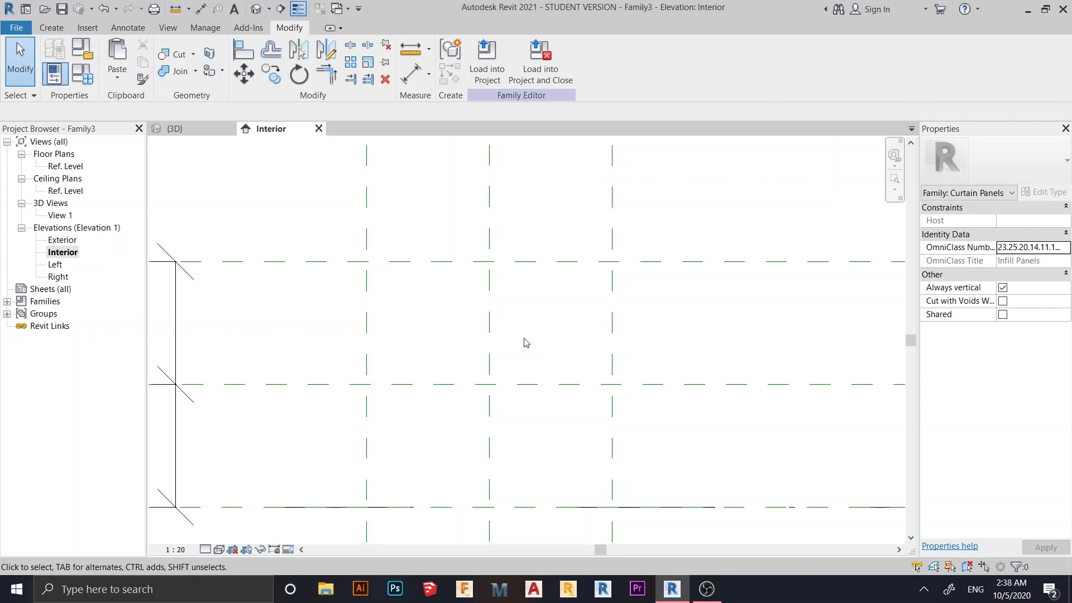
middle_drag(457, 342, 455, 337)
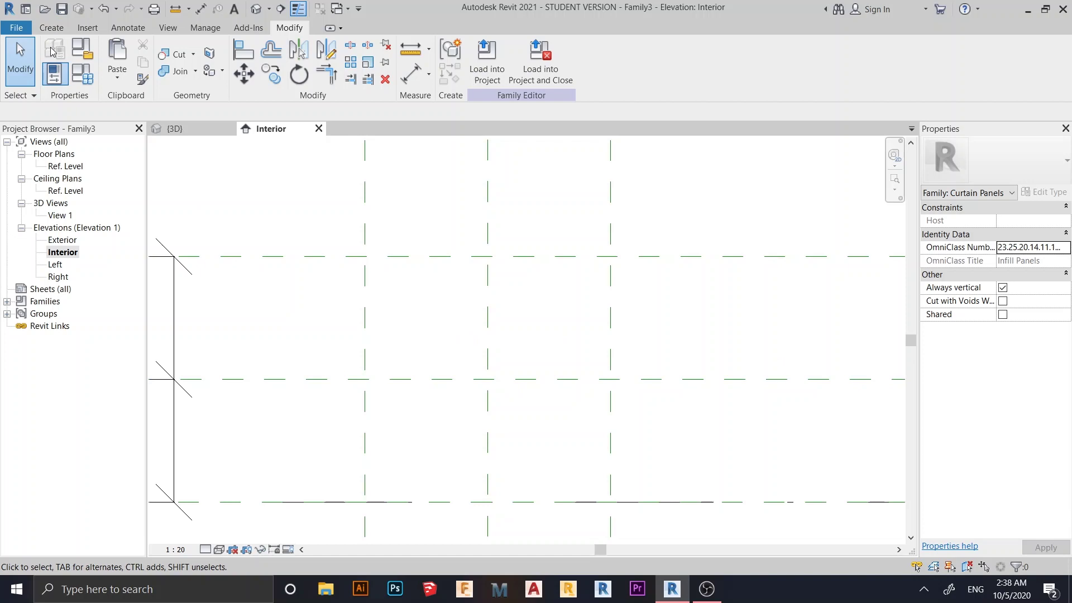
click(52, 27)
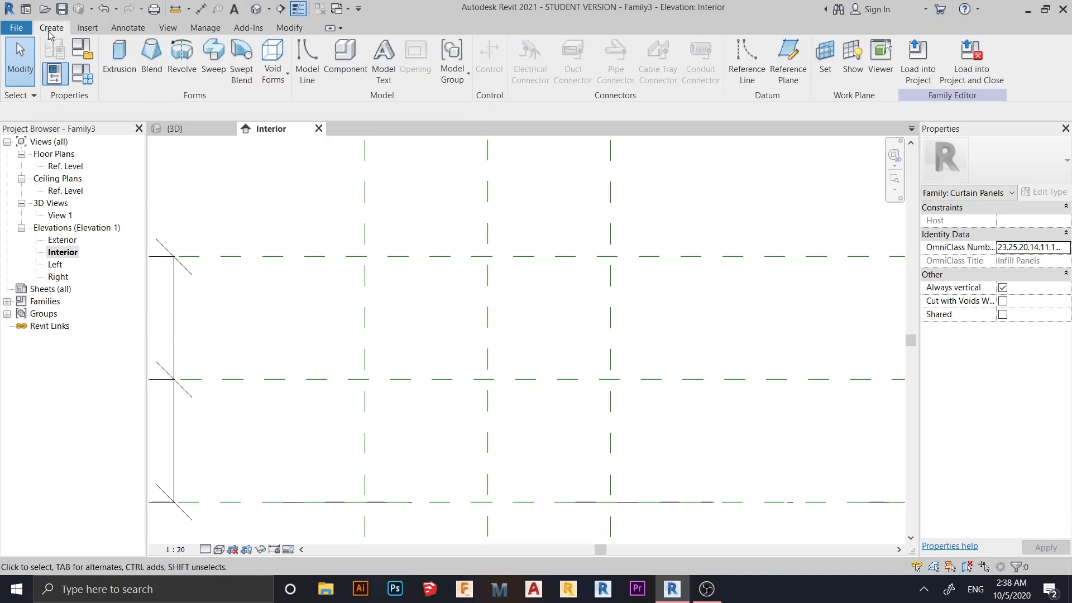
click(126, 76)
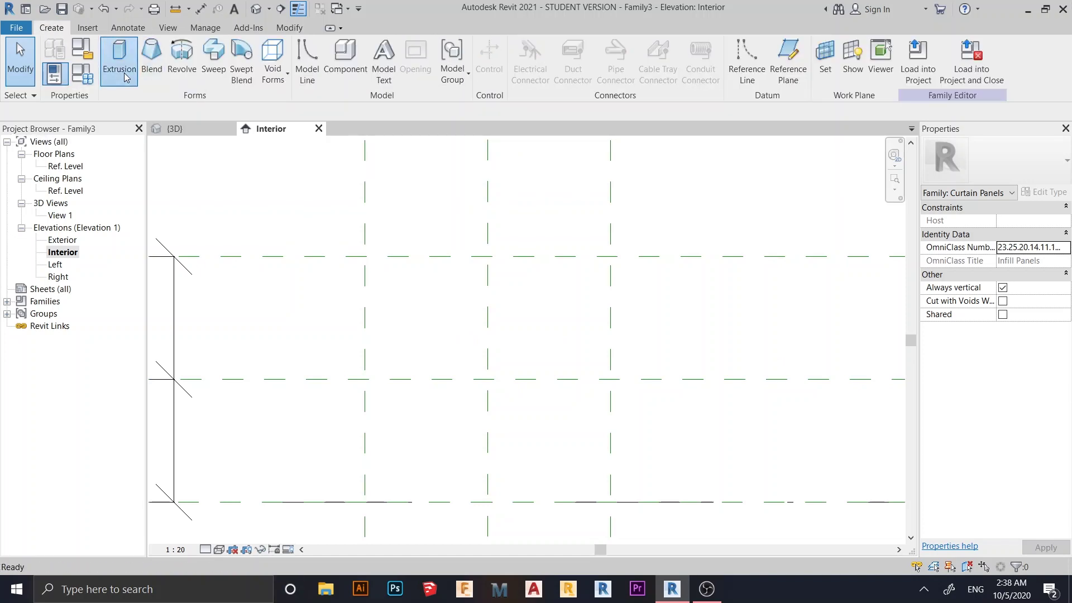
click(524, 47)
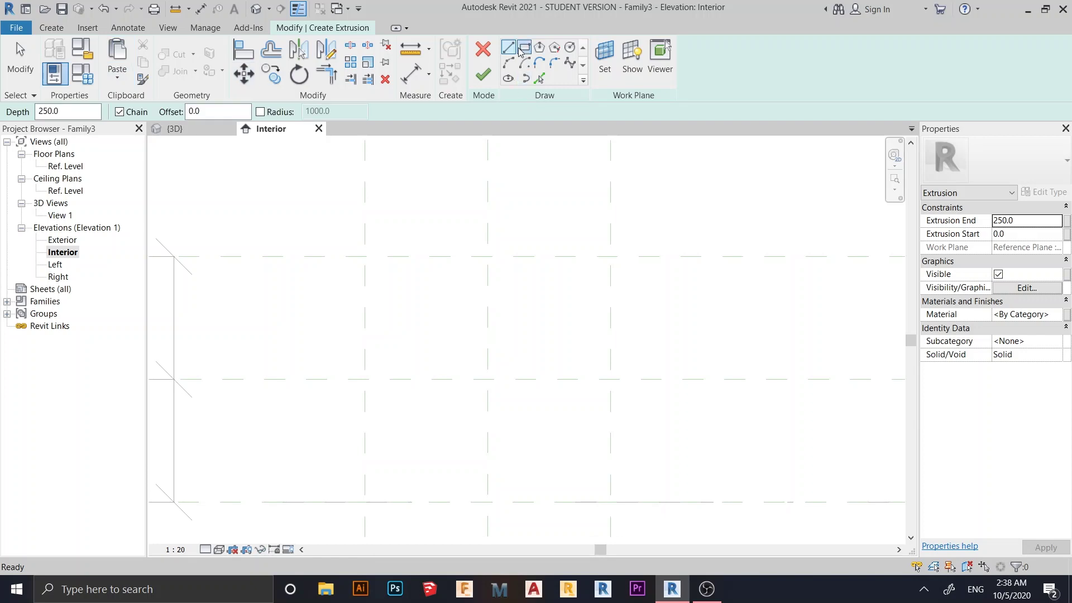
click(488, 379)
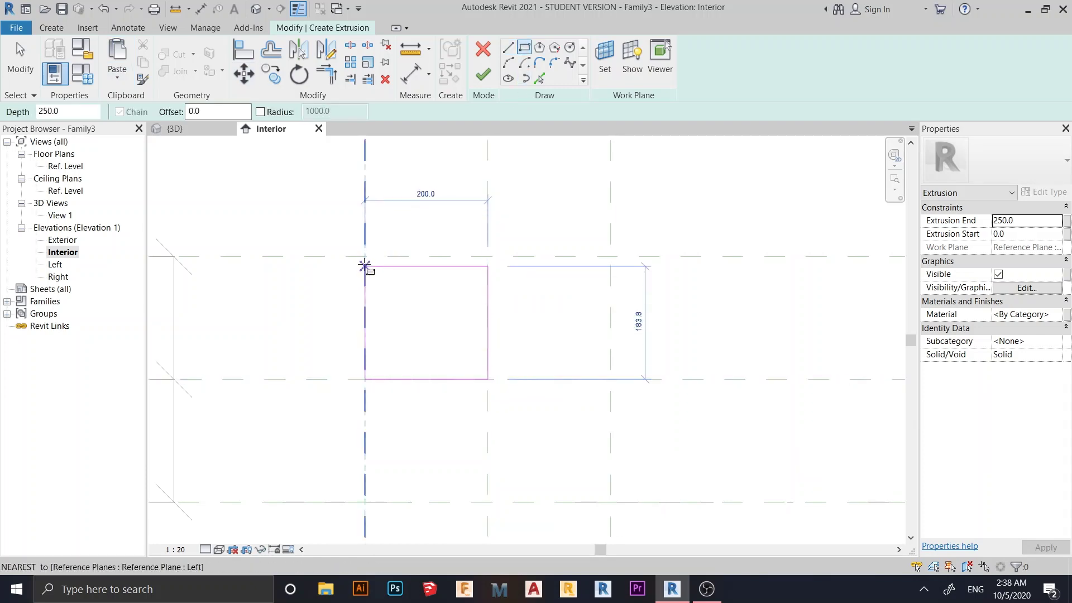
click(365, 257)
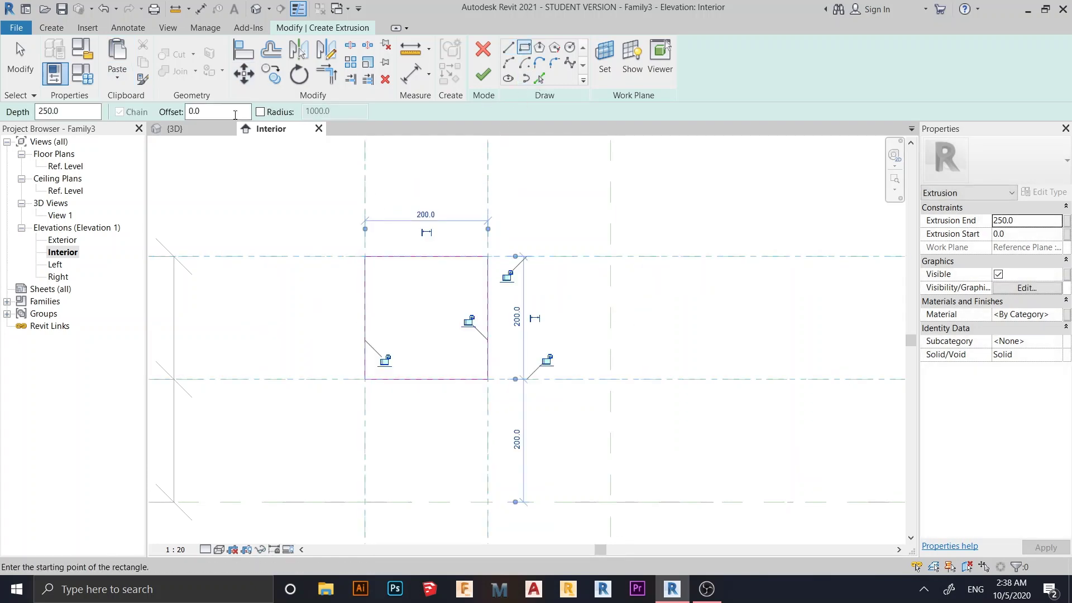
- Sketch a second square inside the first with a 10 mm offset inward
click(212, 111)
text(10)
click(487, 257)
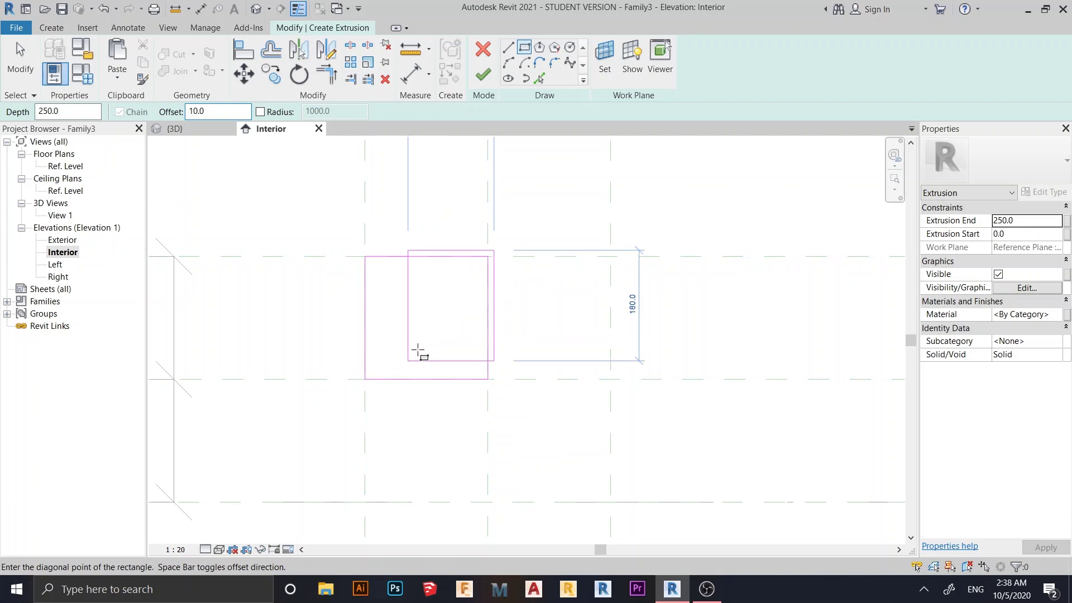
scroll(402, 364, up, 2)
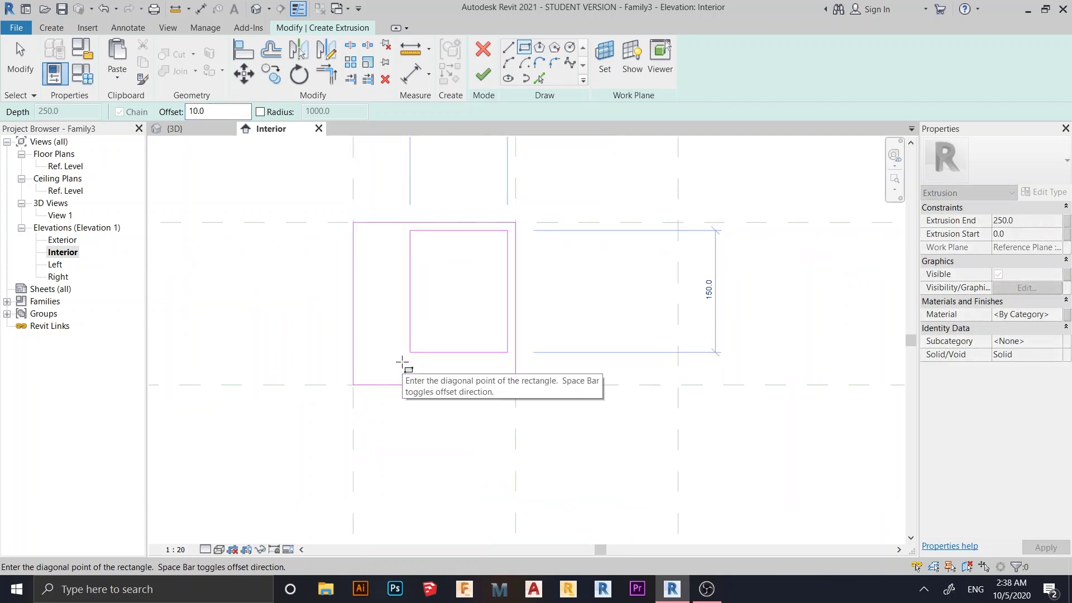
click(353, 385)
key(Escape)
key(Escape)
scroll(382, 277, up, 2)
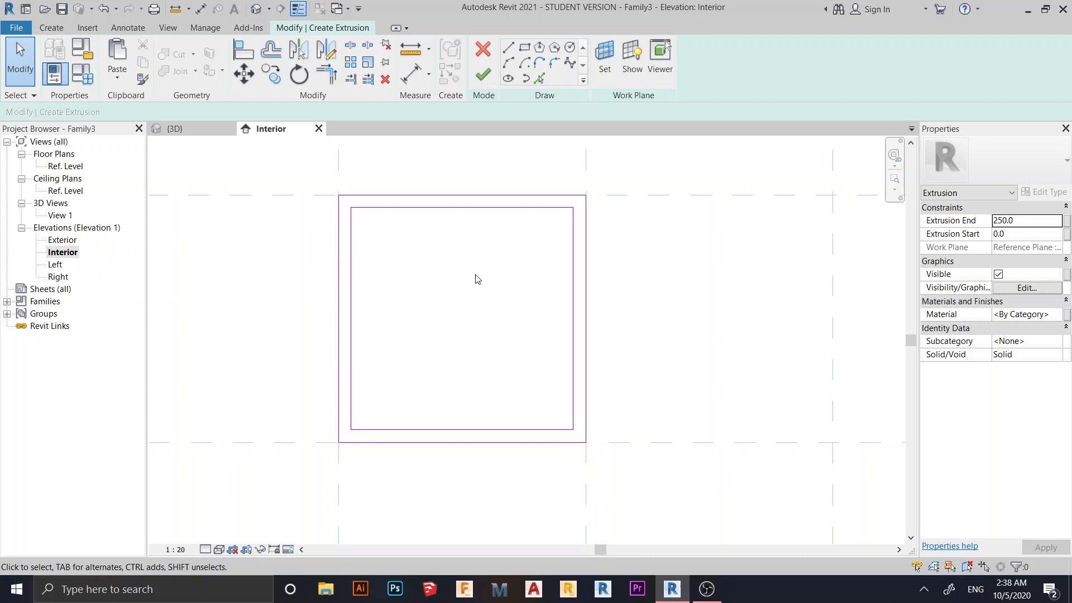
key(r)
key(p)
key(Escape)
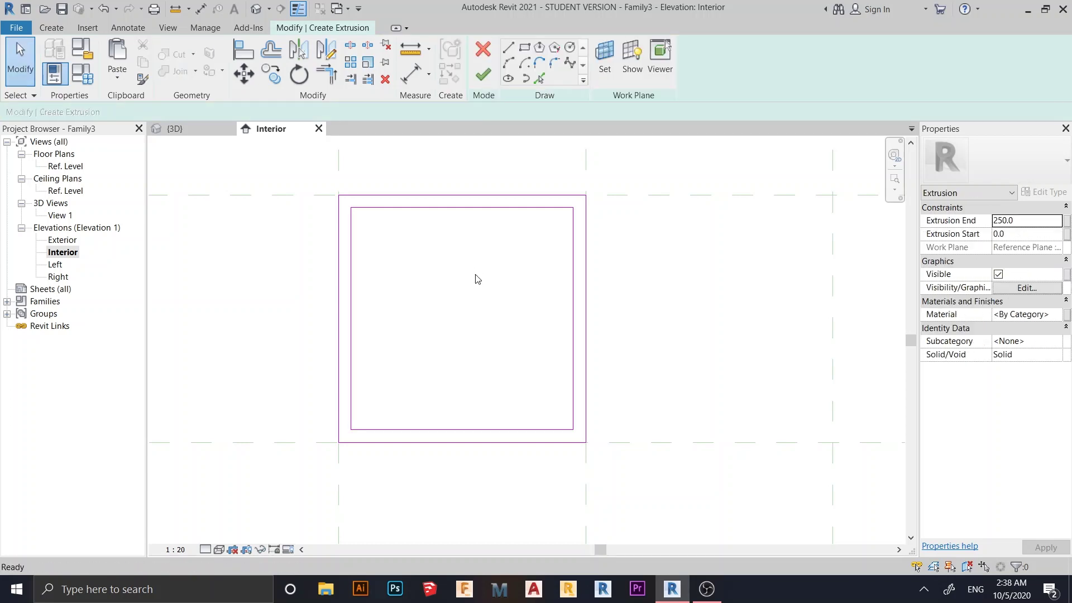
- Sketch a vertical and a horizontal line connecting the midpoints of the inner square's opposite edges
key(l)
key(i)
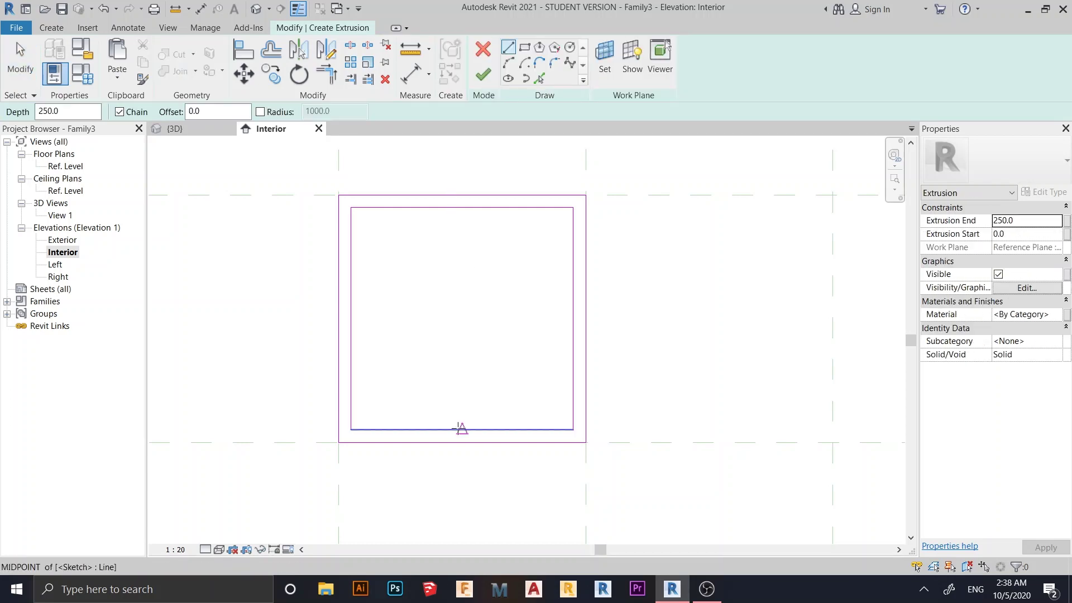
click(461, 430)
click(461, 209)
key(Escape)
click(352, 318)
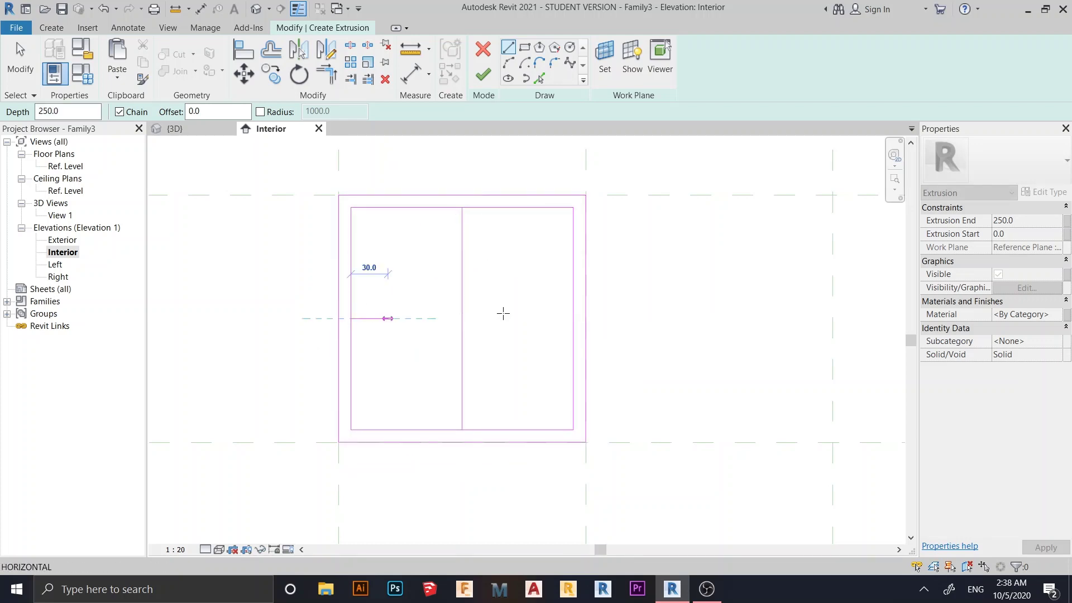
click(573, 318)
key(Escape)
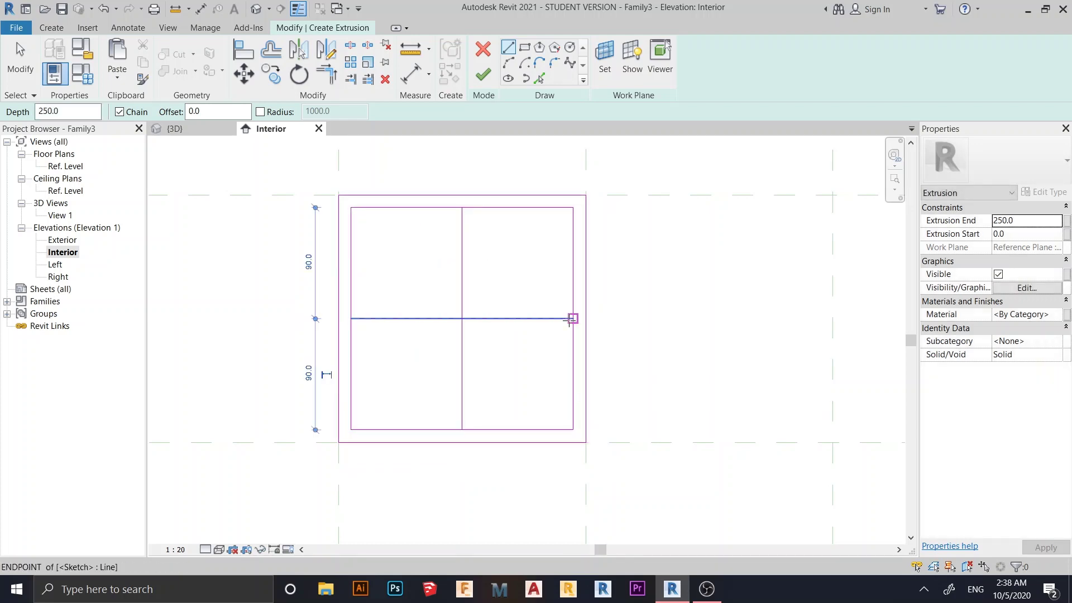
- Sketch a circle centred on the crossing of the two midlines and touching the inner square's edges
click(570, 47)
click(462, 318)
click(466, 324)
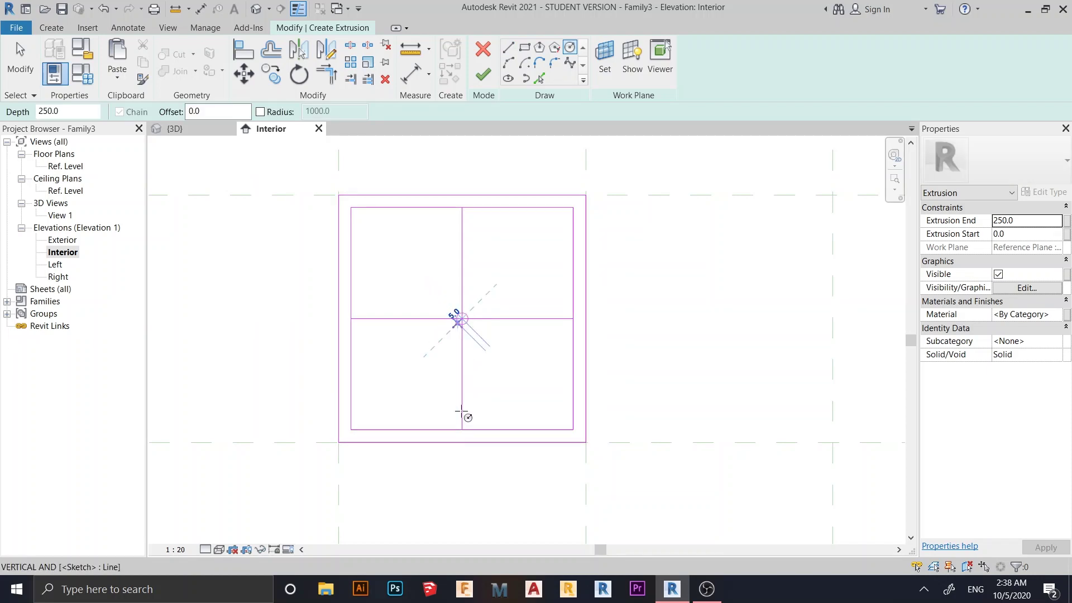
click(462, 430)
key(Escape)
- Delete the two crossing midlines and the inner square, keeping the outer square and the circle
drag(502, 376, 438, 300)
key(Delete)
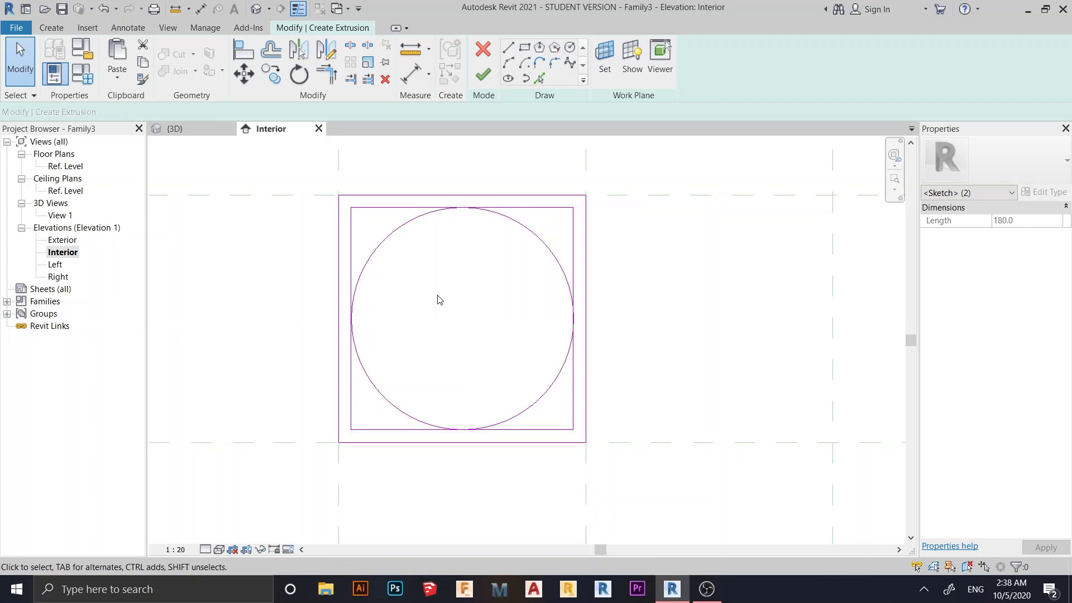
scroll(489, 292, up, 2)
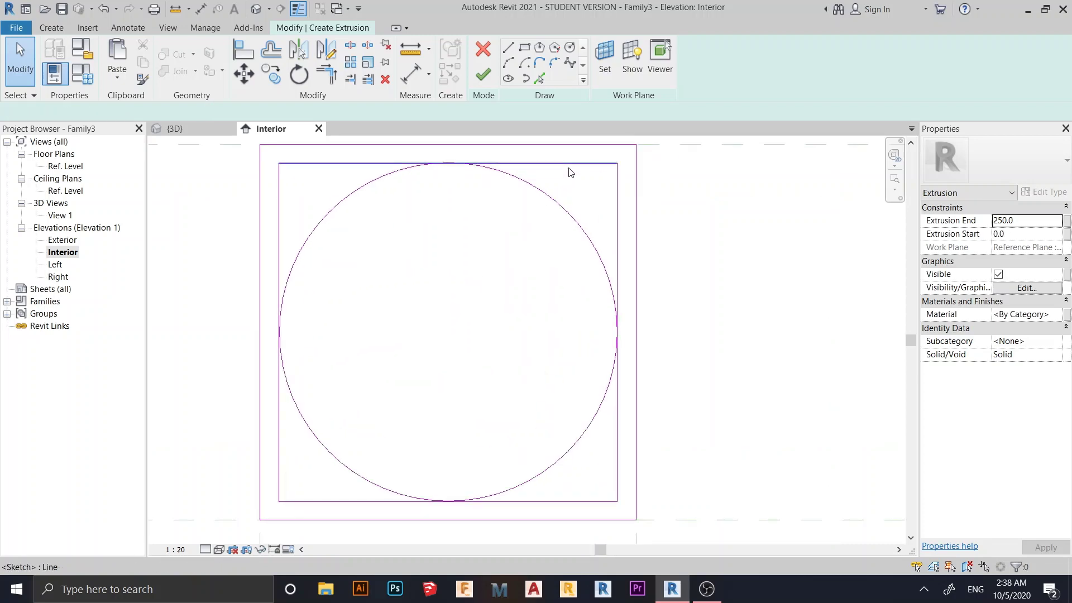
click(614, 191)
key(Escape)
key(Tab)
click(594, 172)
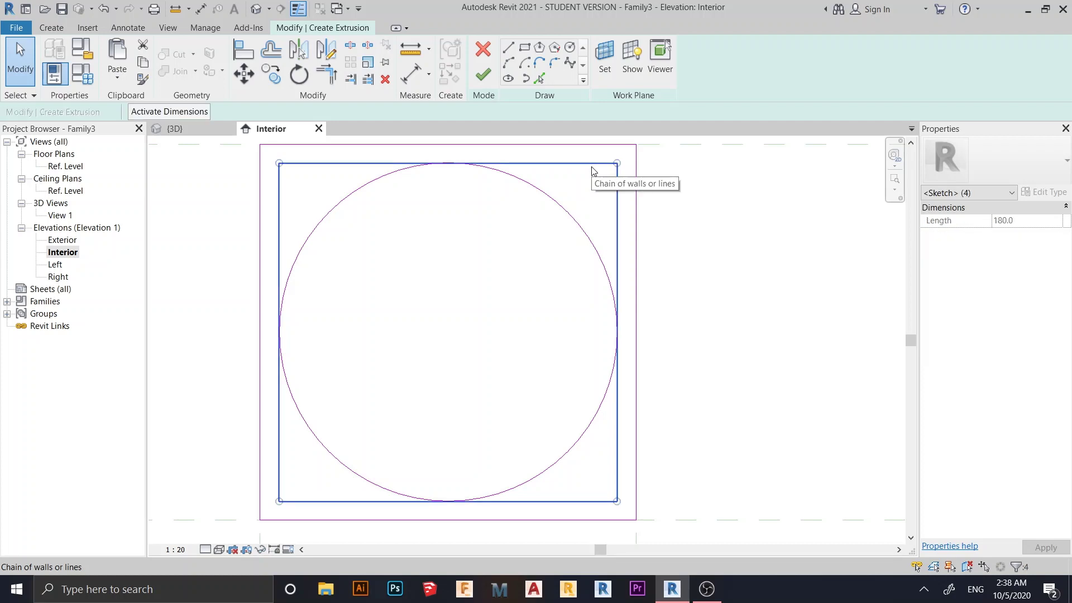
key(Delete)
scroll(592, 169, down, 5)
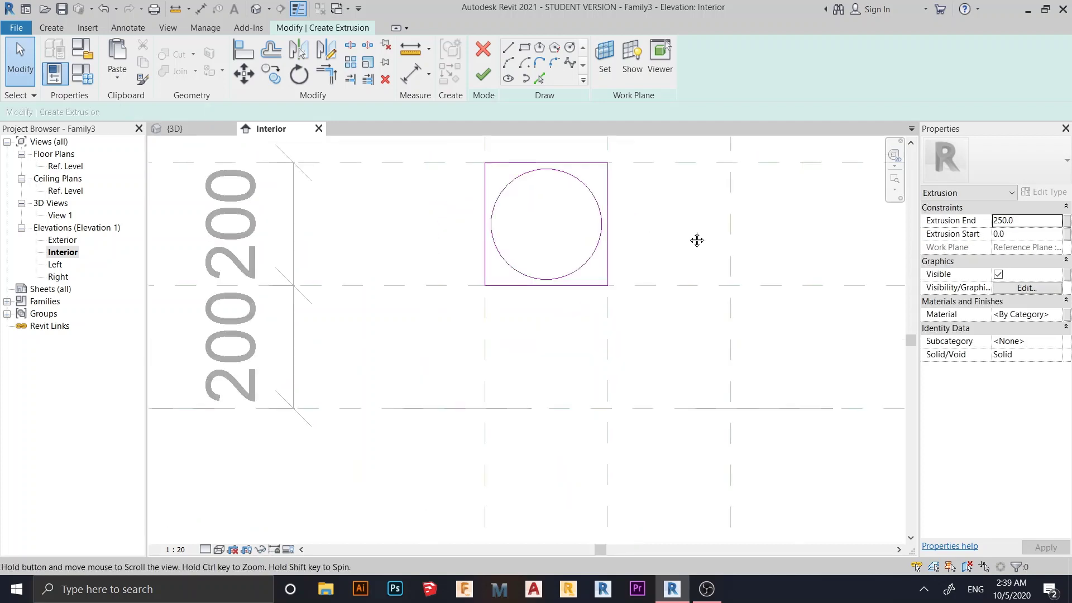
- Associate the extrusion's material with a new type family parameter named CONCRETE BLOCK
click(1066, 315)
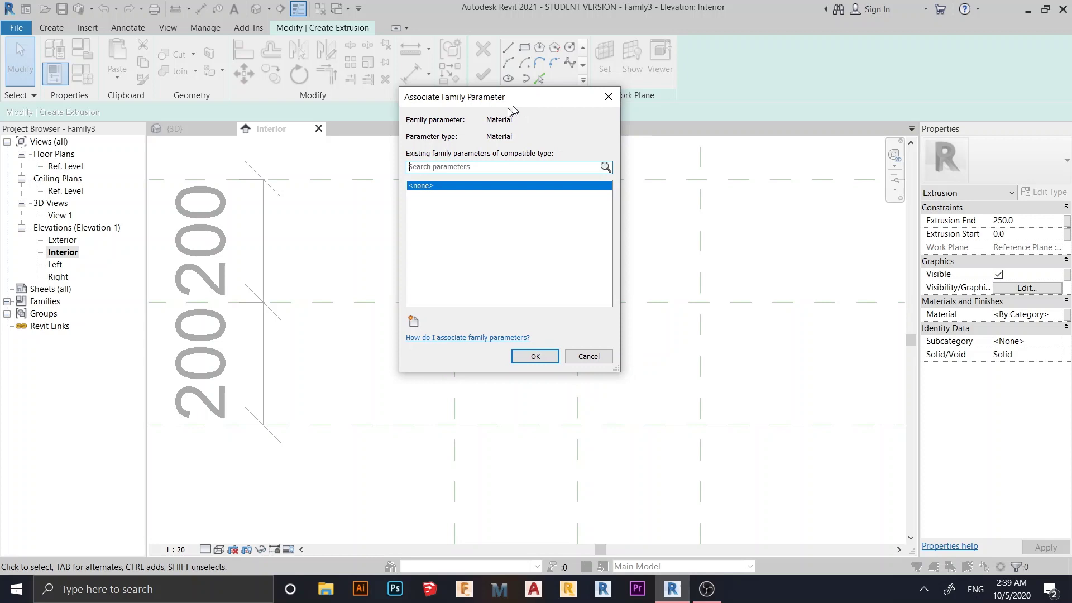
click(336, 366)
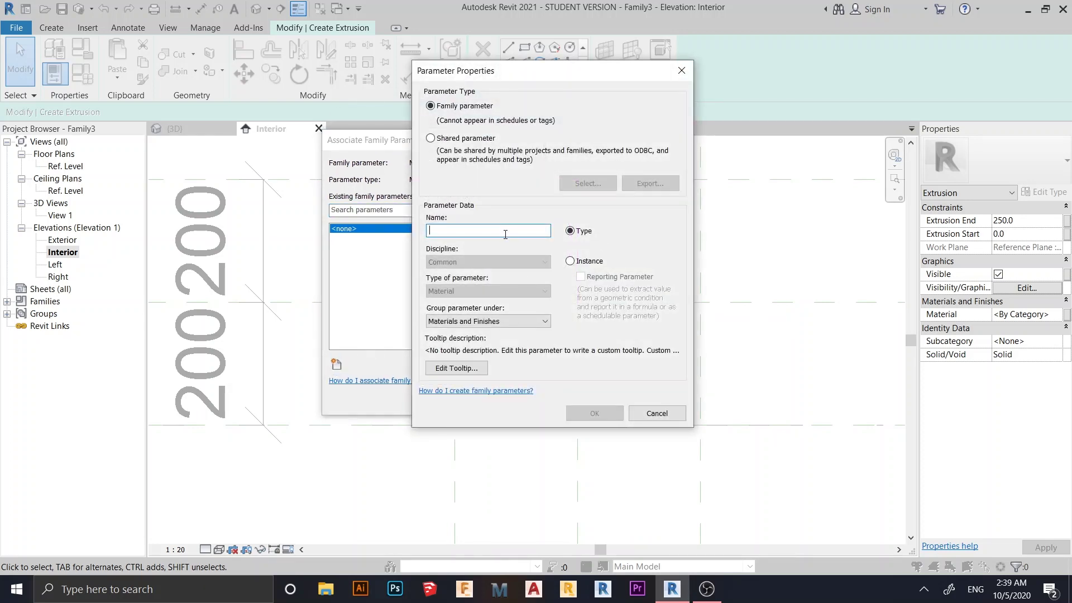
text(CONCRETE BLO)
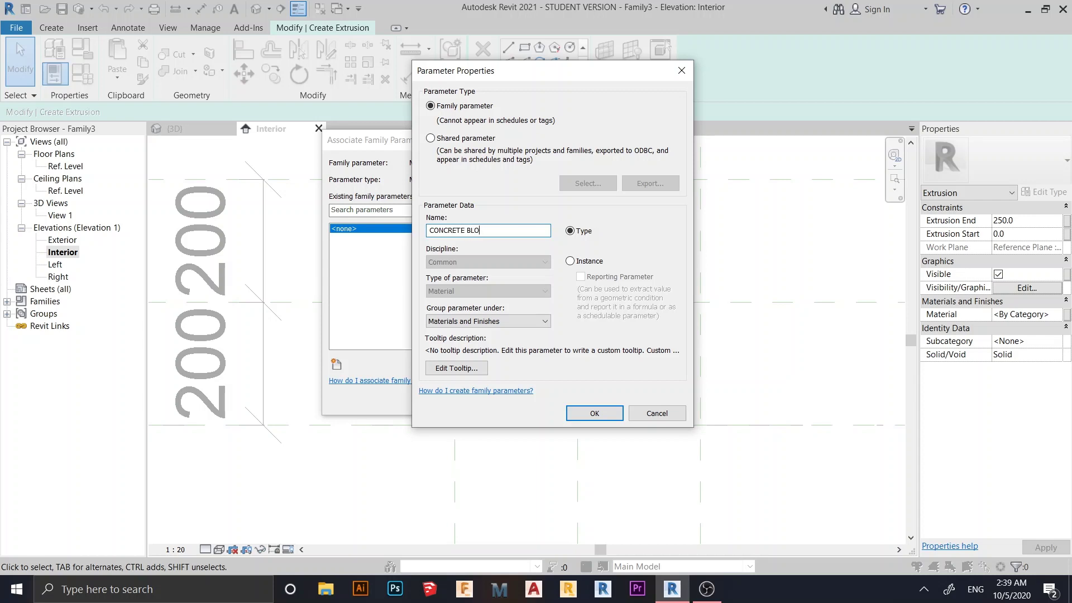
key(Return)
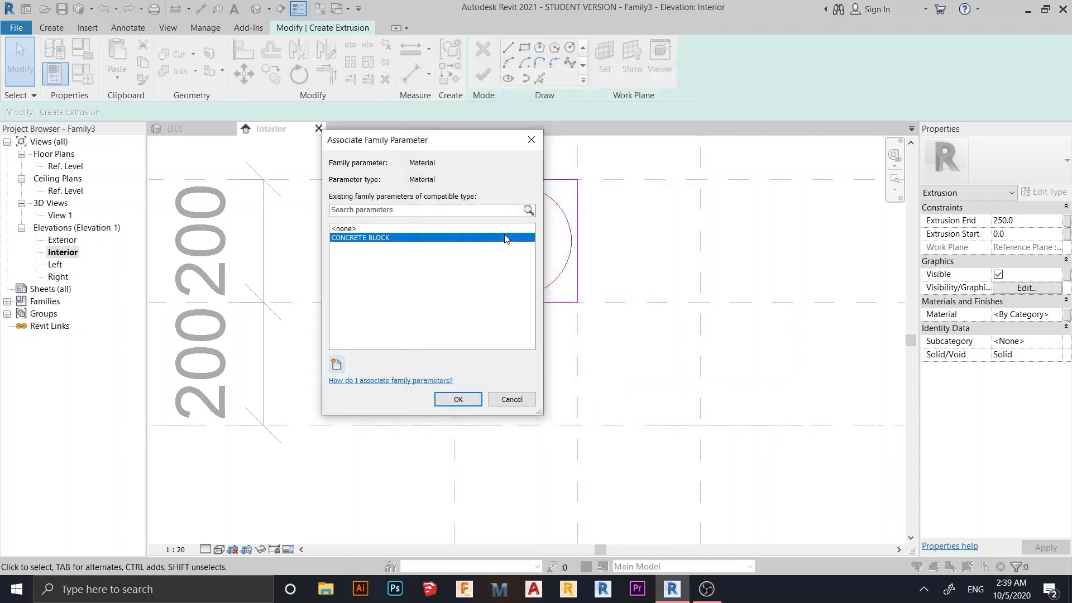
click(467, 400)
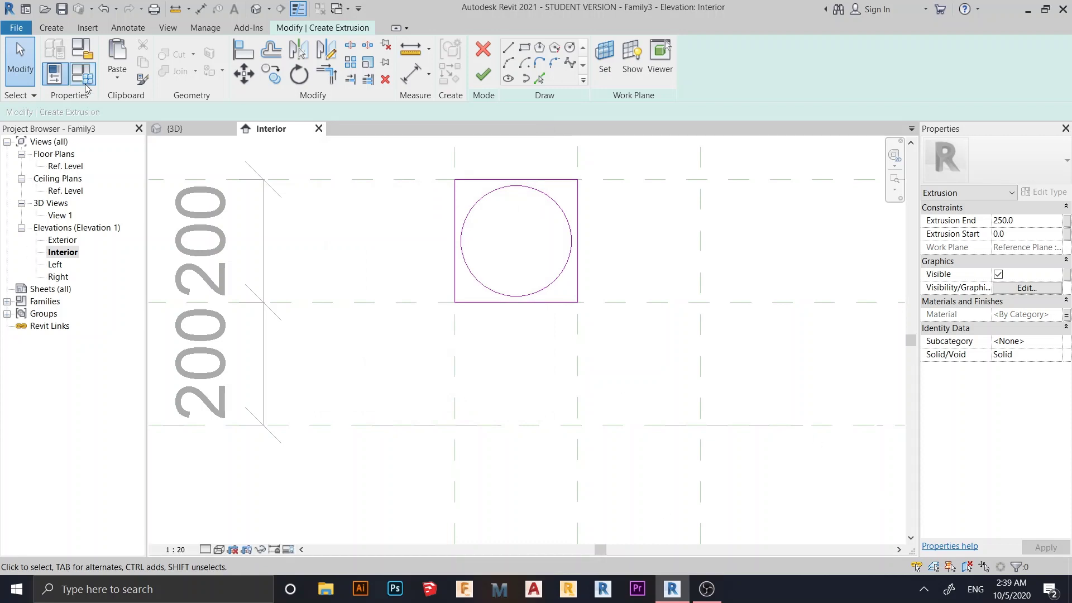
- Create a new material for the CONCRETE BLOCK parameter in Family Types and rename it WHITE
click(84, 78)
drag(196, 73, 542, 48)
click(561, 188)
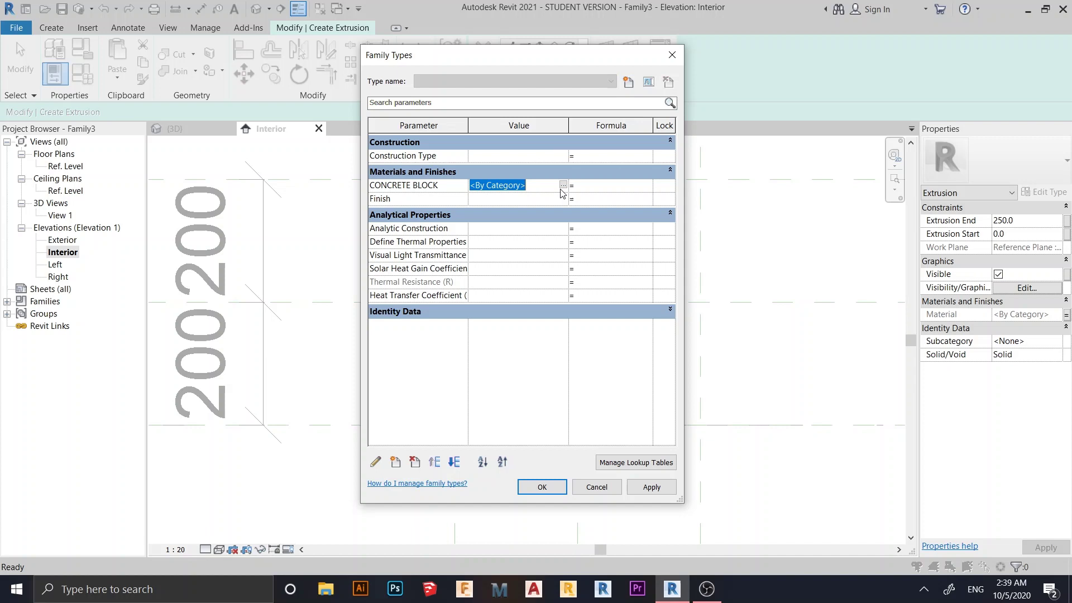
click(563, 185)
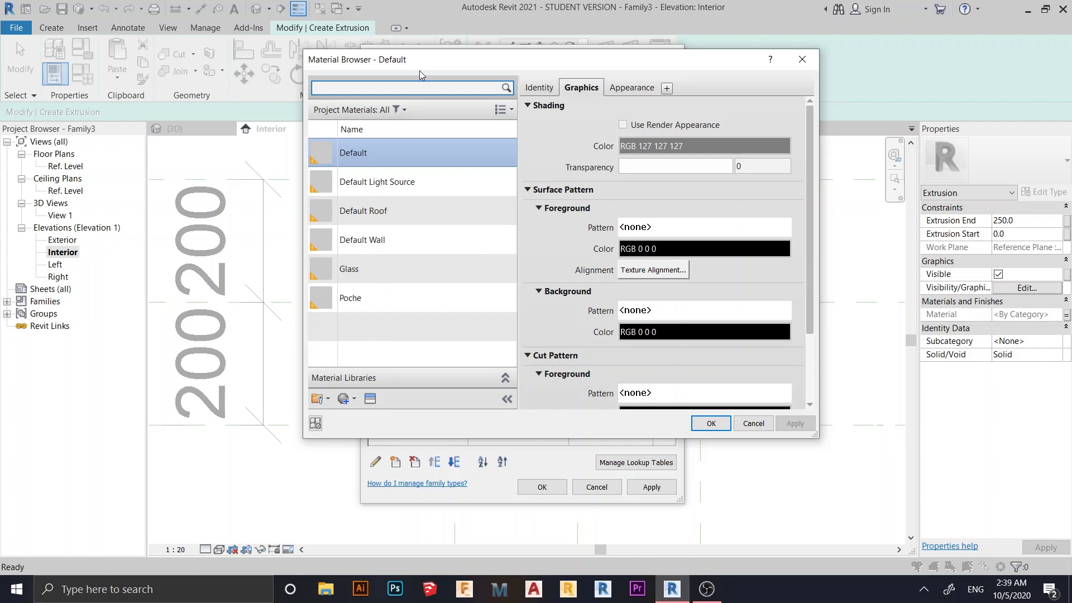
click(347, 399)
click(361, 418)
right_click(390, 214)
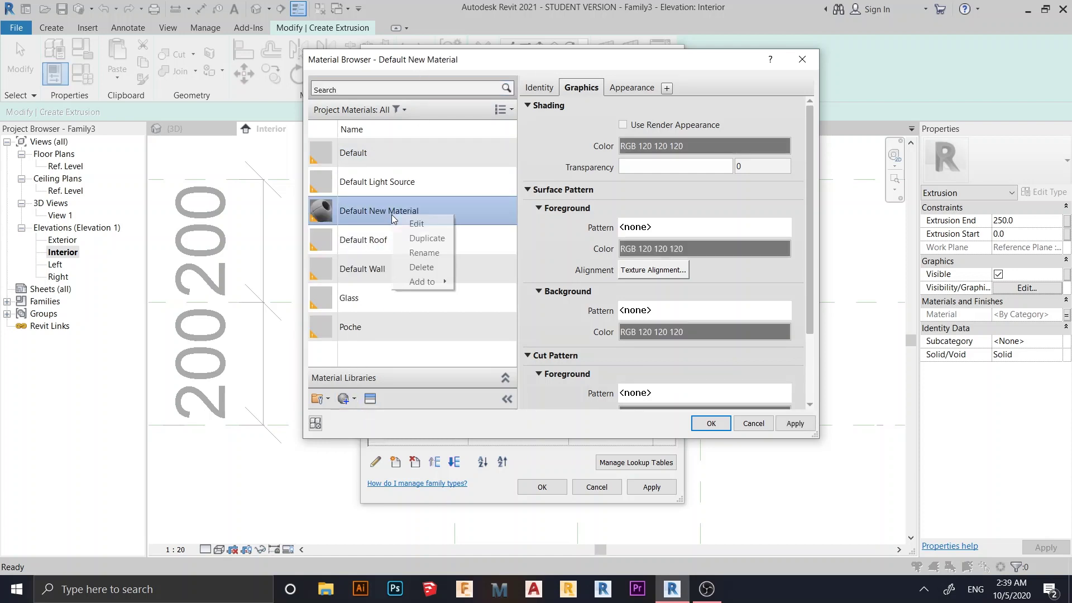
click(411, 250)
text(WHITE)
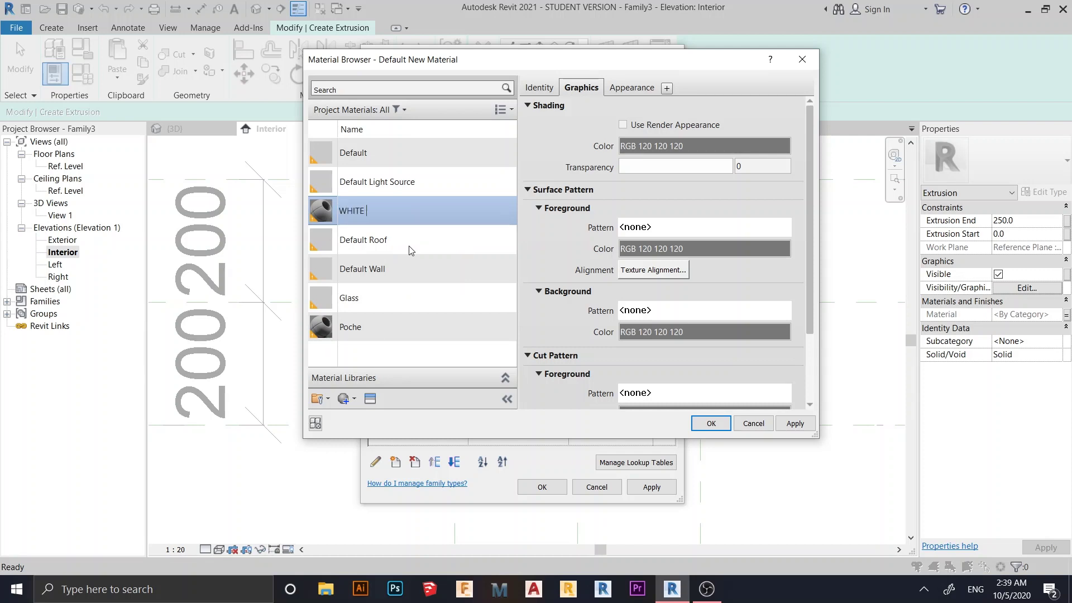
key(Return)
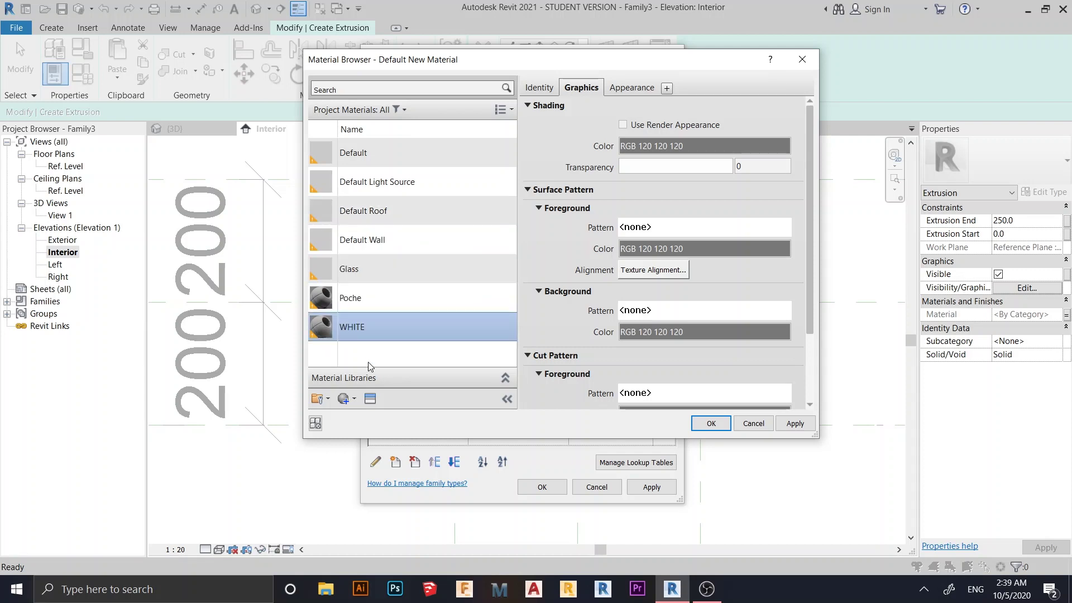
- Replace the WHITE material's appearance with the Paint asset from the Appearance Library's Paint category
click(371, 399)
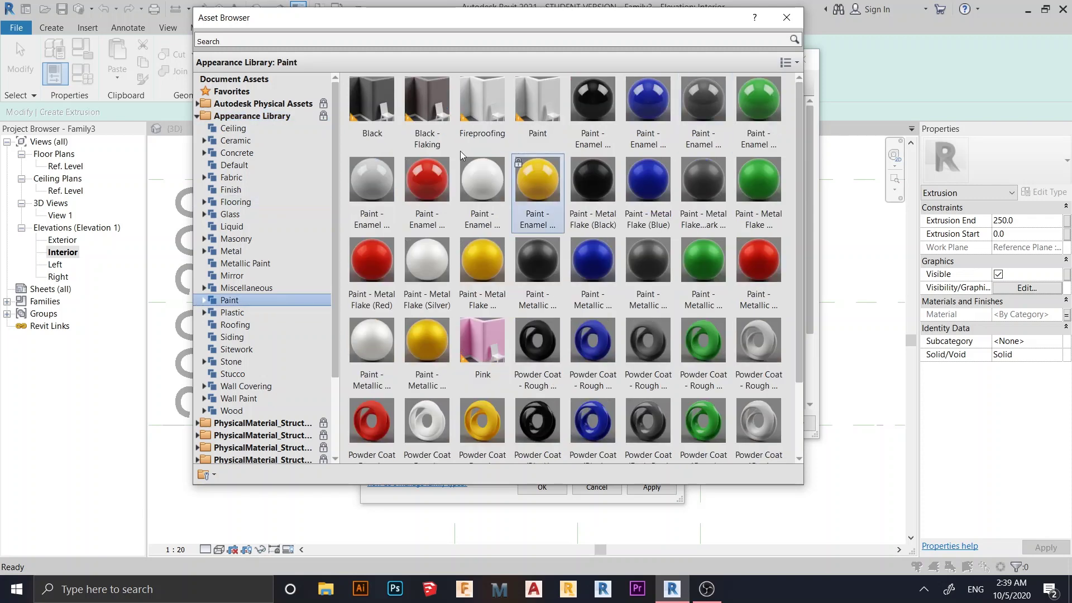
mouse_move(540, 149)
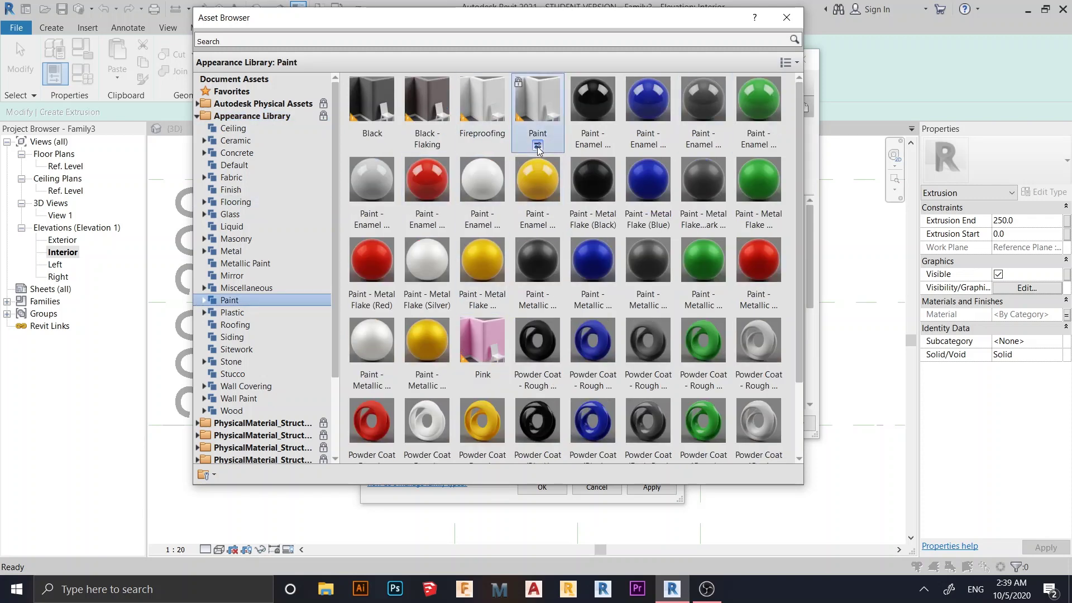
click(538, 147)
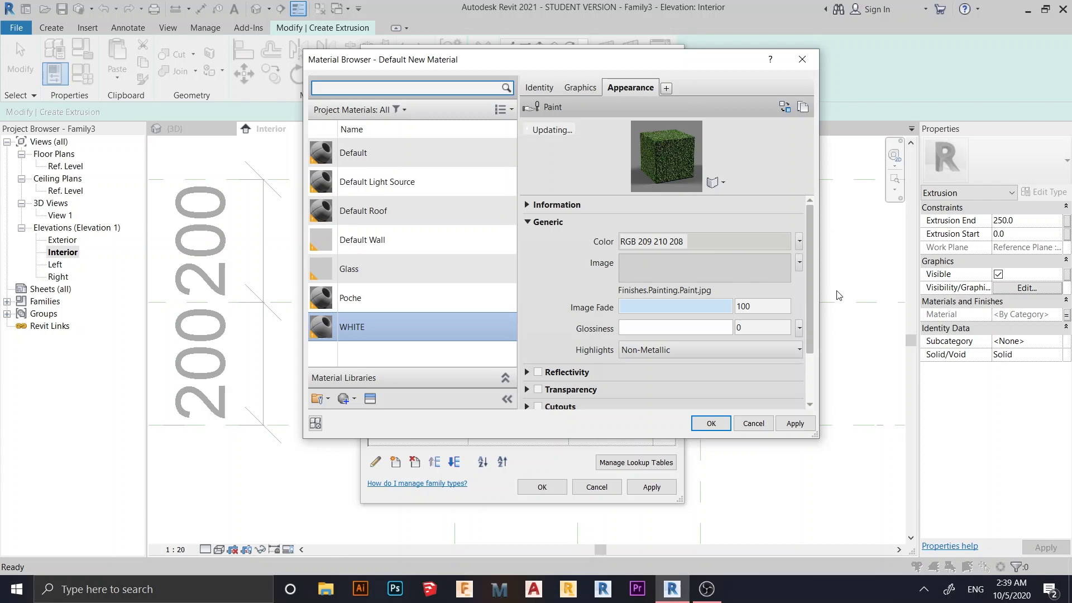
- Apply the WHITE material to the CONCRETE BLOCK parameter and finish the extrusion sketch
click(795, 423)
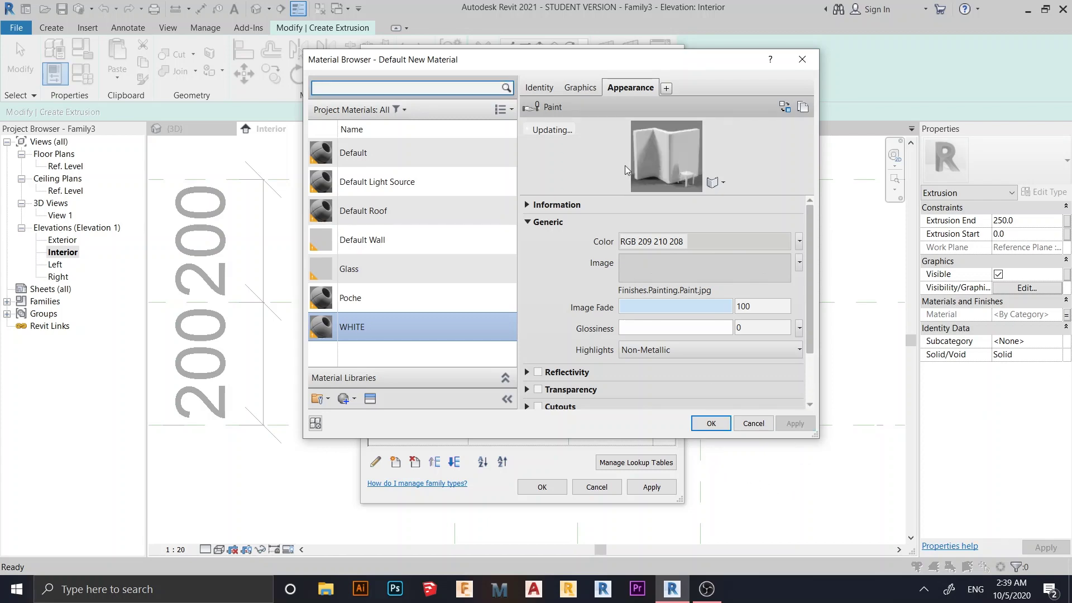
click(713, 420)
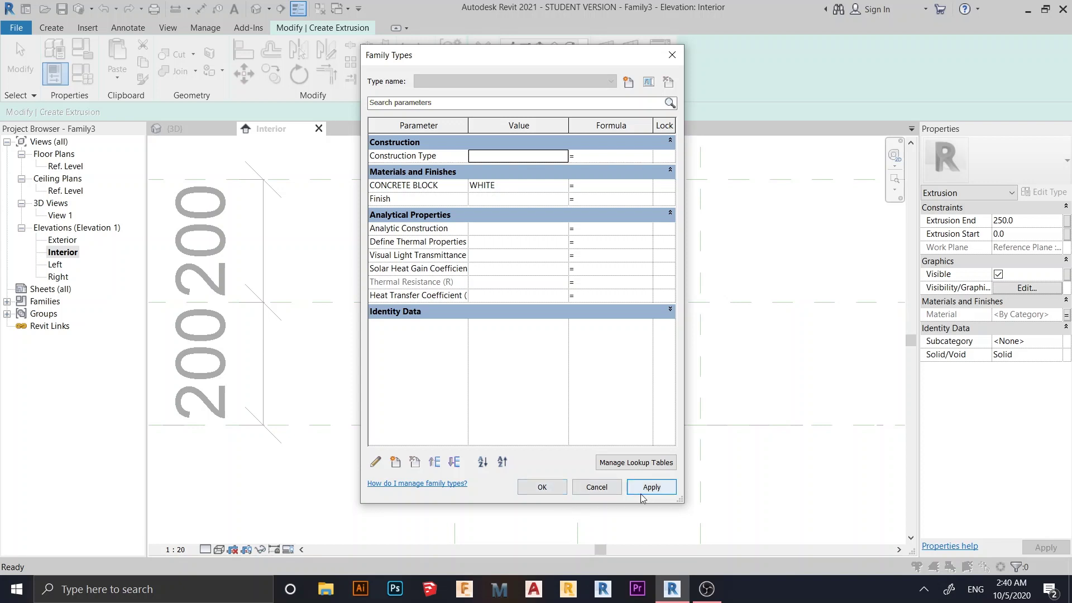
click(547, 491)
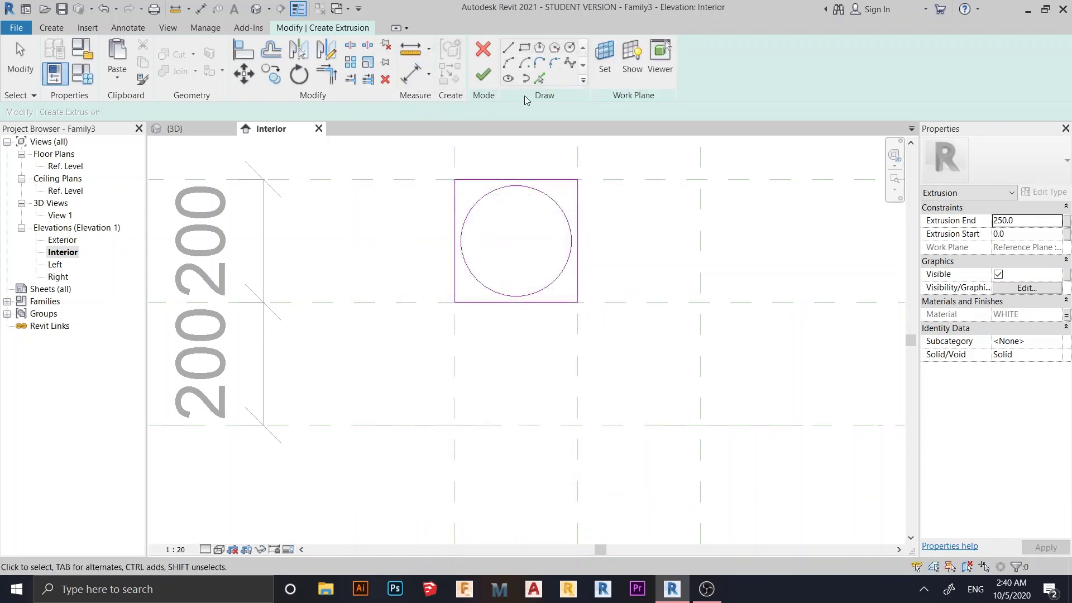
click(479, 80)
- Copy the circular-opening block 200 mm to the right, into the neighbouring square of the reference grid
scroll(658, 252, down, 1)
middle_drag(658, 252, 568, 254)
key(c)
key(o)
scroll(569, 256, up, 2)
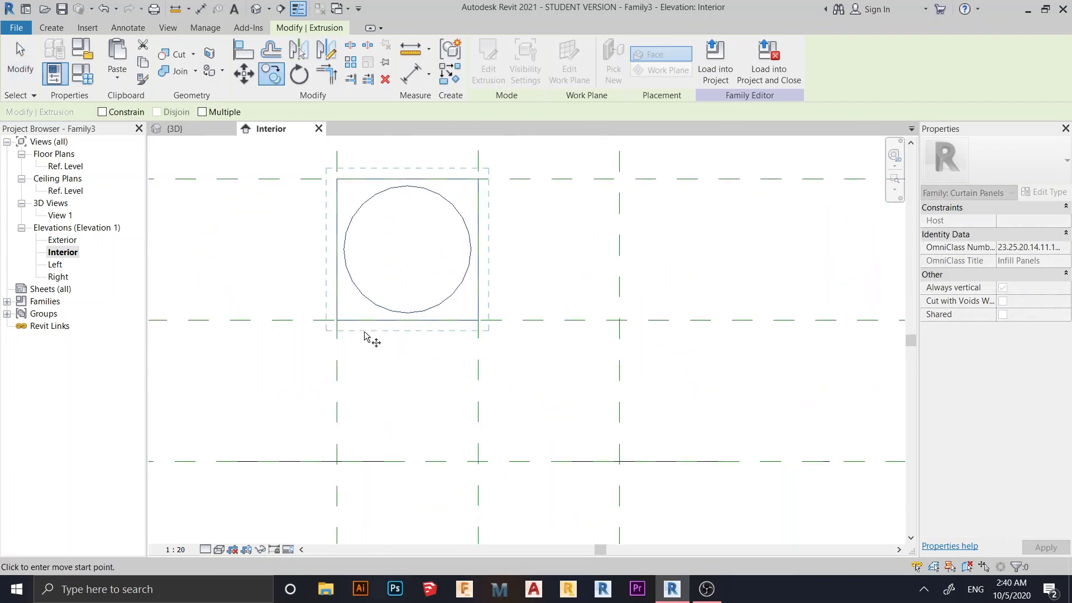
click(337, 320)
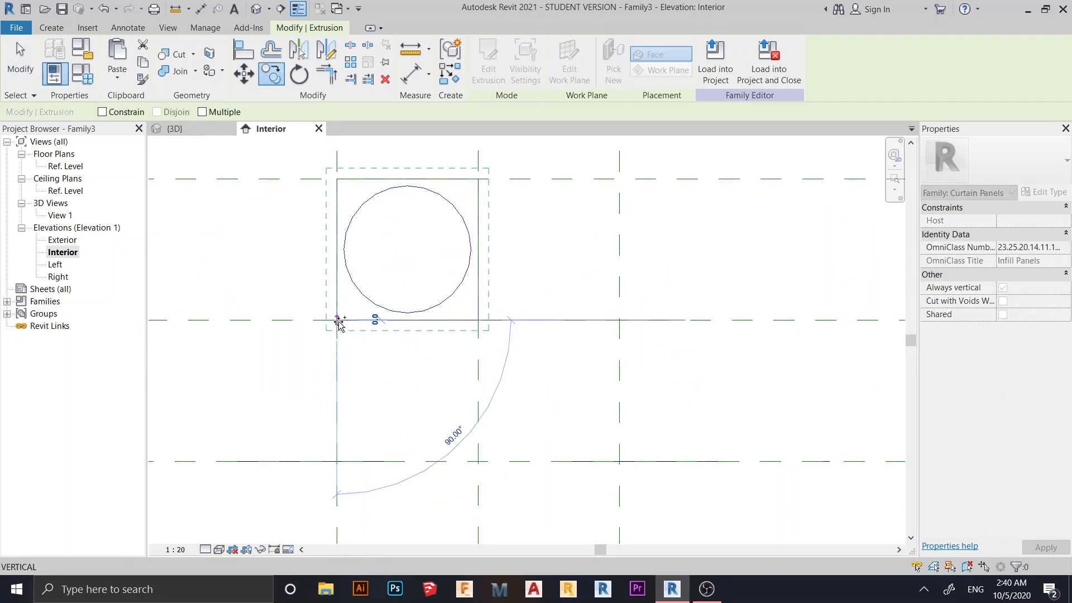
click(478, 320)
- Edit the copied extrusion's sketch and delete its circle
click(493, 70)
scroll(598, 290, up, 2)
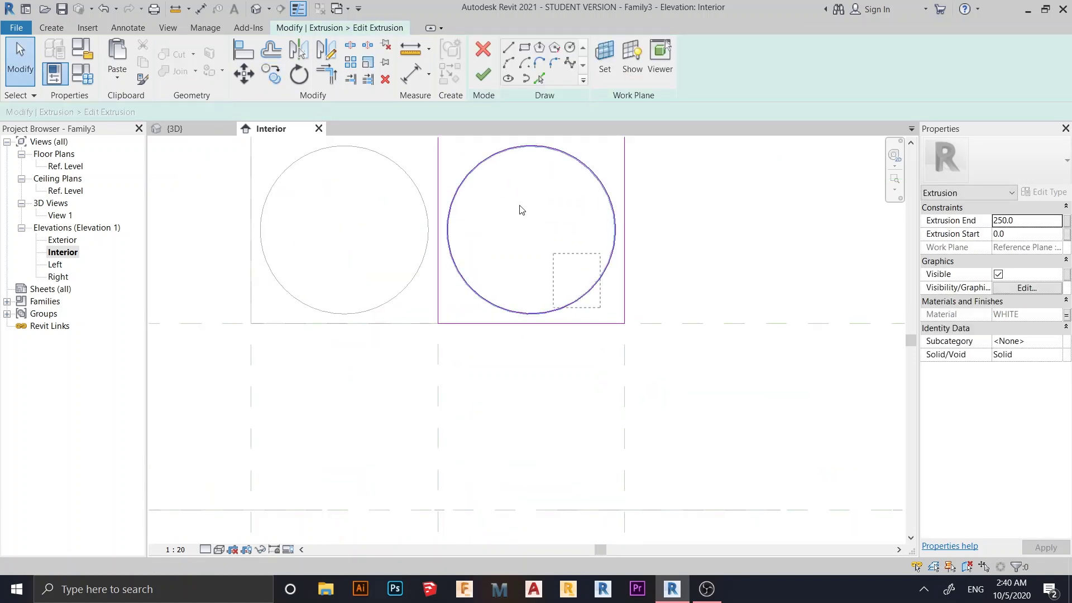
drag(484, 147, 483, 146)
key(Delete)
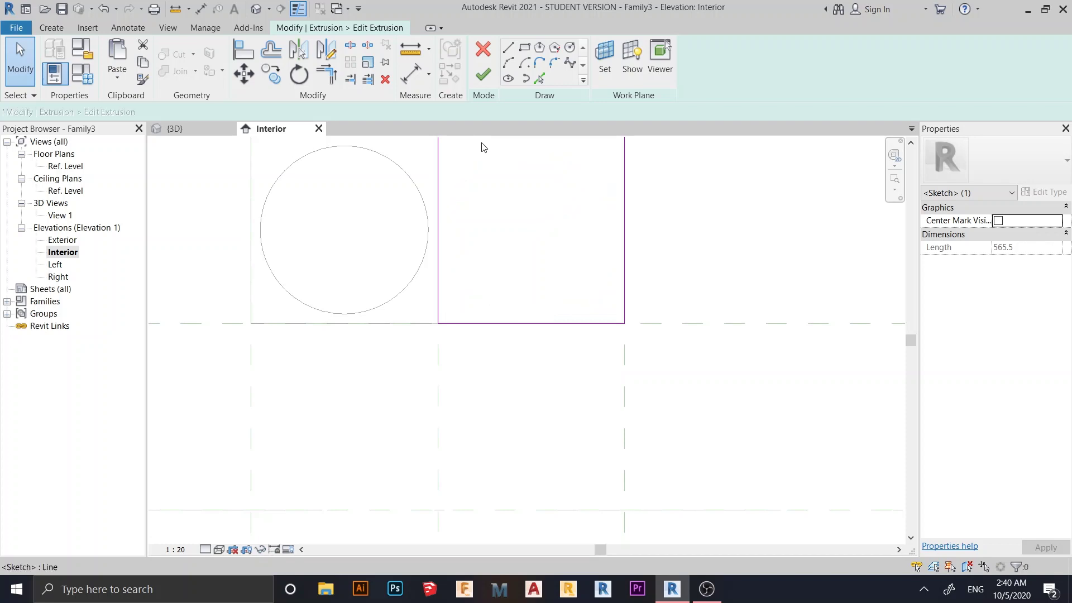
- Draw an inner square offset 10 mm inward from the copied block's outer square
scroll(496, 230, down, 2)
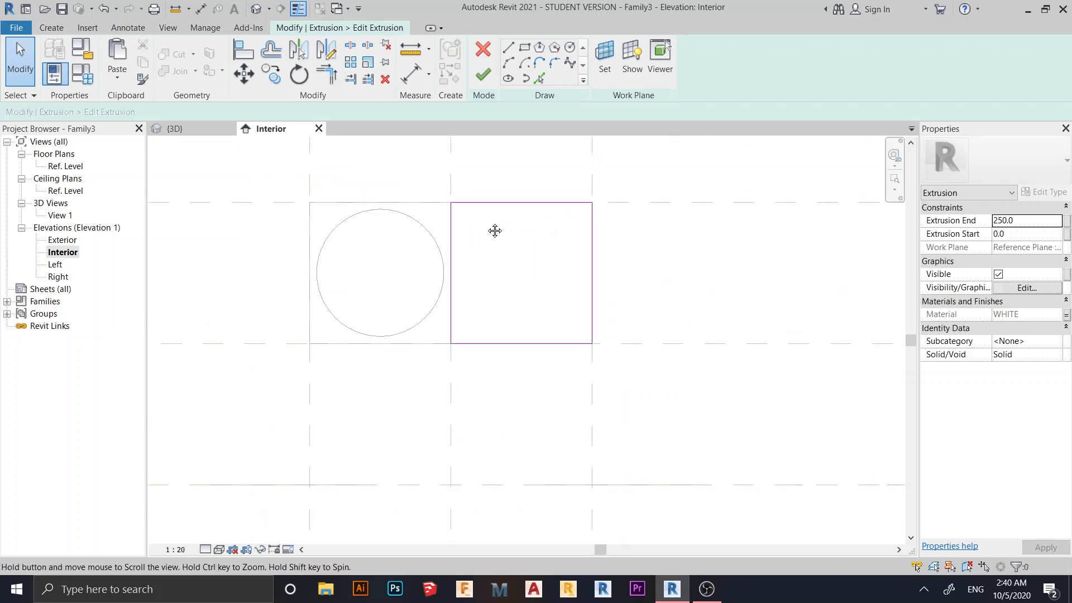
click(529, 50)
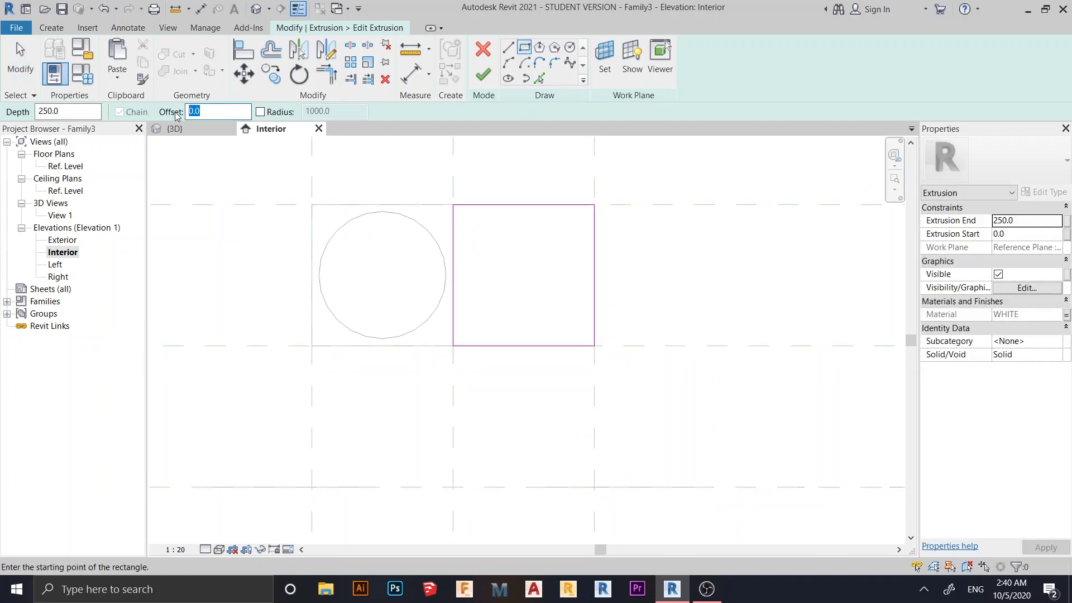
click(454, 206)
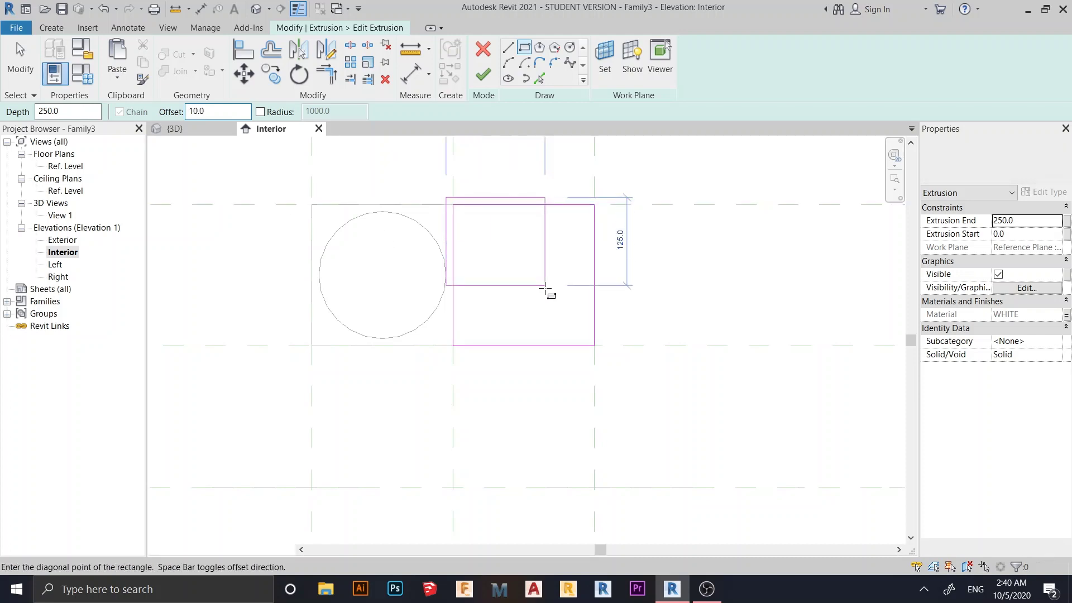
click(594, 346)
key(Escape)
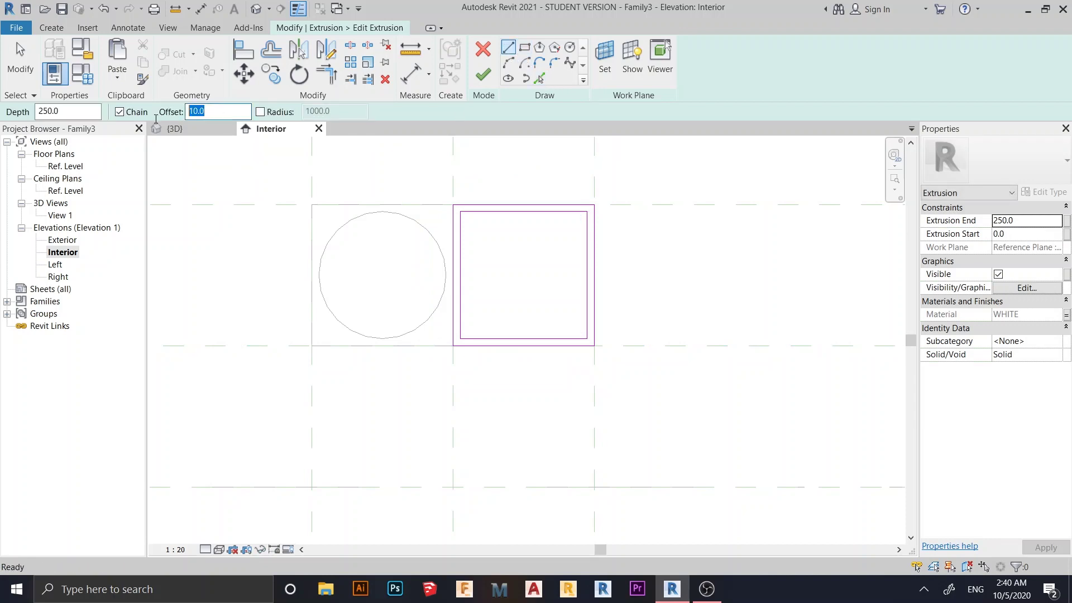
- Draw a diagonal line with a 5 mm offset from the inner square's lower-left to its upper-right corner
text(5)
click(460, 338)
click(585, 219)
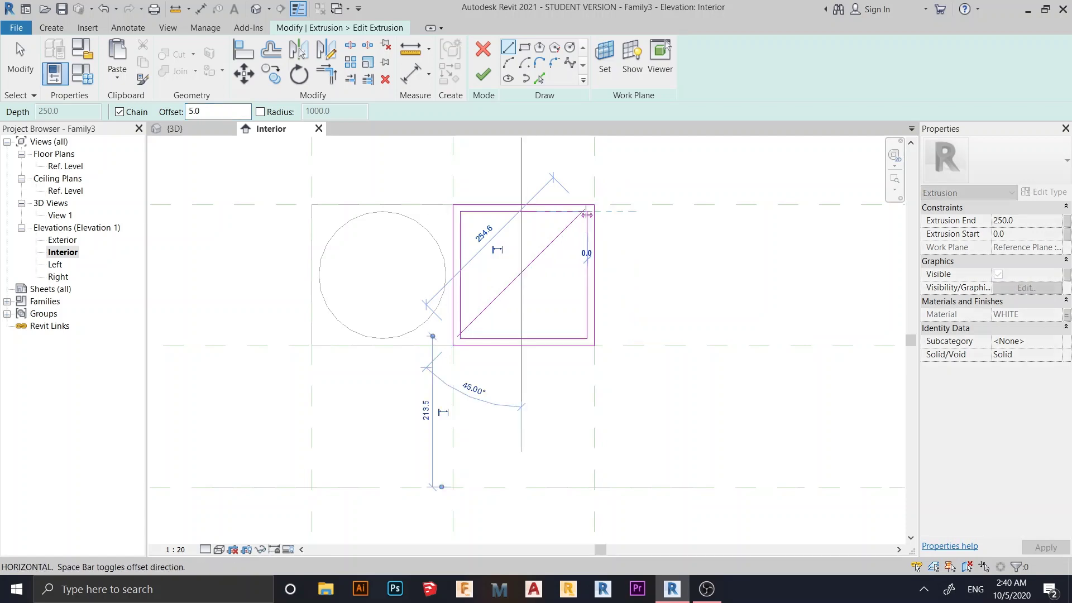
key(Escape)
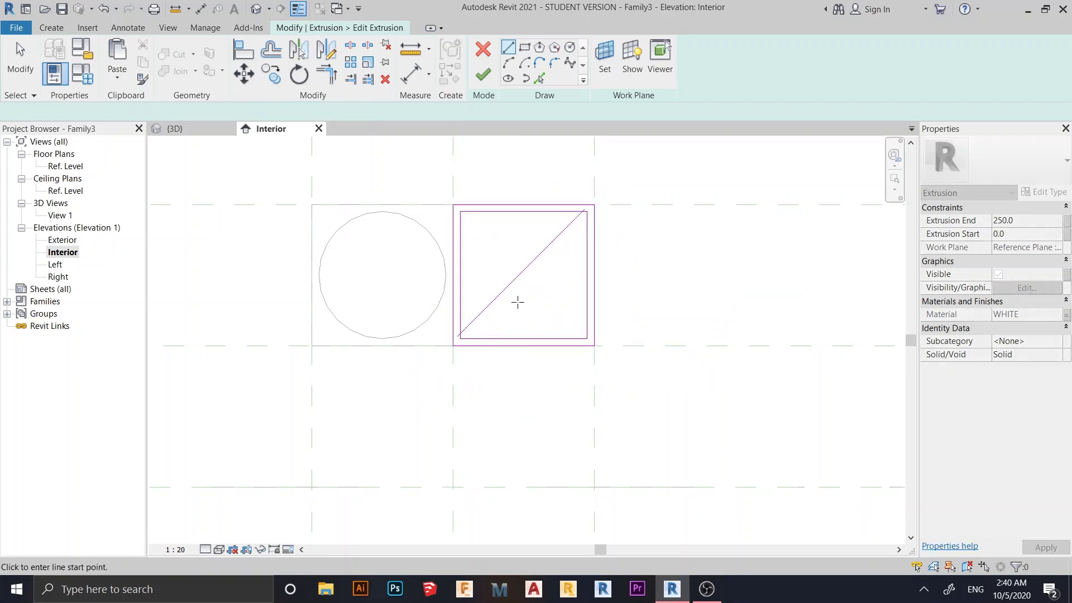
key(Escape)
- Try to draw a second diagonal line with a 5 mm offset between the same corners of the inner square
scroll(479, 336, up, 2)
click(508, 46)
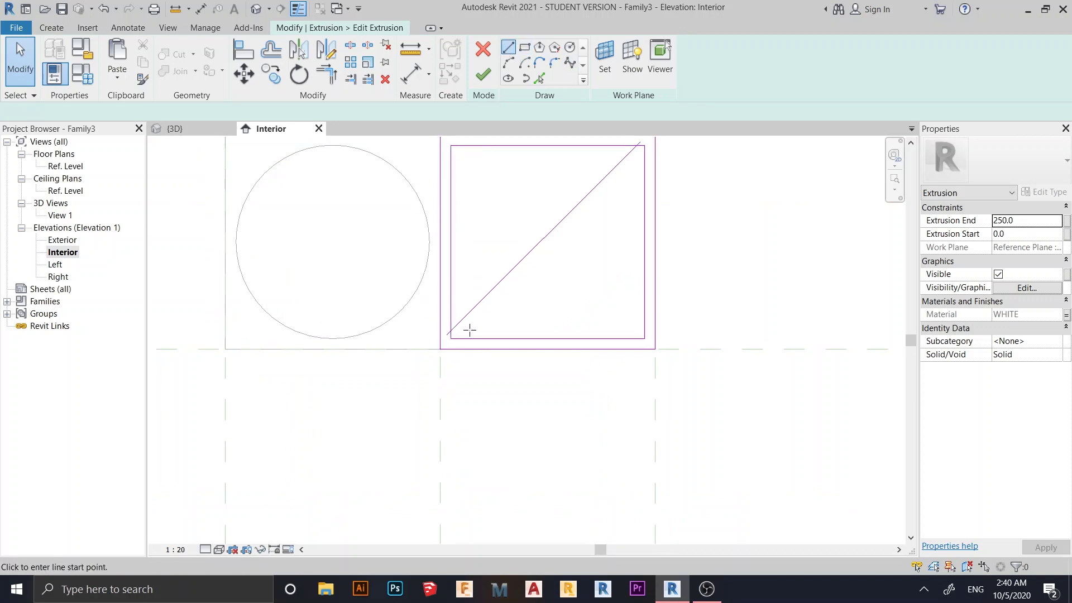
middle_drag(510, 311, 497, 340)
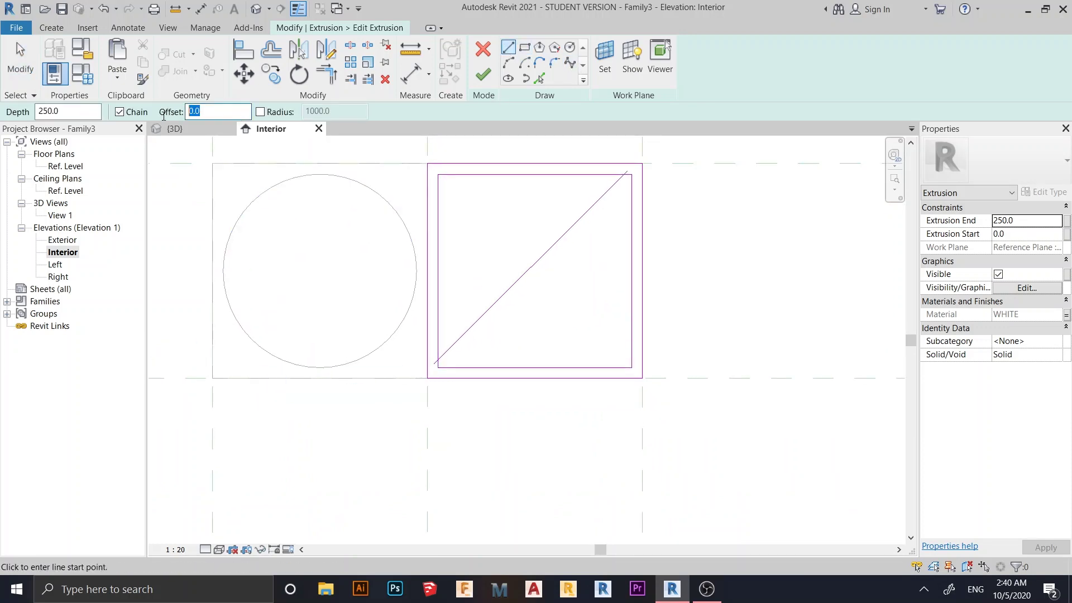
click(438, 366)
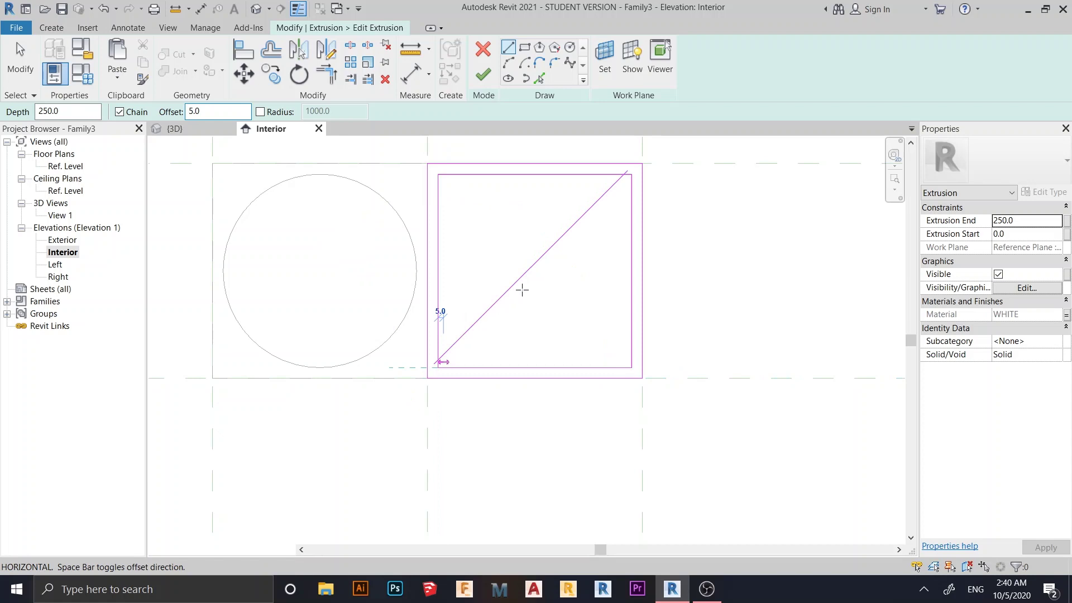
middle_drag(564, 273, 490, 352)
scroll(550, 268, up, 1)
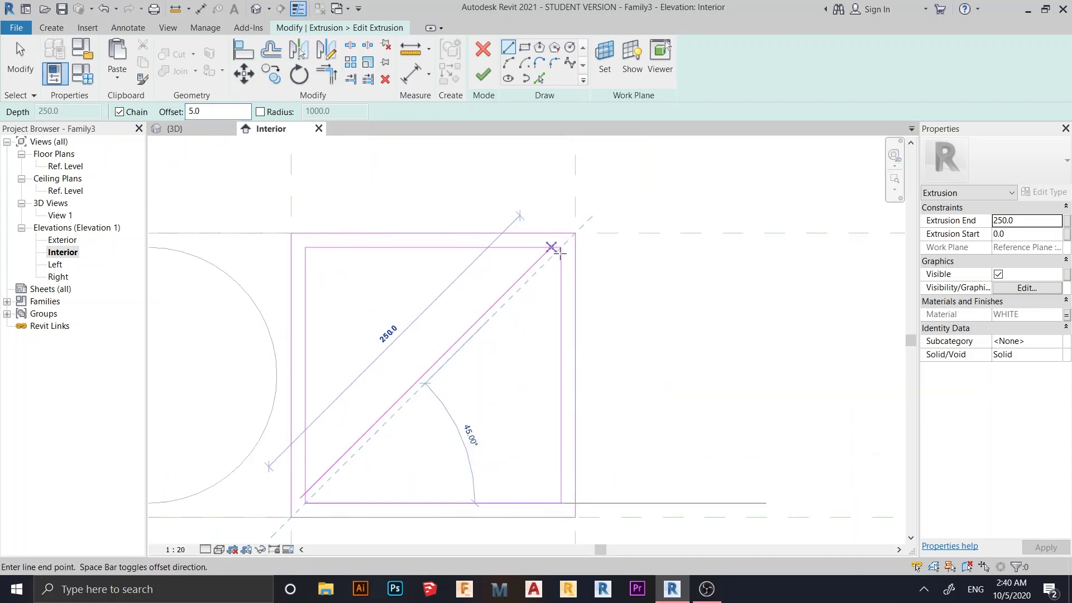
click(560, 248)
key(Escape)
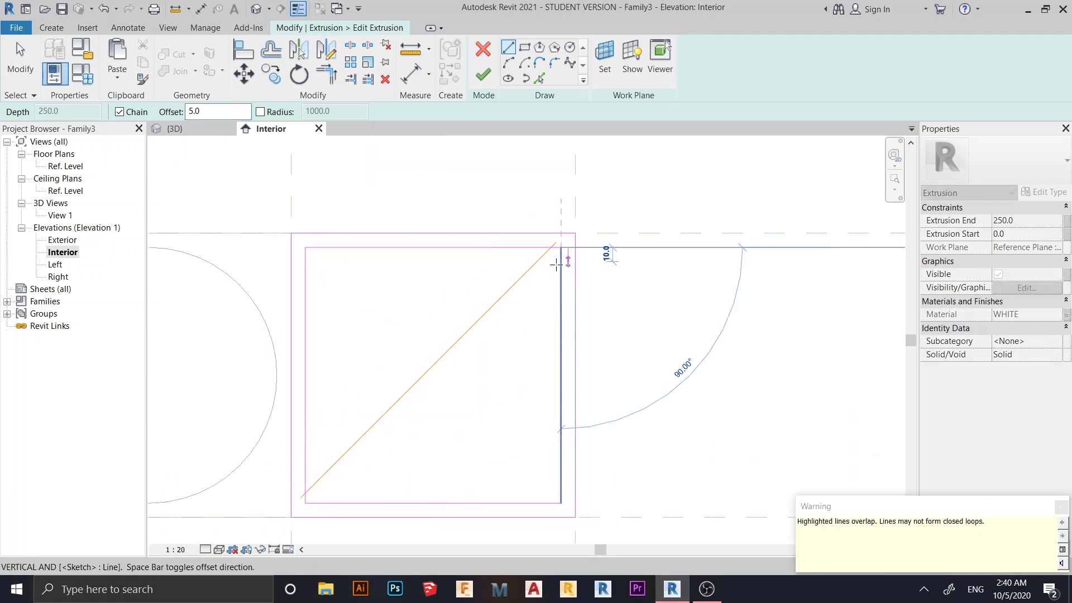
- Delete the offset diagonal line from the inner square
key(Escape)
drag(509, 375, 457, 314)
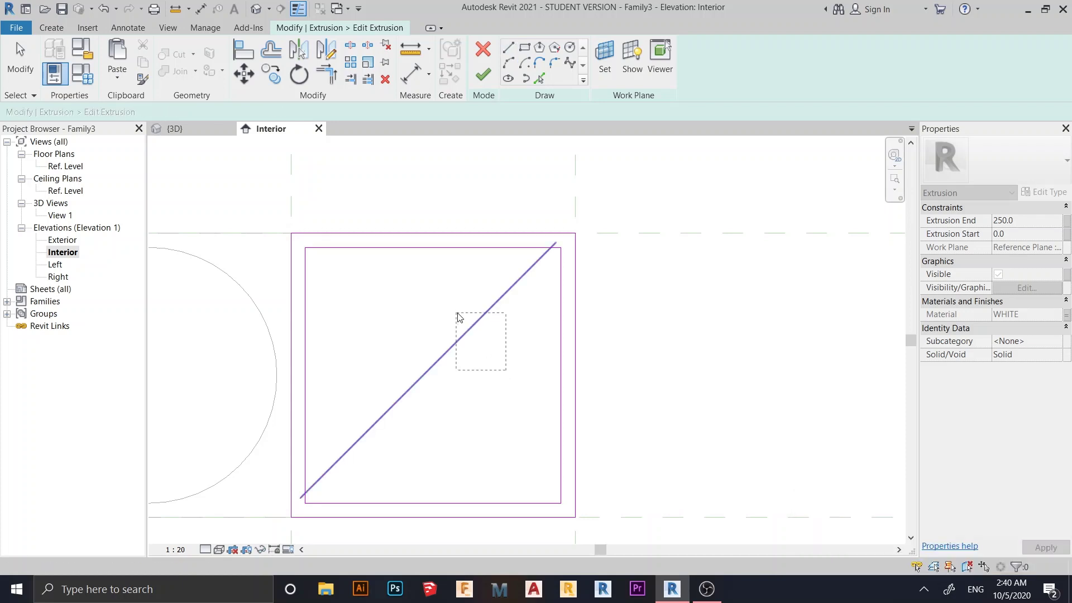
key(Delete)
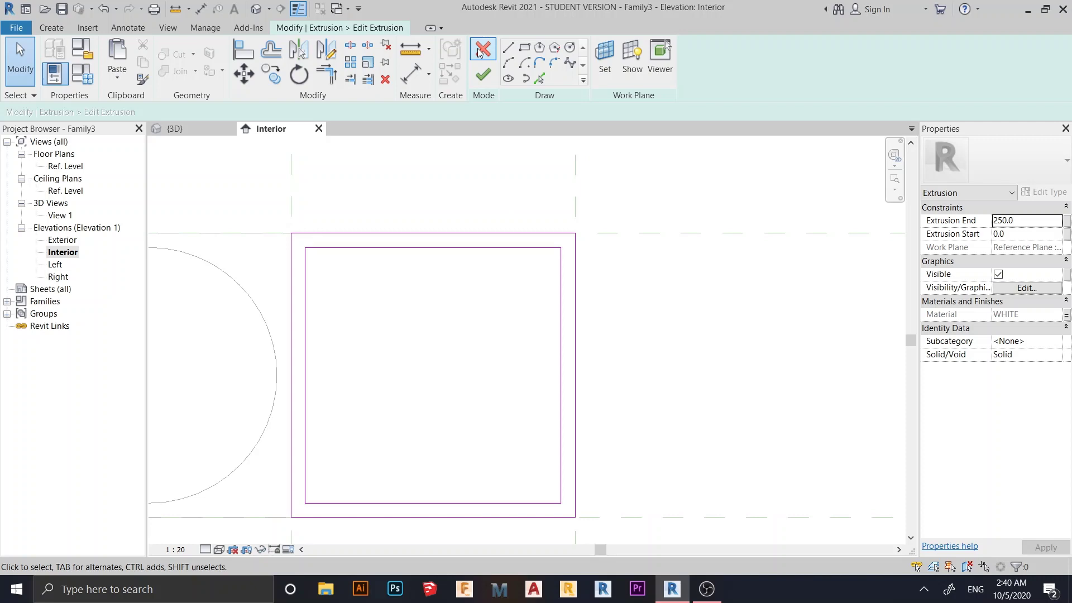
- Draw a diagonal line without offset from the inner square's lower-left corner to its upper-right corner
click(504, 53)
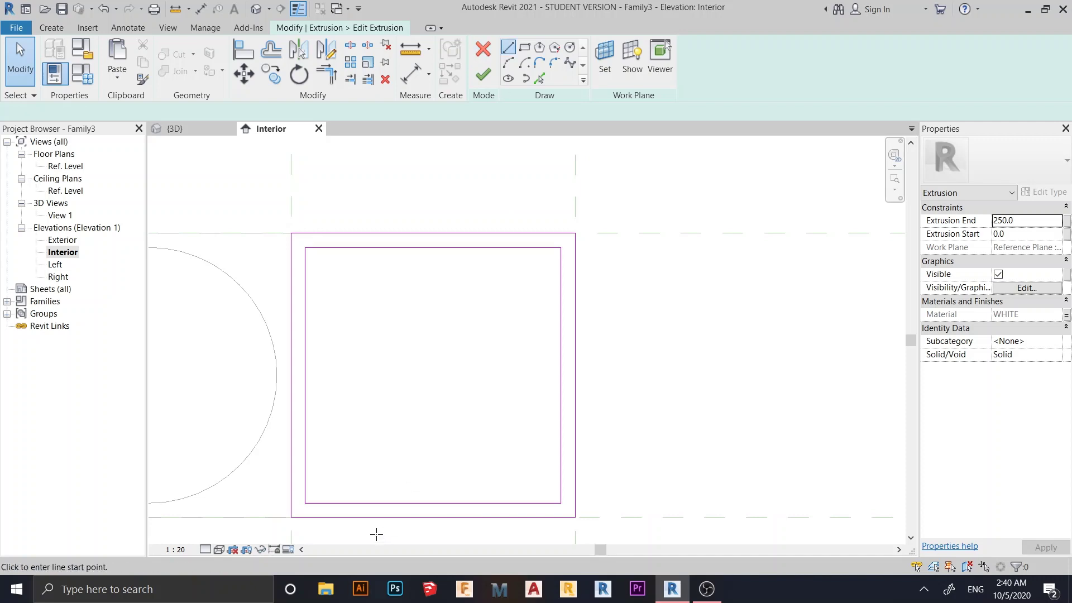
click(312, 499)
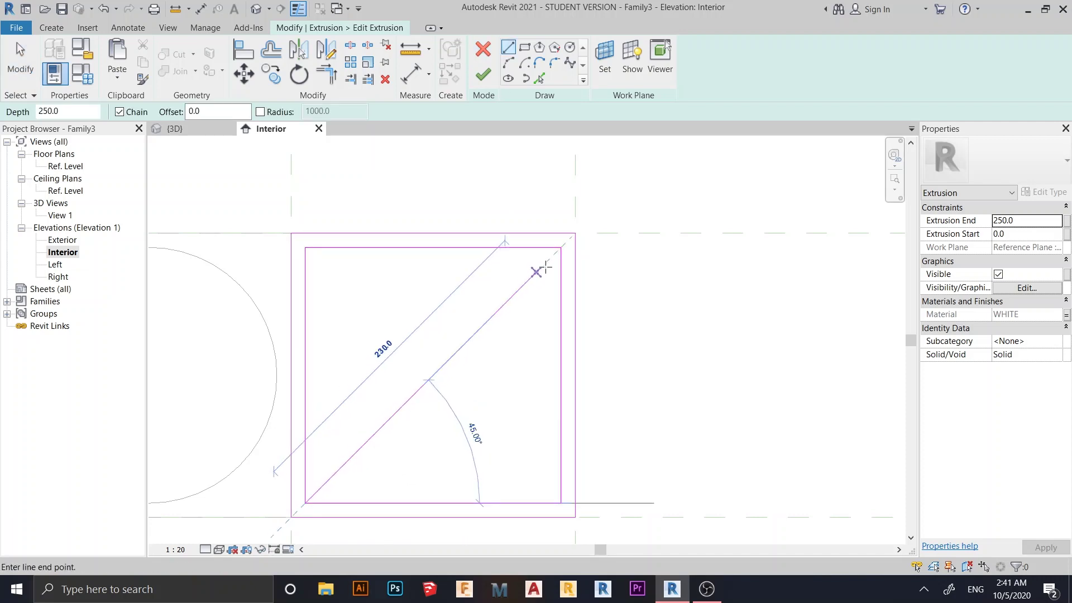
click(561, 249)
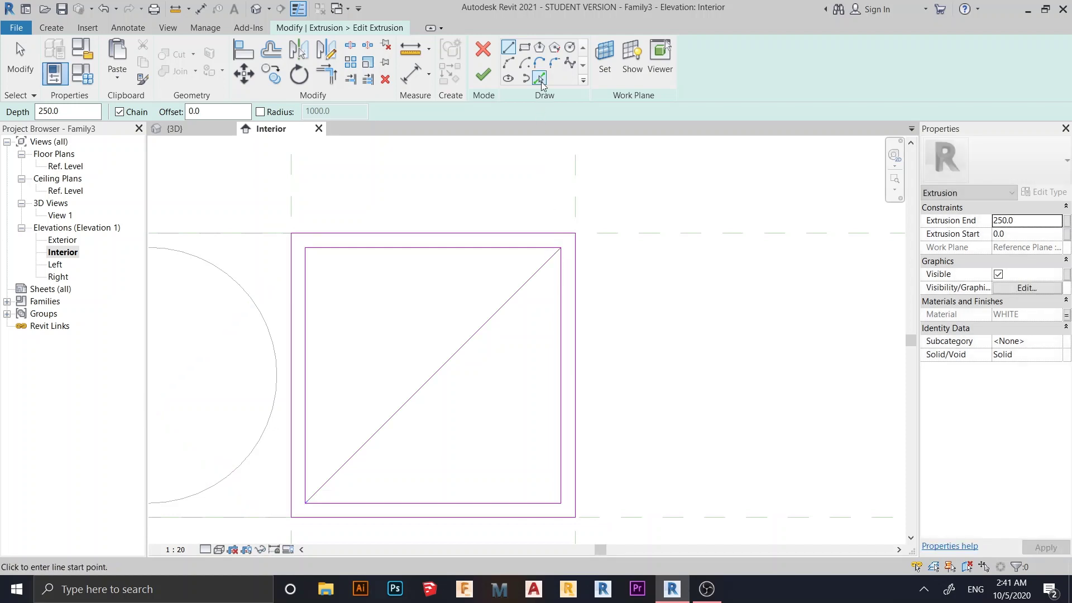
- Create parallel lines 5 mm from the diagonal on both sides with Pick Lines
click(539, 79)
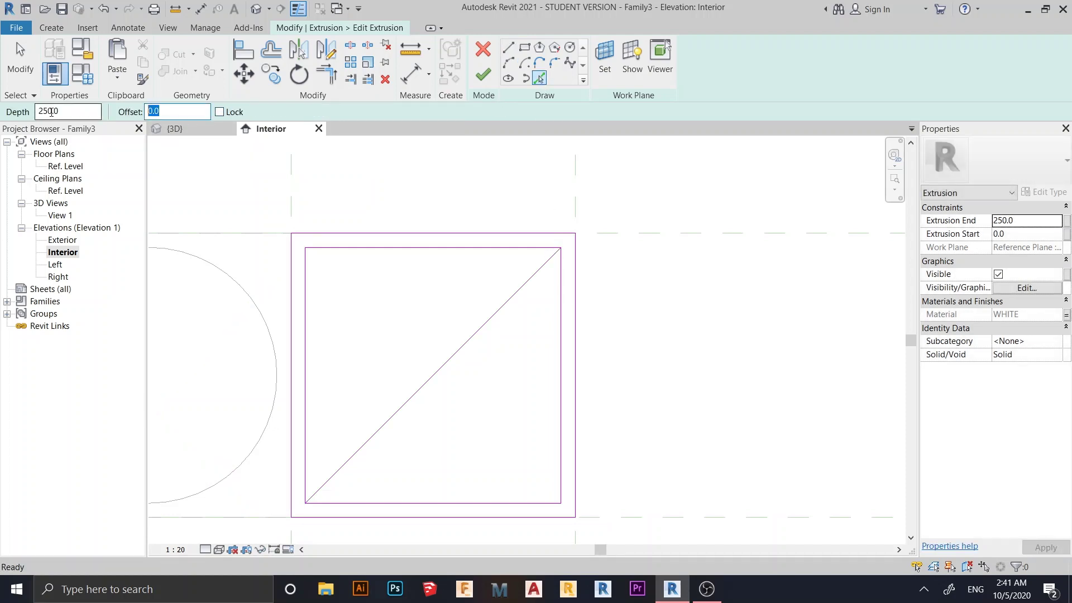
click(425, 382)
click(427, 393)
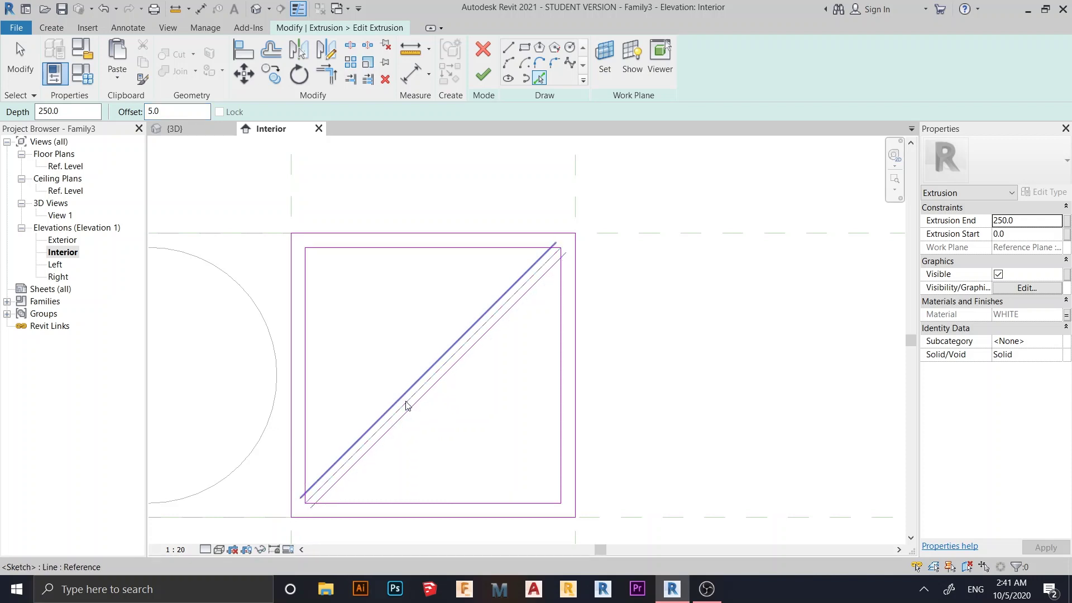
scroll(408, 399, up, 2)
click(410, 402)
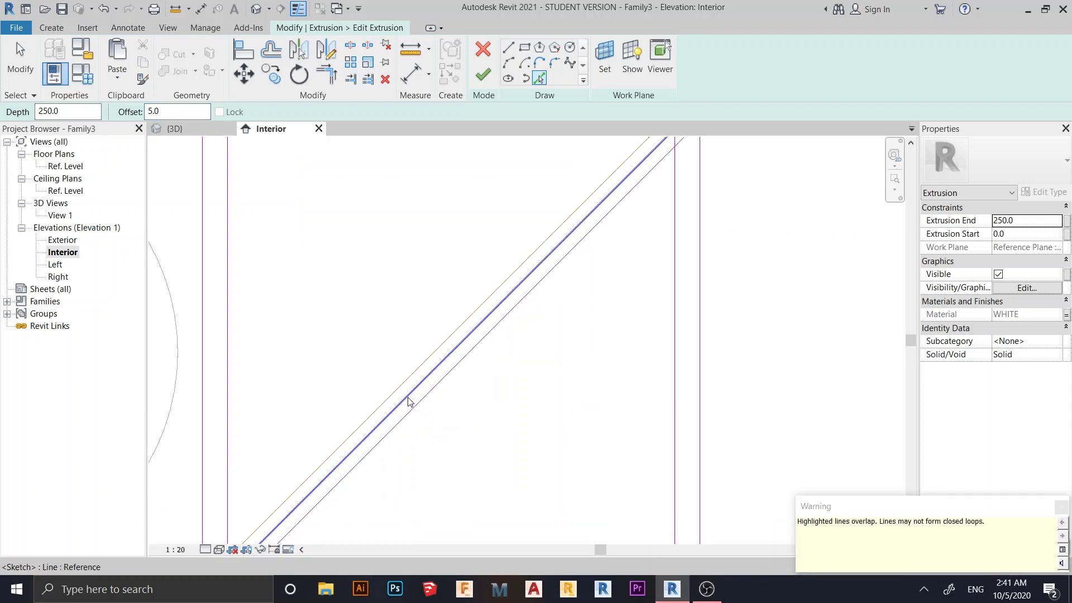
scroll(408, 401, up, 3)
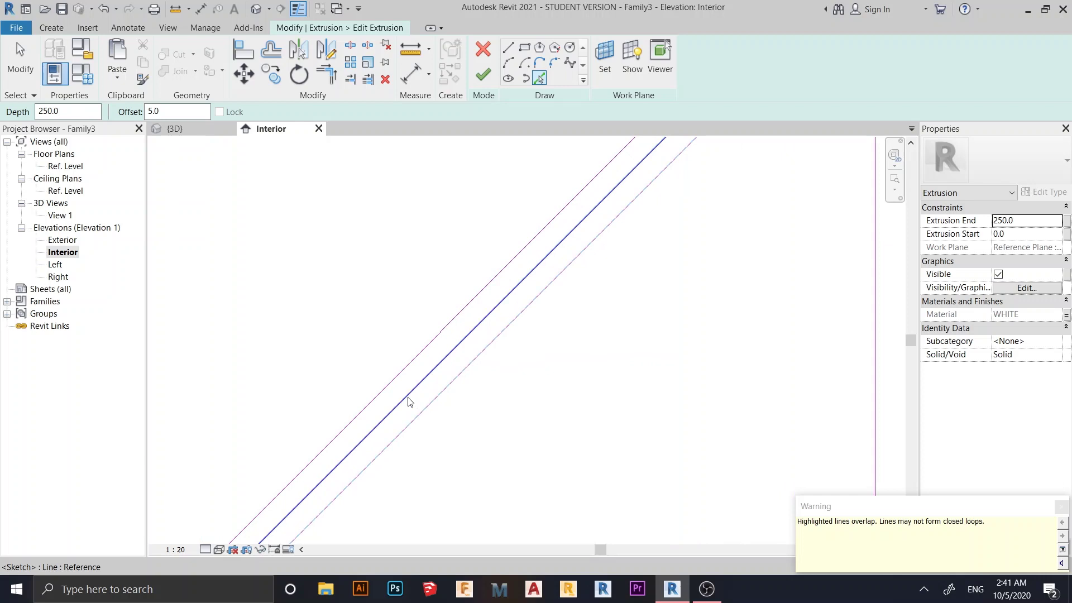
- Delete the central diagonal line, keeping the two offset lines
key(Escape)
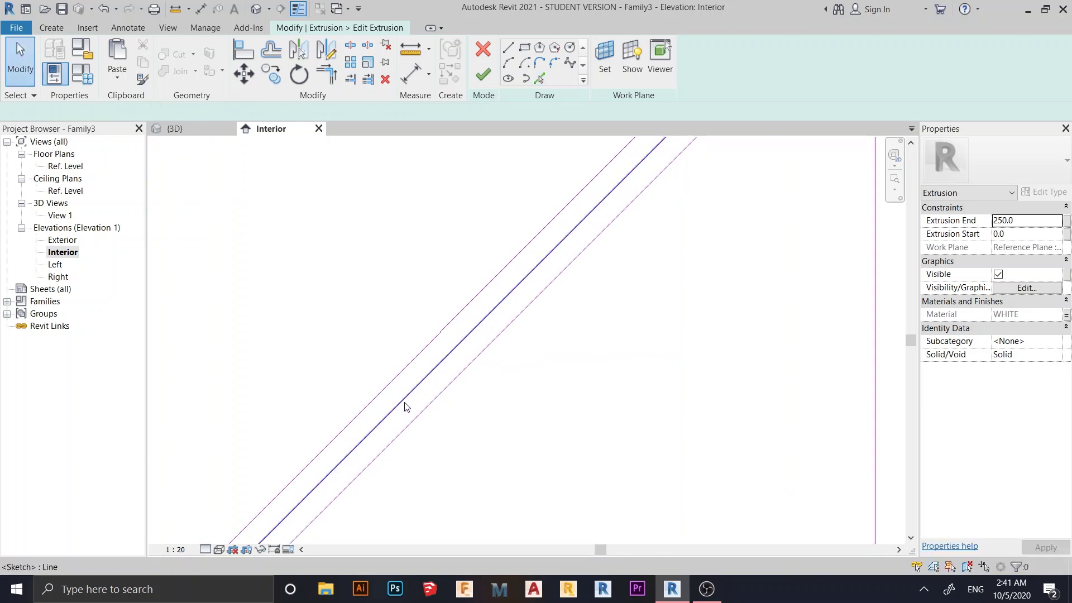
click(402, 402)
key(Delete)
- Trim the inner square's bottom and left lines to the two diagonals at the lower-left corner
scroll(483, 357, down, 3)
scroll(487, 354, down, 3)
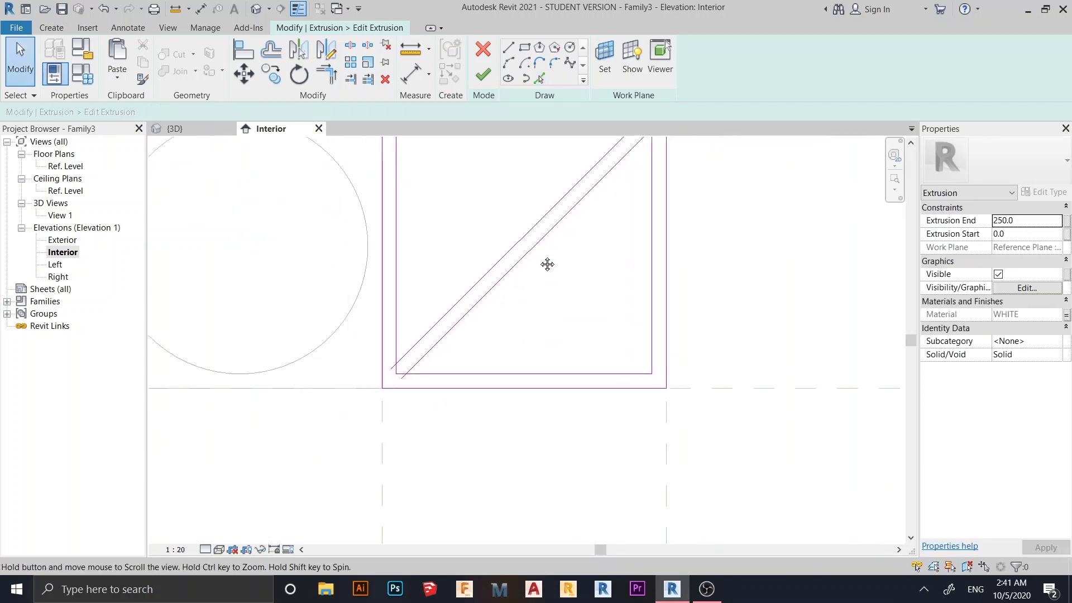
scroll(373, 402, up, 5)
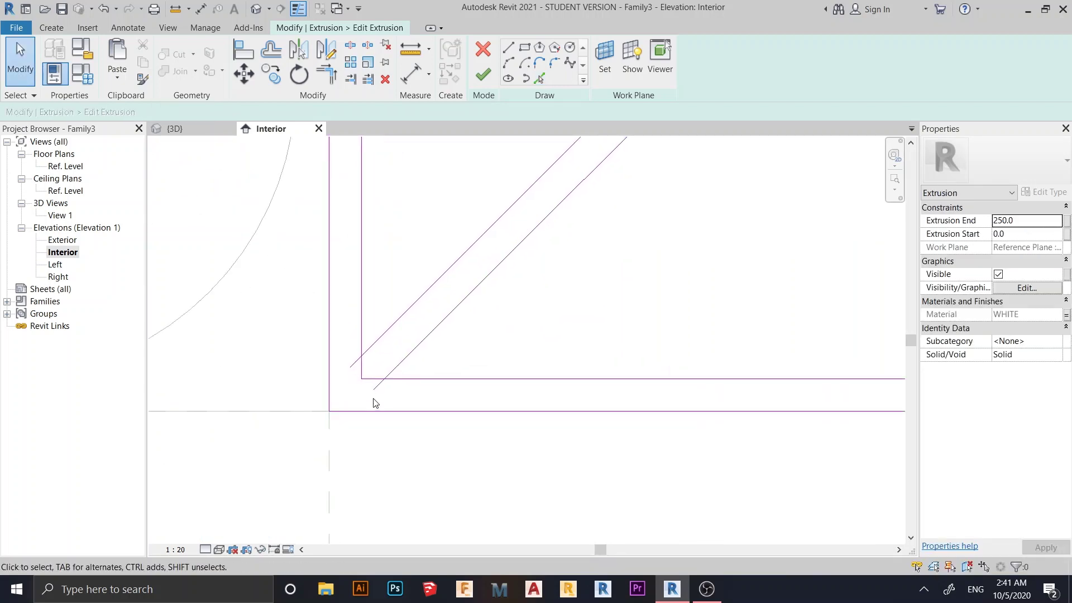
key(t)
key(r)
click(445, 377)
click(437, 327)
click(359, 306)
- Trim the inner square's right and top lines to the two diagonals at the upper-right corner
scroll(542, 307, down, 3)
middle_drag(651, 306, 629, 404)
middle_drag(712, 233, 598, 404)
scroll(615, 297, up, 1)
click(616, 298)
click(608, 262)
click(644, 305)
click(673, 312)
scroll(613, 285, down, 2)
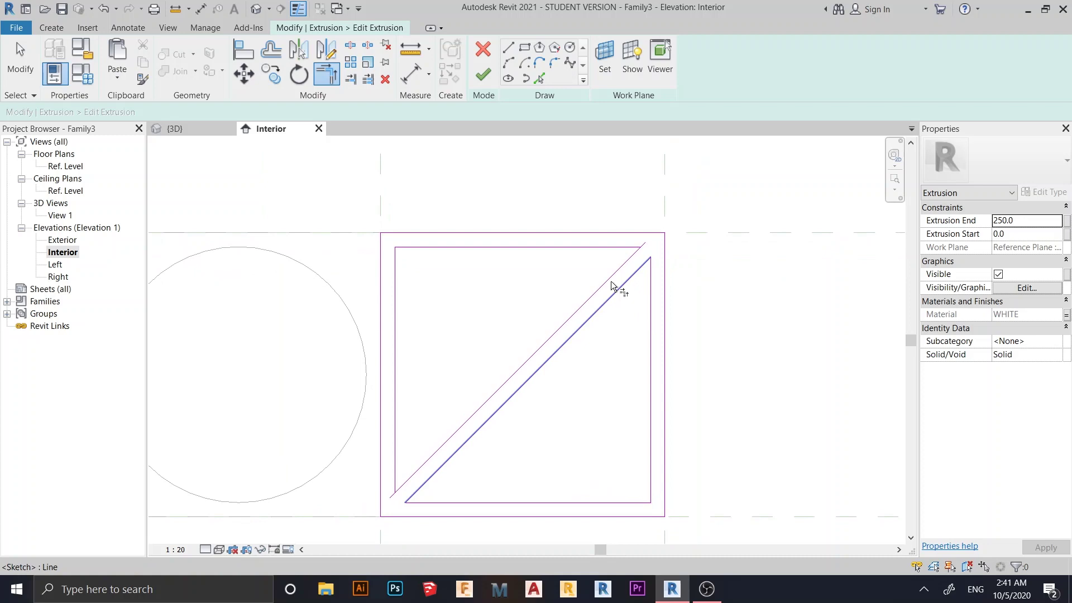
- Trim the upper diagonal's remaining overhang to the inner square's top line
click(594, 247)
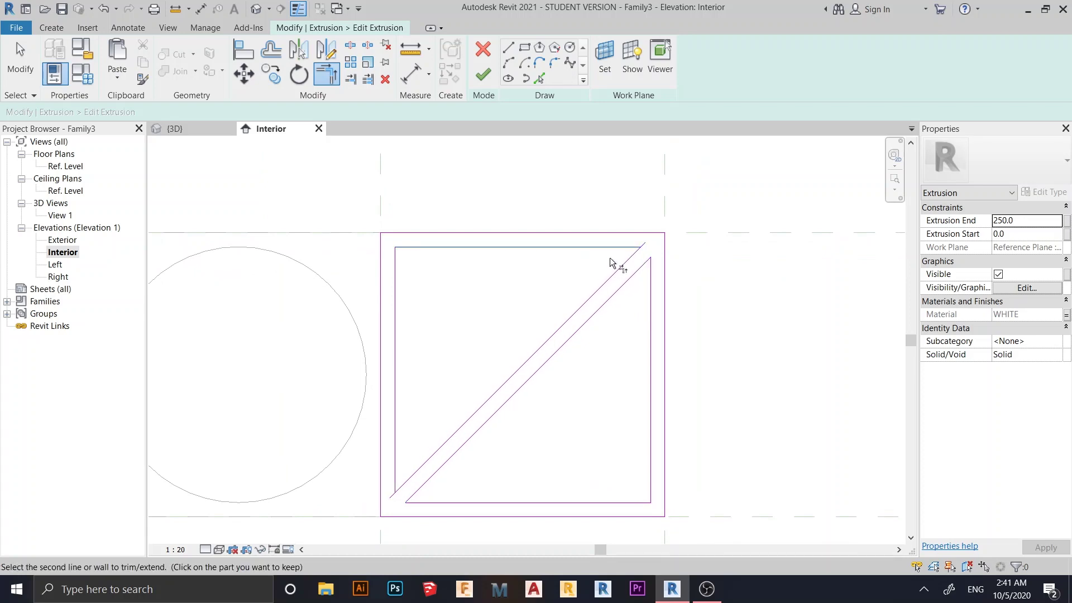
click(610, 254)
key(Escape)
key(Escape)
scroll(614, 259, up, 2)
key(t)
key(r)
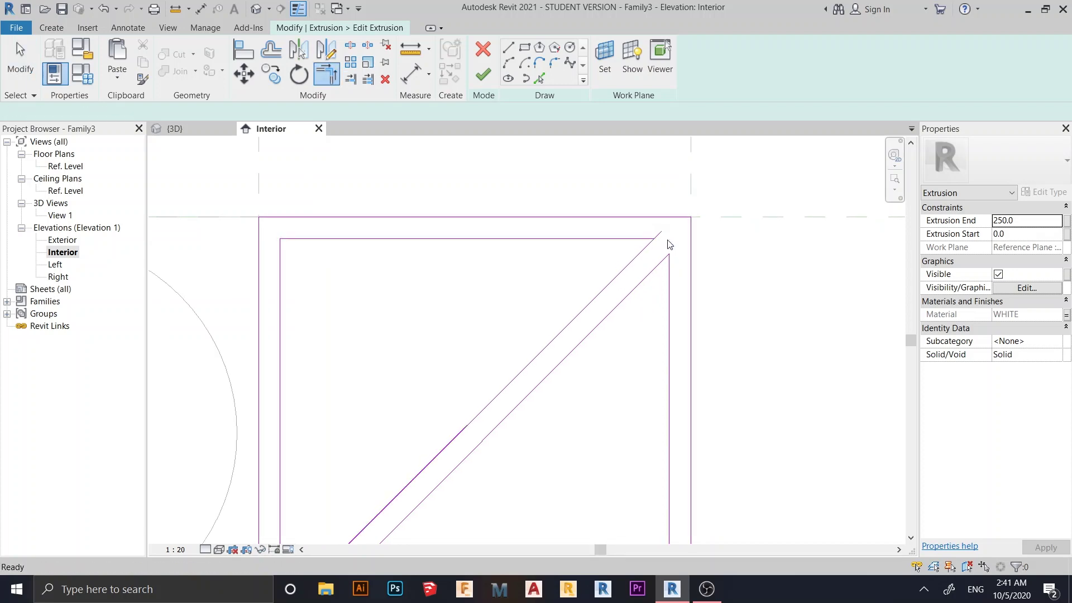
scroll(668, 240, up, 3)
click(655, 227)
scroll(655, 227, up, 1)
scroll(656, 231, up, 1)
drag(659, 225, 639, 244)
click(627, 220)
- Trim the upper diagonal's remaining overhang to the inner square's left line at the lower-left corner
scroll(627, 219, down, 2)
scroll(510, 321, down, 3)
middle_drag(410, 338, 498, 261)
scroll(536, 434, up, 1)
middle_drag(537, 434, 557, 401)
scroll(424, 396, up, 2)
scroll(424, 396, up, 2)
click(417, 377)
drag(416, 376, 438, 359)
click(460, 290)
- Try to finish the copied block's extrusion sketch with its two triangular openings
scroll(576, 322, down, 3)
middle_drag(678, 349, 530, 514)
scroll(587, 428, down, 4)
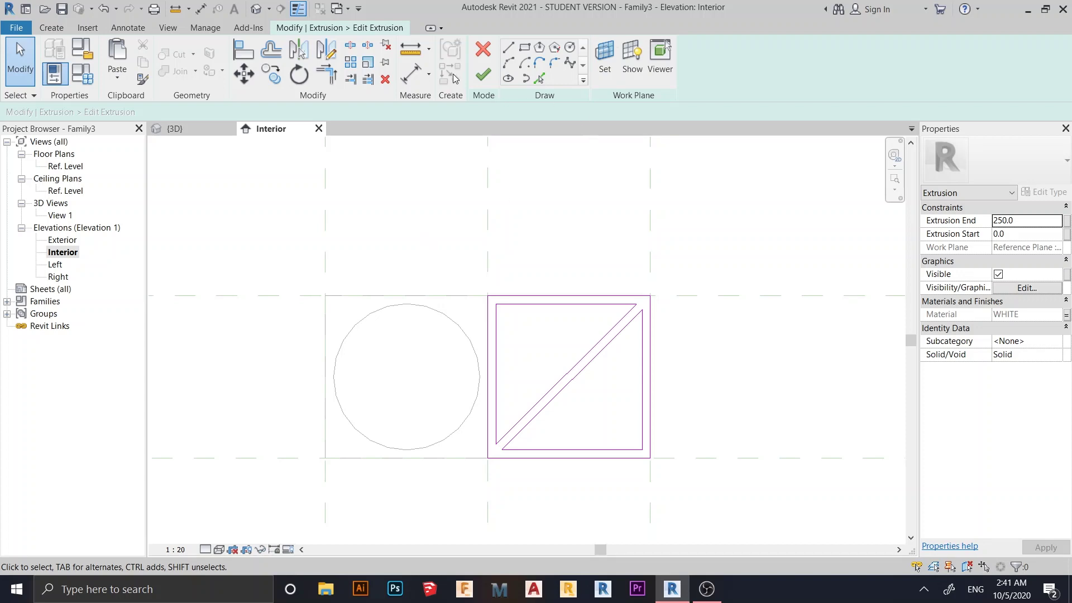
click(484, 76)
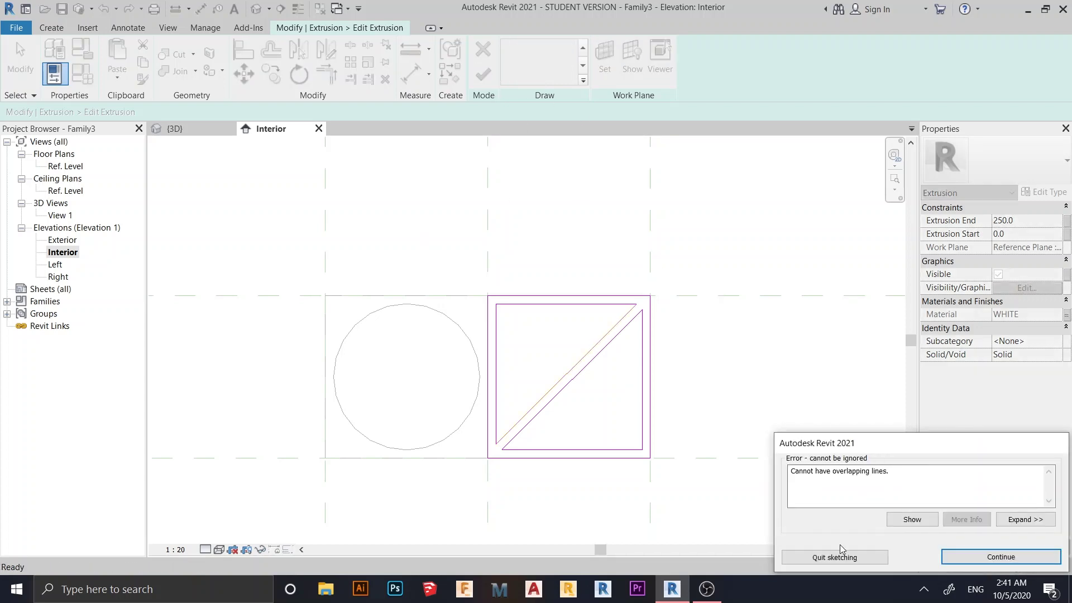
- Delete the duplicate line overlapping the upper diagonal and finish the extrusion sketch with its two triangular openings
click(1029, 557)
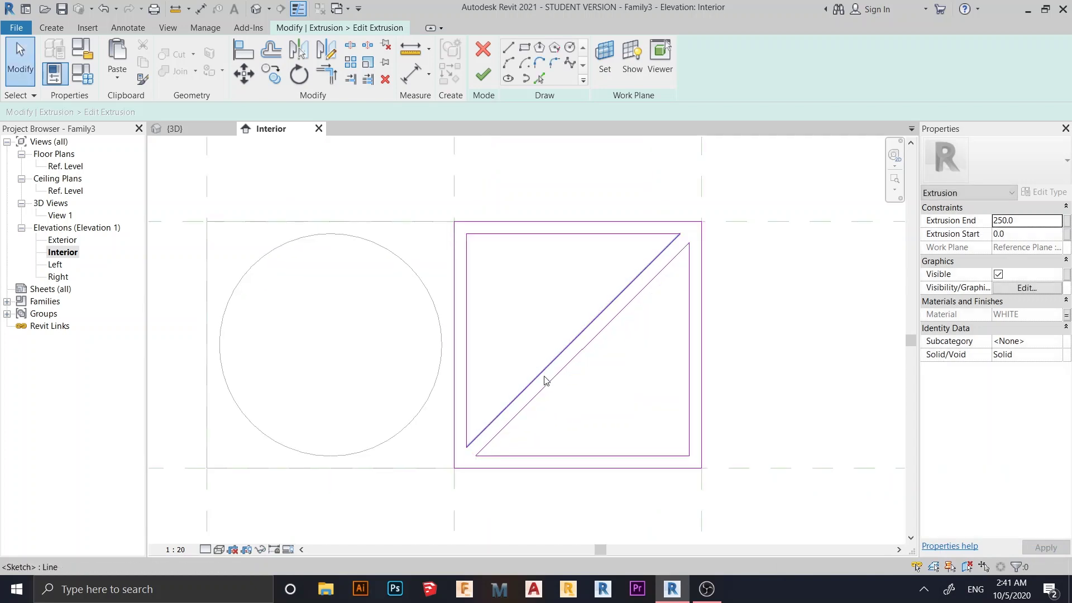
click(545, 376)
key(Escape)
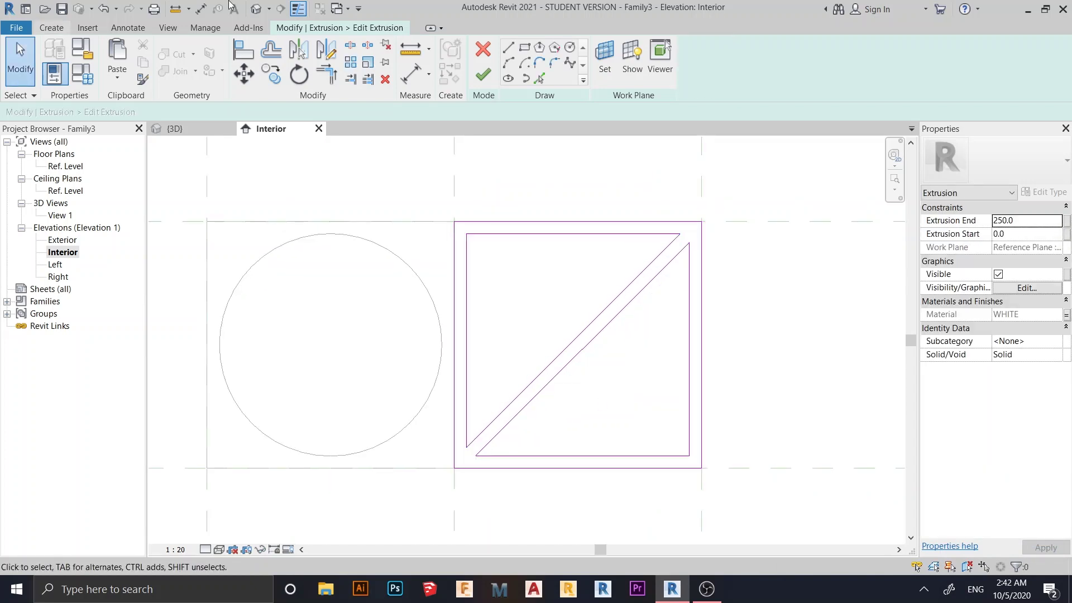
click(486, 74)
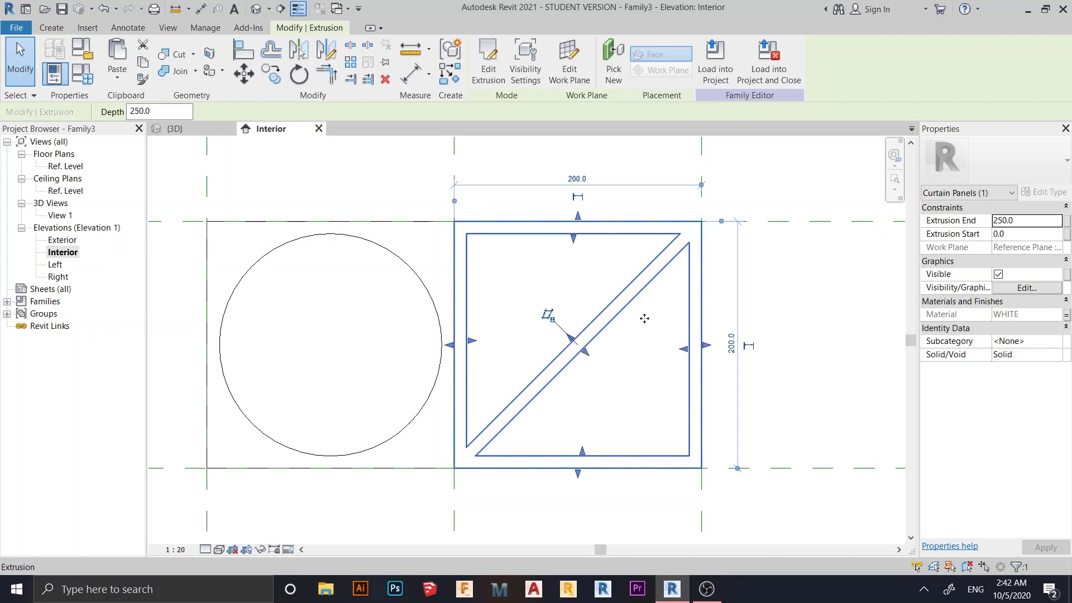
- Copy the diagonally divided block 200 mm straight down into the grid cell below it
scroll(643, 317, down, 2)
middle_drag(671, 251, 711, 252)
key(m)
key(v)
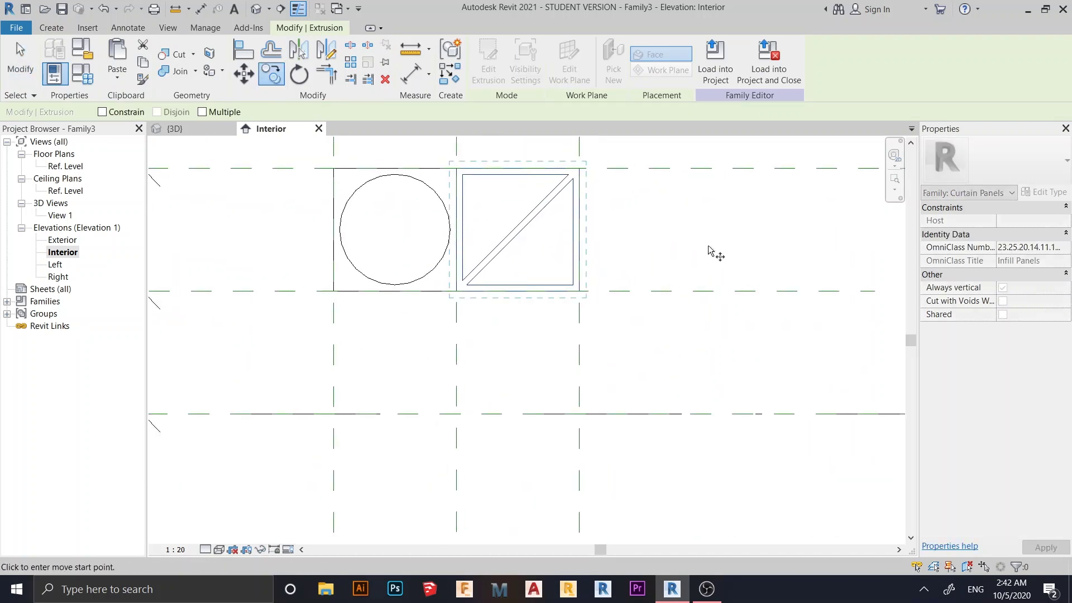
click(579, 291)
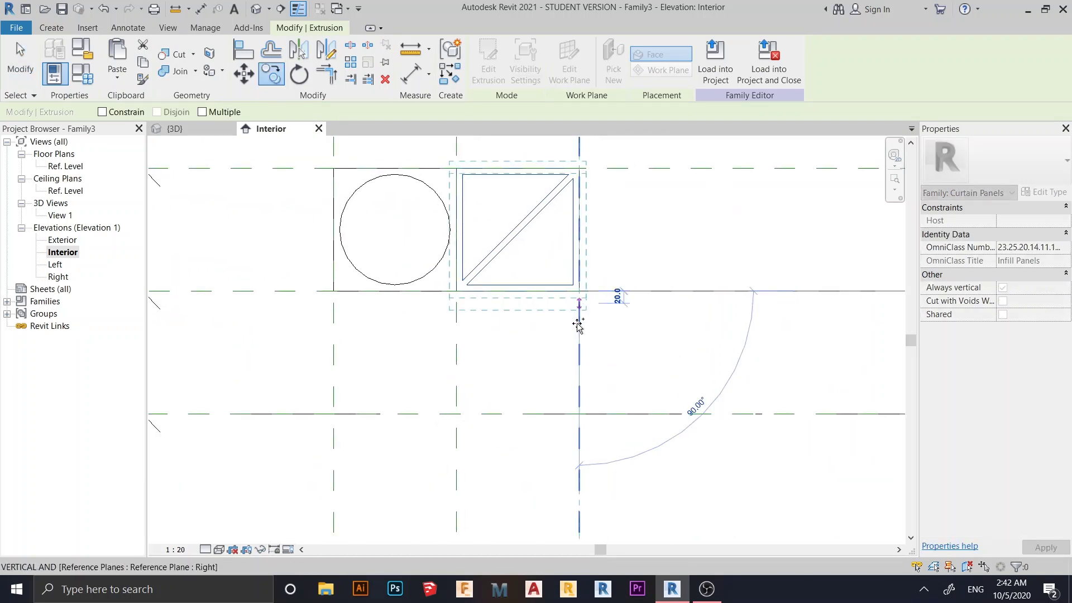
click(579, 414)
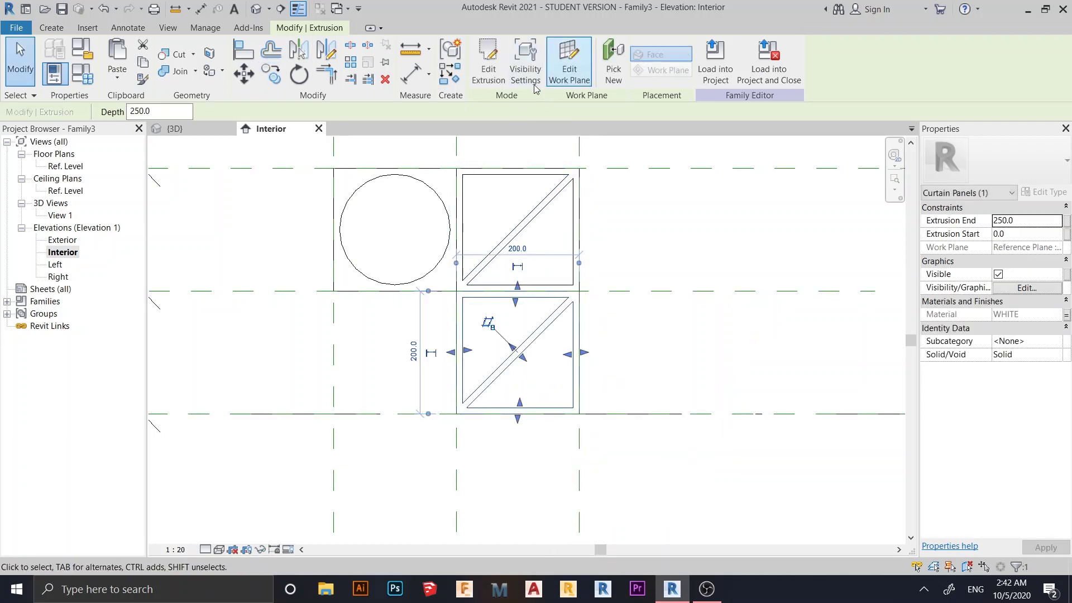
- Open the lower block's extrusion sketch for editing and select its two diagonal lines
click(488, 64)
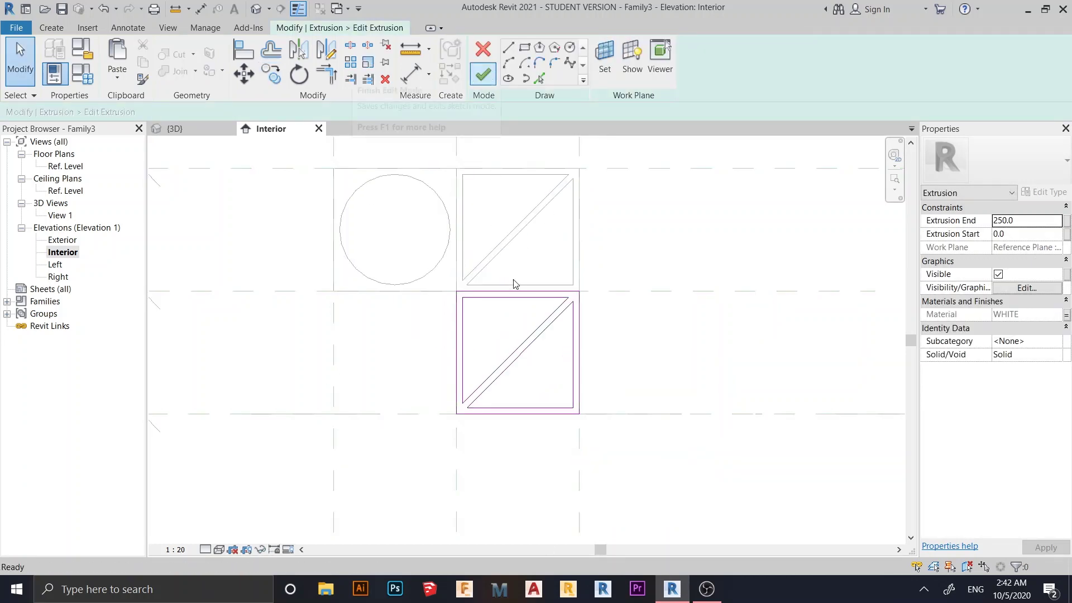
scroll(555, 352, up, 4)
mouse_move(612, 344)
middle_down()
mouse_move(593, 424)
mouse_move(582, 389)
mouse_move(572, 422)
middle_up()
scroll(568, 411, down, 2)
scroll(539, 422, up, 3)
drag(536, 415, 451, 345)
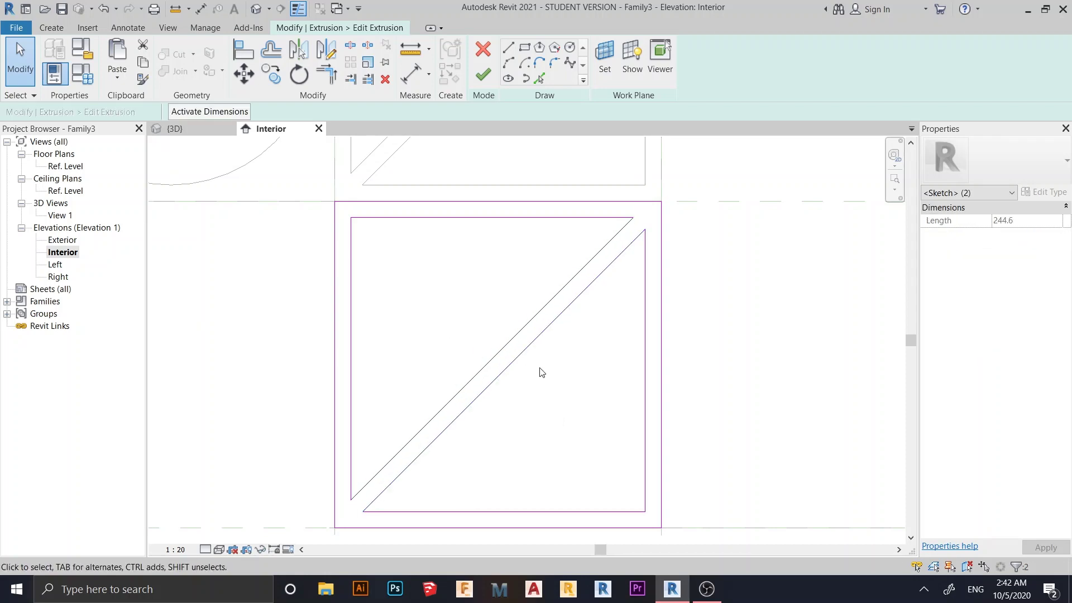
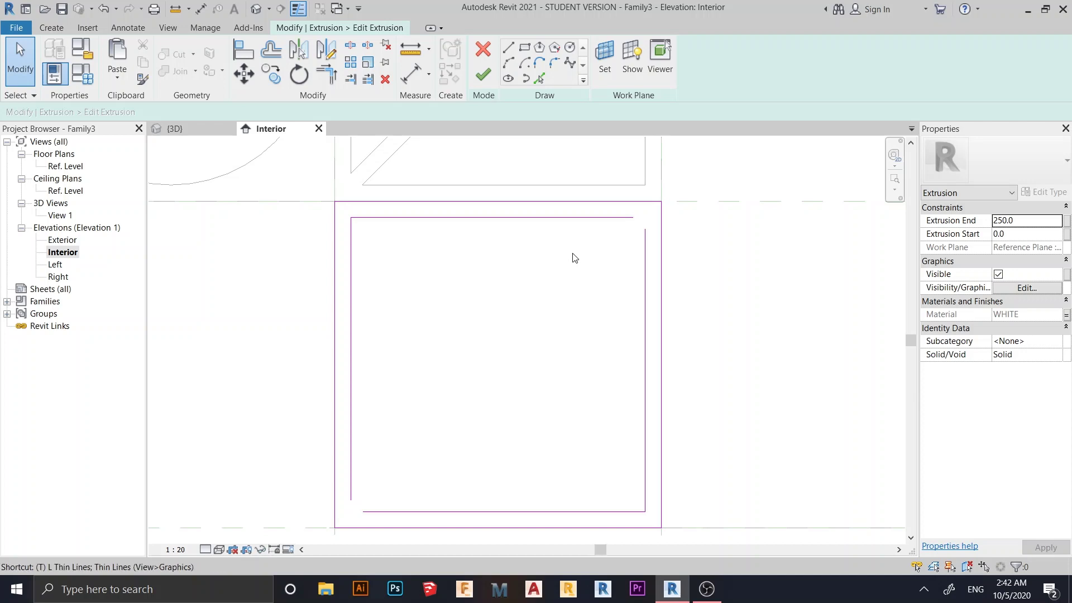
- Trim the inner square's lines to close its open upper-right and lower-left corners
key(t)
key(r)
click(612, 216)
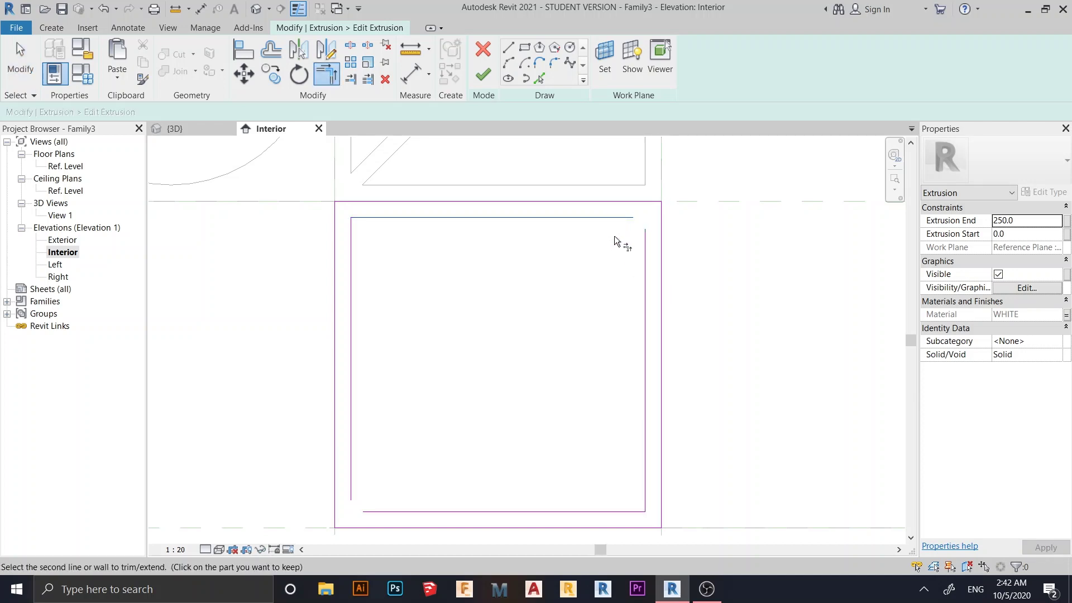
click(645, 253)
click(413, 517)
click(348, 483)
- Draw both corner-to-corner diagonals and a vertical centre line between the midpoints of the inner square's horizontal sides
click(508, 48)
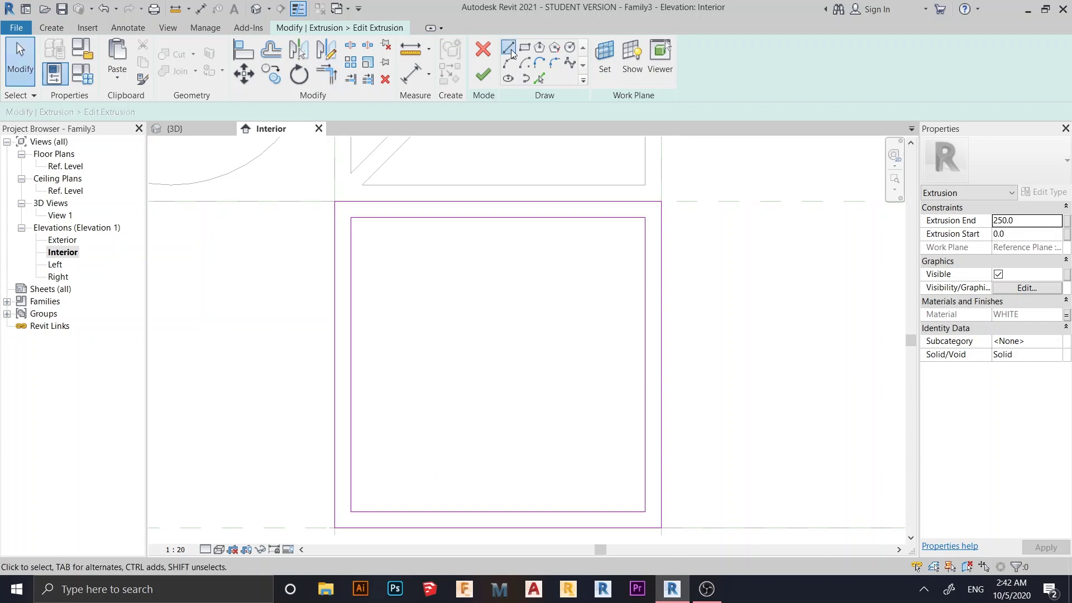
click(351, 511)
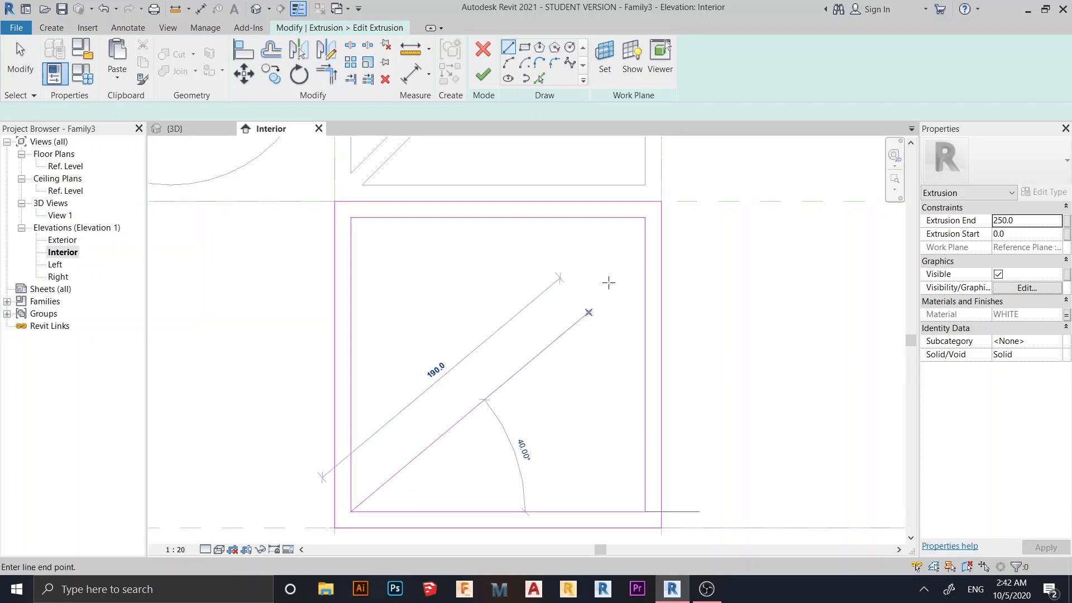
click(645, 218)
key(Escape)
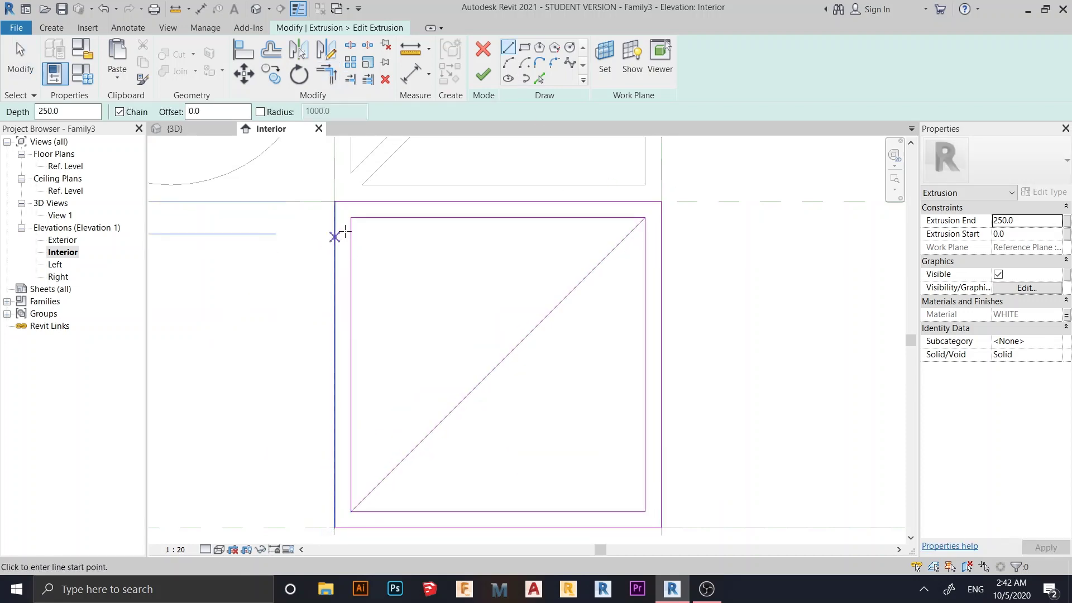
click(352, 218)
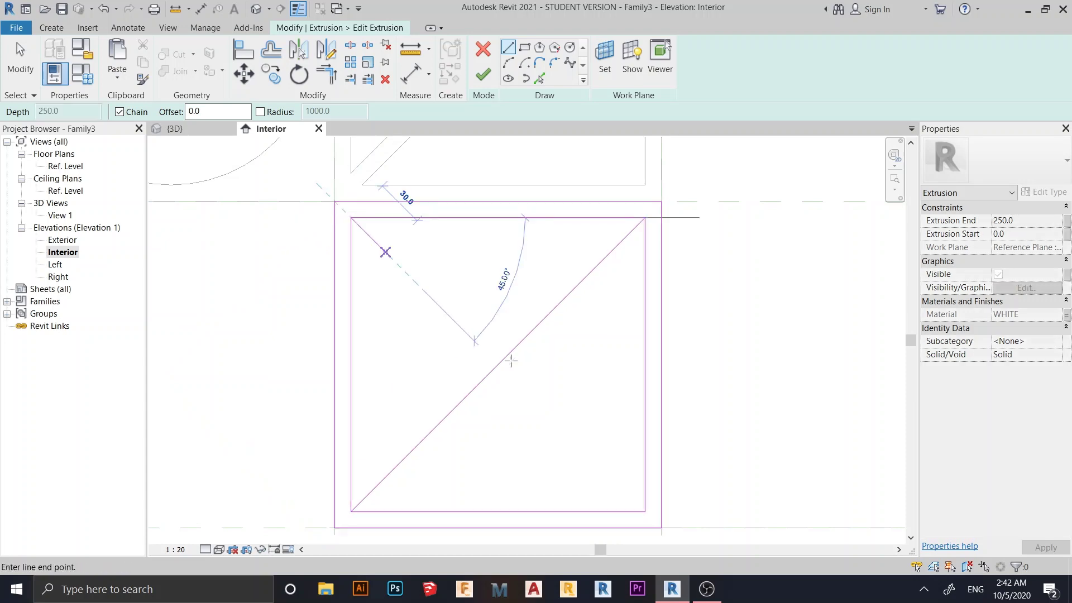
click(645, 511)
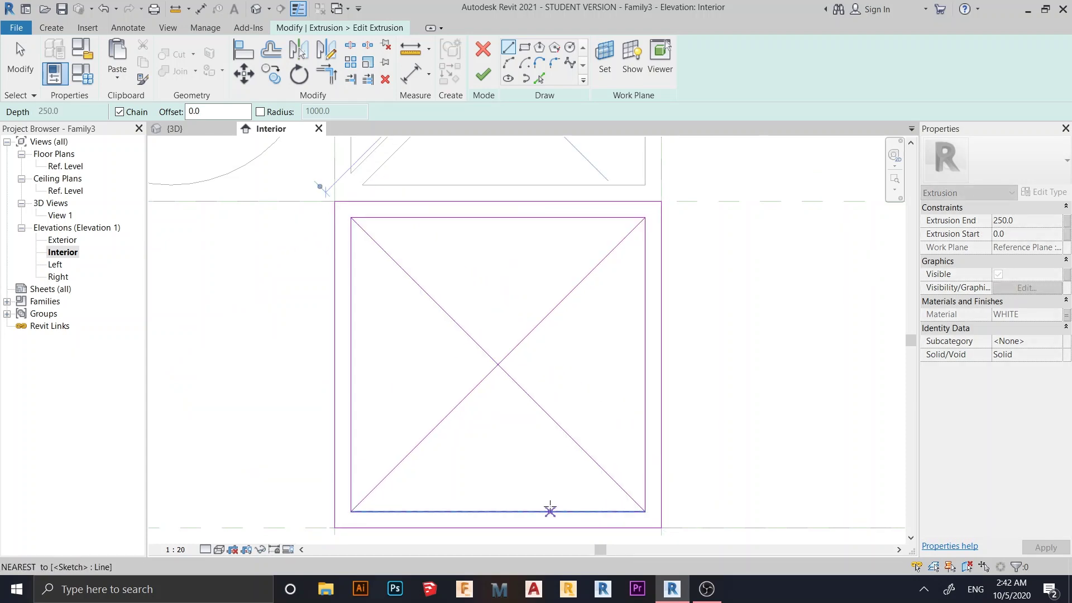
click(498, 512)
click(498, 218)
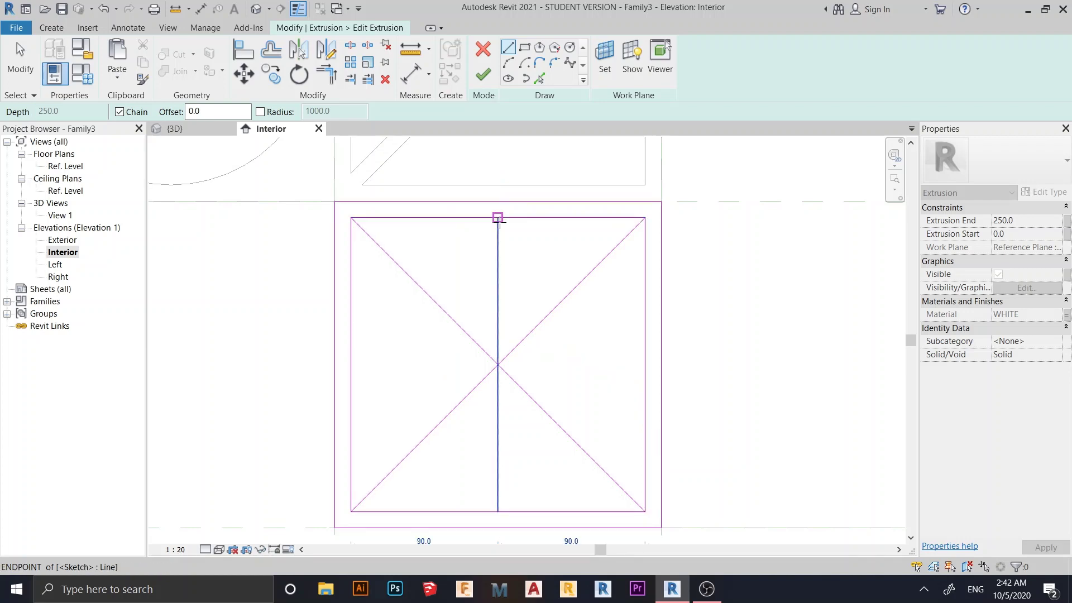
key(Escape)
- Add parallel lines offset 5 mm on both sides of the two diagonals and the vertical centre line
click(540, 78)
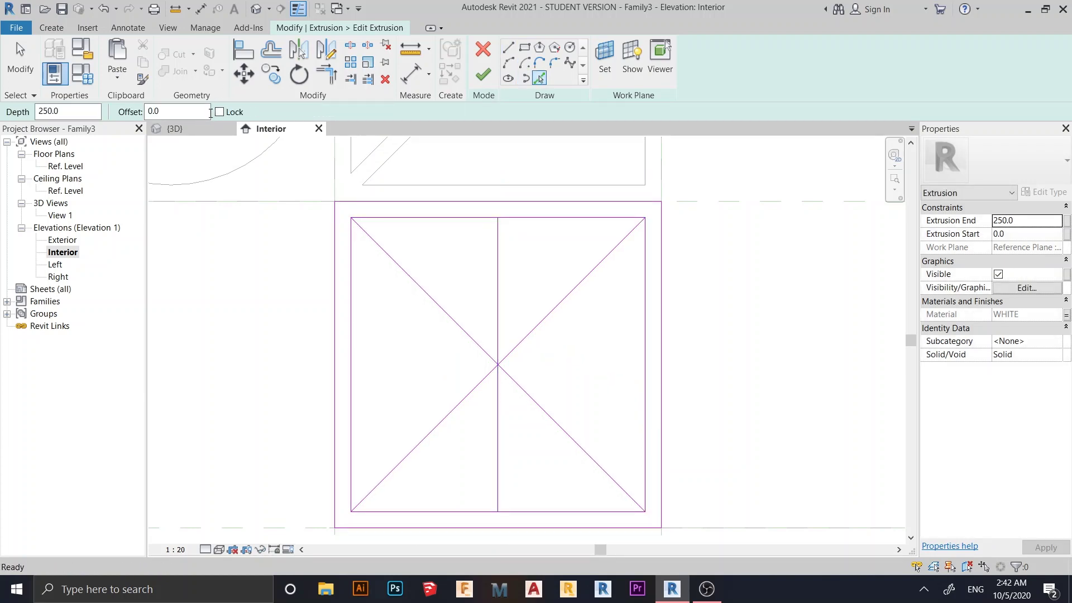
text(5)
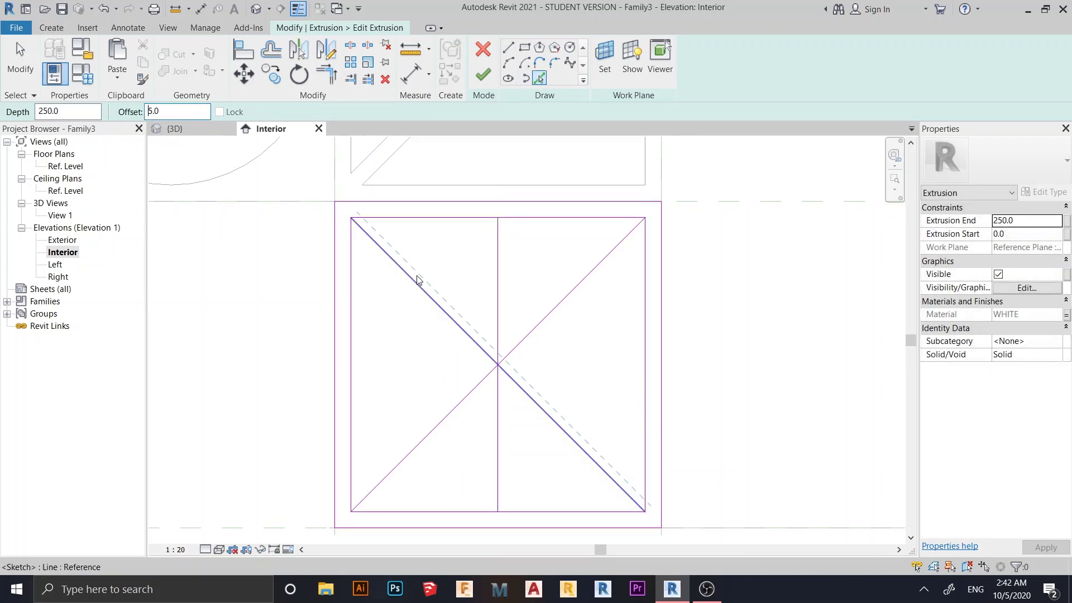
click(412, 290)
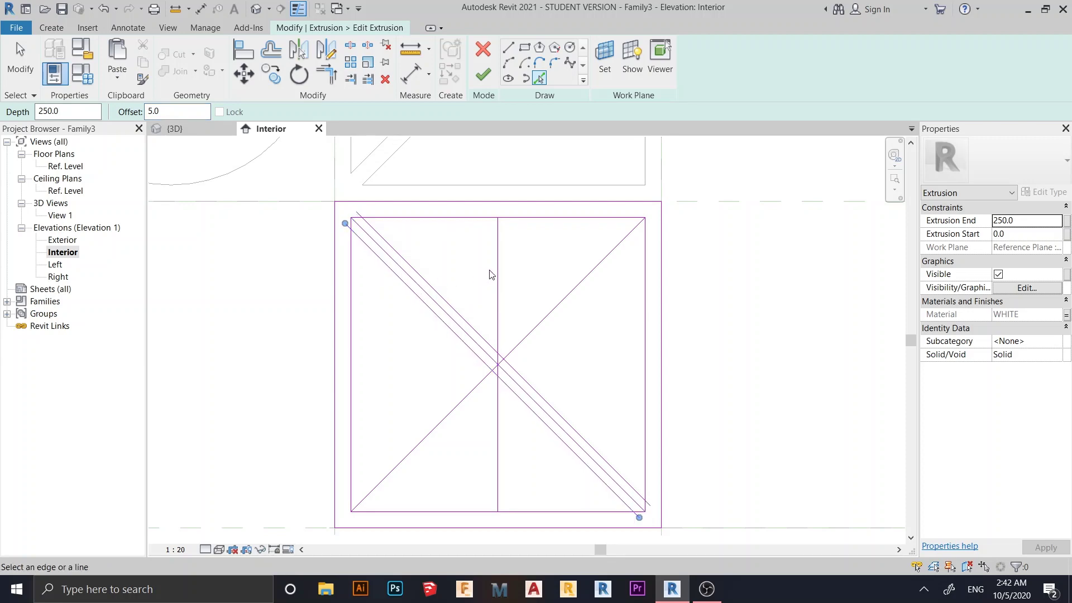
click(500, 276)
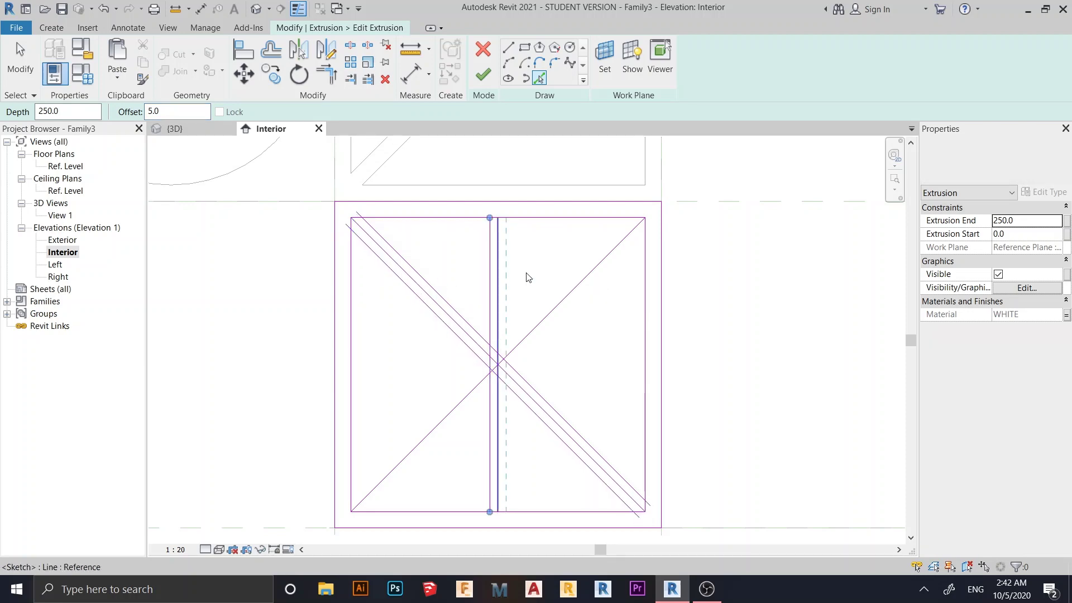
click(562, 306)
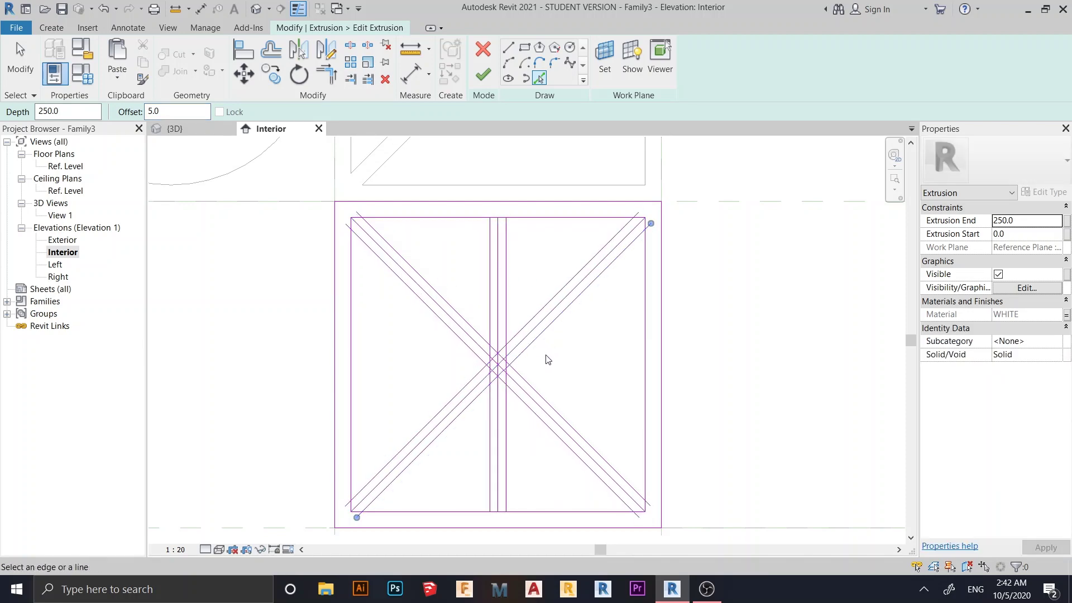
key(Escape)
- Delete the two original diagonals and the vertical centre line, keeping their offset lines
scroll(497, 365, up, 5)
scroll(497, 367, up, 4)
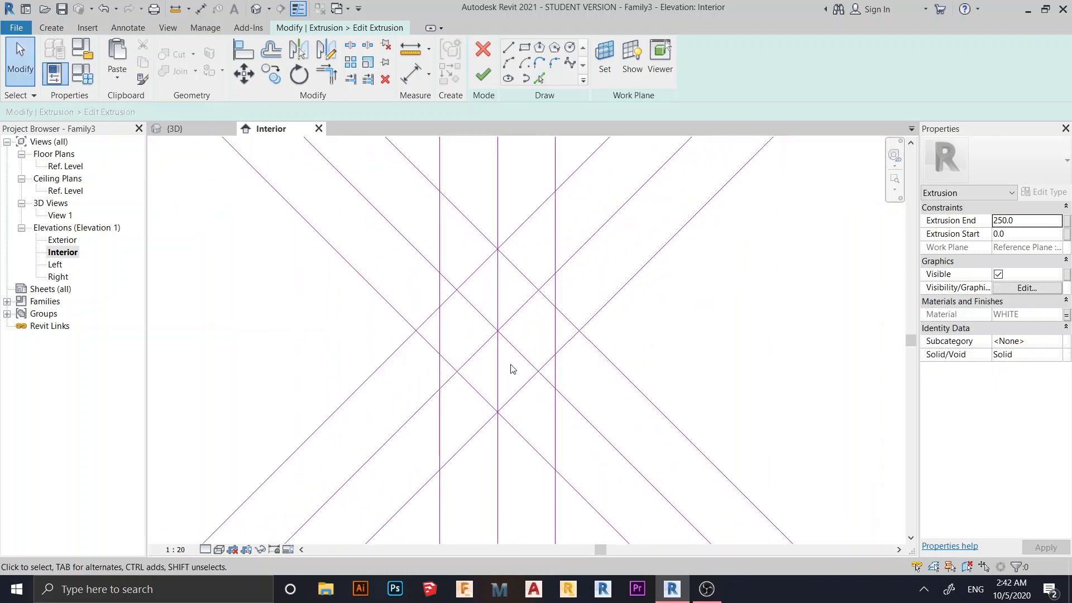
drag(498, 349, 482, 303)
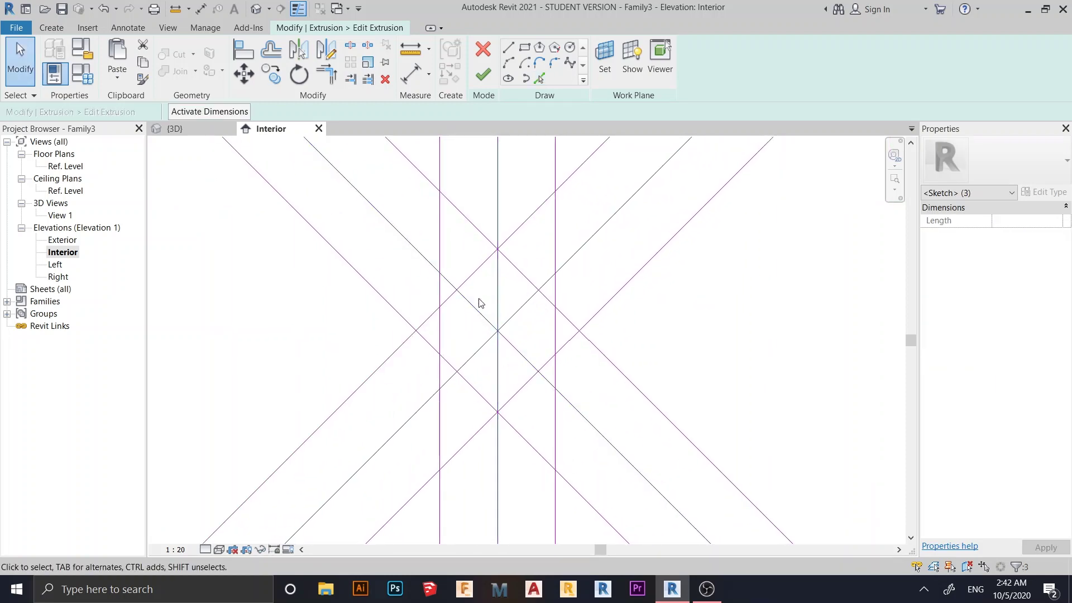
click(478, 303)
- Draw a horizontal centre line across the inner square and add parallel lines offset 5 mm above and below it
scroll(502, 336, down, 8)
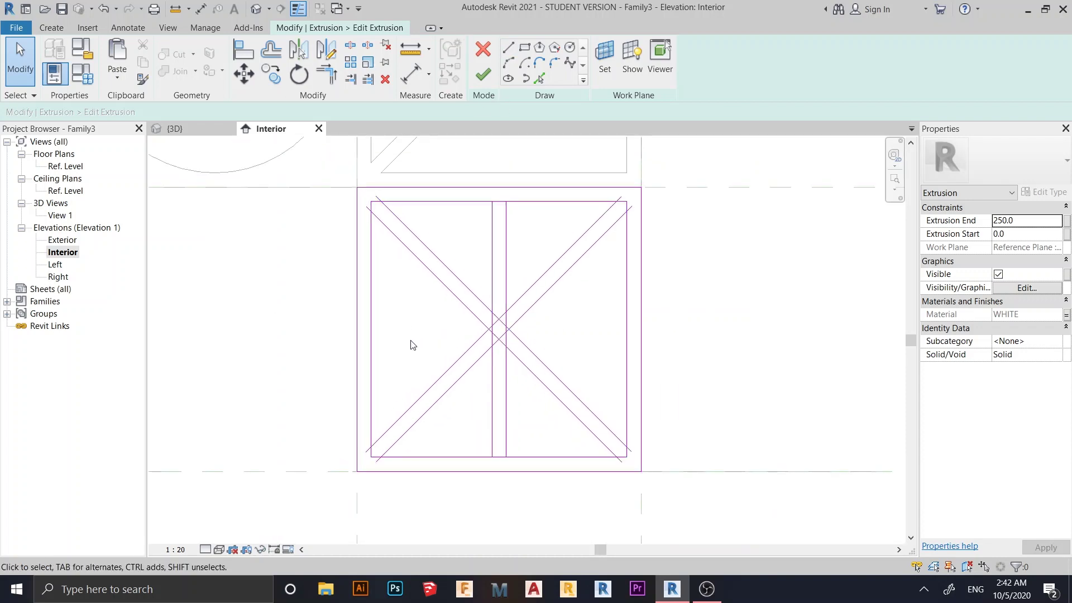
click(370, 330)
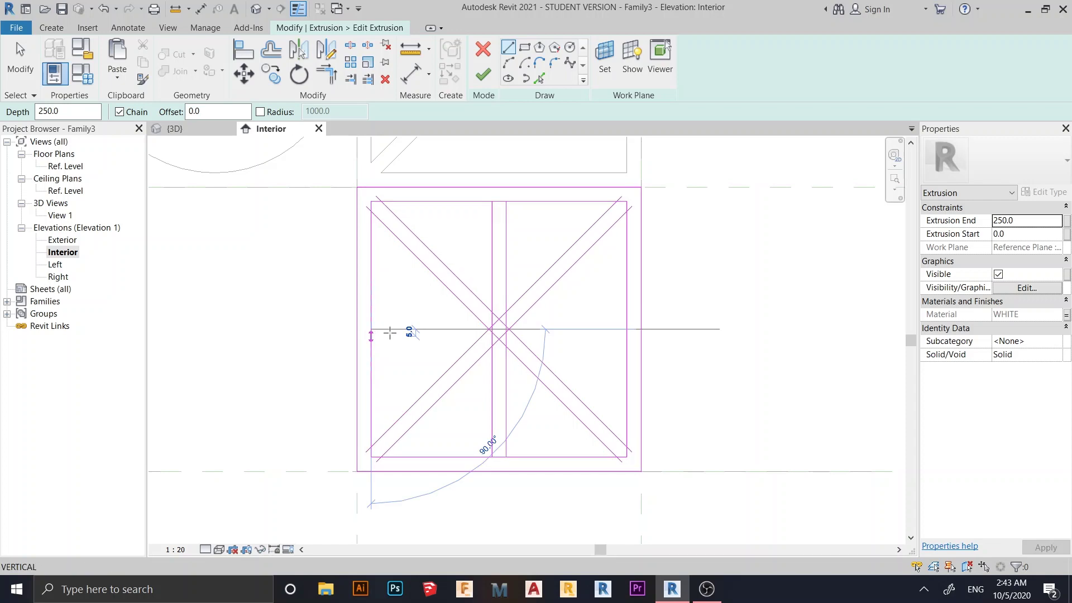
click(623, 329)
key(Escape)
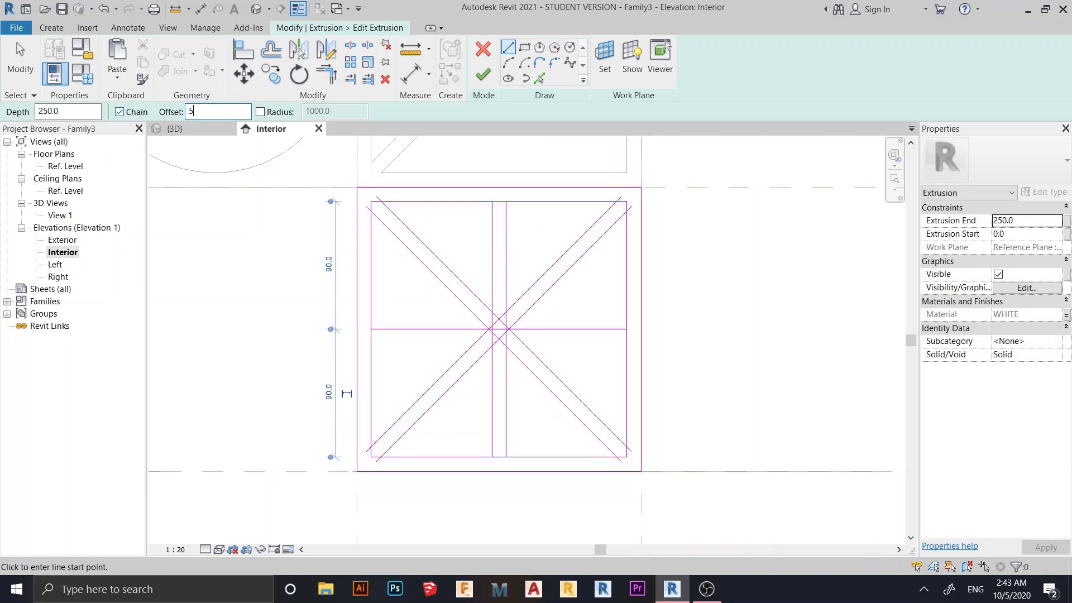
click(540, 79)
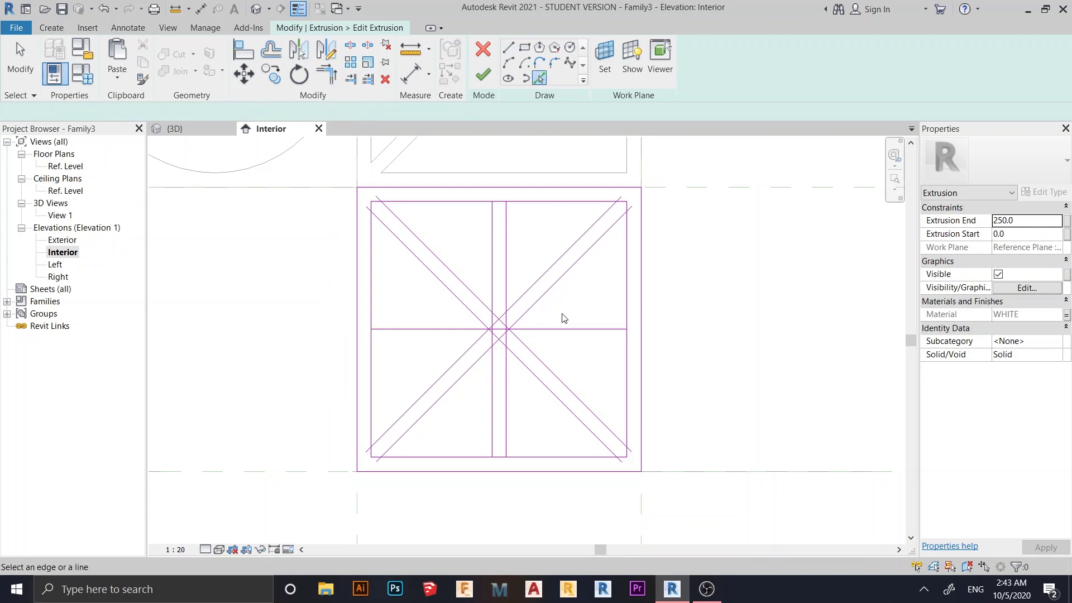
click(564, 325)
click(564, 334)
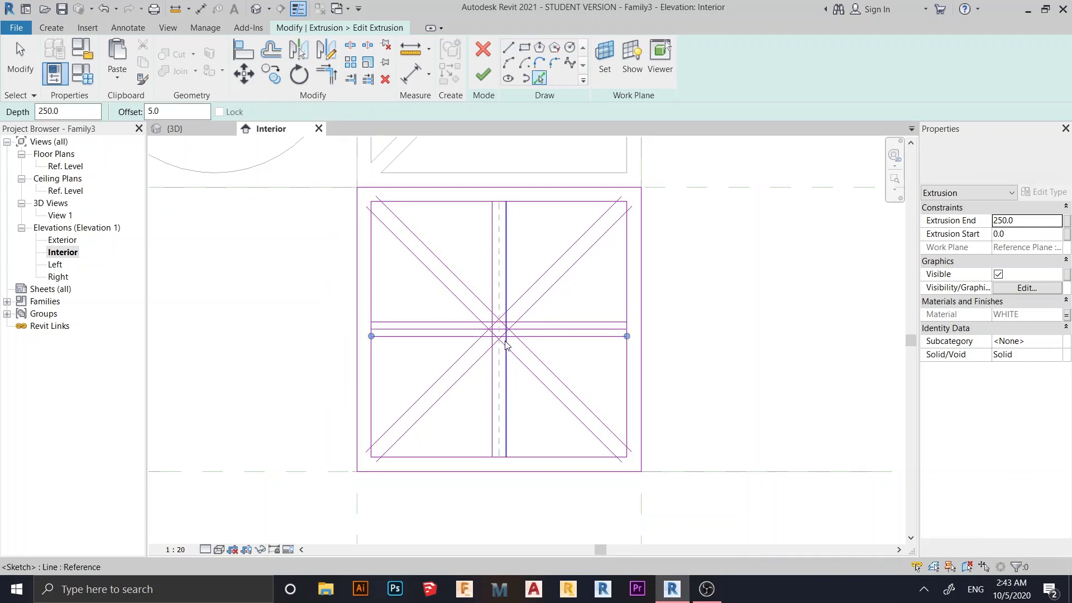
- Delete the original horizontal centre line between its two offset lines
scroll(506, 337, up, 3)
scroll(524, 335, up, 1)
key(Escape)
key(Escape)
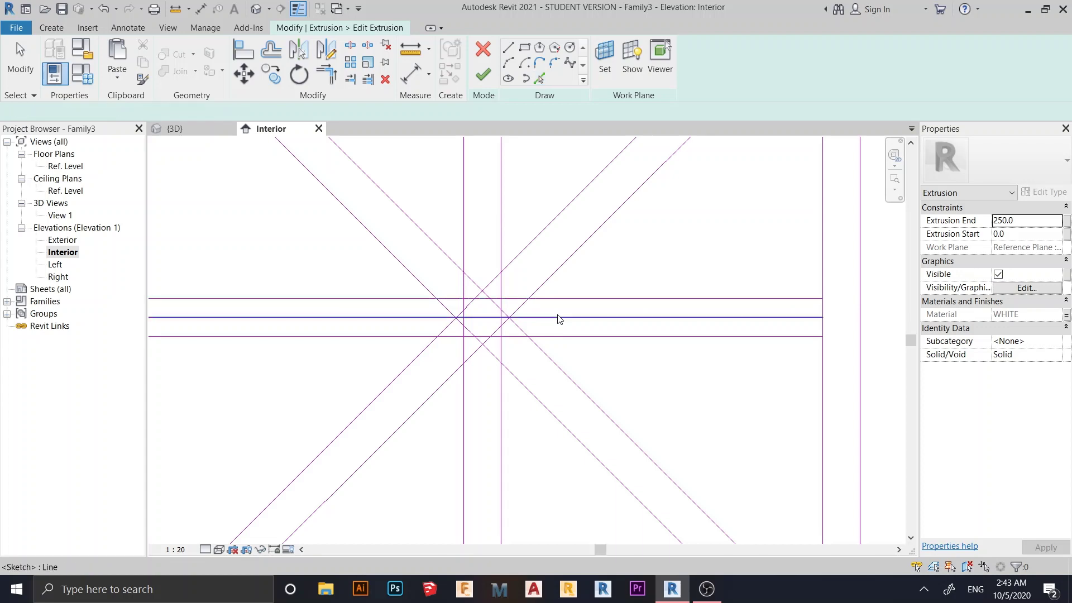
click(560, 319)
key(Escape)
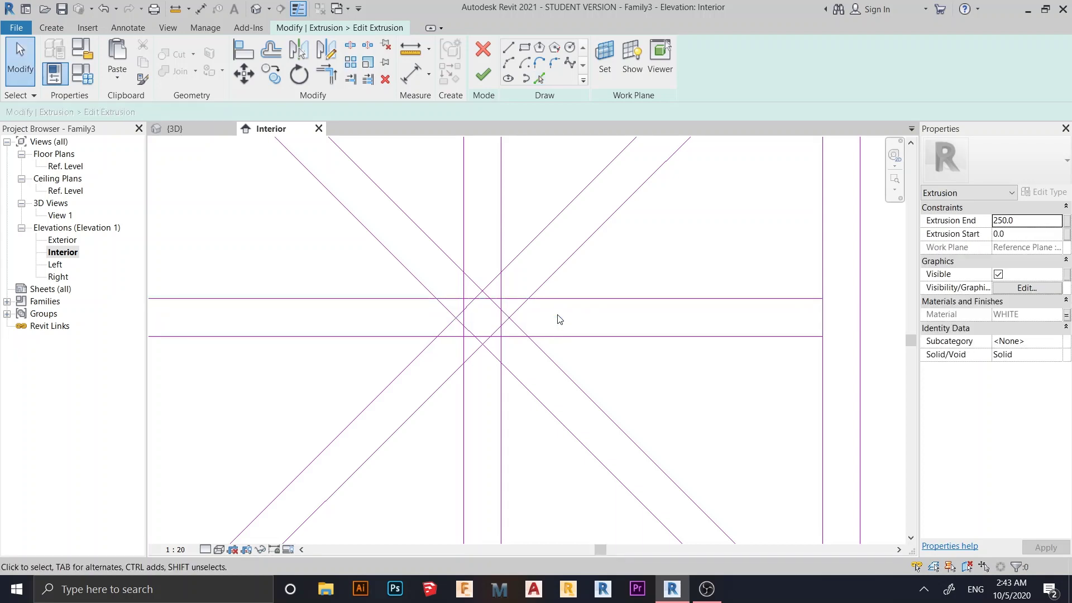
- Split the offset diagonal and horizontal lines near their crossing at the centre of the square
key(s)
key(l)
scroll(556, 314, up, 2)
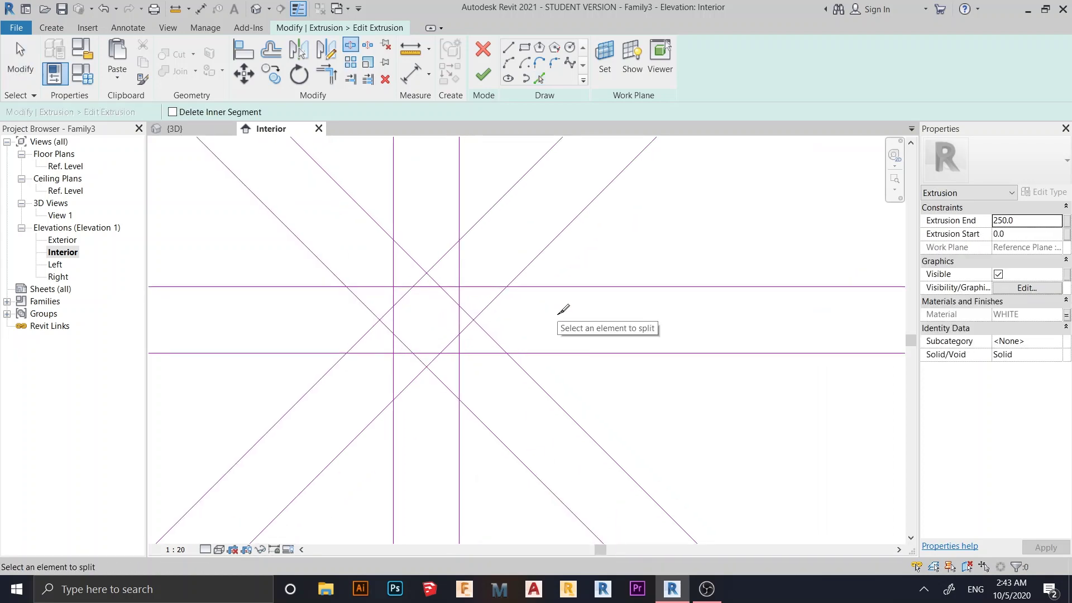
click(494, 339)
click(484, 310)
click(453, 300)
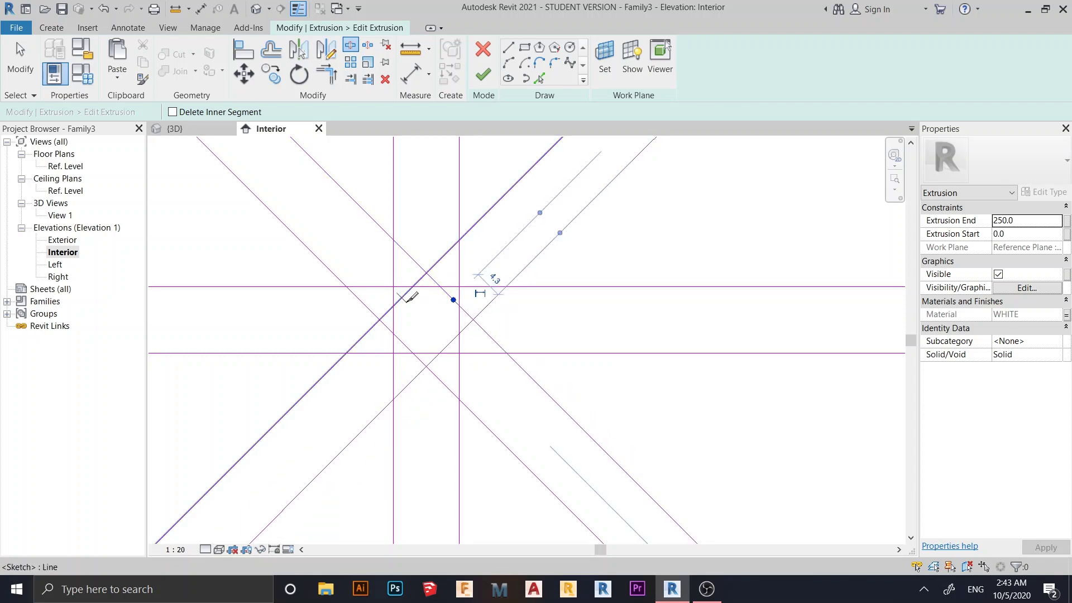
click(402, 299)
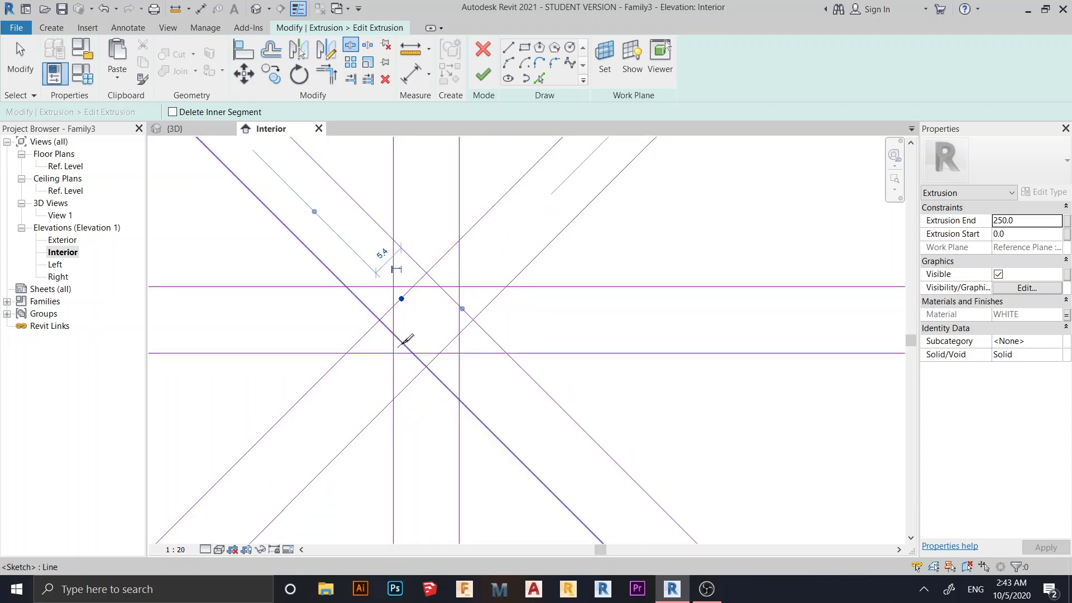
click(426, 353)
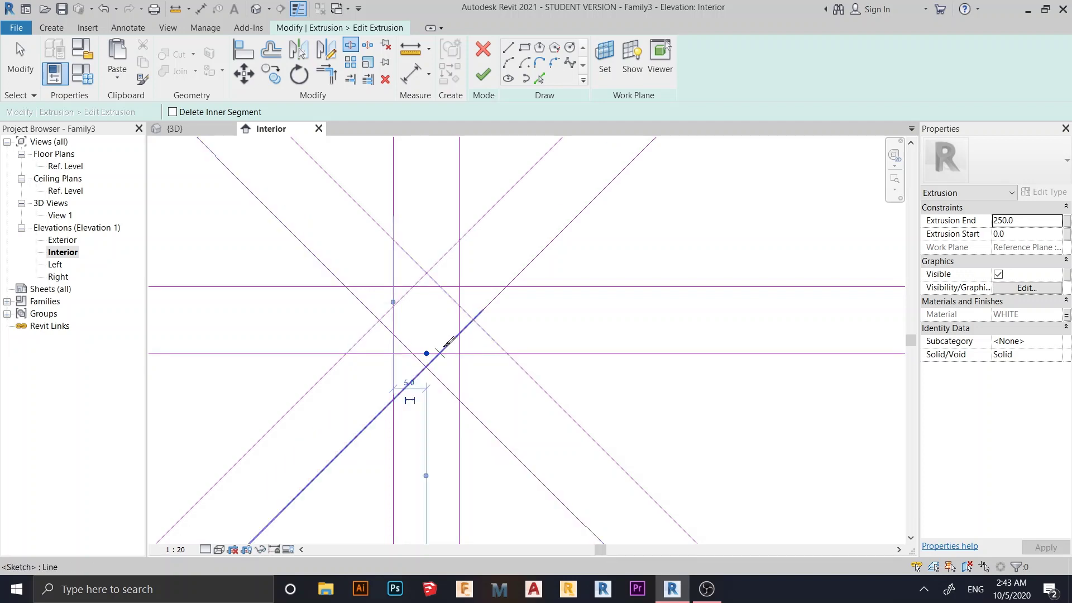
click(448, 345)
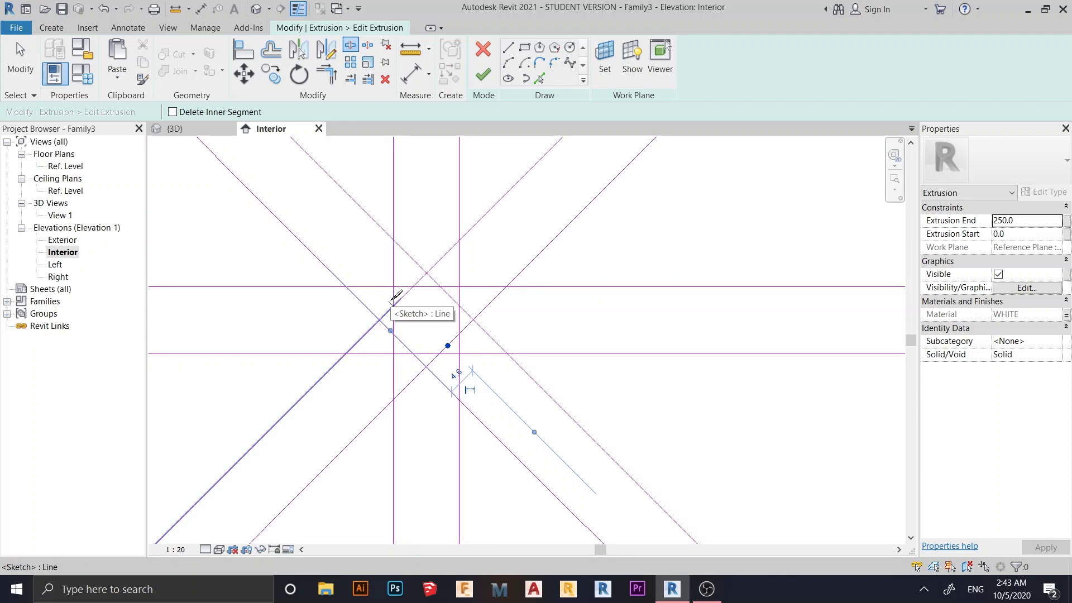
click(448, 252)
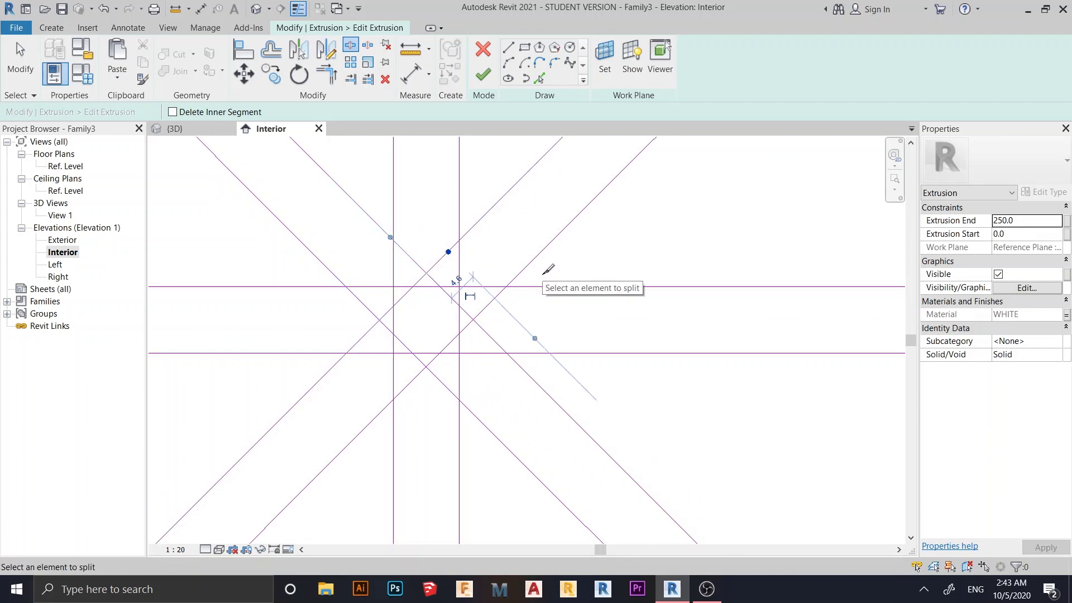
- Split the inner square's right, top and bottom sides at their midpoints
scroll(544, 276, down, 7)
mouse_move(692, 277)
middle_down()
mouse_move(637, 335)
mouse_move(610, 336)
middle_up()
scroll(667, 364, up, 4)
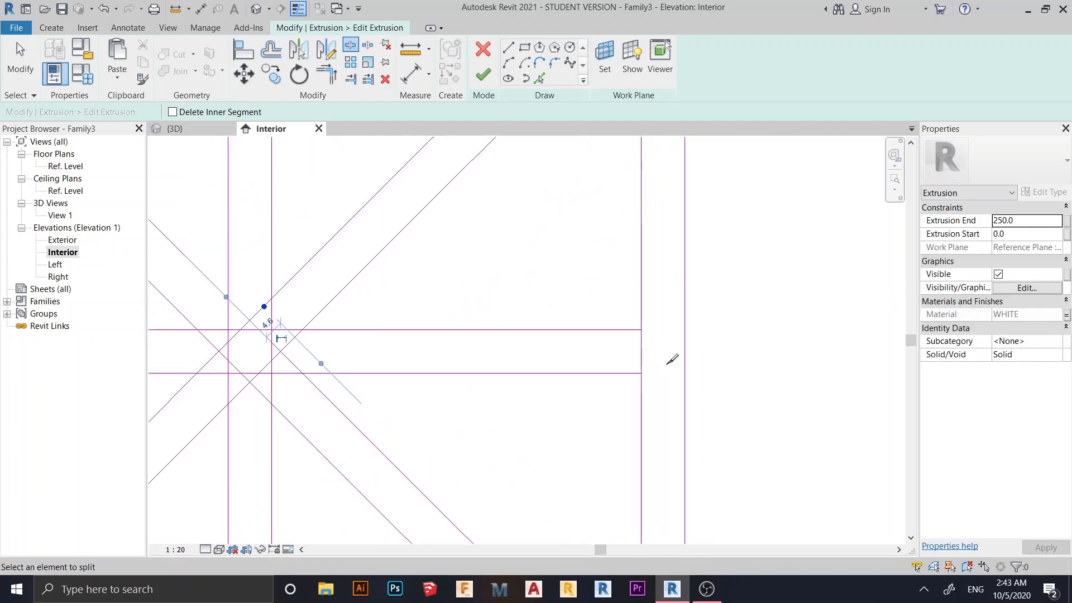
click(642, 355)
scroll(584, 254, down, 1)
middle_drag(603, 147, 623, 366)
scroll(651, 278, up, 3)
scroll(513, 355, down, 7)
middle_drag(519, 368, 662, 291)
scroll(520, 254, up, 3)
click(513, 208)
scroll(643, 359, down, 4)
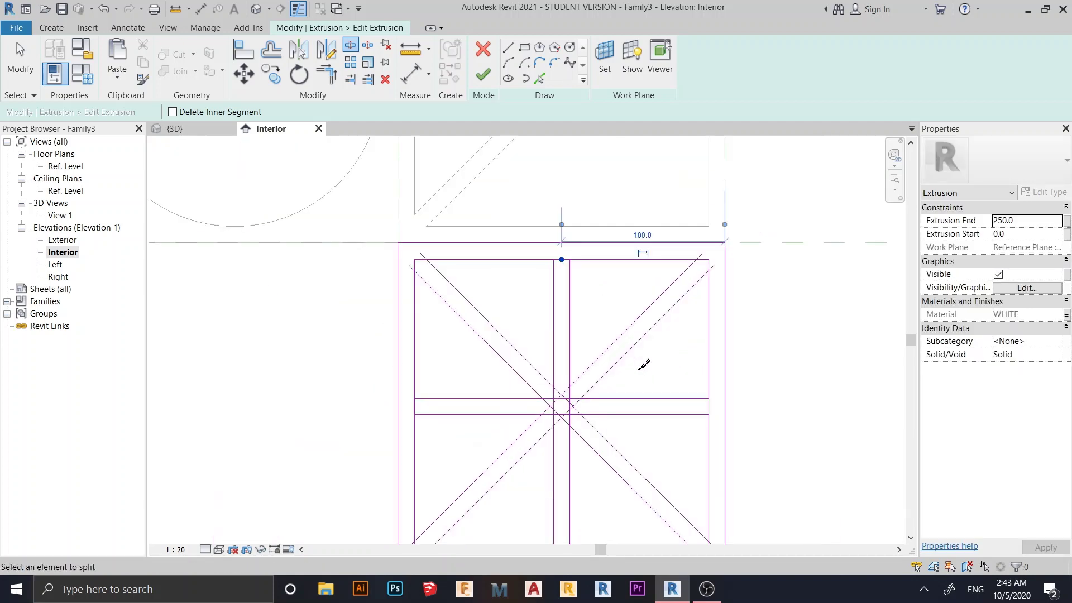
scroll(565, 352, up, 3)
scroll(560, 357, up, 3)
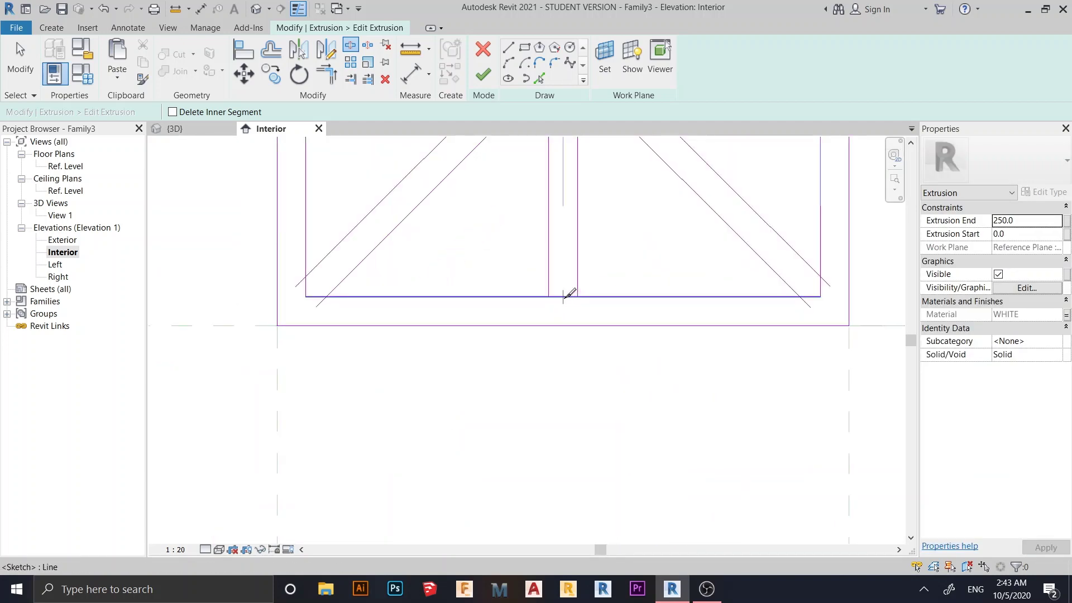
click(563, 296)
scroll(620, 256, down, 4)
middle_drag(630, 313, 635, 323)
scroll(606, 388, up, 4)
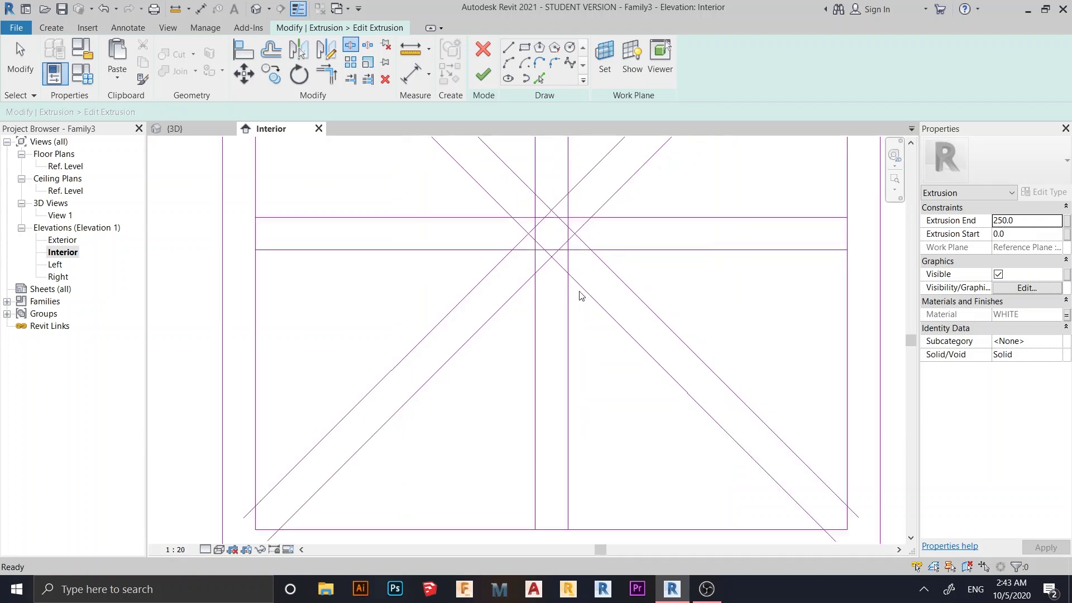
key(Escape)
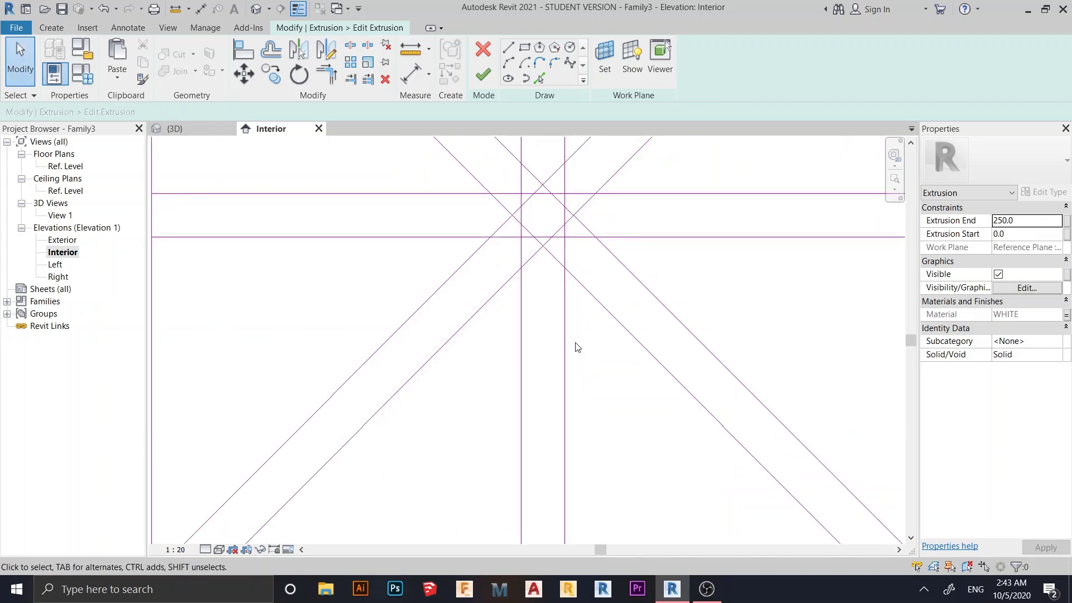
- Trim the two vertical lines against the inner lower diagonals to form the apexes of the two bottom triangles
key(t)
key(r)
click(565, 334)
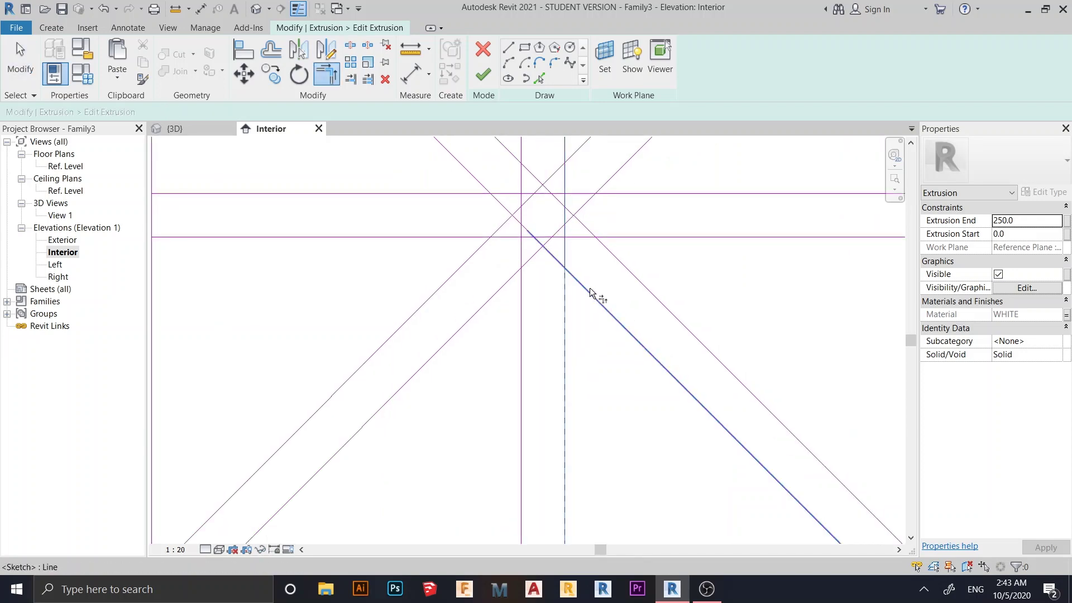
click(589, 289)
click(524, 323)
click(491, 302)
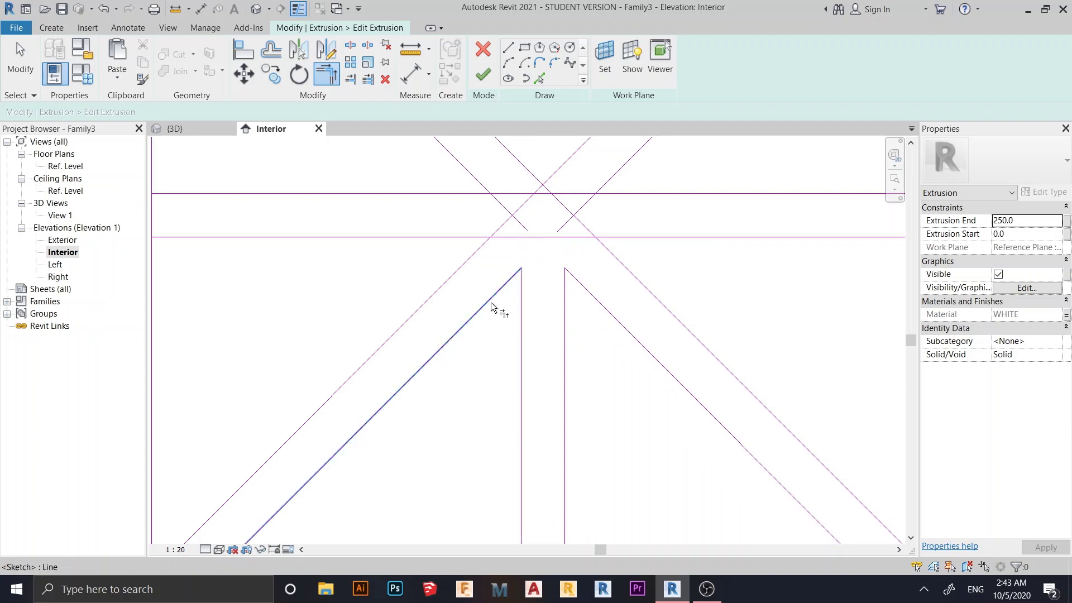
- Trim both horizontal lines on the square's left half against their adjacent diagonals to form the apexes of the two left triangles
scroll(491, 303, down, 1)
mouse_move(491, 303)
middle_down()
mouse_move(527, 355)
mouse_move(557, 438)
middle_up()
click(496, 360)
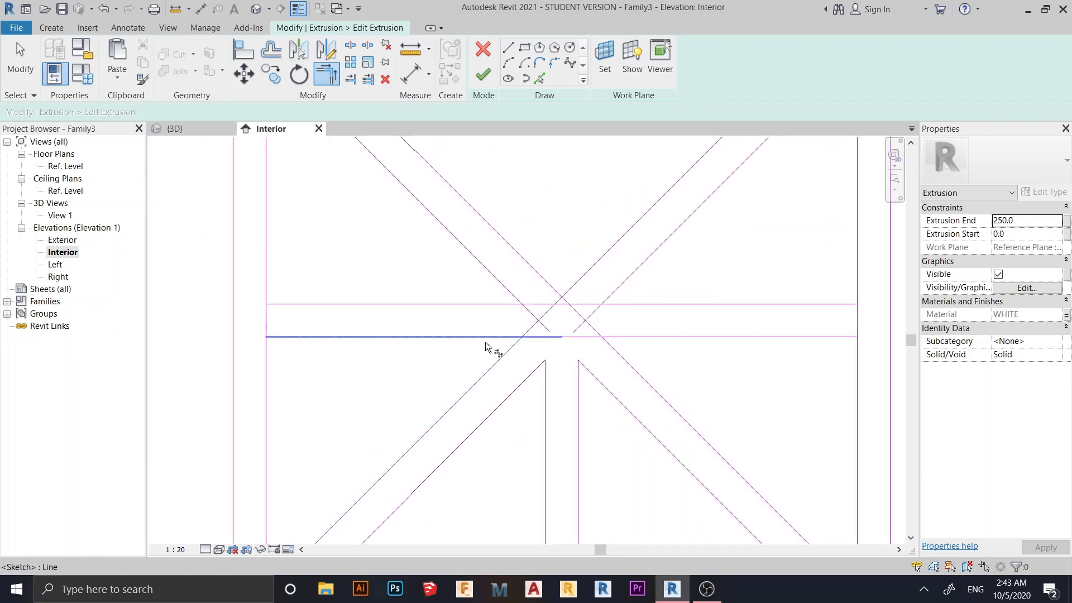
click(484, 340)
click(484, 305)
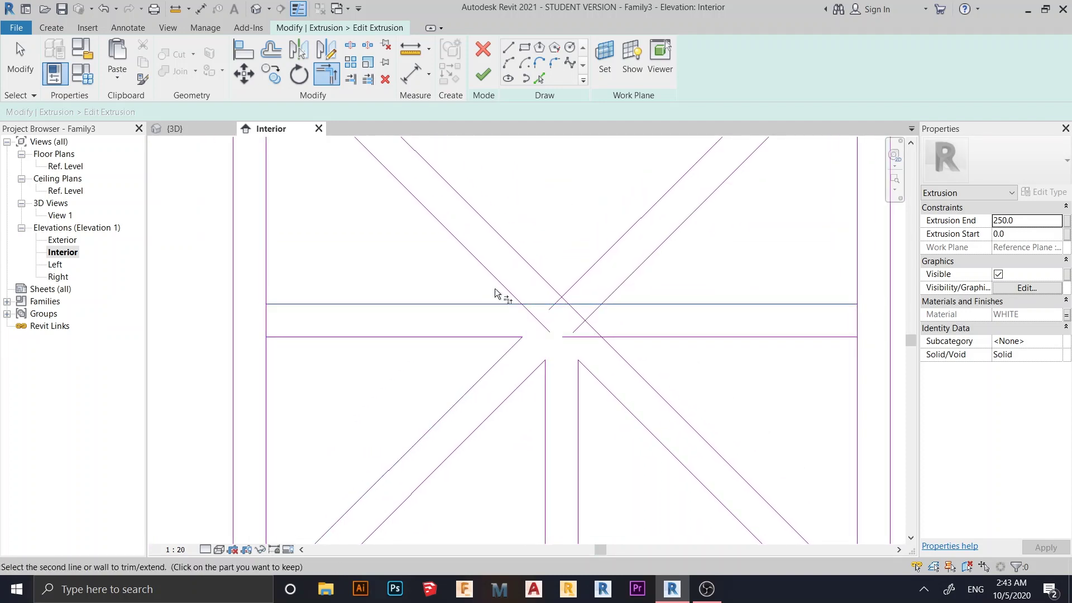
click(499, 284)
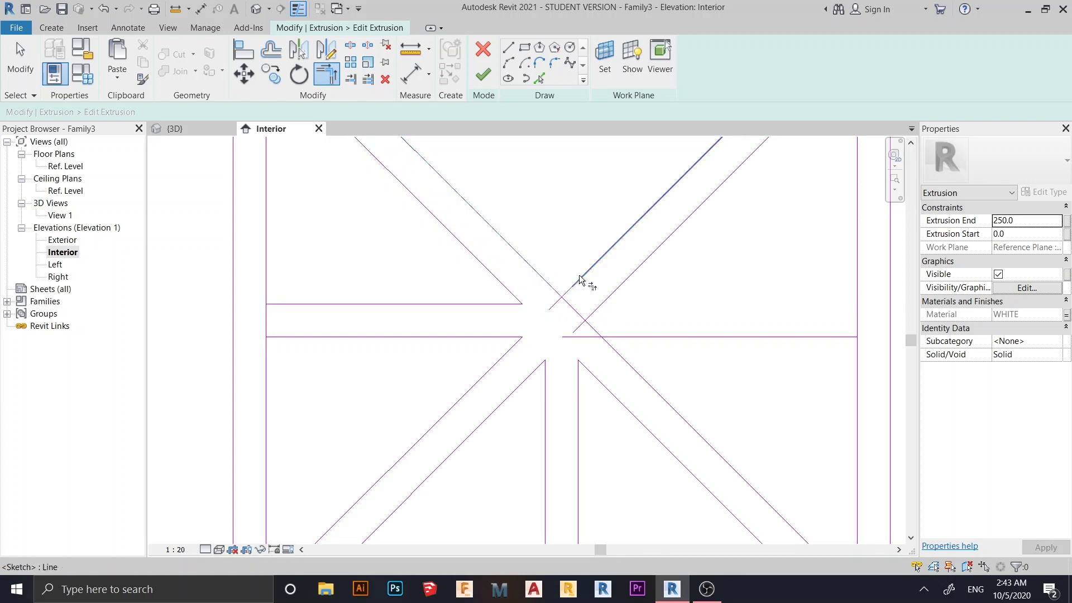
- Trim the two uppermost diagonals to meet near the centre, and the right half's lower horizontal line to its adjacent lower-right diagonal
click(581, 279)
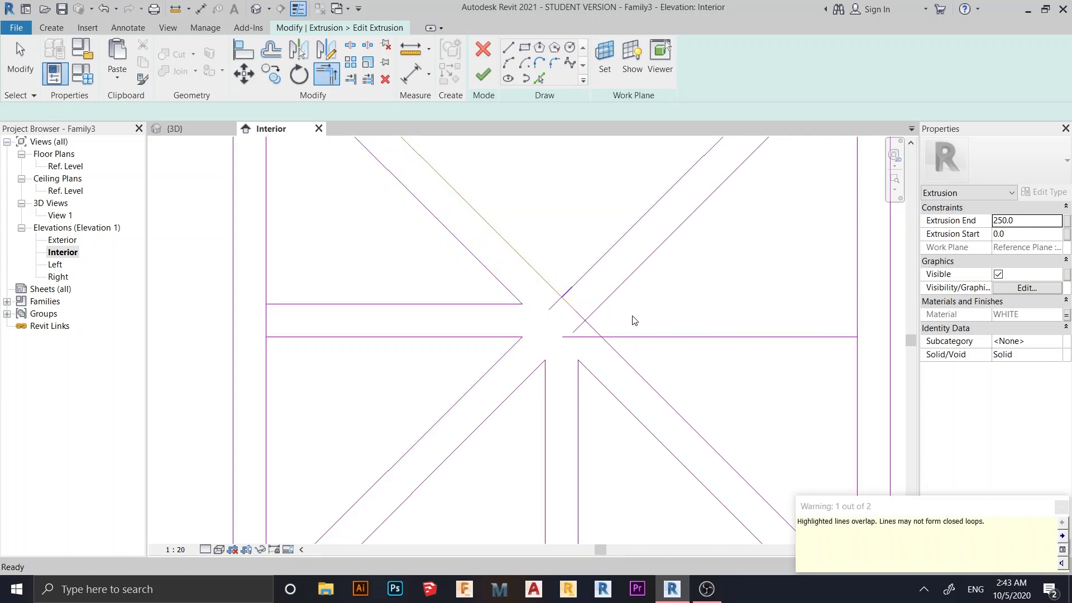
key(Escape)
key(t)
key(r)
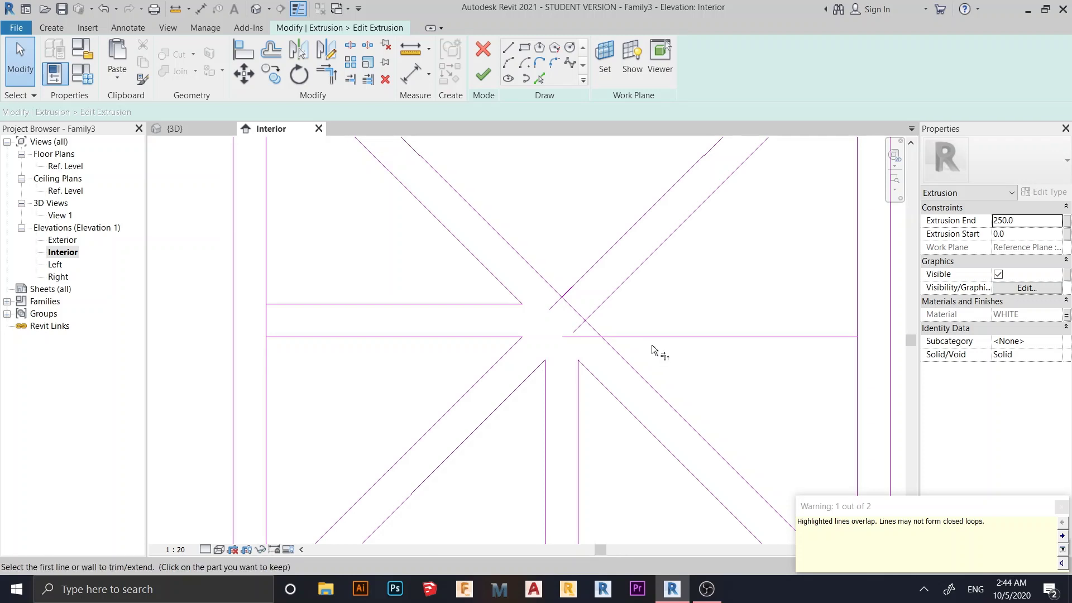
click(652, 338)
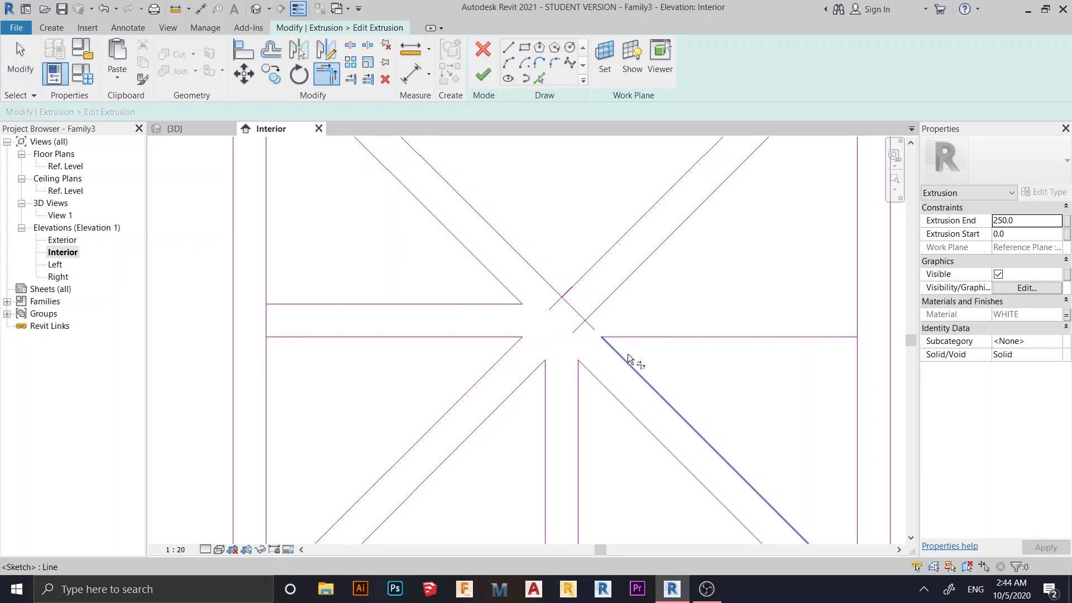
click(629, 358)
key(Escape)
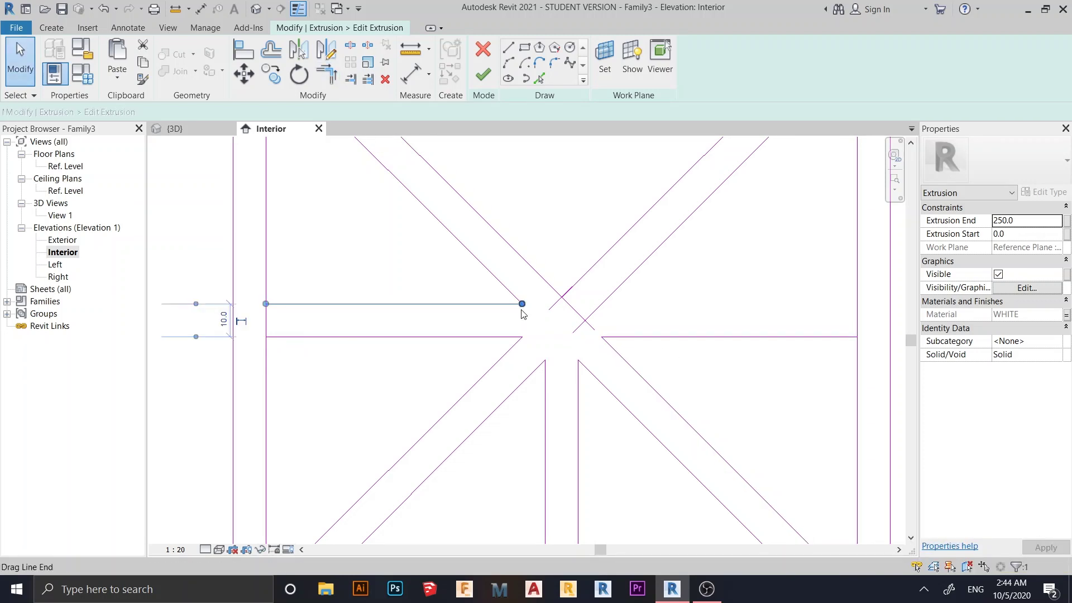
- Copy the left half's upper horizontal line from its inner endpoint to the inner square's right side
click(418, 298)
key(c)
key(o)
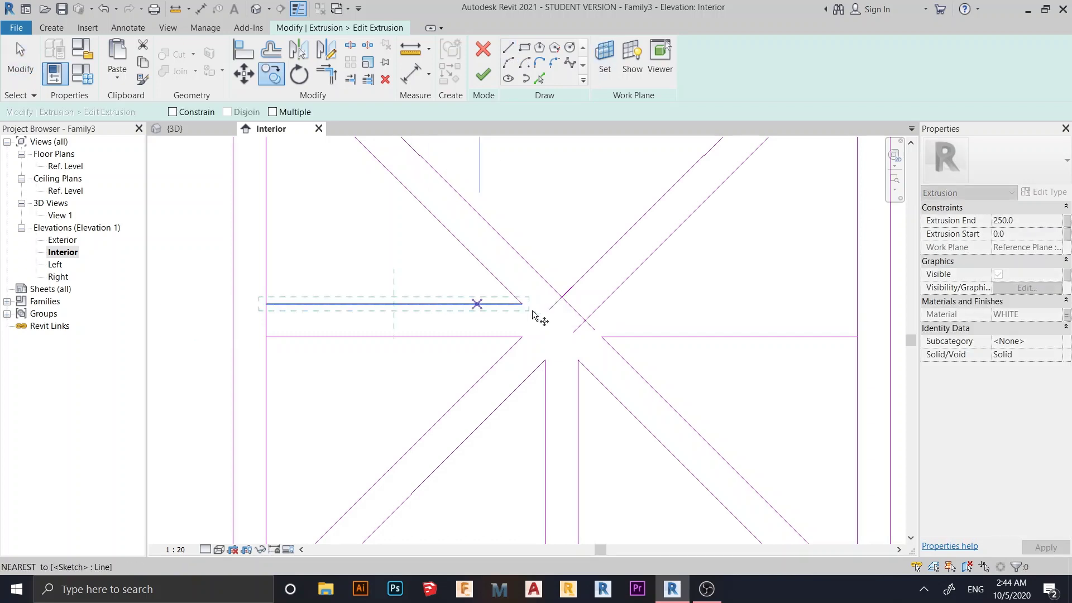
click(523, 304)
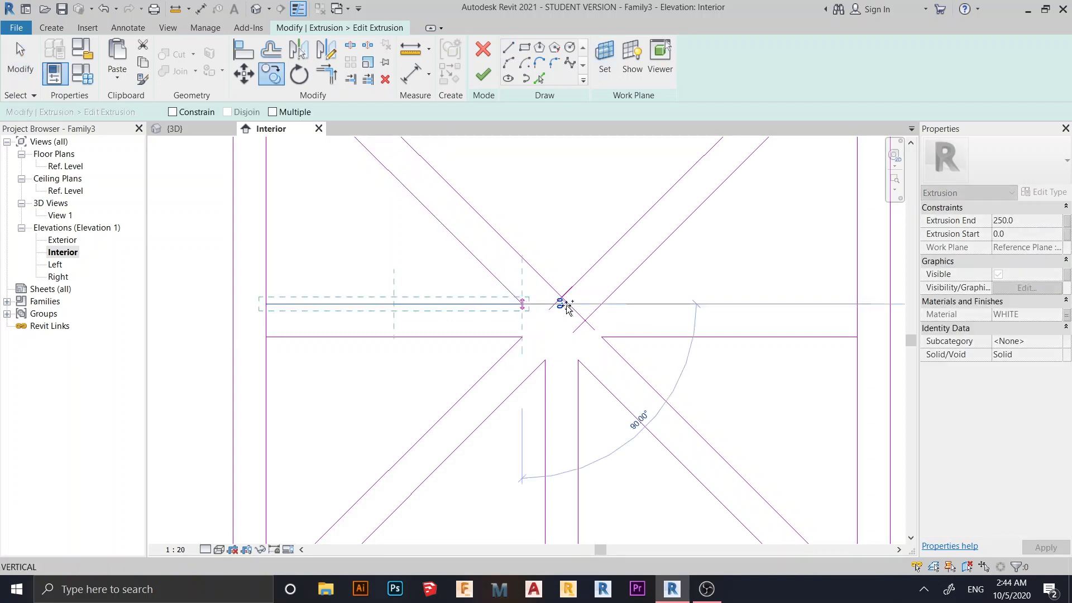
click(859, 306)
key(Escape)
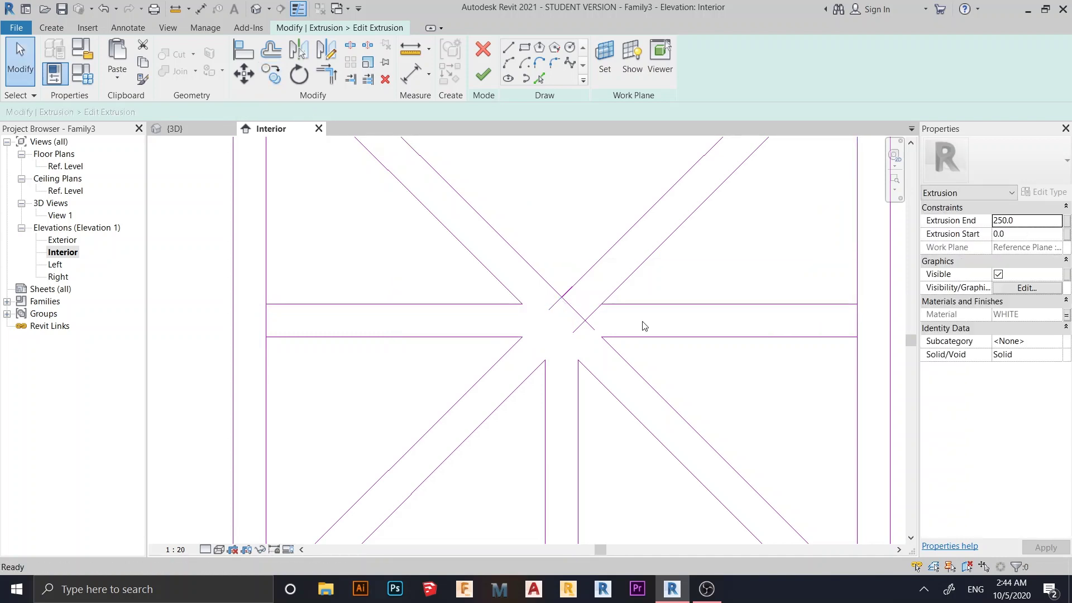
- Trim the copied horizontal line against the adjacent upper-right diagonal to form the apex of the upper right-hand triangle
scroll(620, 328, up, 2)
scroll(618, 328, up, 1)
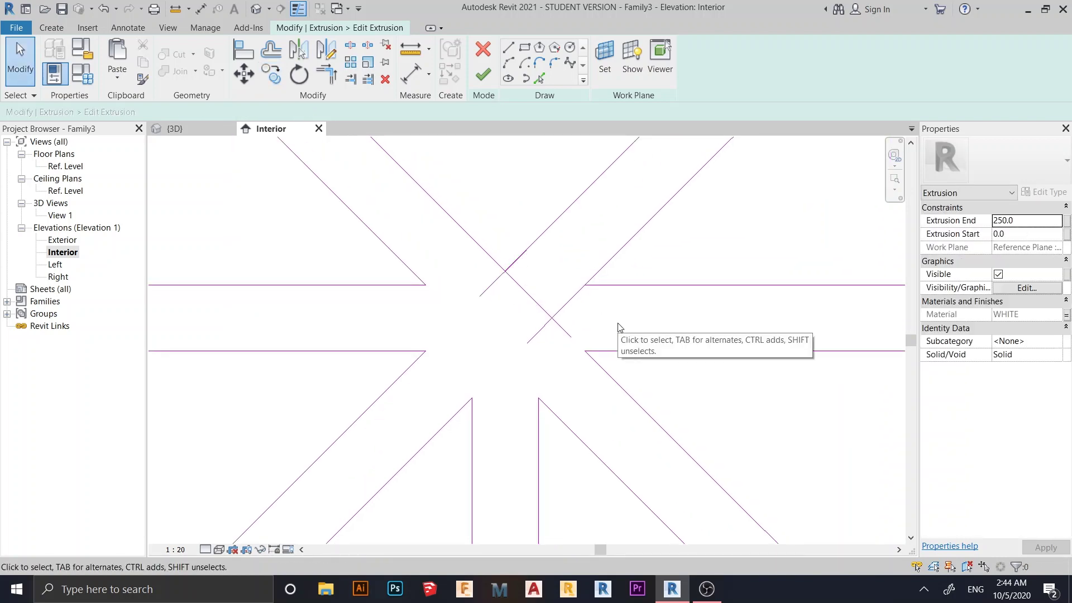
key(t)
key(r)
click(615, 270)
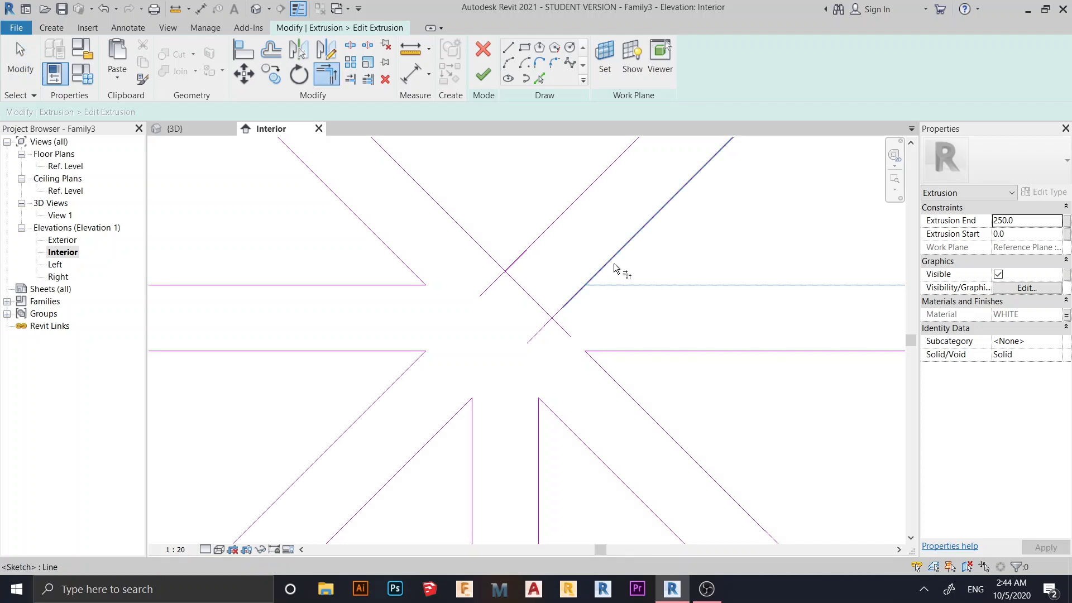
click(615, 265)
scroll(707, 259, down, 3)
middle_drag(626, 245, 624, 320)
scroll(624, 322, up, 2)
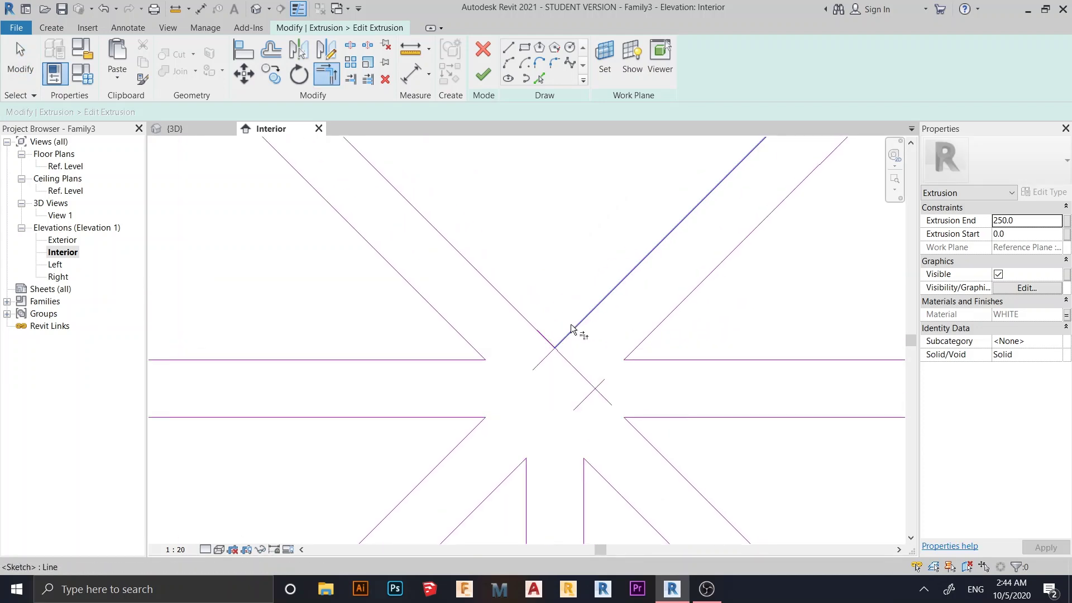
key(Escape)
key(Escape)
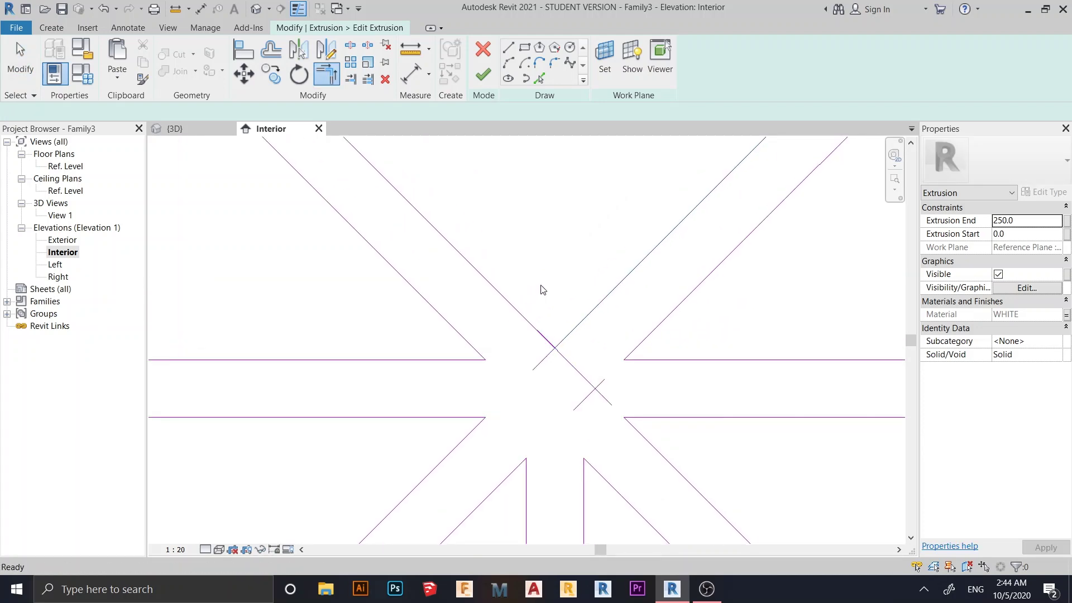
- Delete the leftover short diagonal segments around the centre of the square
scroll(541, 306, up, 4)
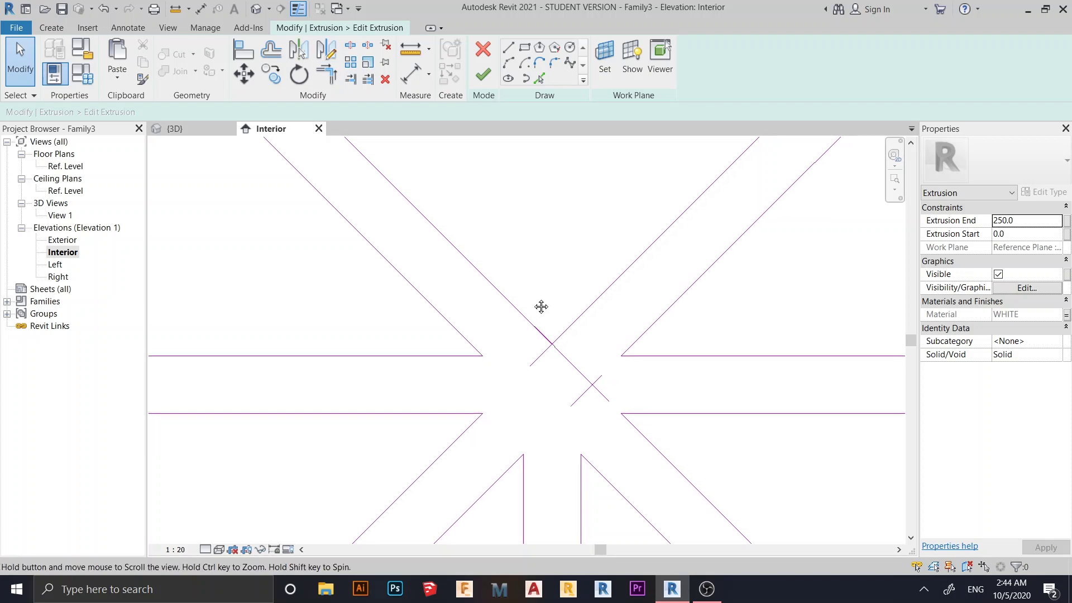
drag(617, 403, 587, 349)
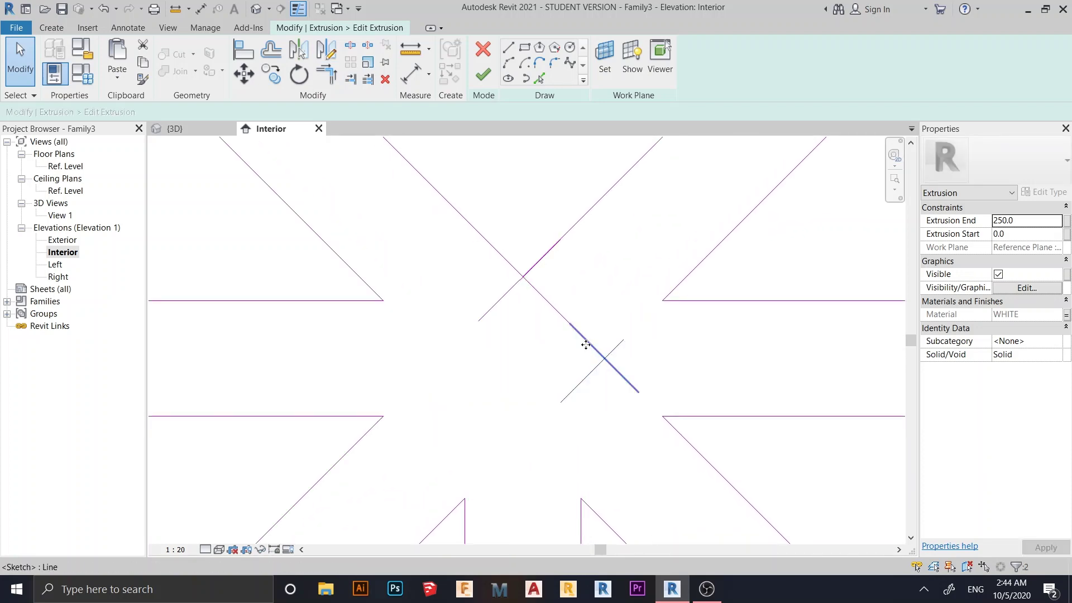
click(586, 345)
key(Delete)
click(568, 320)
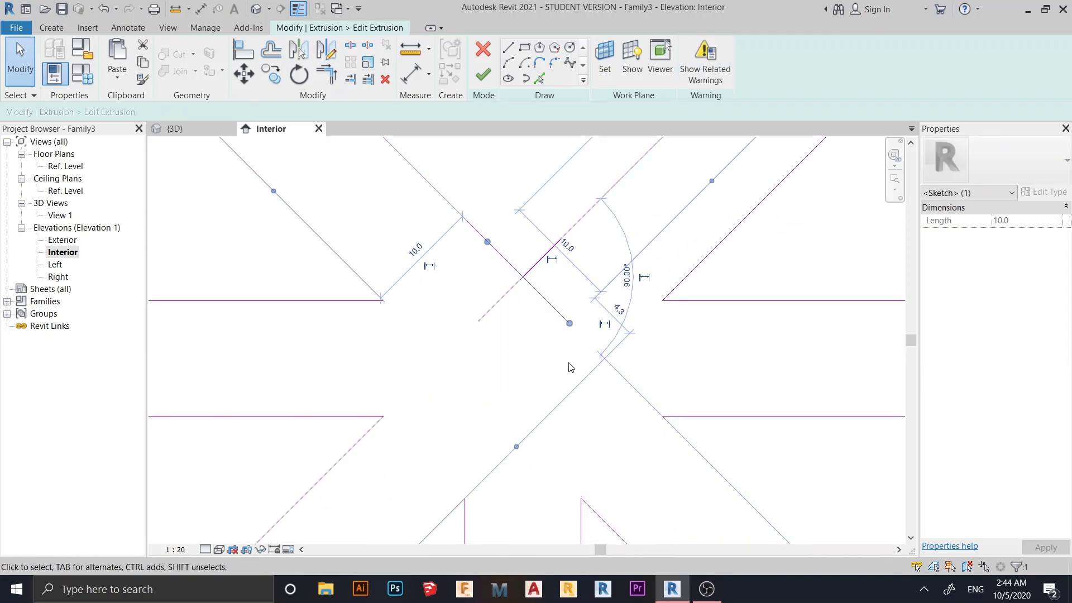
key(Delete)
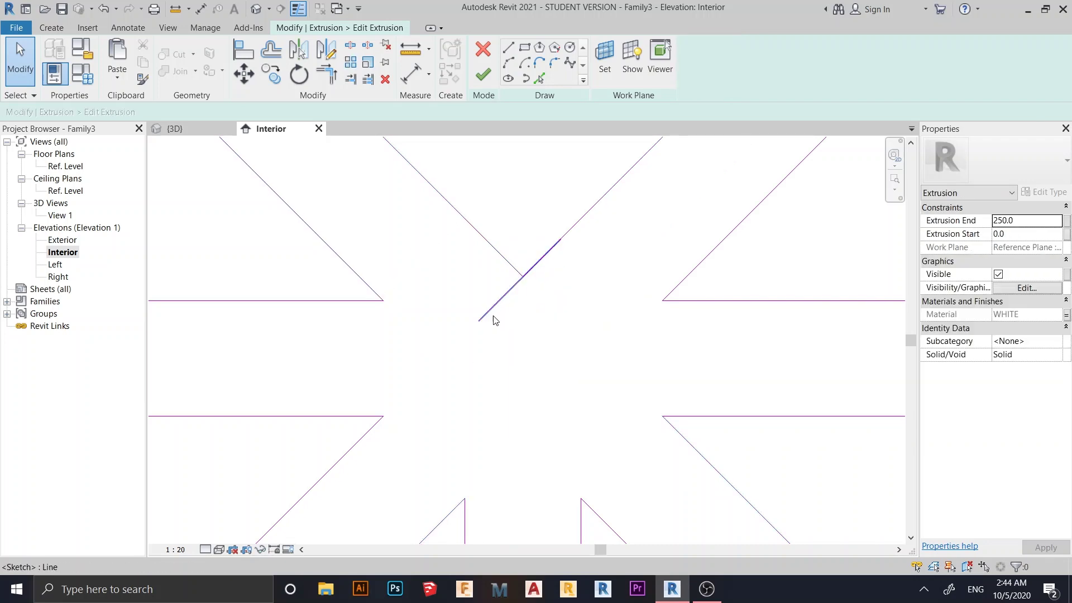
click(494, 317)
key(Delete)
scroll(521, 374, down, 3)
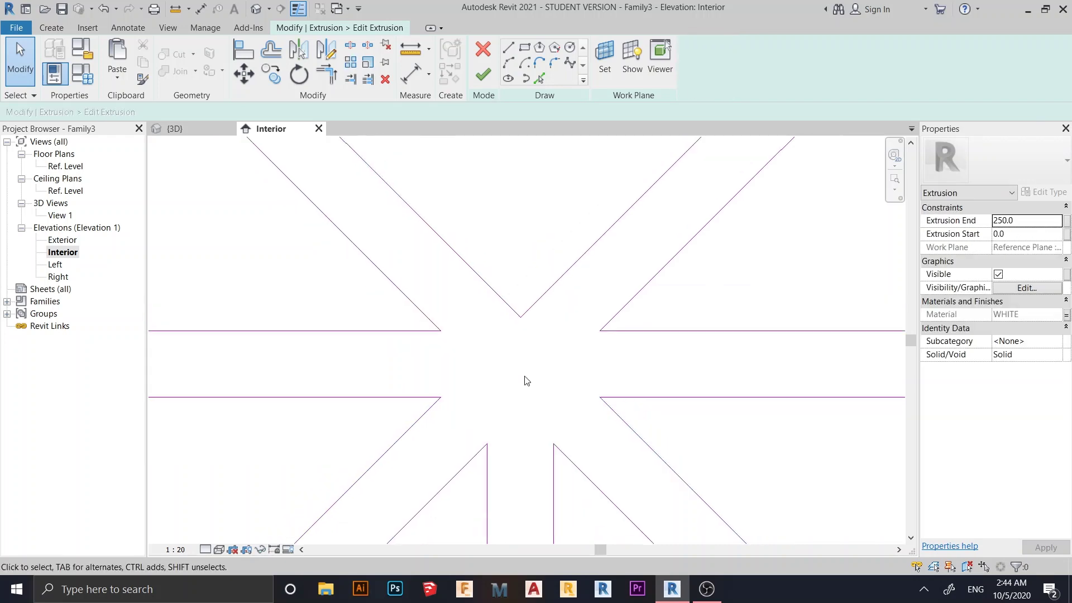
- Draw a vertical line from the meeting point of the upper diagonals up to the inner square's top side
scroll(525, 380, down, 4)
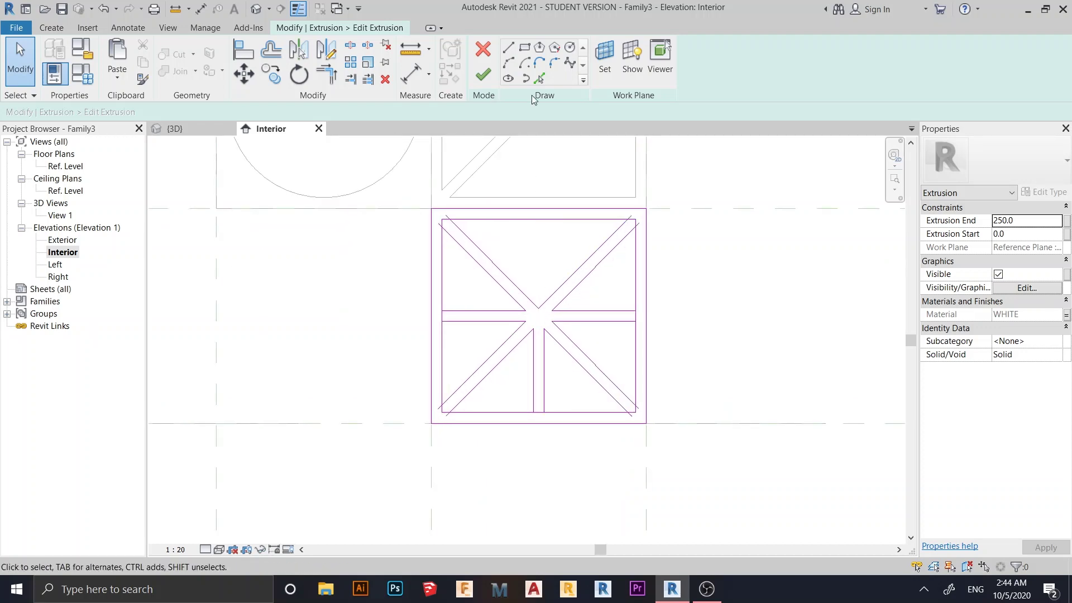
click(506, 50)
click(539, 308)
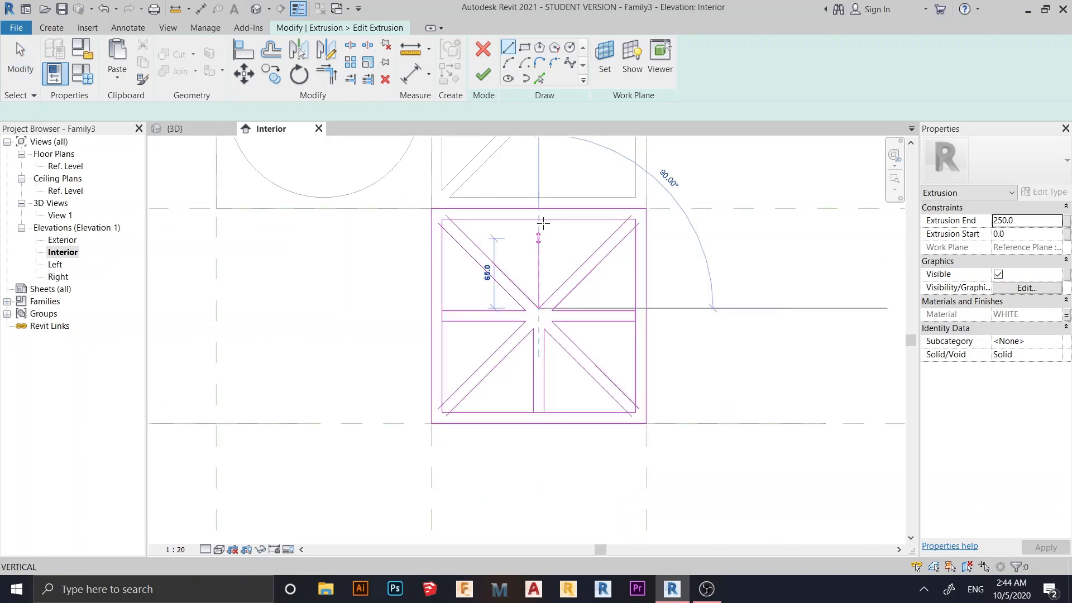
click(539, 220)
key(Escape)
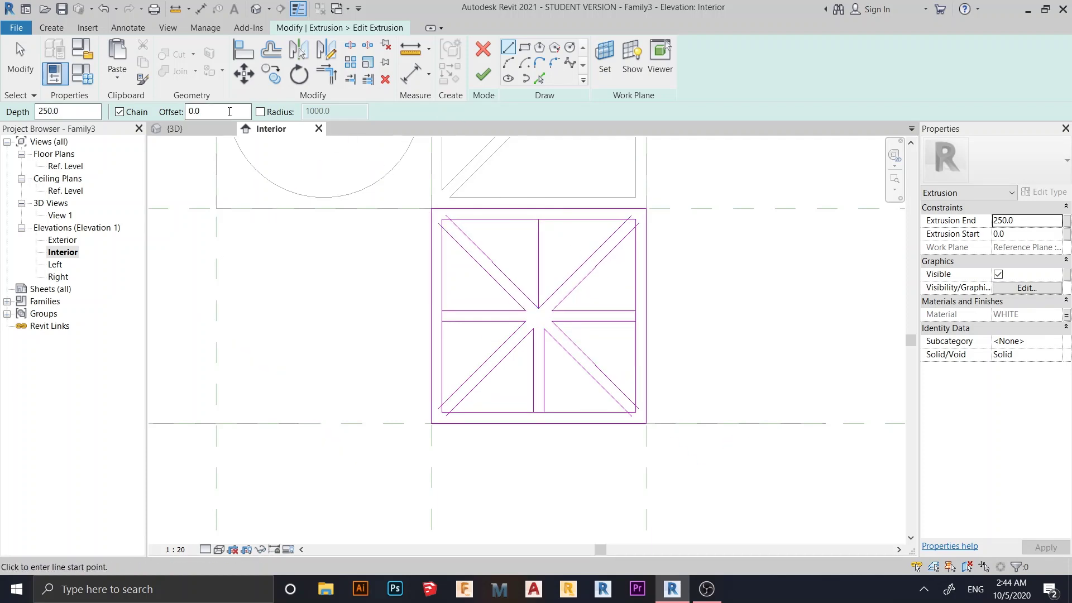
- Offset the upper vertical line by 5 mm to both sides and delete the original centre line
text(5)
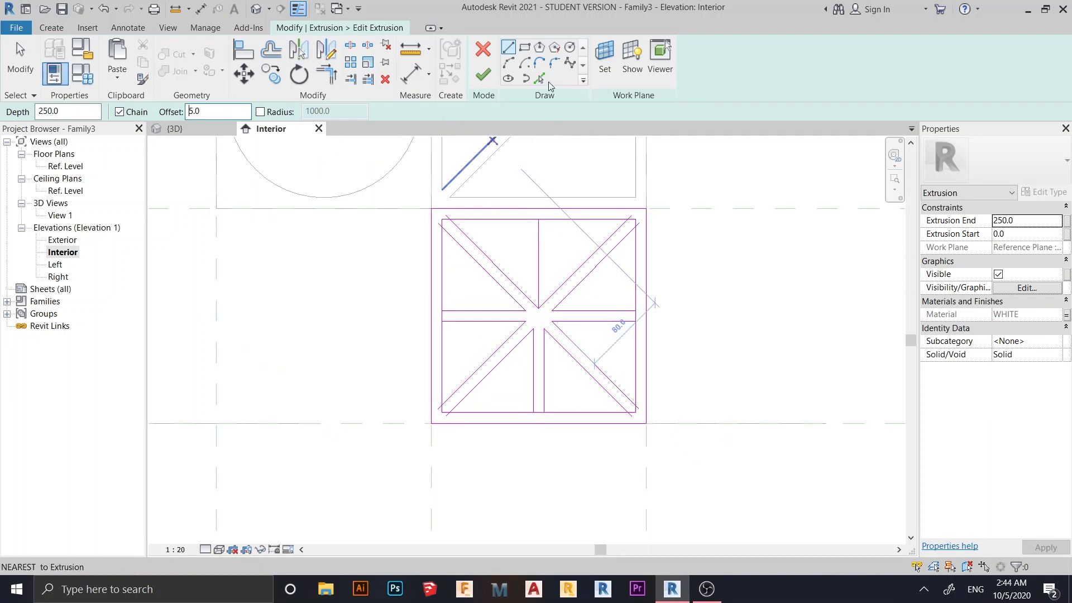
click(540, 78)
scroll(539, 299, up, 2)
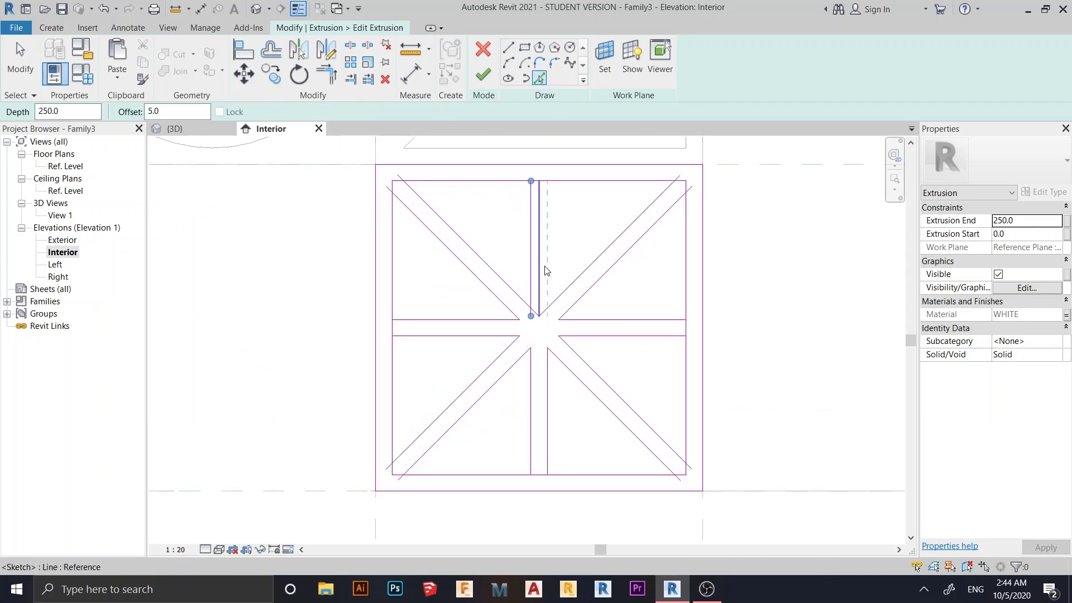
click(545, 271)
key(Escape)
scroll(530, 307, up, 2)
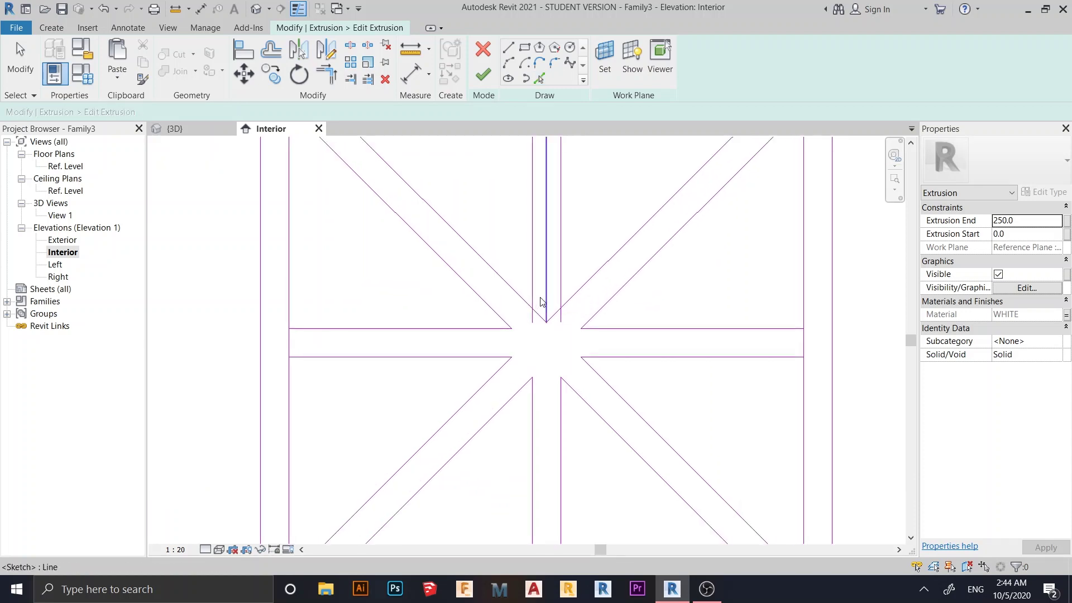
click(540, 301)
key(Delete)
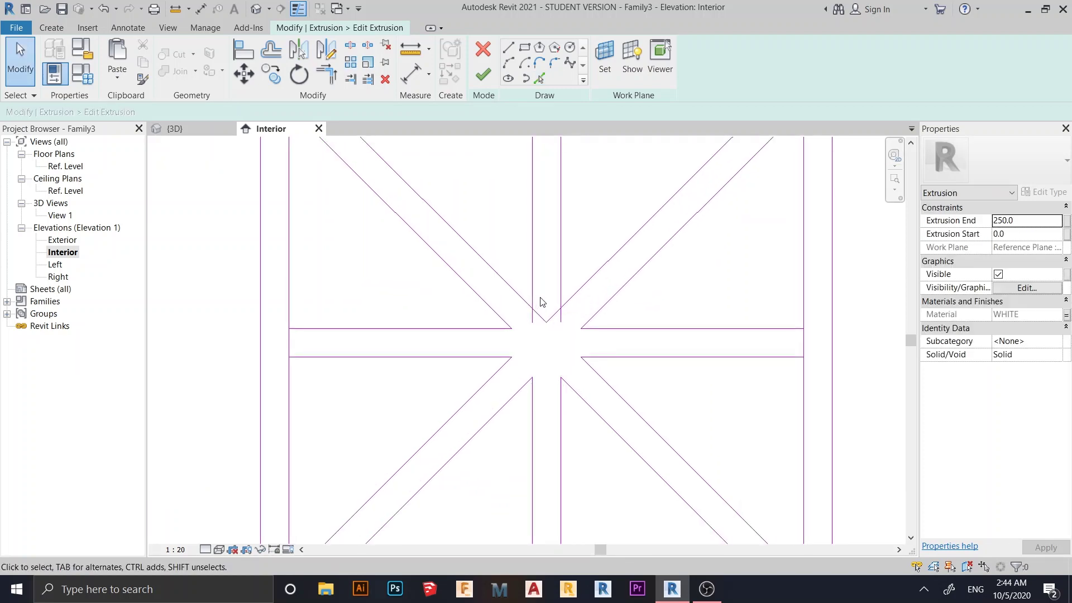
- Trim the two upper vertical lines against the adjacent diagonals to form the apexes of the two top triangles
key(r)
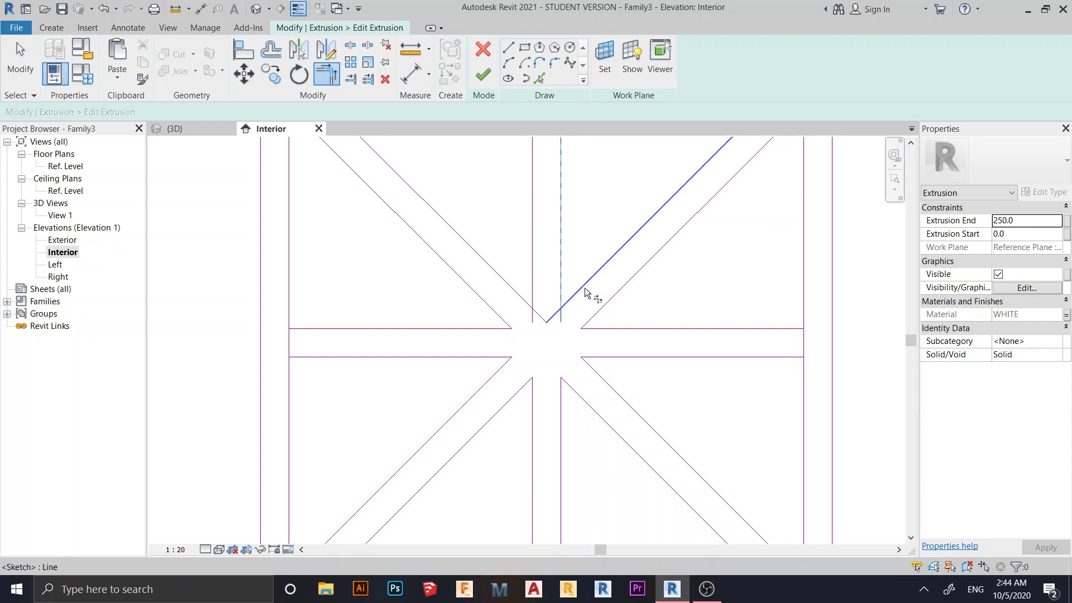
click(531, 294)
click(521, 294)
key(Escape)
- Trim the two upper-left diagonals against the inner square's left and top sides at its upper-left corner
scroll(600, 283, down, 5)
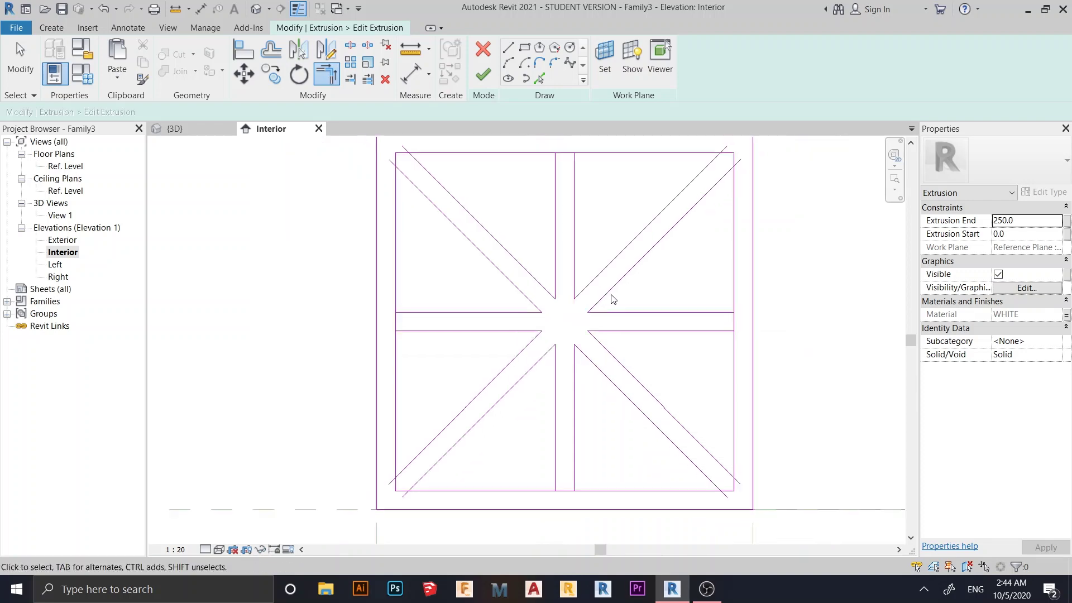
scroll(570, 292, up, 6)
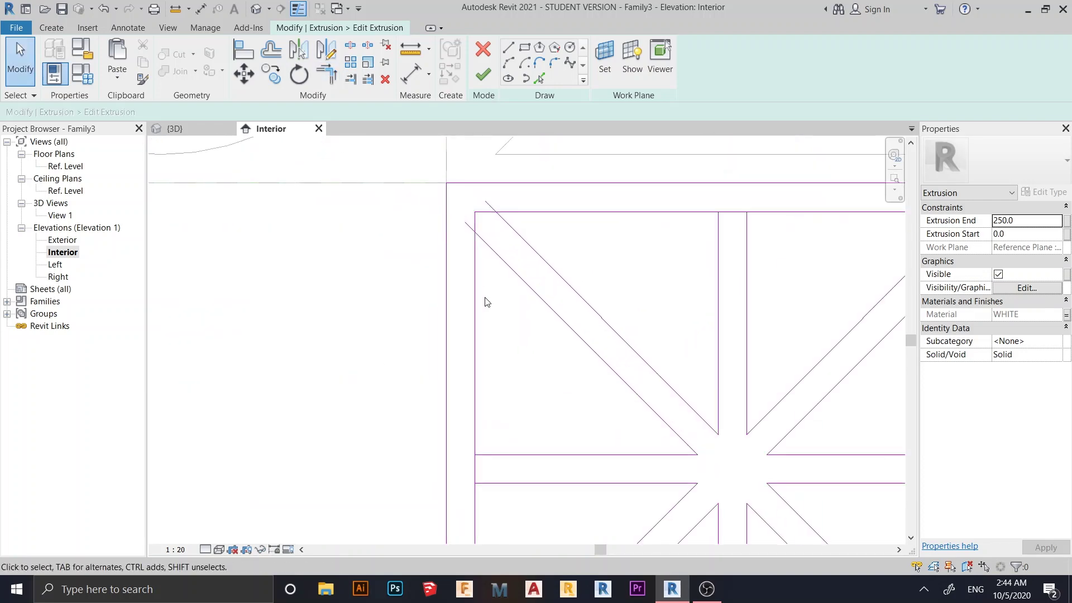
key(t)
key(r)
click(497, 254)
click(475, 267)
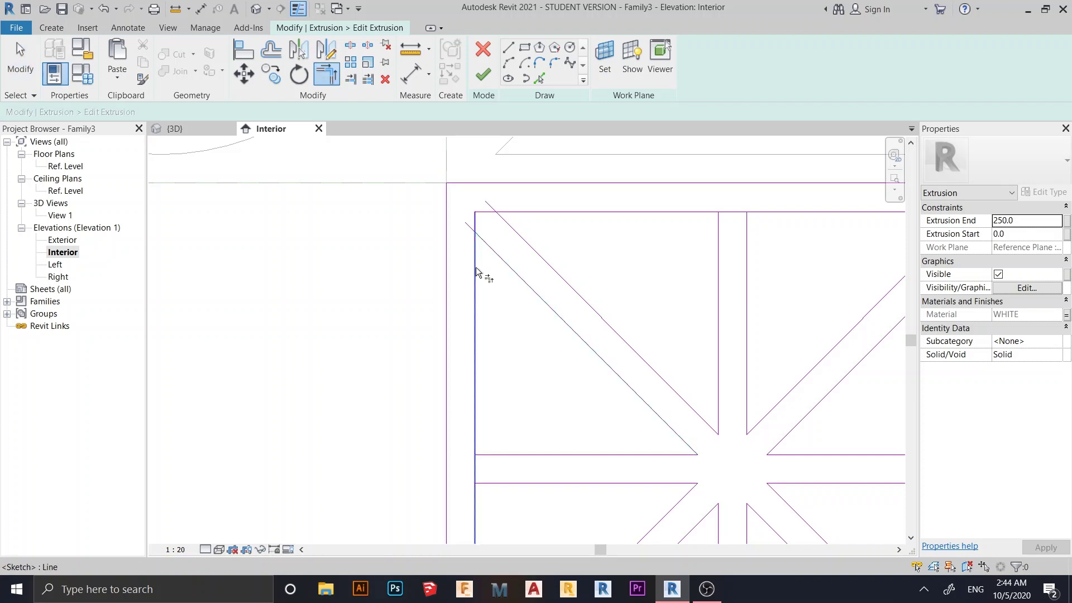
click(518, 236)
click(540, 213)
scroll(678, 262, down, 4)
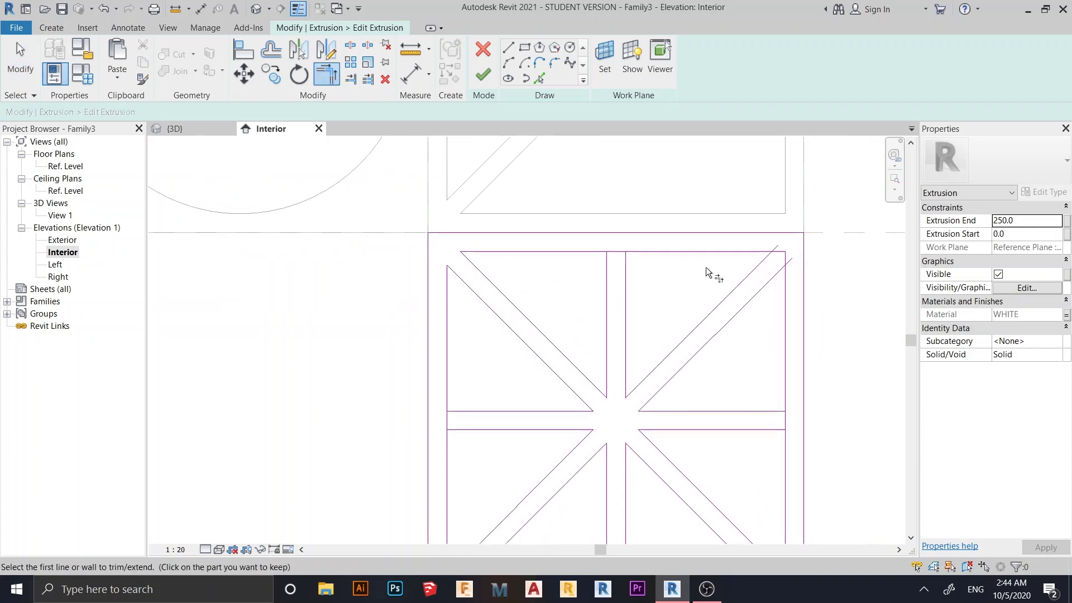
- Trim the two upper-right diagonals against the inner square's top and right sides at its upper-right corner
click(715, 255)
click(749, 273)
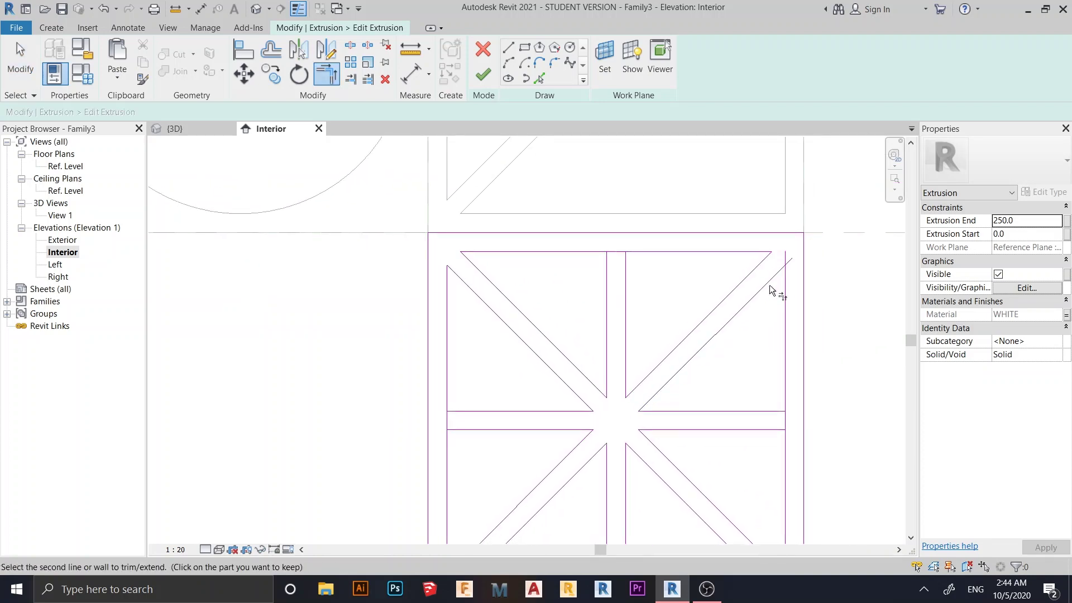
click(782, 305)
- Trim the two lower-right diagonals against the inner square's right and bottom sides at its lower-right corner
middle_drag(760, 402, 735, 298)
scroll(733, 403, up, 3)
click(721, 453)
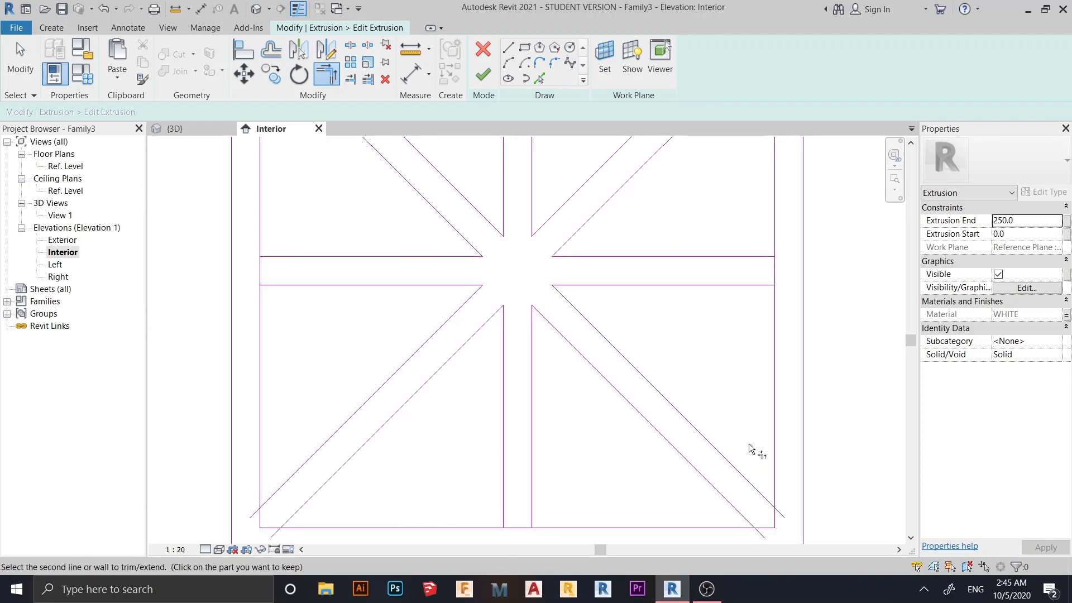
click(703, 469)
click(658, 528)
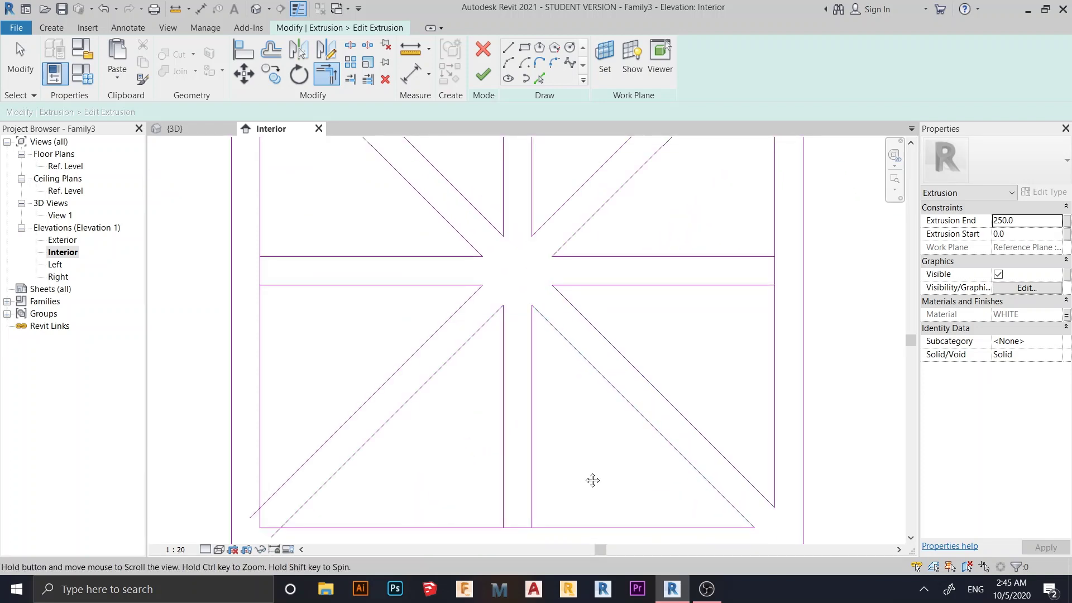
- Trim the two lower-left diagonals against the inner square's left and bottom sides at its lower-left corner
middle_drag(594, 480, 690, 387)
click(459, 437)
click(414, 397)
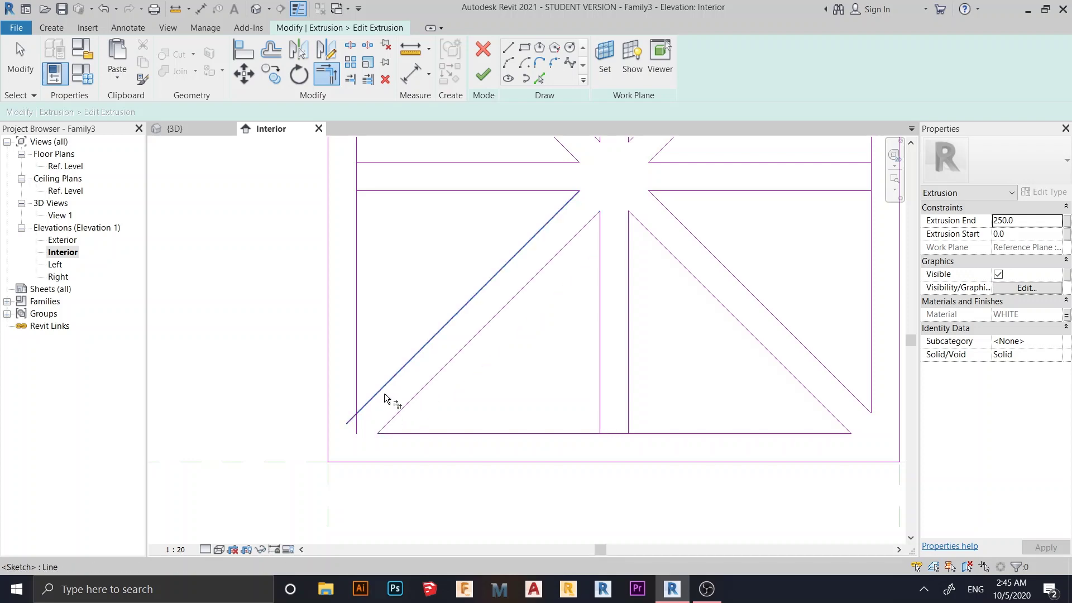
click(360, 380)
click(397, 373)
scroll(520, 434, down, 4)
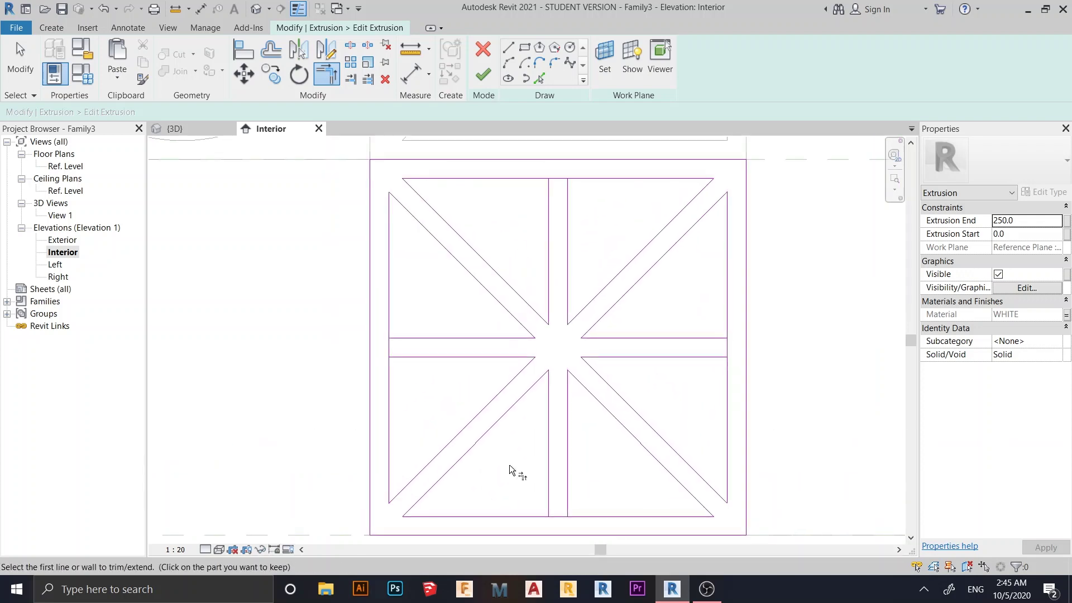
key(Escape)
scroll(625, 248, up, 2)
scroll(575, 209, down, 3)
key(Escape)
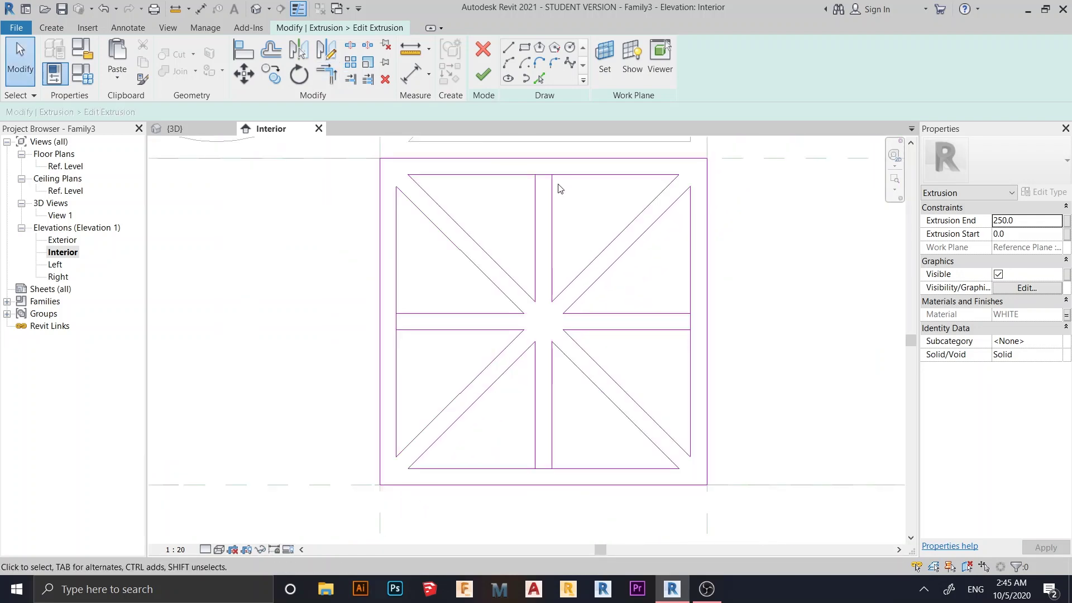
- Split the inner square's top side midway between the two upper vertical lines
key(s)
key(l)
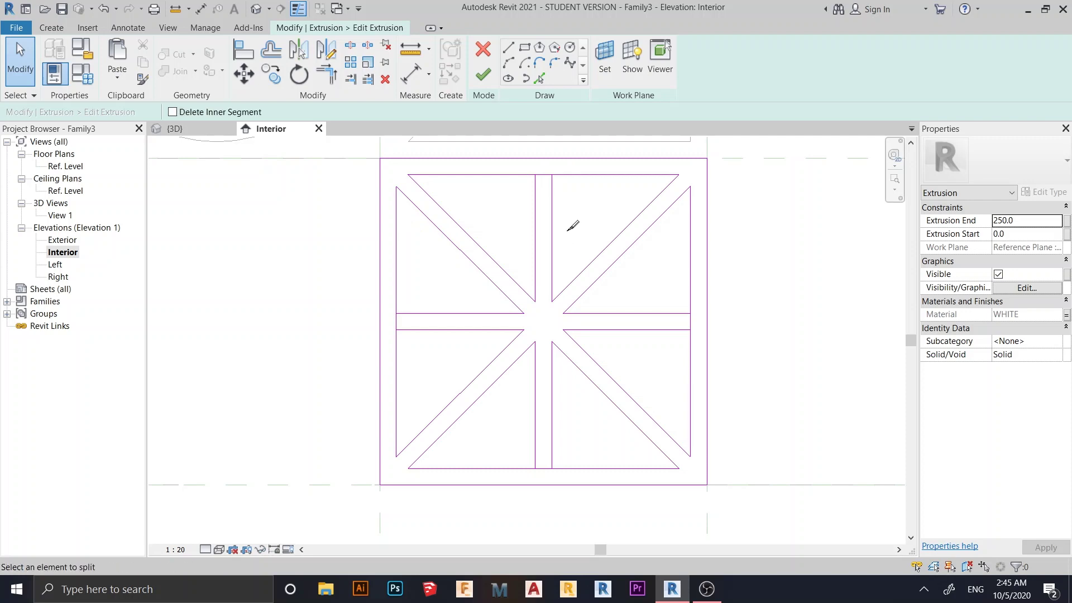
scroll(572, 222, up, 3)
scroll(562, 294, down, 1)
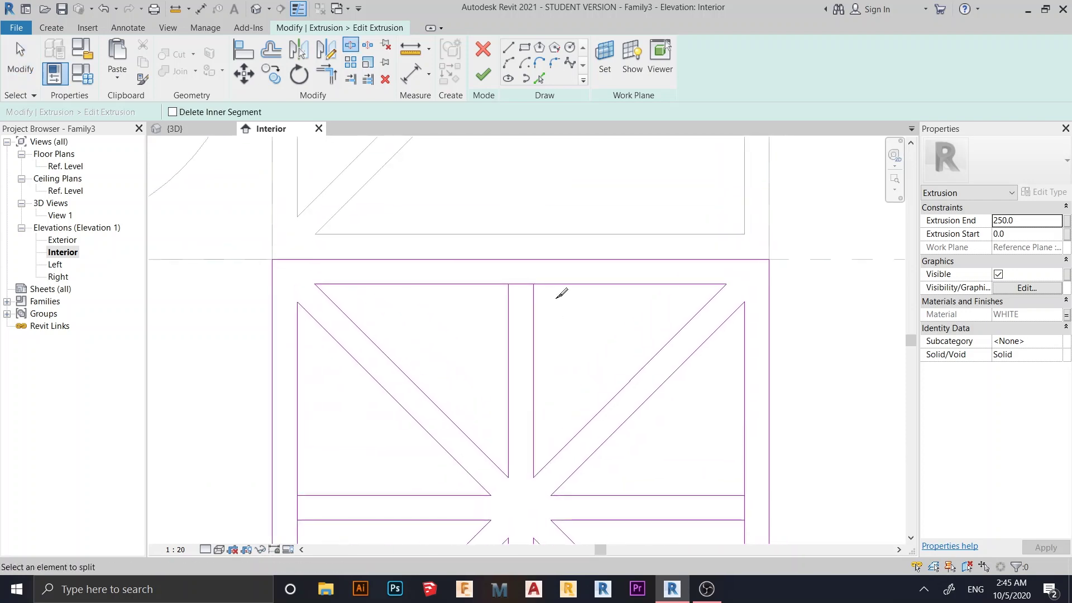
click(525, 277)
key(Escape)
scroll(528, 294, up, 2)
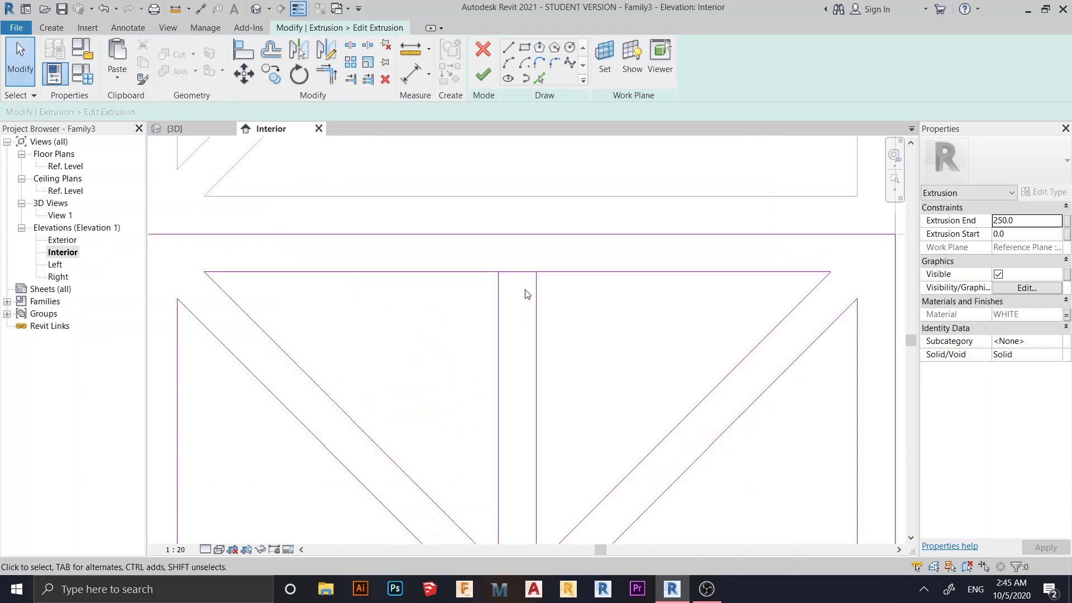
- Trim the two halves of the inner square's top side to the adjacent upper vertical lines, closing both top triangles
key(t)
key(r)
click(498, 296)
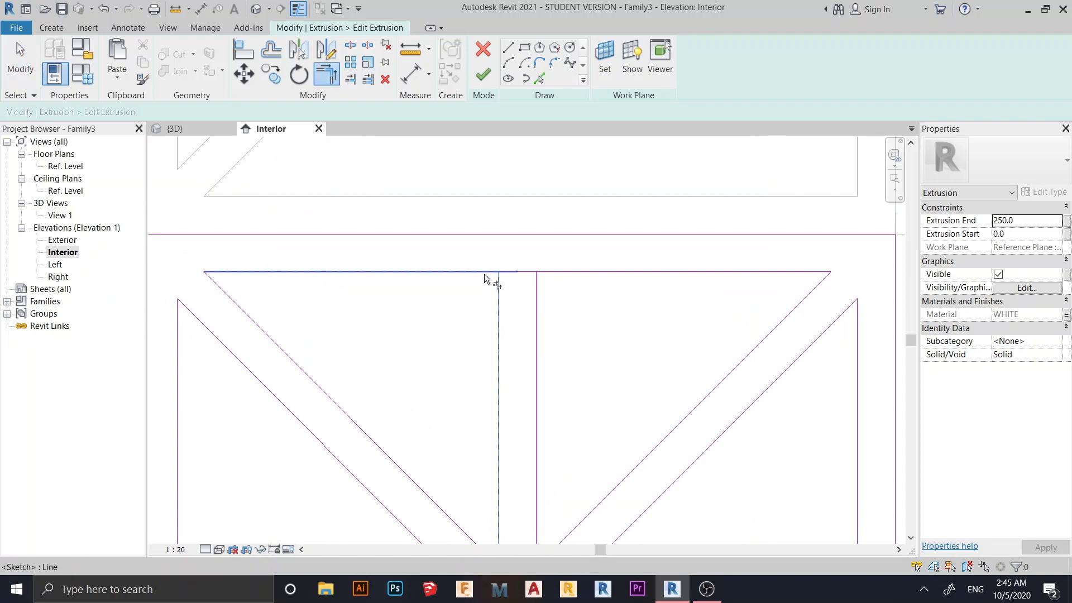
click(484, 272)
click(535, 295)
click(557, 267)
scroll(703, 354, down, 1)
- Trim the inner square's right side to the two adjacent horizontal lines, closing both right-hand triangles
mouse_move(703, 354)
middle_down()
mouse_move(687, 347)
mouse_move(616, 179)
middle_up()
click(701, 361)
click(729, 347)
click(708, 389)
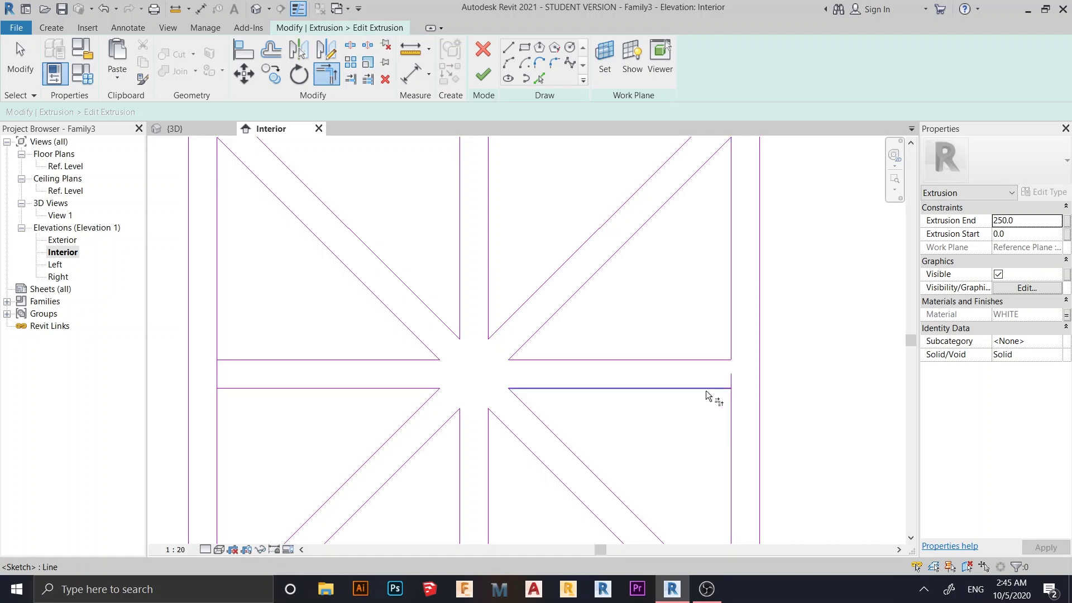
click(732, 401)
- Trim the inner square's bottom side to the two lower vertical lines, closing both bottom triangles
middle_drag(695, 475, 726, 306)
middle_drag(631, 427, 668, 394)
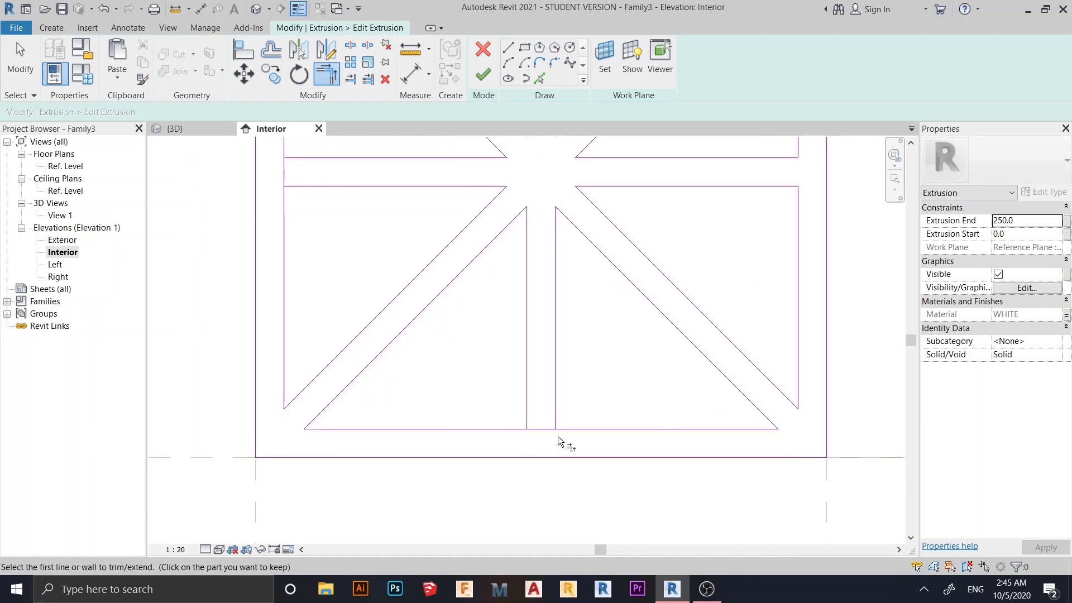
click(525, 423)
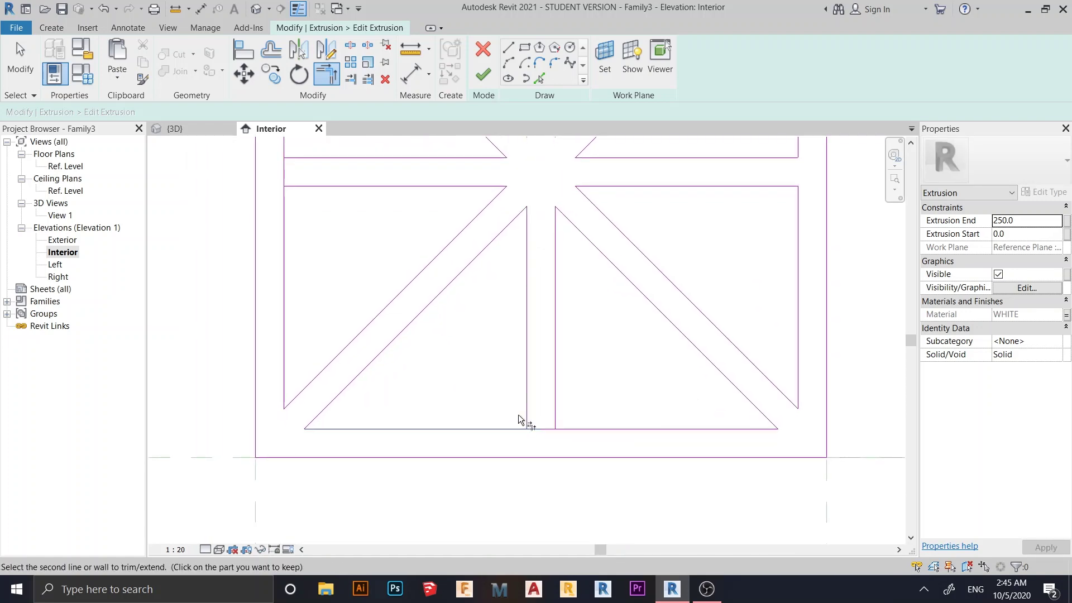
click(557, 409)
click(575, 428)
- Try to trim the inner square's unsplit left side to the two adjacent horizontal lines
middle_drag(539, 424, 619, 491)
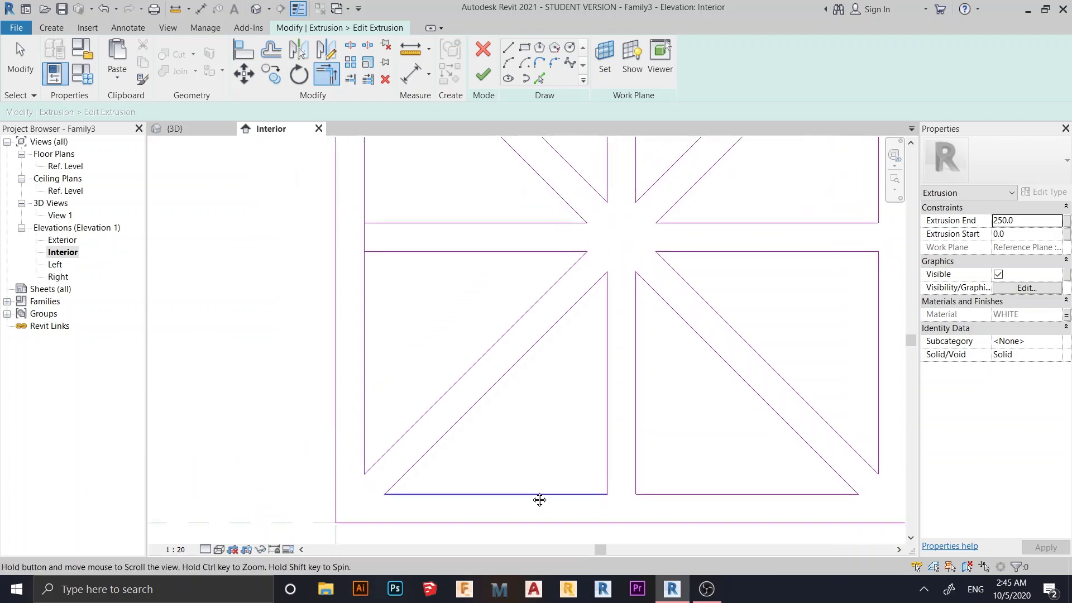
click(366, 277)
click(376, 239)
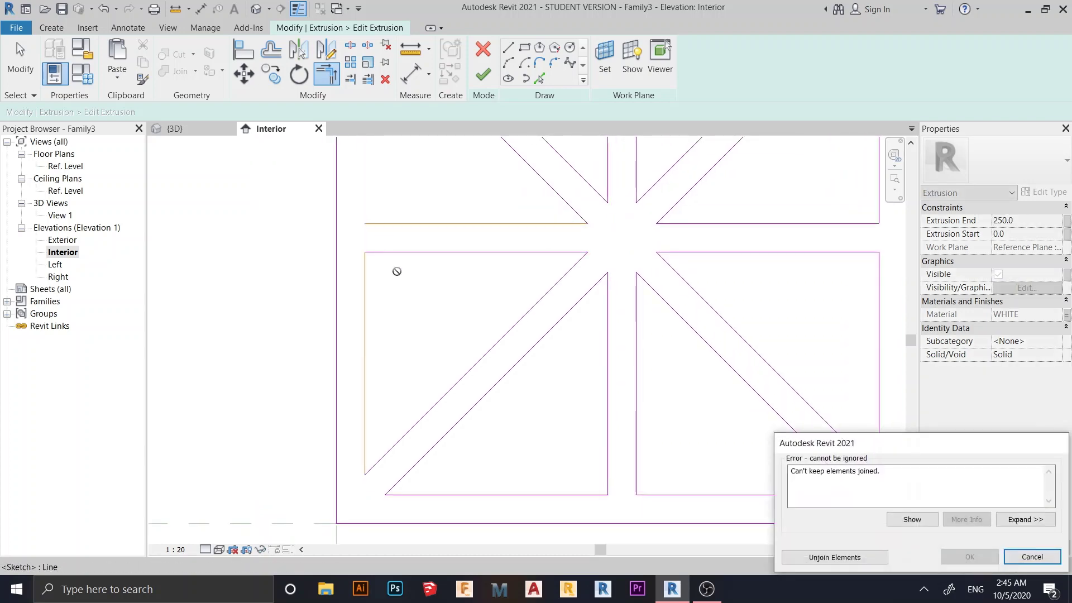
key(Escape)
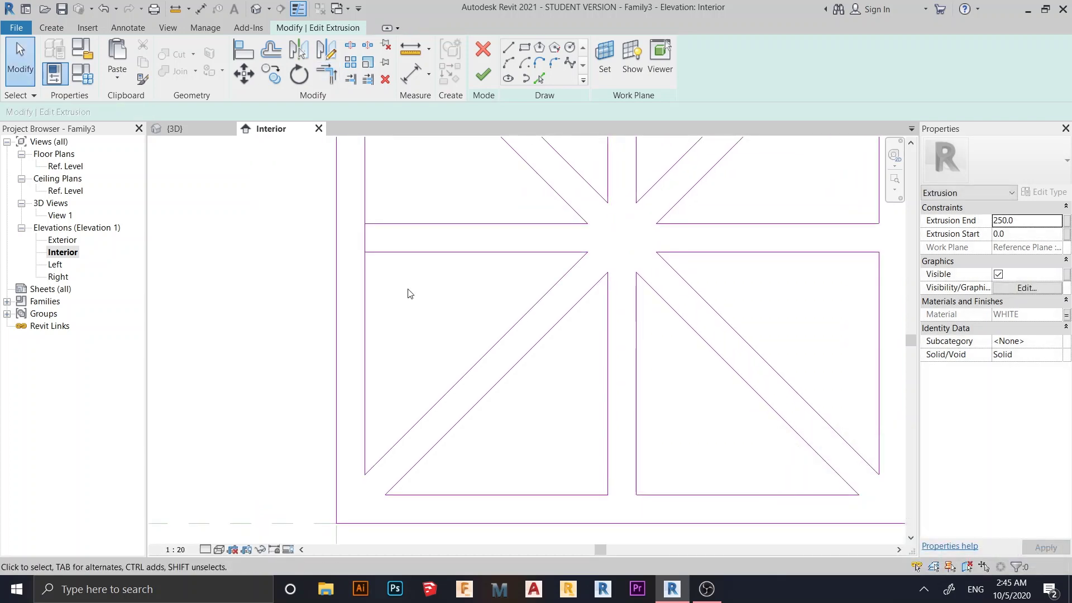
- Split the inner square's left side midway between the two left horizontal lines
key(s)
key(l)
scroll(414, 283, up, 2)
click(345, 211)
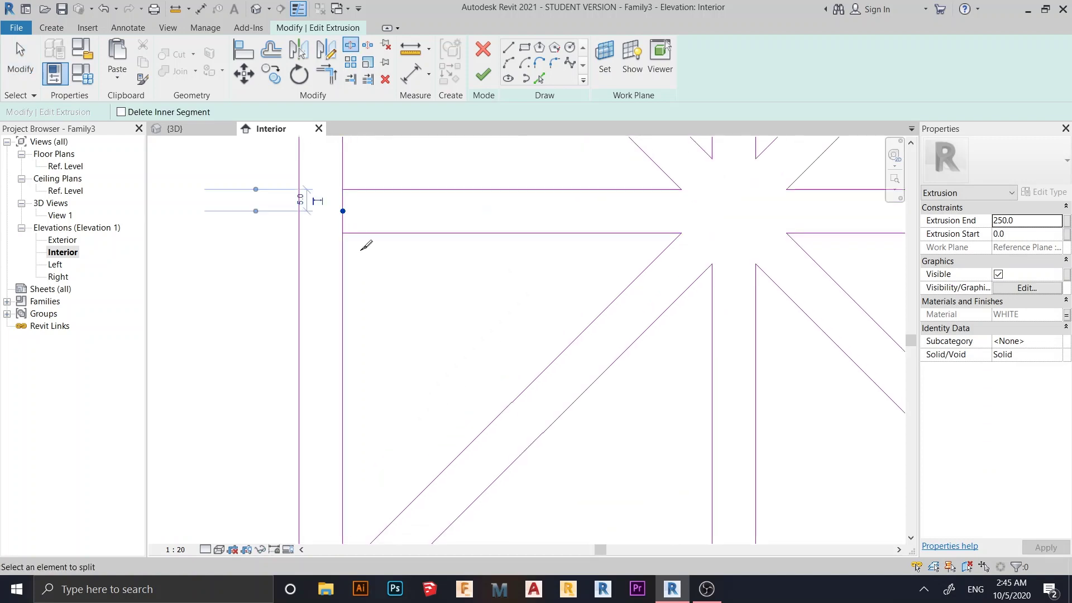
- Trim the split left side to the two adjacent horizontal lines and finish the eight-triangle extrusion sketch
key(t)
key(r)
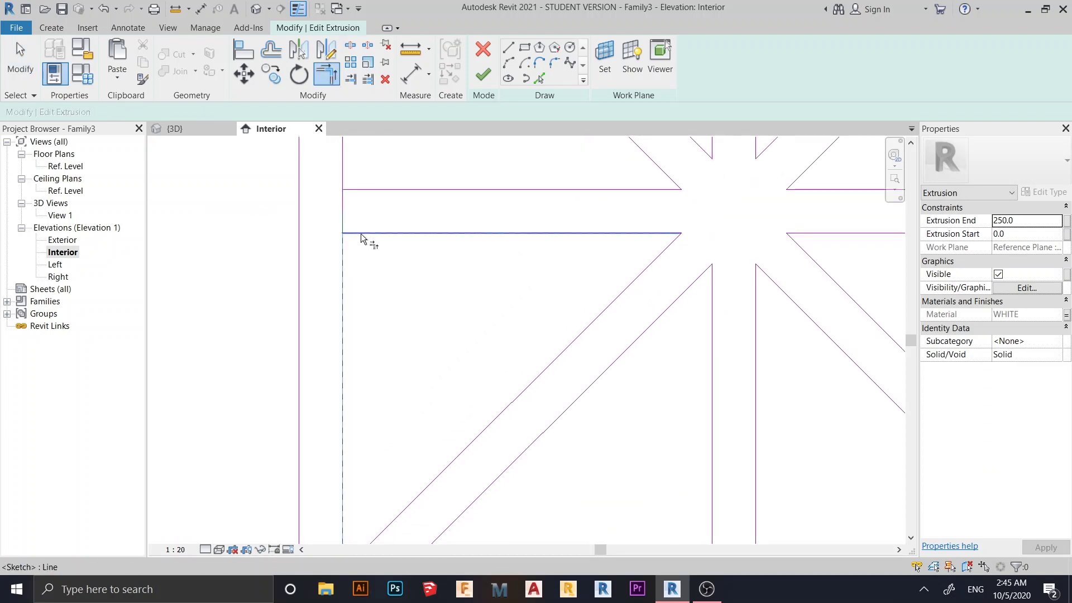
click(367, 191)
click(343, 172)
key(Escape)
scroll(432, 189, down, 5)
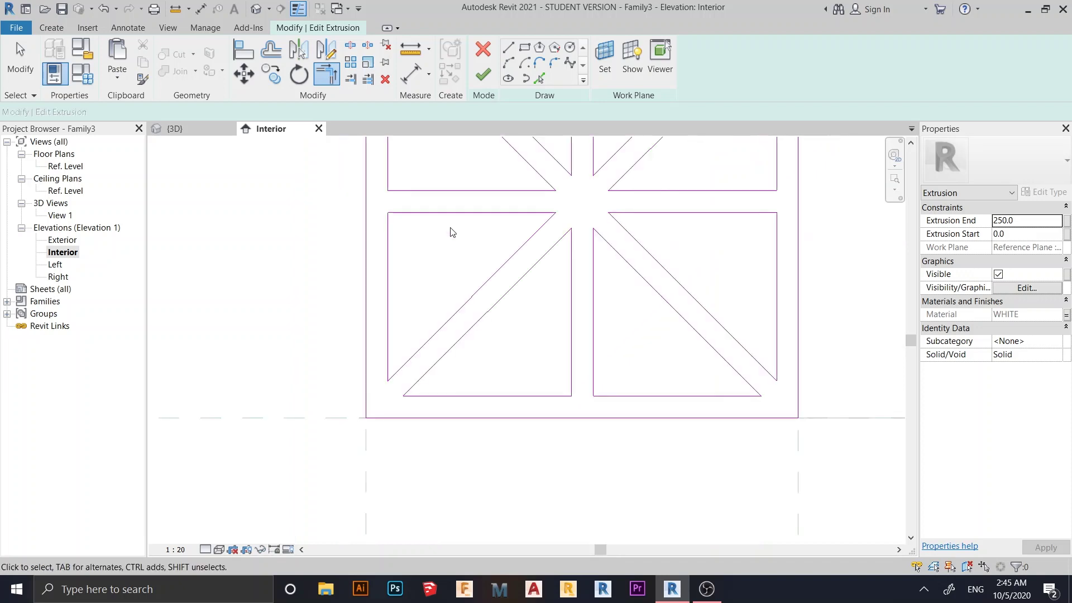
middle_drag(542, 363, 538, 494)
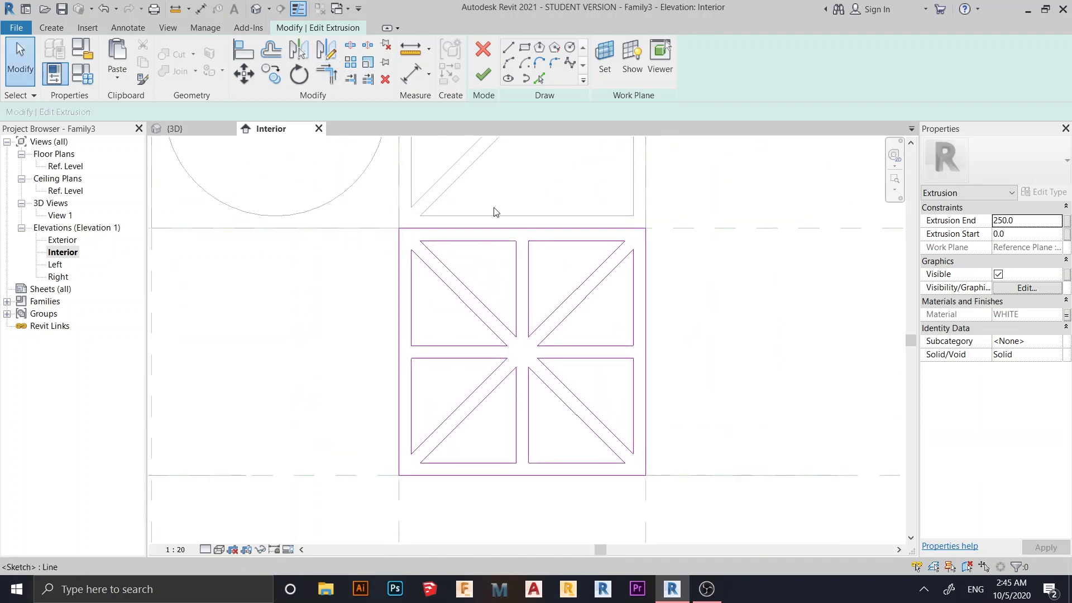
click(482, 79)
- Copy the eight-triangle block 200 mm to the left, into the empty quarter below the circular block
key(c)
key(o)
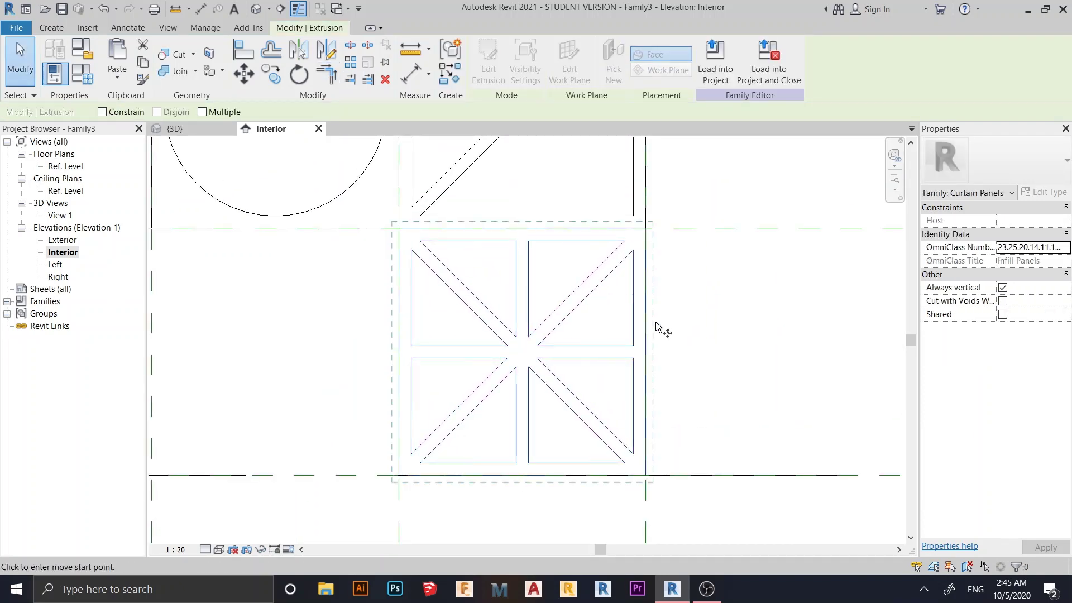
click(647, 229)
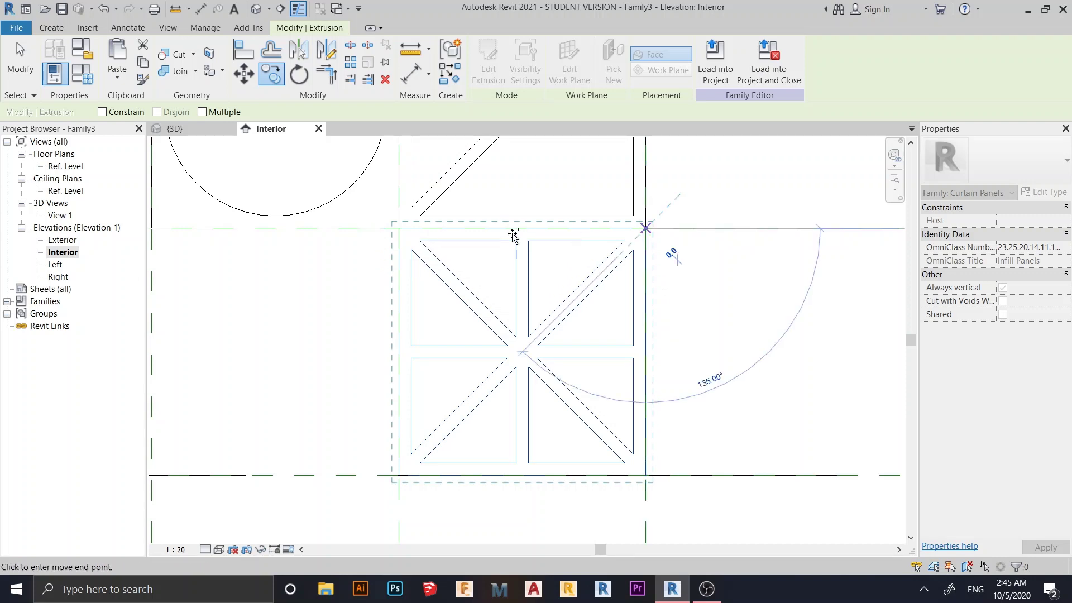
click(401, 228)
scroll(401, 228, down, 2)
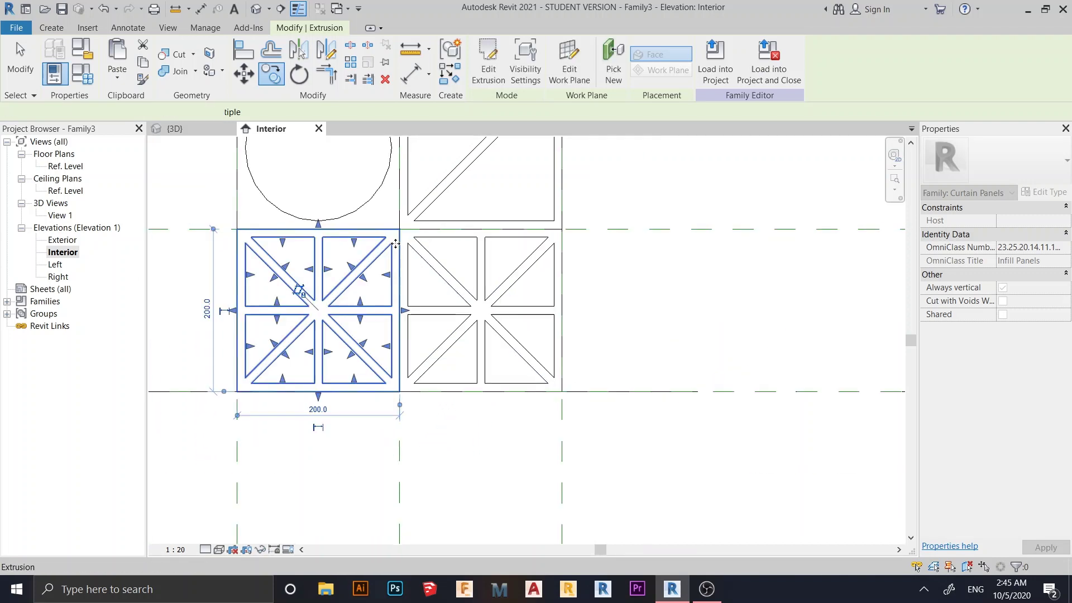
- Edit the copied block's sketch and draw a vertical guide line about 125 mm long up from its bottom edge's midpoint
click(488, 71)
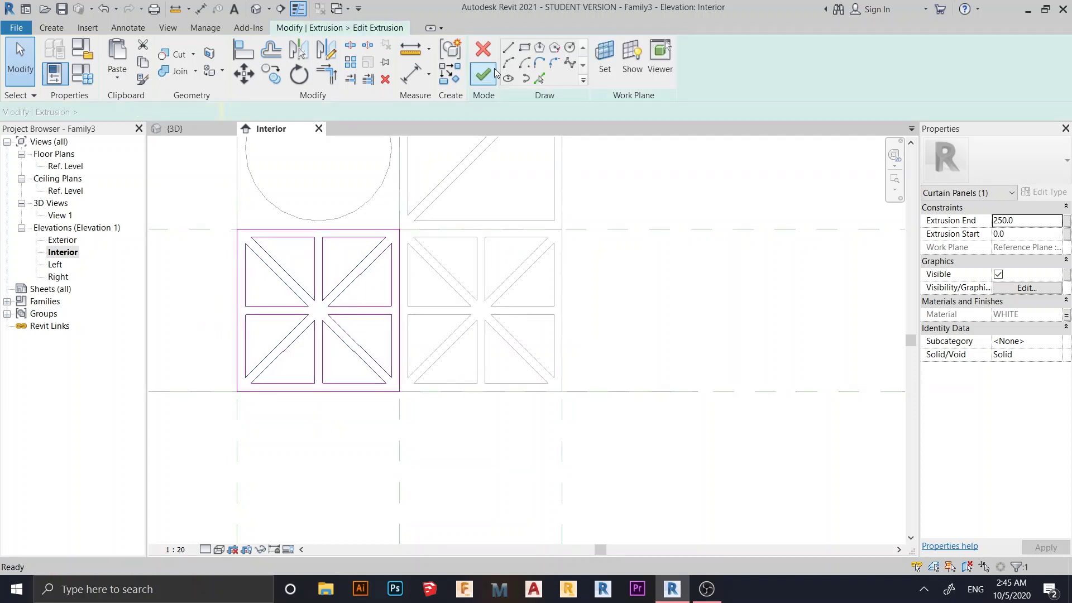
click(570, 49)
scroll(318, 311, up, 2)
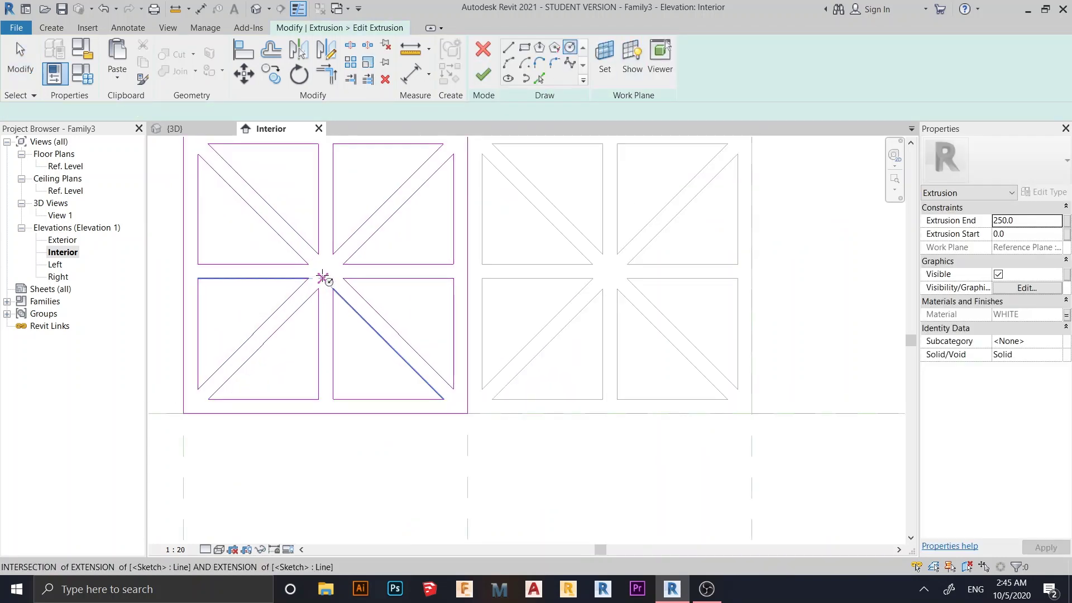
scroll(323, 275, up, 3)
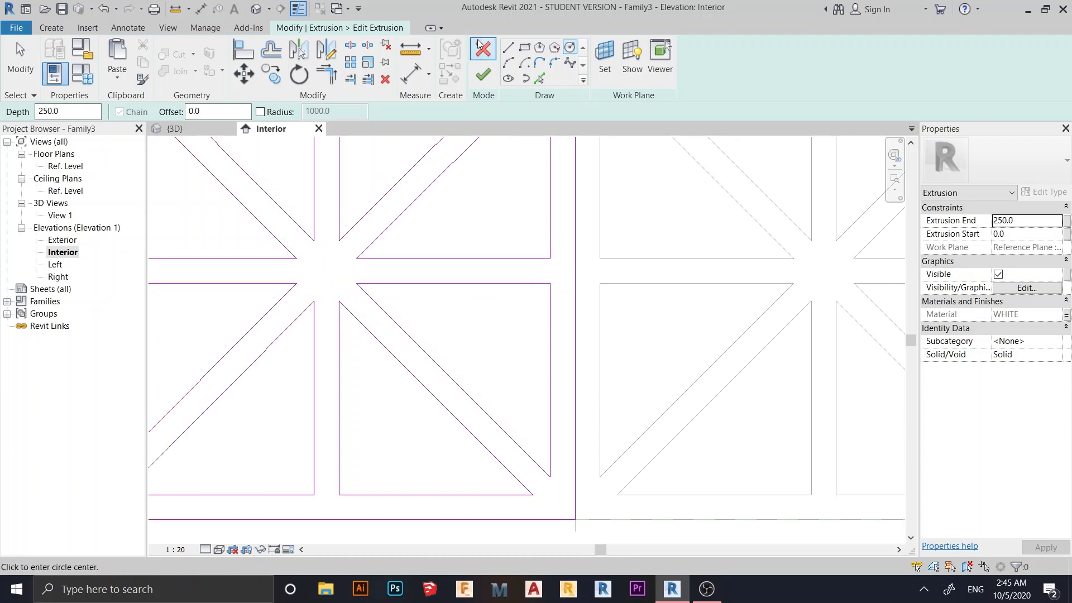
click(508, 47)
click(327, 520)
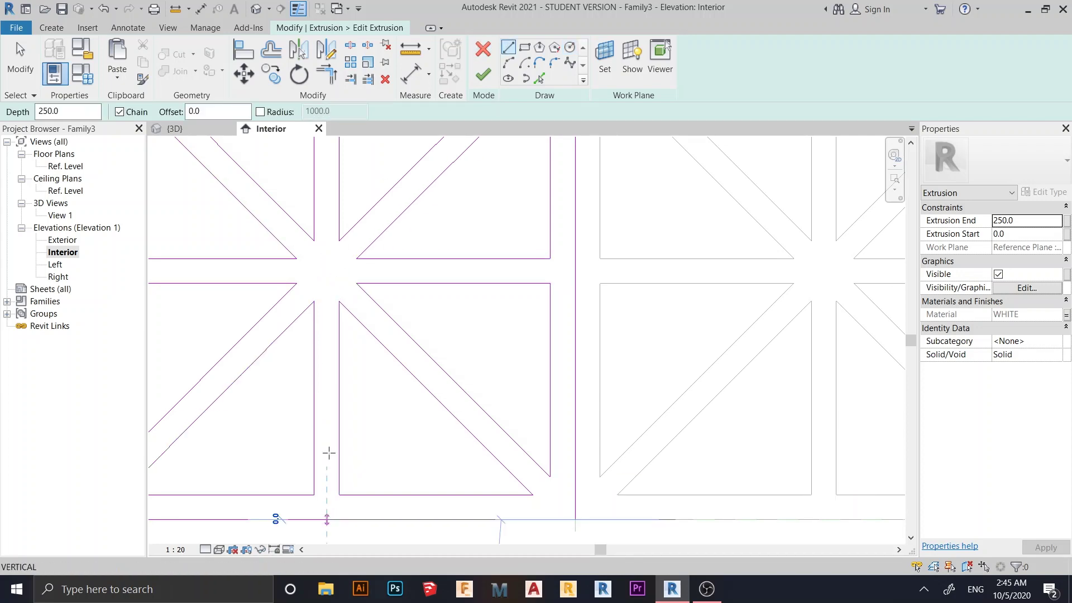
click(327, 209)
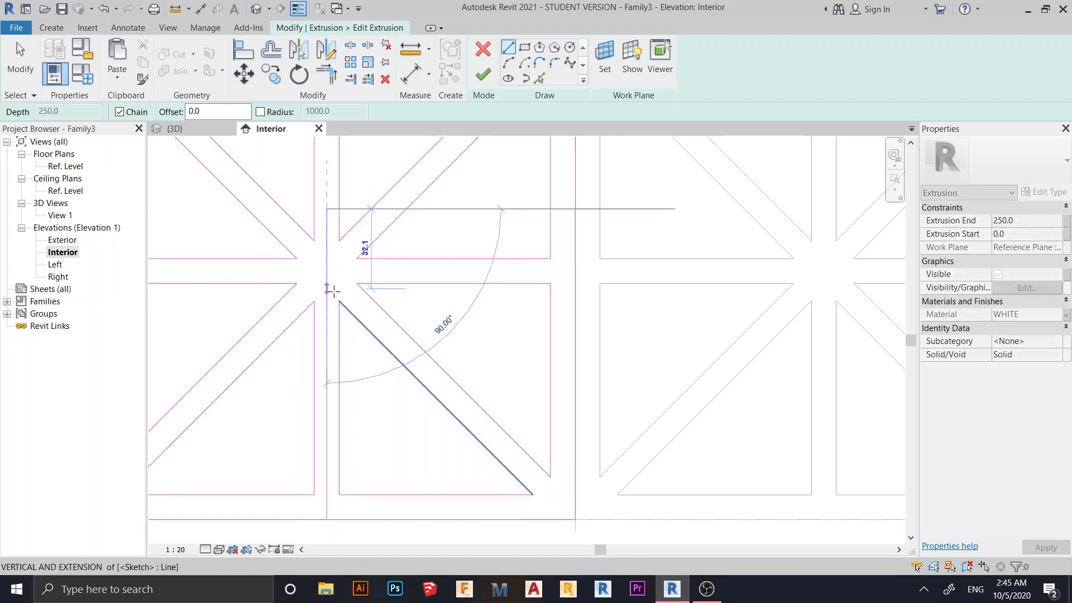
key(Escape)
- Draw a horizontal guide line from the midpoint of the copied block's right edge to the vertical guide line
click(575, 272)
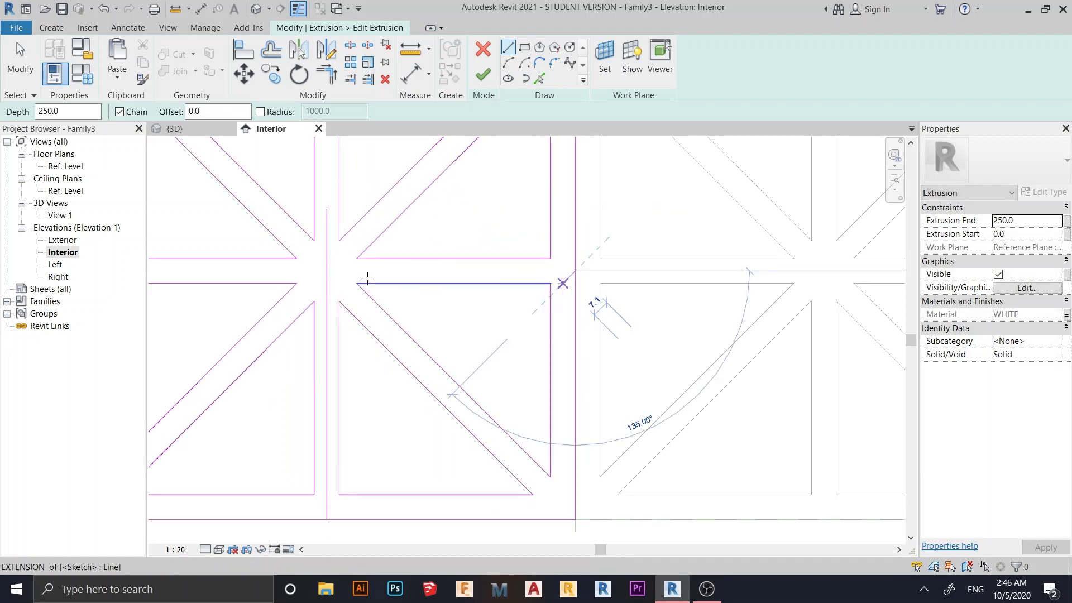
click(328, 272)
key(Escape)
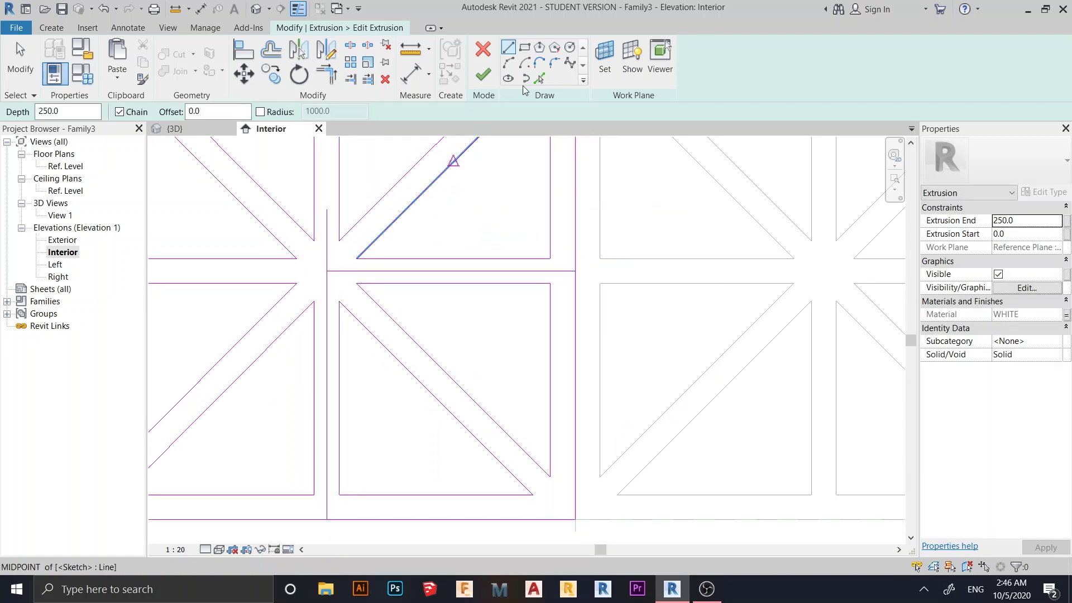
- Draw a circle with a 45 mm radius centred where the two guide lines meet
scroll(390, 303, down, 2)
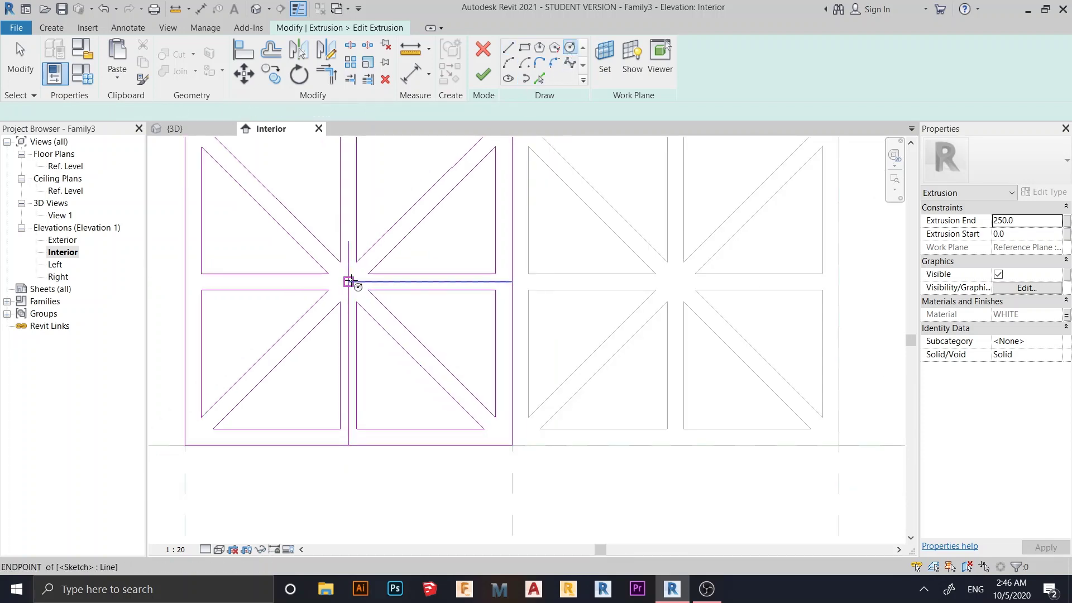
click(349, 282)
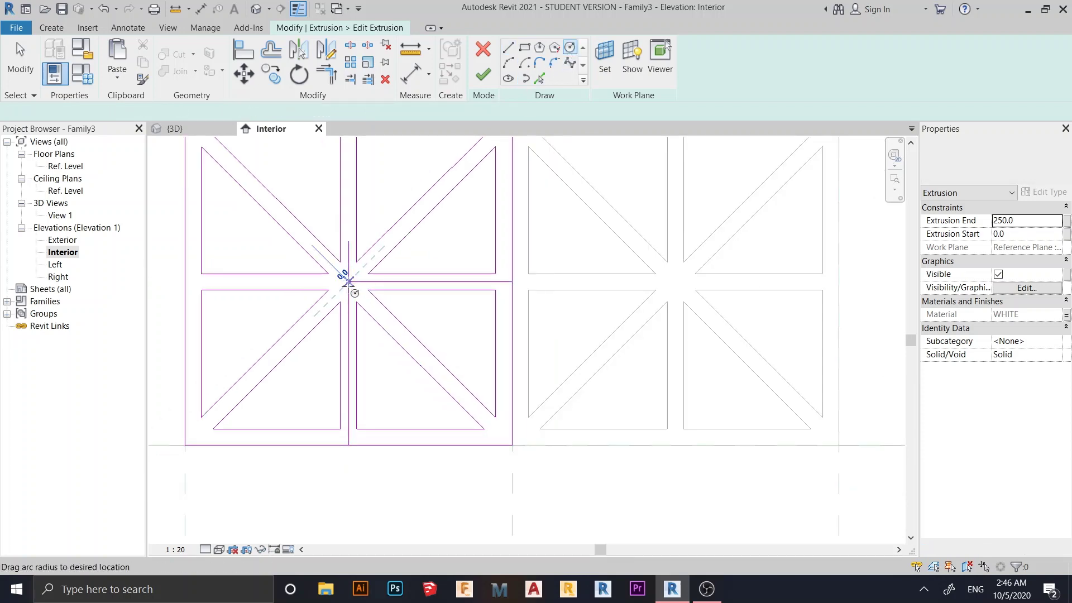
click(343, 355)
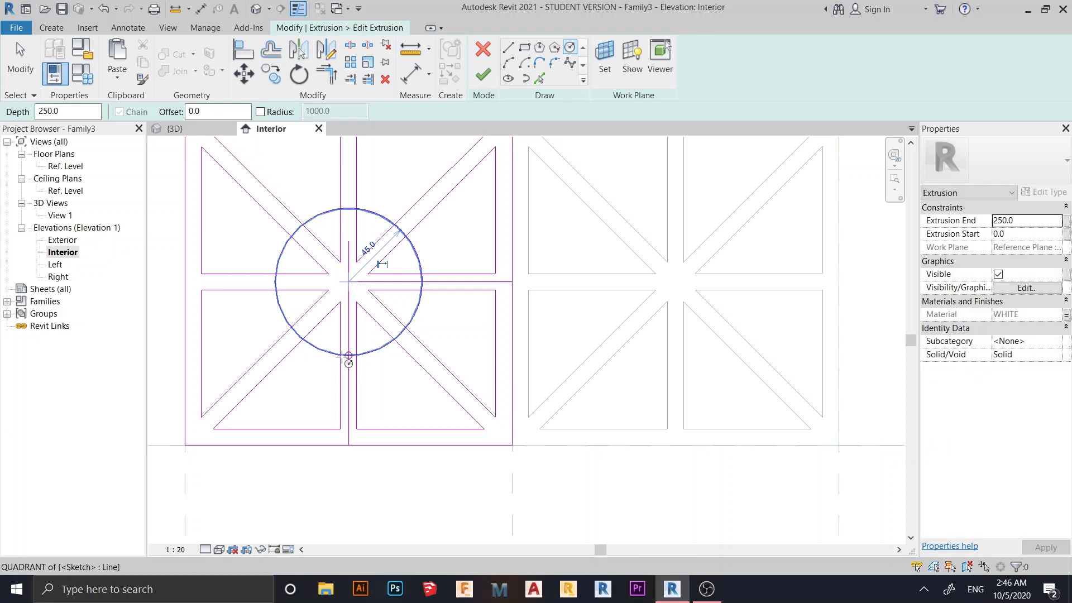
key(Escape)
- Delete the horizontal and vertical guide lines from the copied block's sketch
scroll(447, 290, up, 1)
scroll(445, 288, up, 1)
click(445, 283)
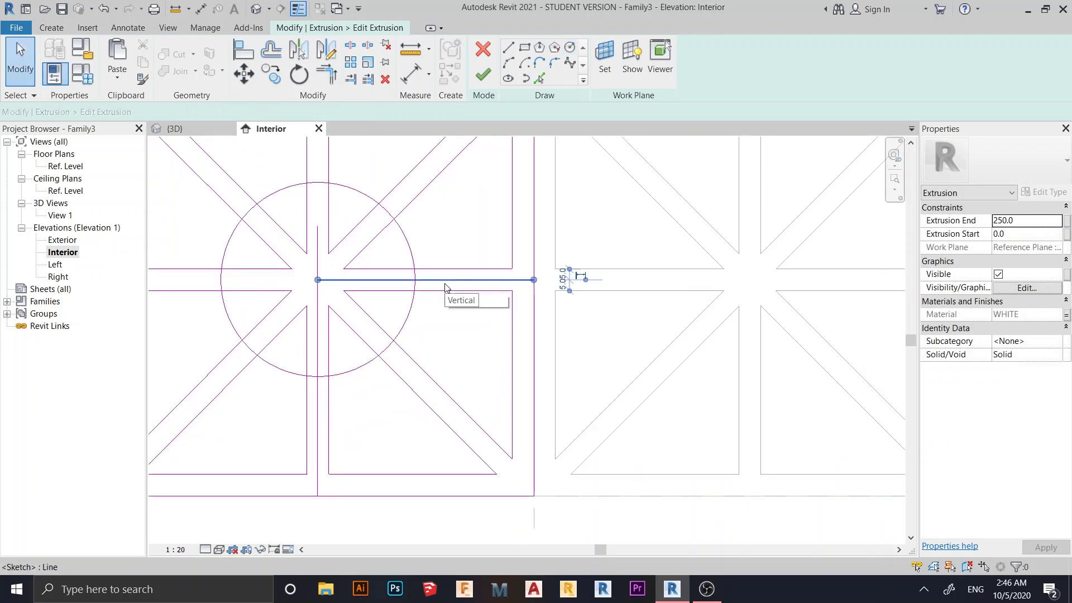
key(Delete)
click(318, 293)
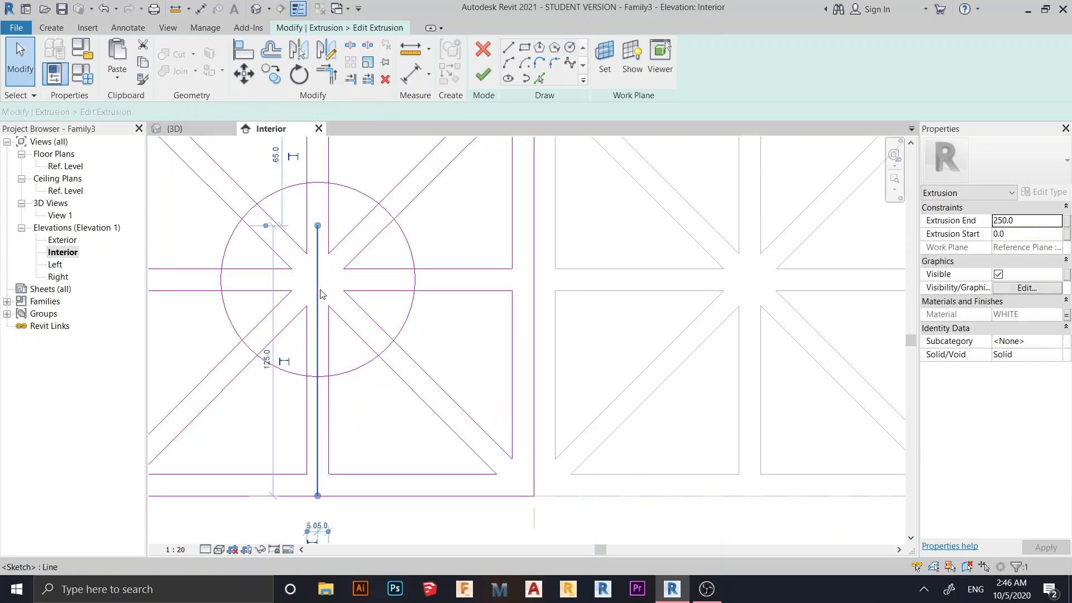
key(Delete)
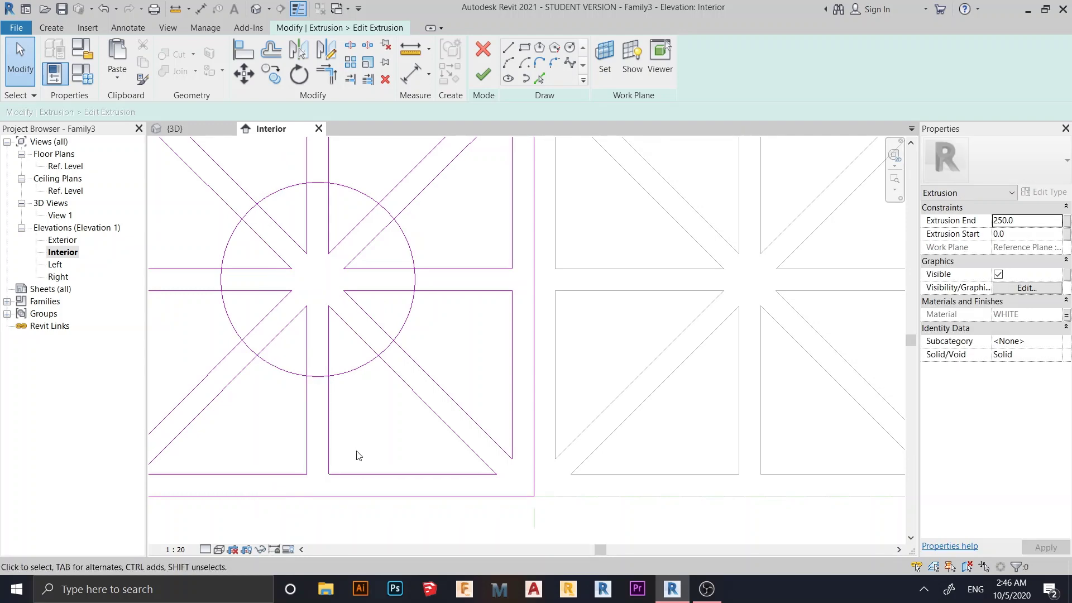
- Trim the circle and the two lower vertical lines to each other, opening the circle at the bottom gap
key(t)
key(r)
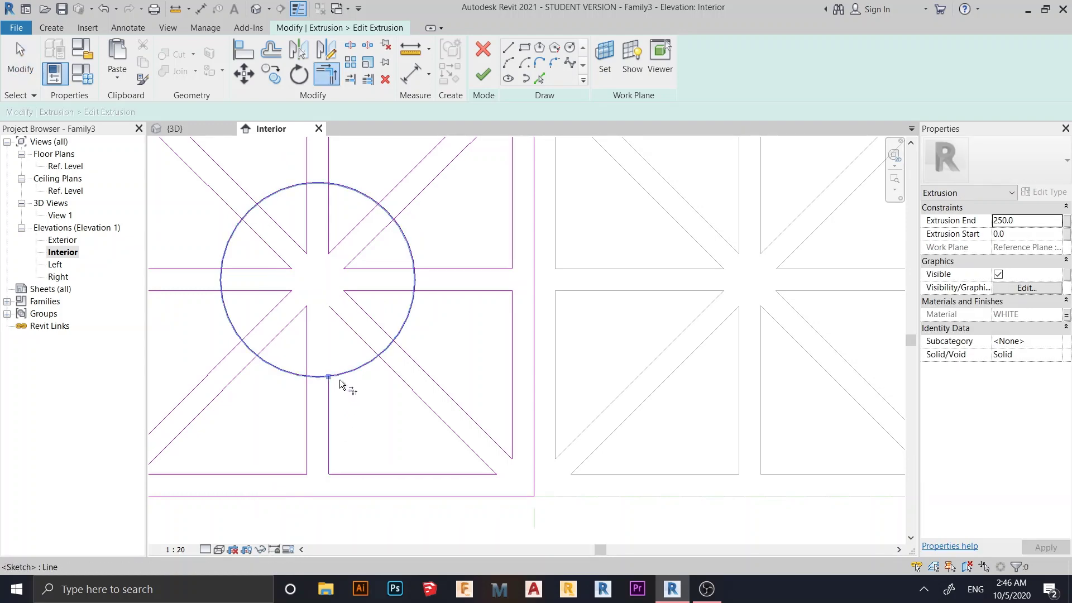
click(306, 441)
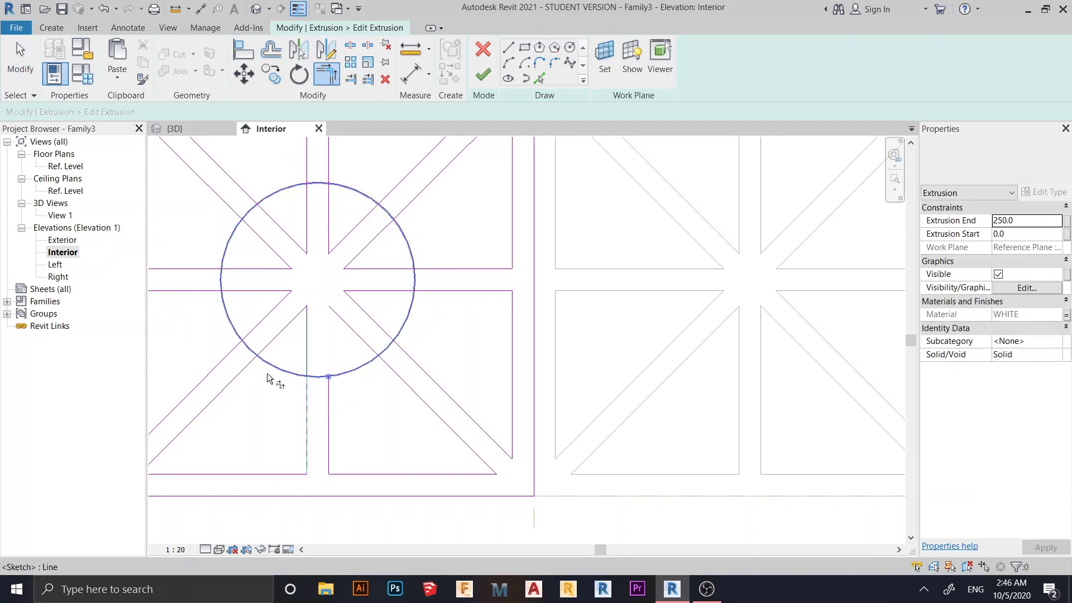
click(270, 373)
click(269, 367)
click(249, 367)
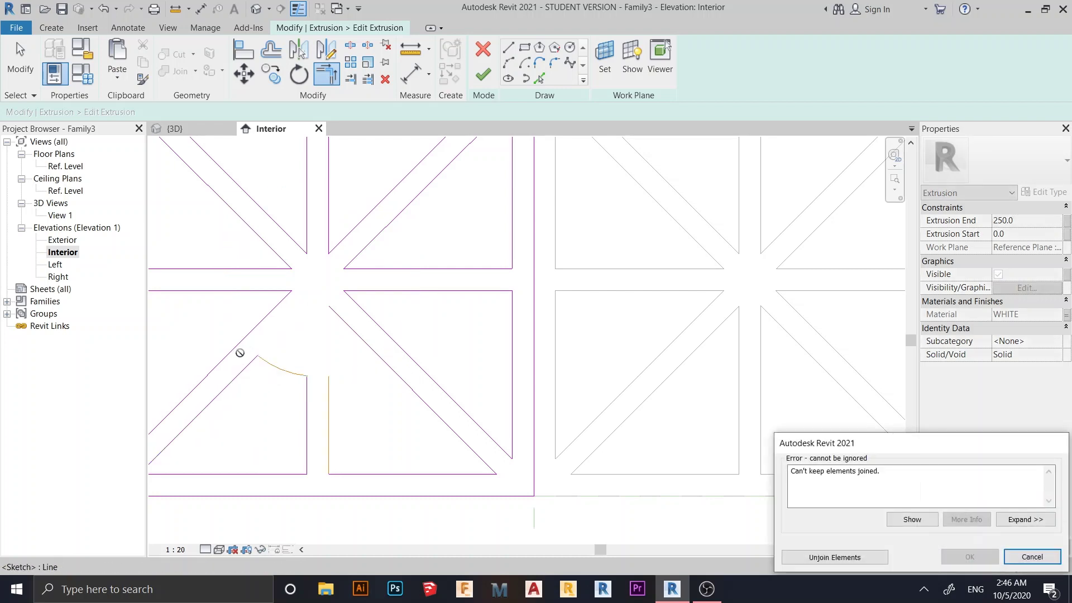
key(Escape)
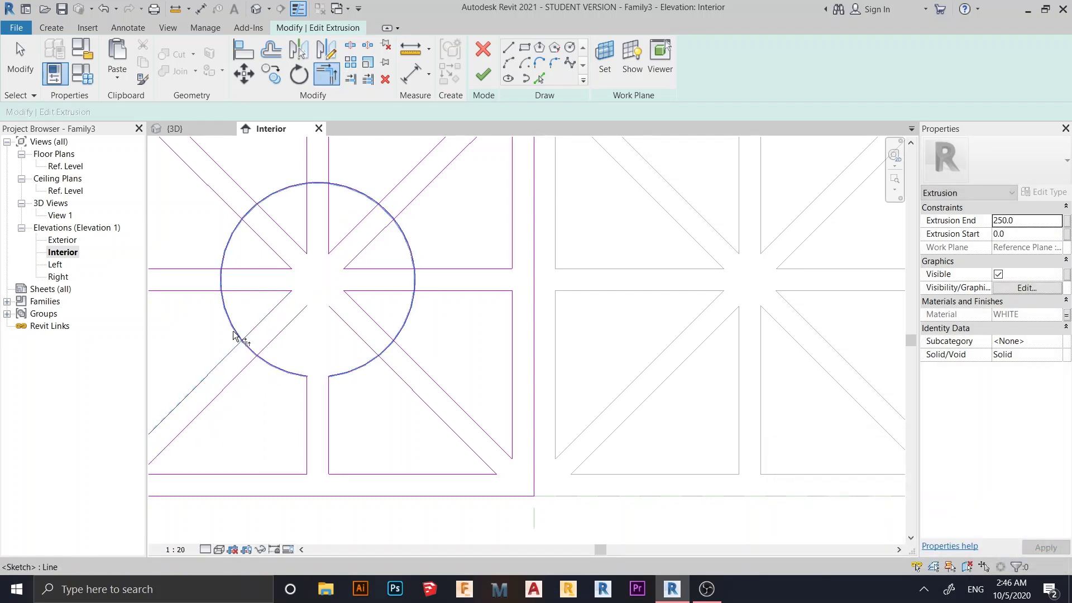
- Try to trim the circle against the left and upper-left opening lines, and undo those trims
mouse_move(206, 341)
middle_down()
mouse_move(270, 421)
mouse_move(351, 394)
middle_up()
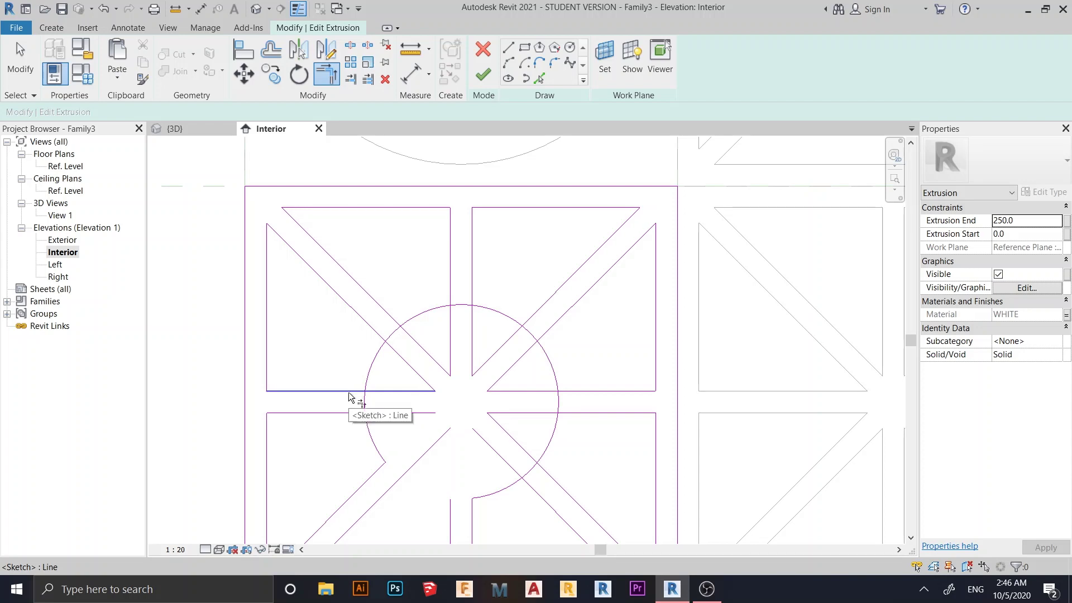
click(349, 395)
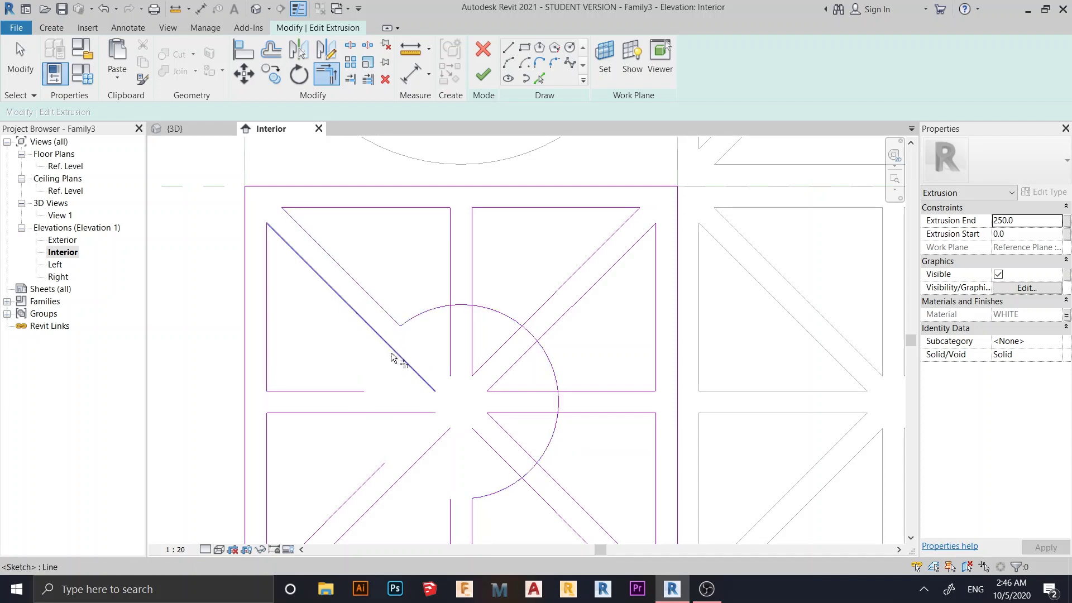
scroll(494, 411, down, 2)
mouse_move(495, 411)
middle_down()
mouse_move(444, 386)
mouse_move(427, 413)
mouse_move(432, 387)
middle_up()
scroll(414, 409, up, 1)
key(ctrl+z)
scroll(426, 414, up, 1)
scroll(426, 413, down, 1)
key(ctrl+z)
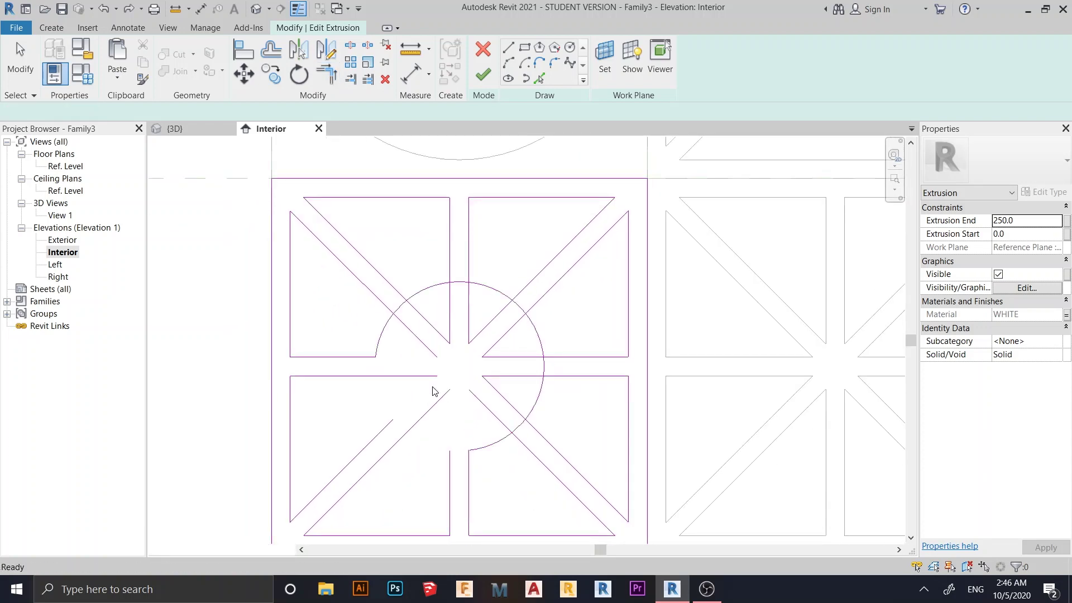
scroll(434, 391, up, 1)
key(ctrl+z)
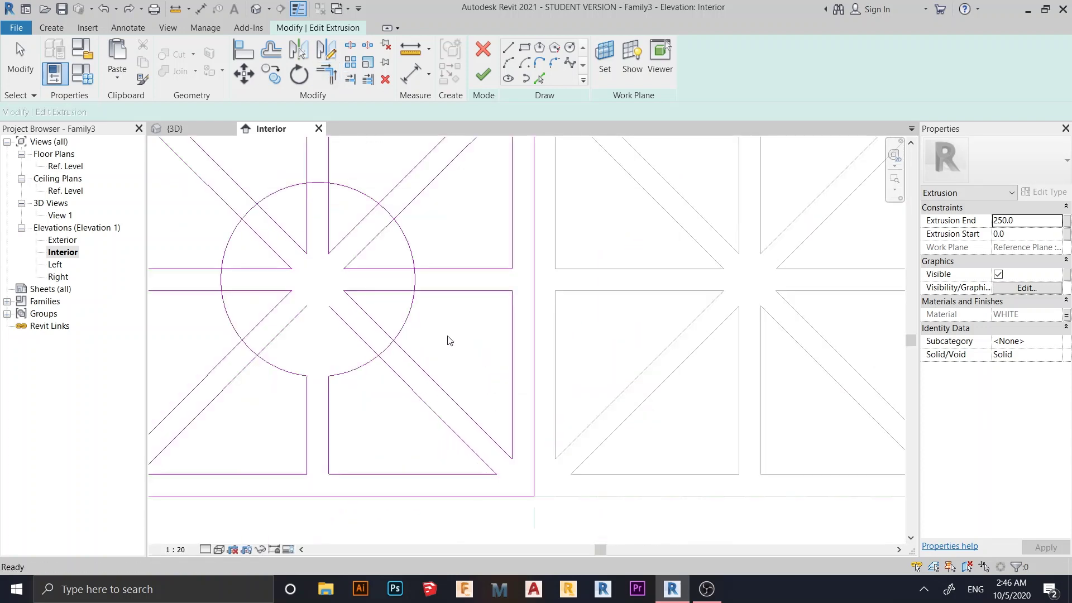
- Split the circle inside the lower-left diagonal gap and the left horizontal gap between the openings
middle_drag(266, 346, 366, 386)
scroll(364, 386, up, 2)
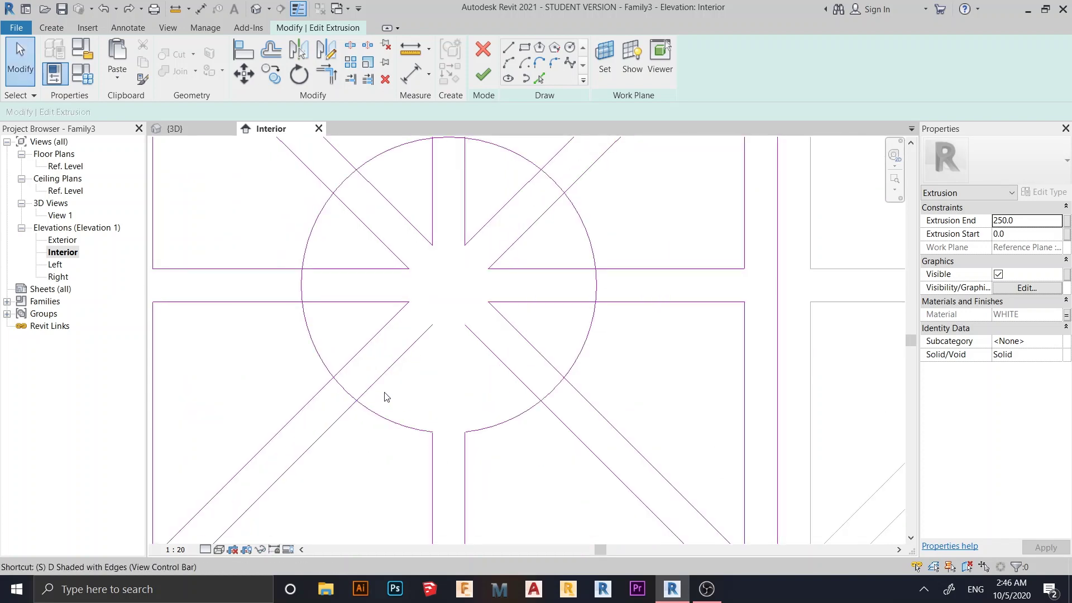
key(s)
key(l)
scroll(385, 394, up, 2)
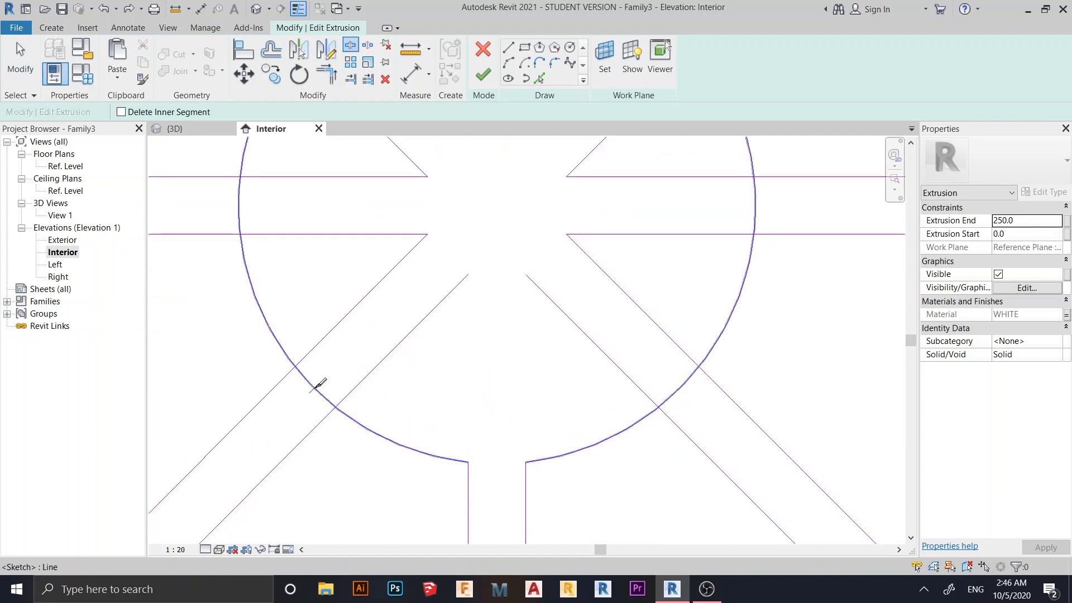
click(317, 386)
scroll(366, 515, down, 2)
scroll(325, 383, up, 2)
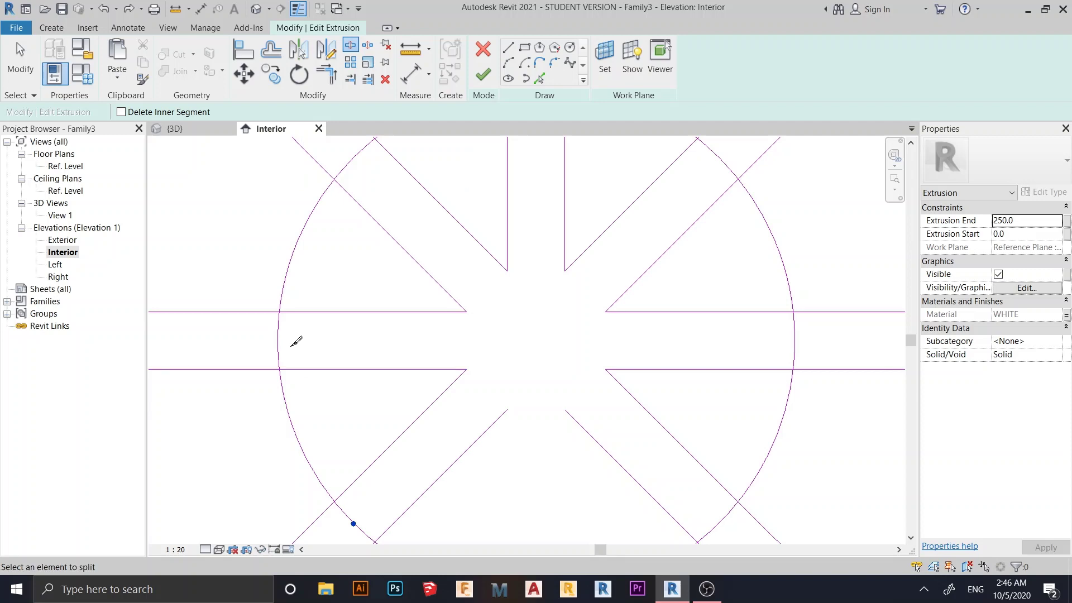
click(279, 339)
- Split the circle inside the upper-left, top, upper-right, right and lower-right gaps between the openings
middle_drag(313, 304, 340, 436)
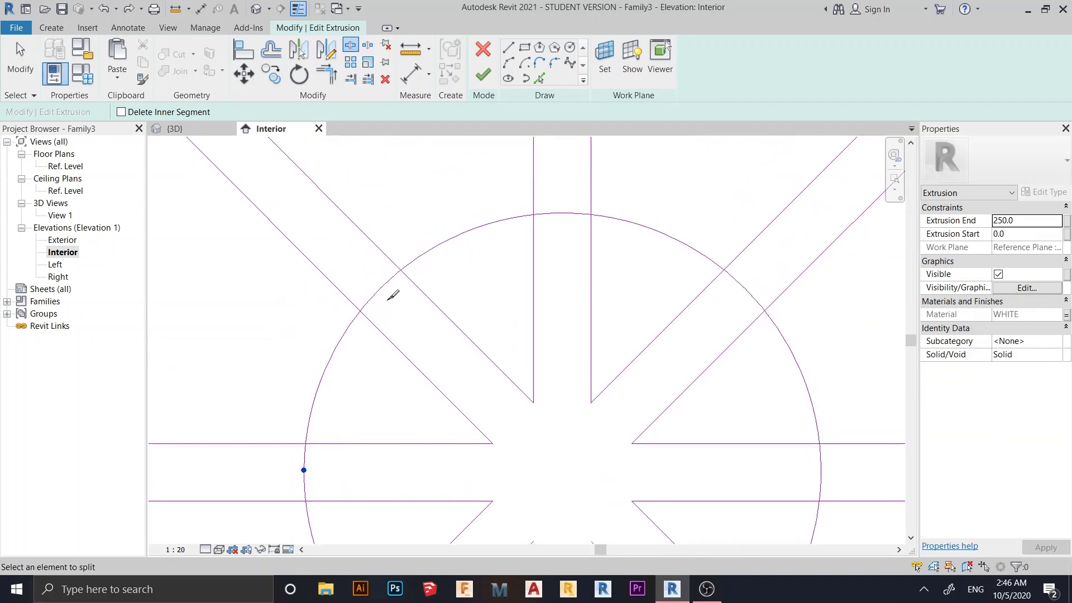
click(563, 217)
middle_drag(599, 279, 529, 228)
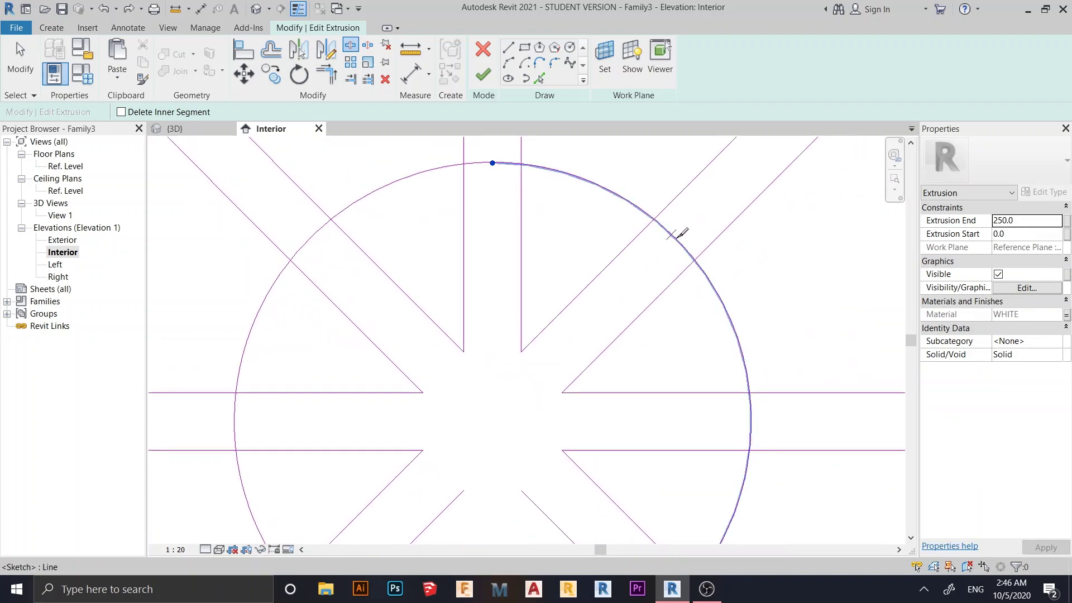
middle_drag(742, 337, 648, 184)
click(658, 273)
middle_drag(702, 312, 679, 213)
click(558, 354)
key(Escape)
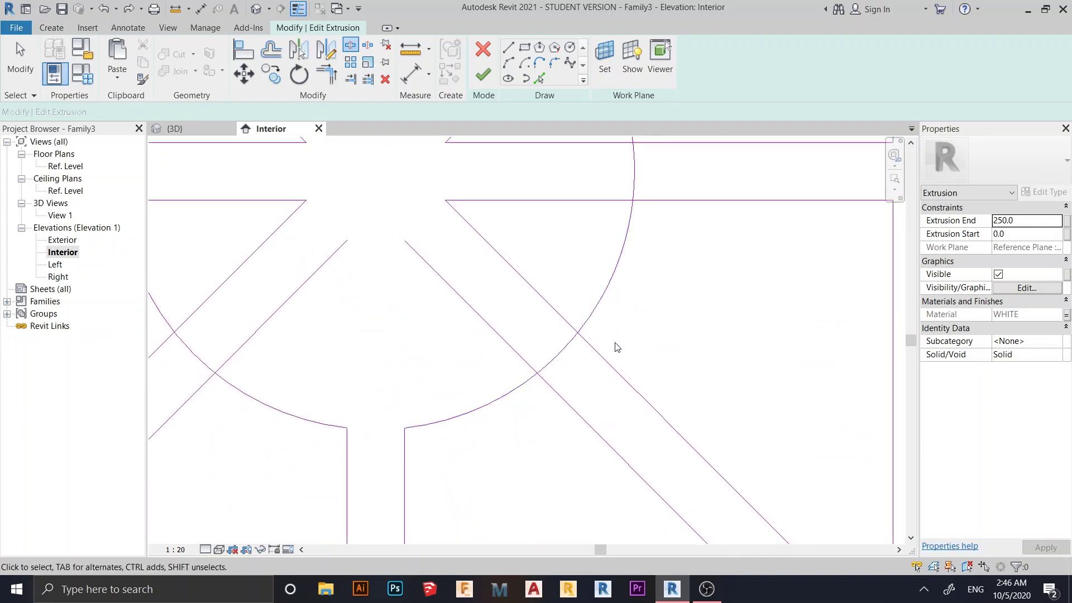
- Trim the inner corners of the two lower-right triangular openings back to their circle arcs
key(t)
key(r)
click(511, 386)
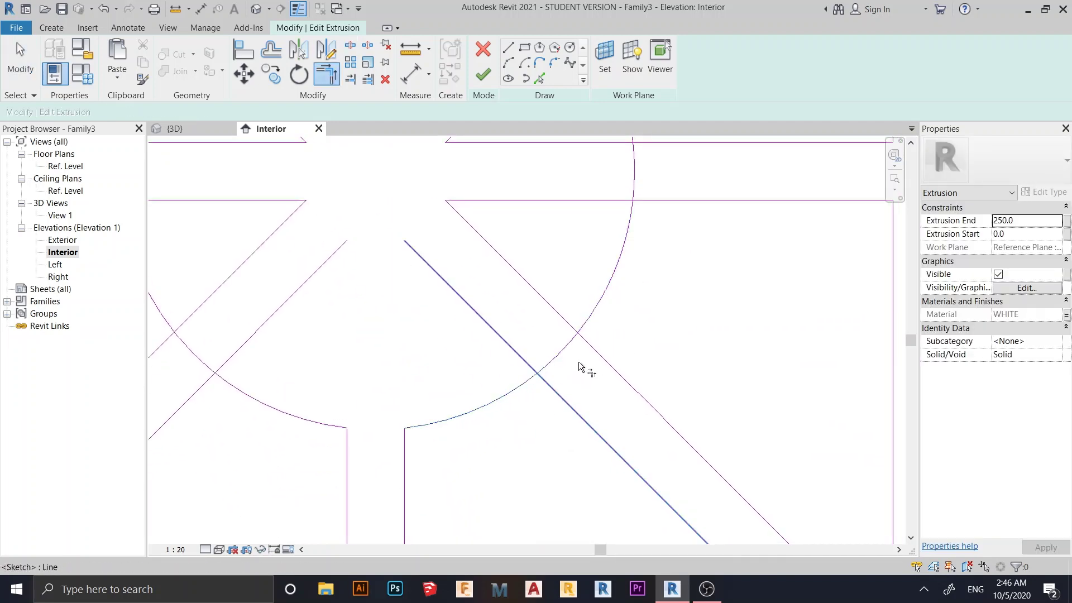
click(562, 397)
click(591, 345)
click(602, 298)
middle_drag(635, 262, 618, 371)
click(611, 356)
click(635, 308)
- Trim the inner corners of the two upper-right triangular openings back to their circle arcs
click(638, 254)
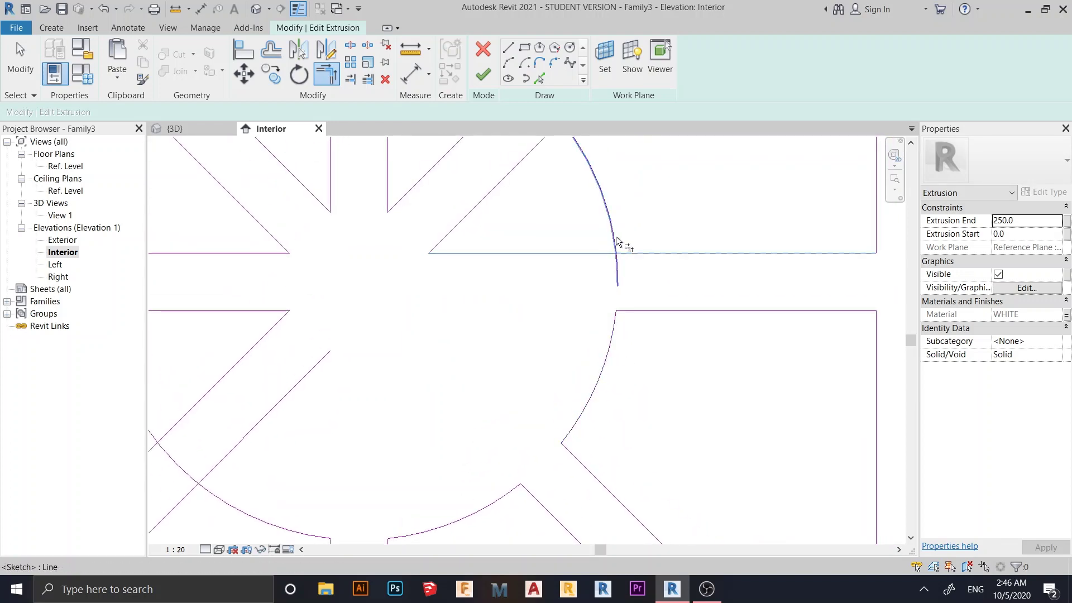
click(616, 241)
middle_drag(635, 306, 668, 497)
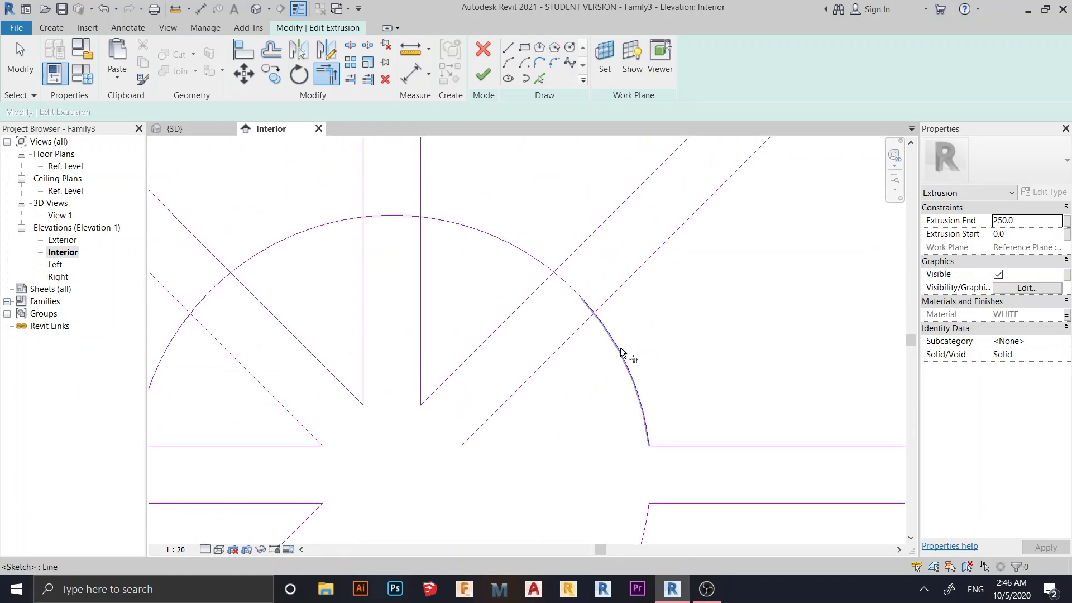
click(587, 254)
click(537, 257)
scroll(544, 258, down, 3)
middle_drag(551, 259, 540, 294)
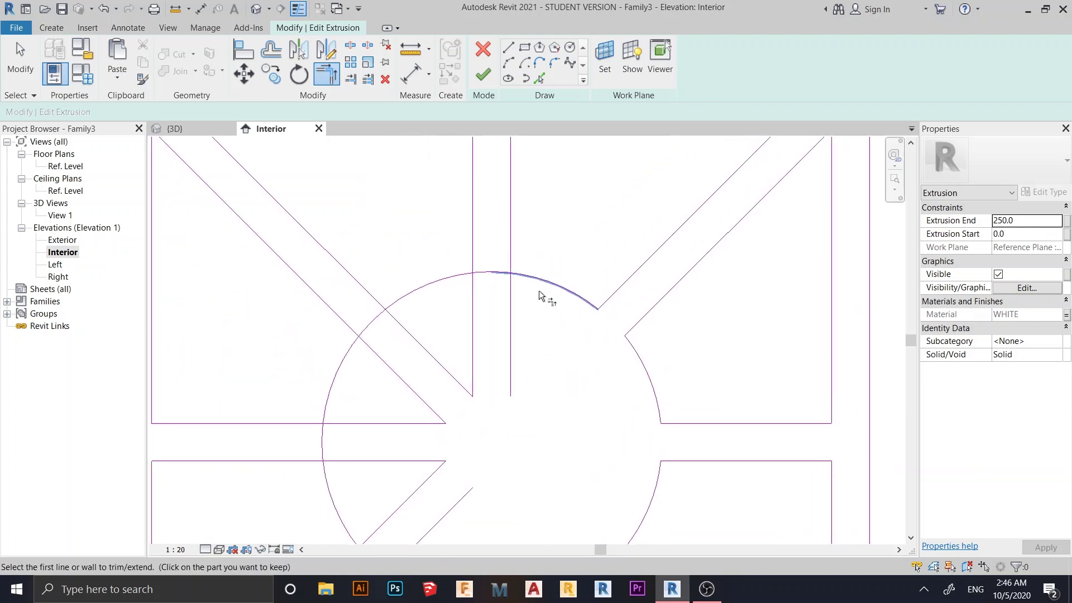
click(506, 263)
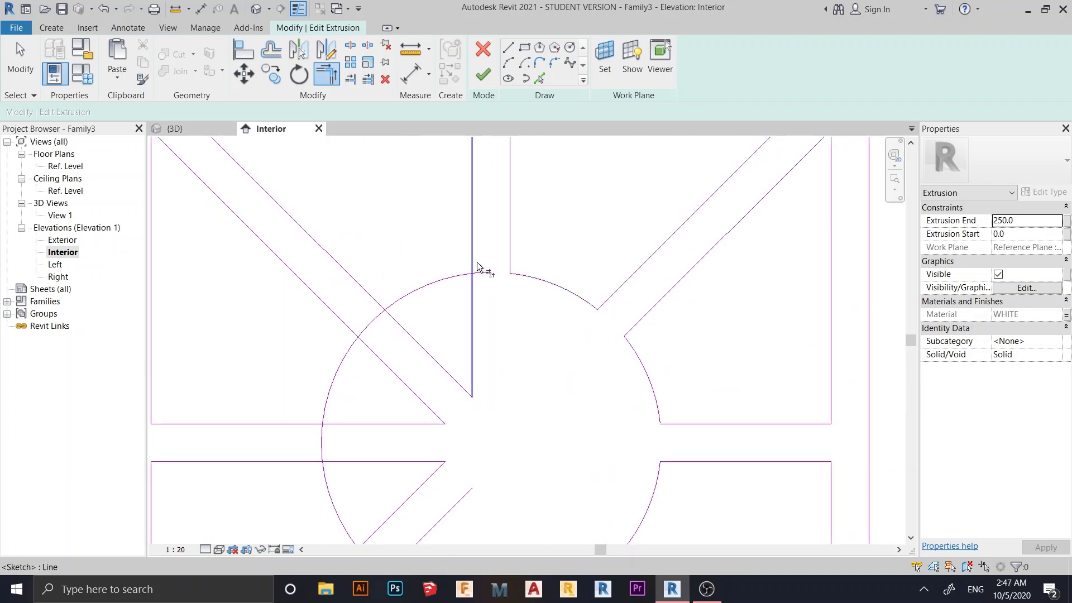
- Trim the two upper-left openings and the lower-left opening's horizontal edge to their circle arcs
click(458, 276)
middle_drag(450, 298, 498, 260)
click(450, 291)
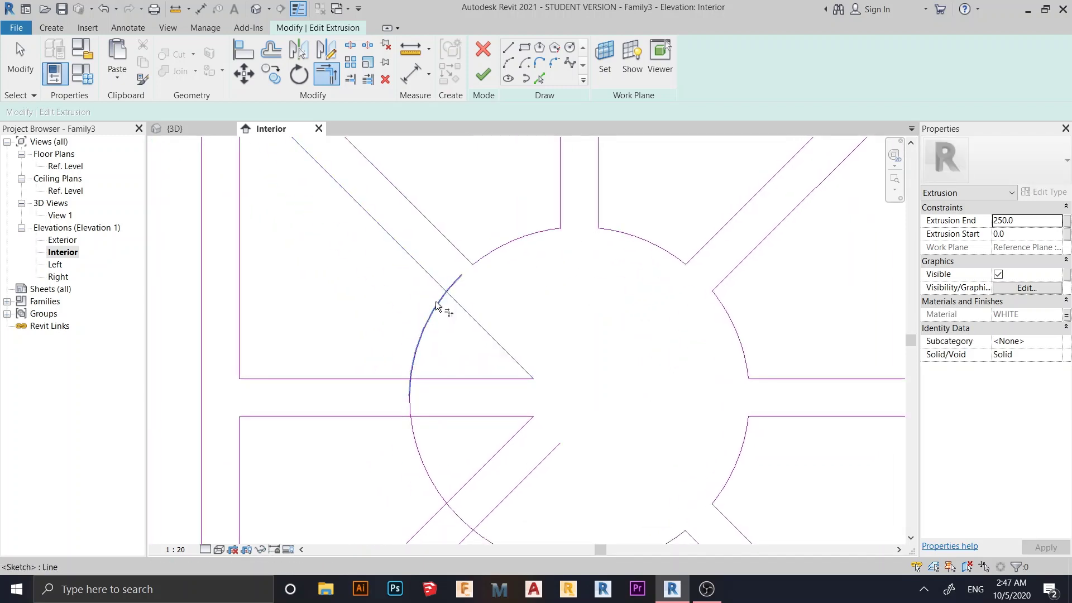
click(463, 316)
middle_drag(503, 322, 573, 256)
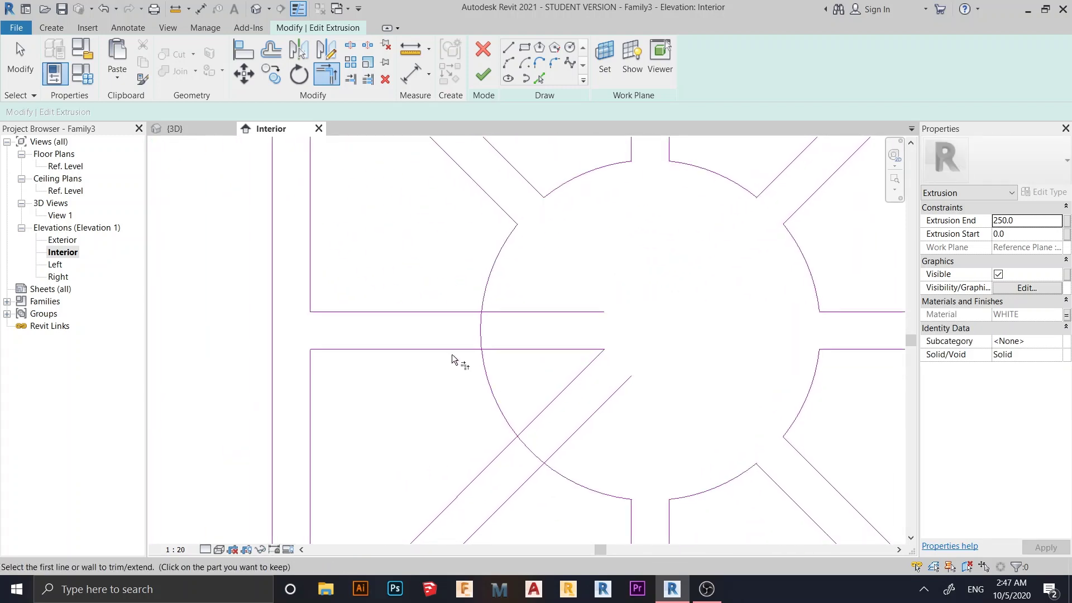
click(466, 350)
click(484, 363)
click(469, 313)
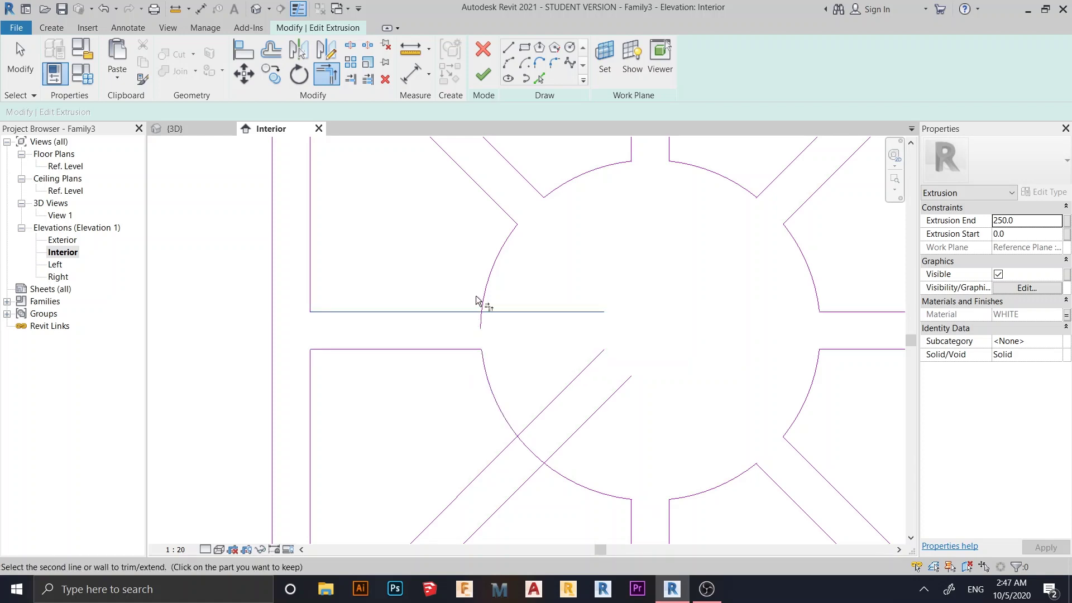
click(484, 297)
- Trim the diagonal edges of the two lower-left openings to their circle arcs and finish the block's sketch
scroll(454, 279, down, 2)
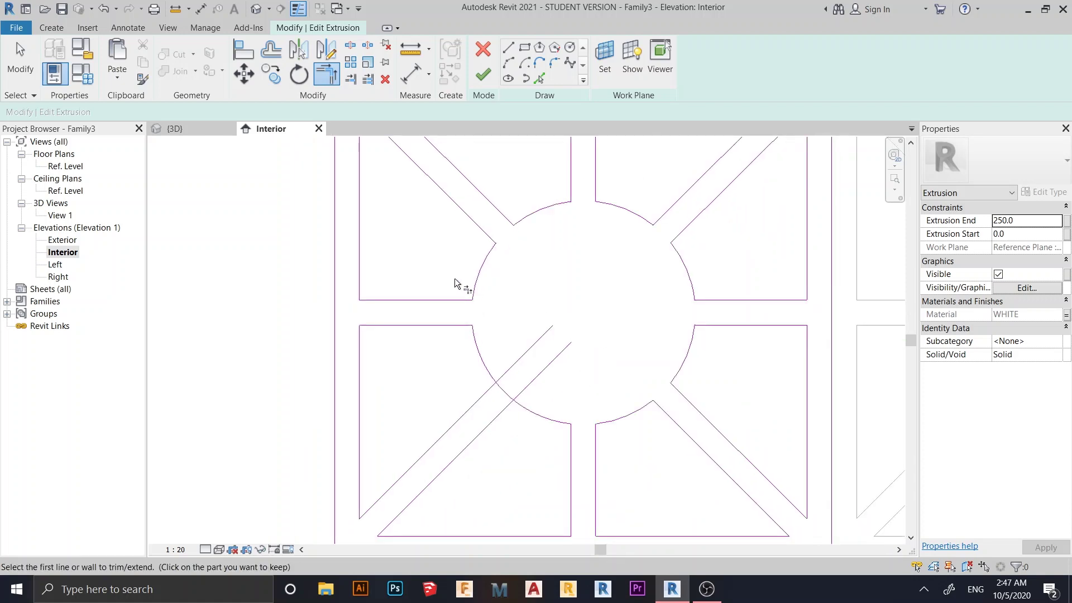
click(492, 388)
click(494, 399)
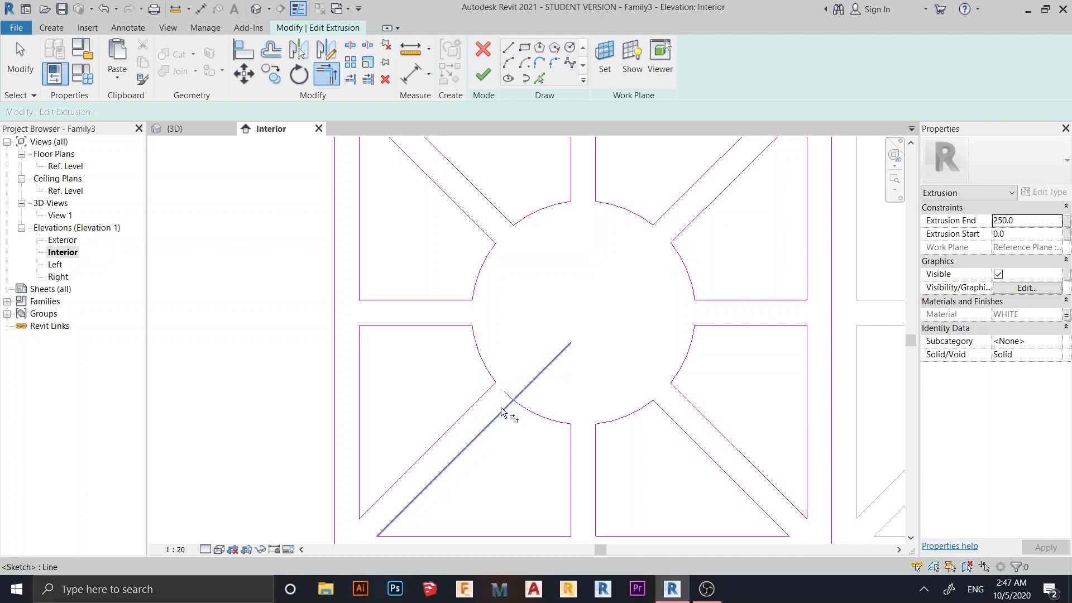
click(502, 409)
click(521, 407)
key(Escape)
scroll(594, 447, down, 4)
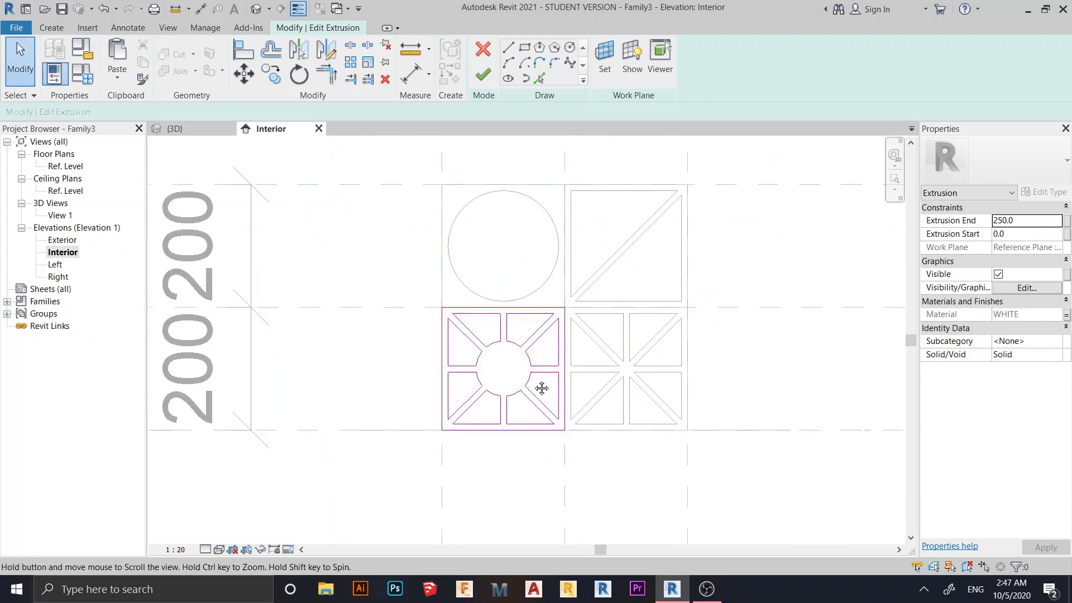
click(483, 78)
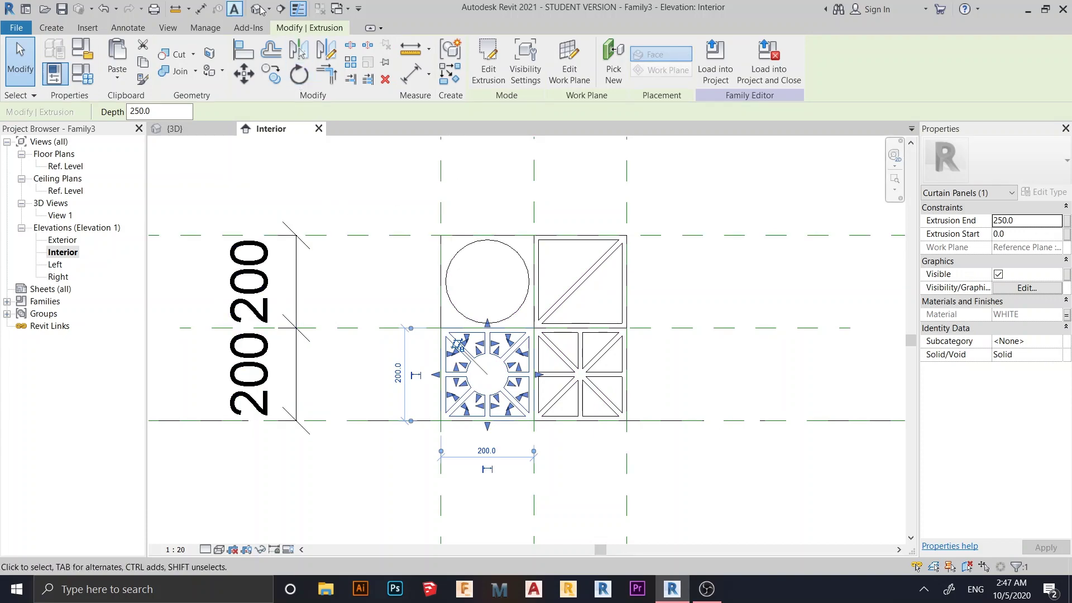
- Open the 3D view and set the extrusion end of the block with the diagonal opening to 150 mm
click(255, 10)
shift+middle_drag(447, 464, 670, 390)
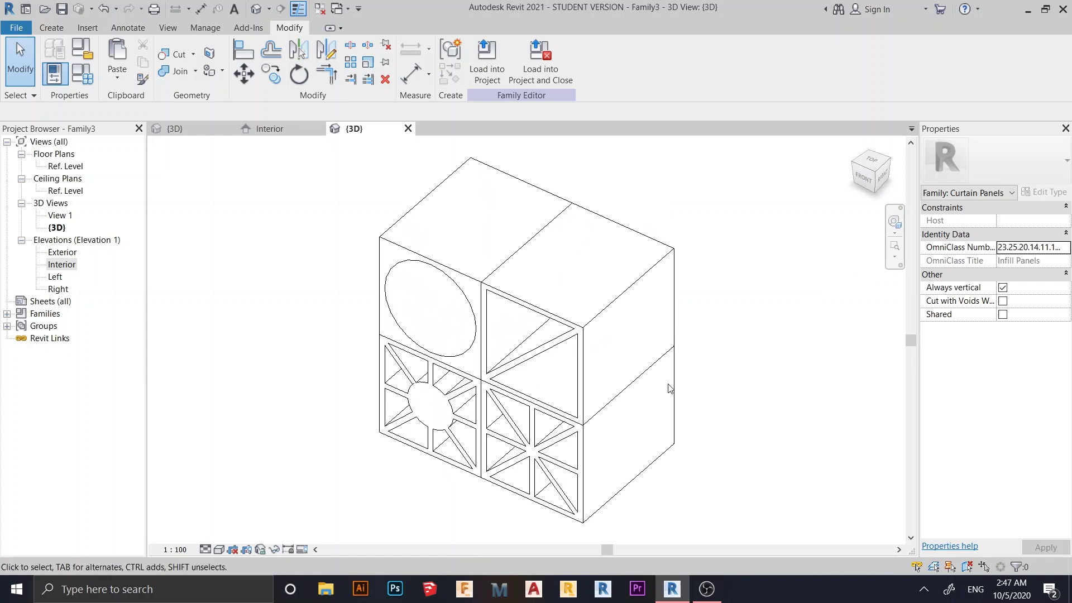
click(608, 299)
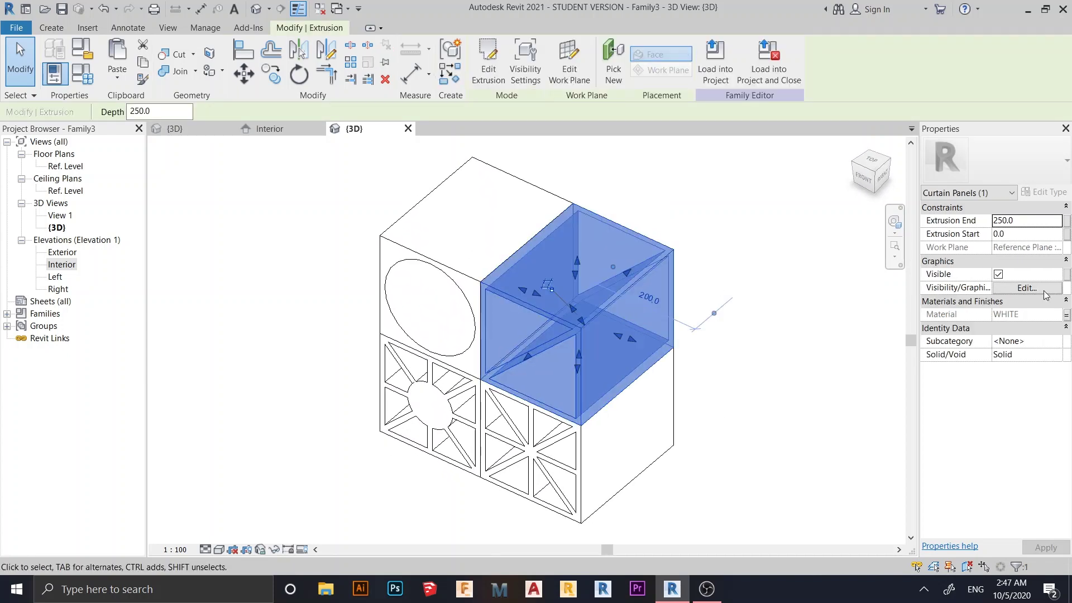
click(1031, 220)
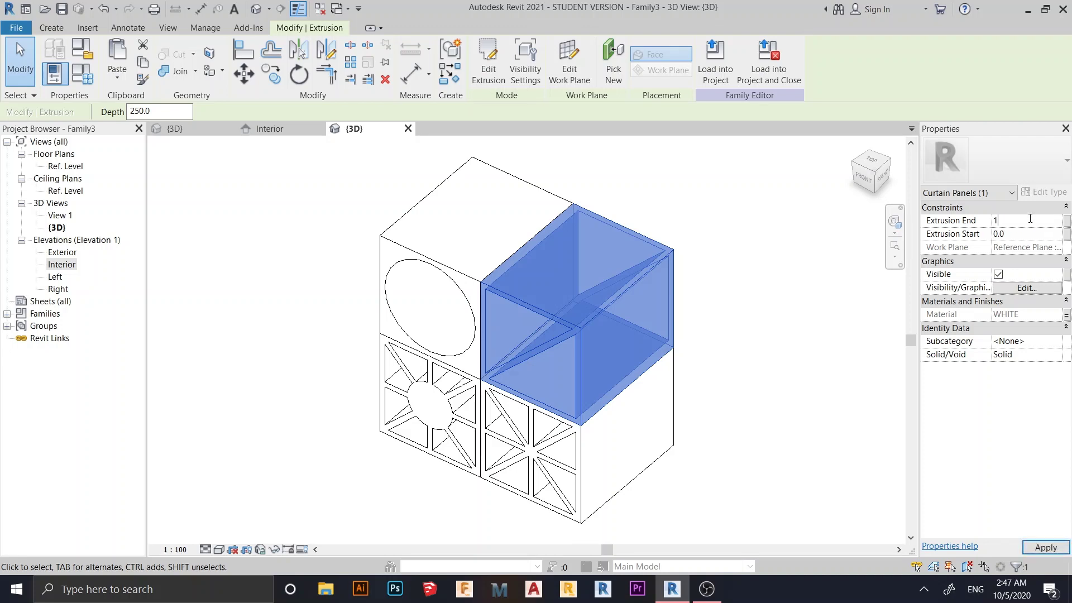
click(680, 253)
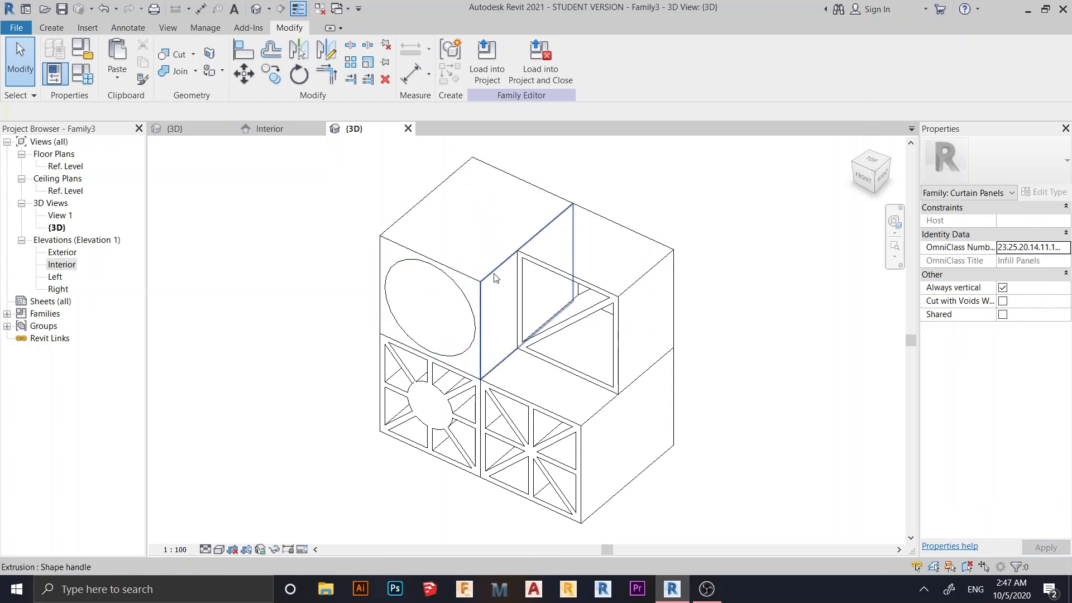
- Select the circular, circle-centred and eight-triangle blocks together and set their extrusion end to 150 mm
click(379, 290)
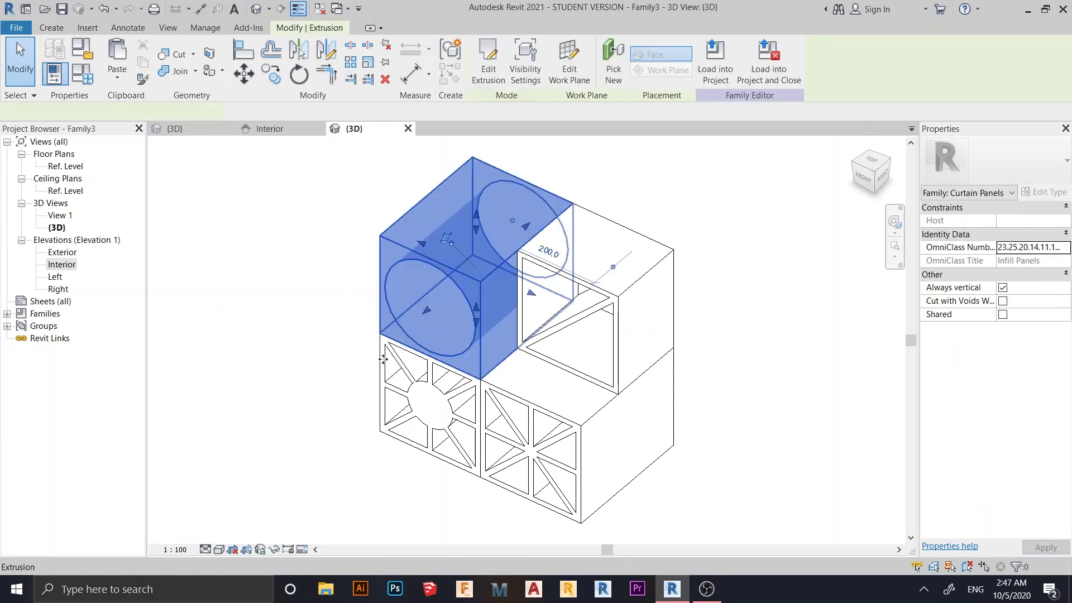
ctrl+click(488, 478)
ctrl+click(492, 482)
click(1033, 225)
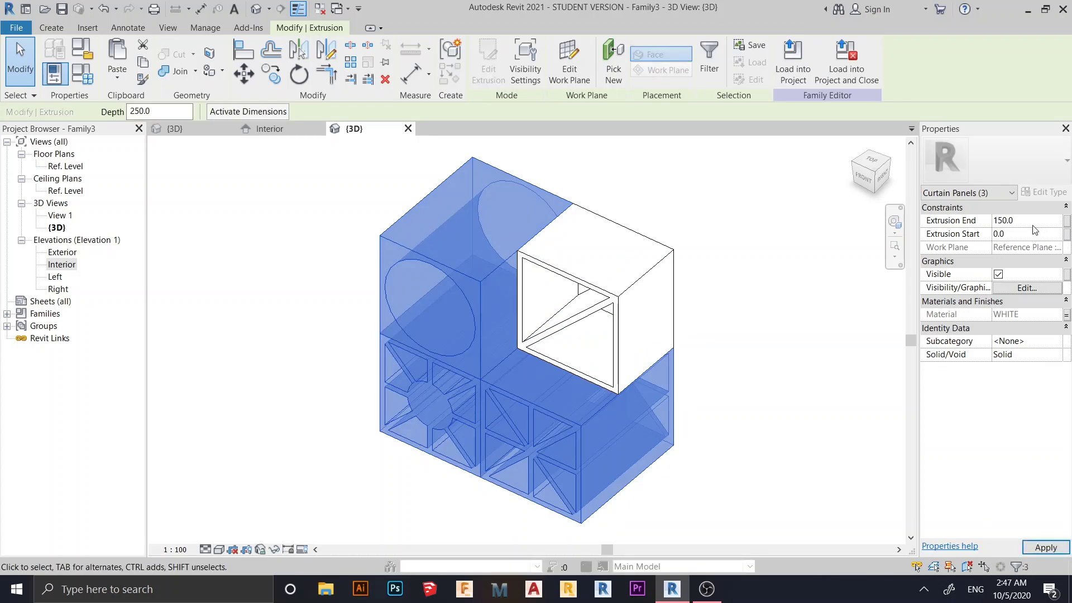
click(1046, 548)
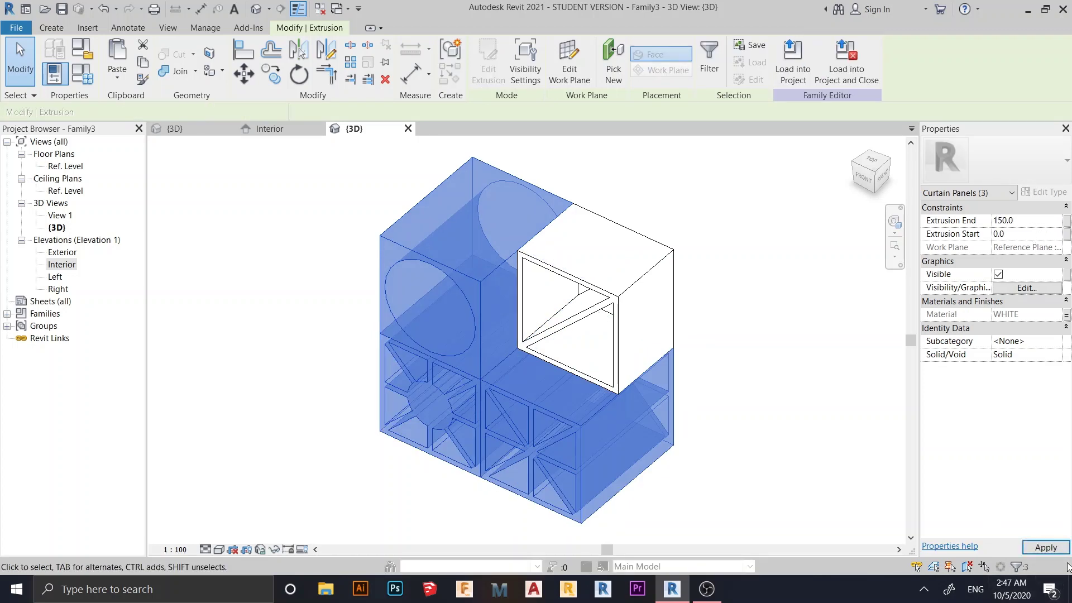
click(773, 494)
scroll(772, 492, down, 3)
shift+middle_drag(659, 442, 869, 254)
scroll(592, 374, up, 3)
shift+middle_drag(433, 410, 481, 485)
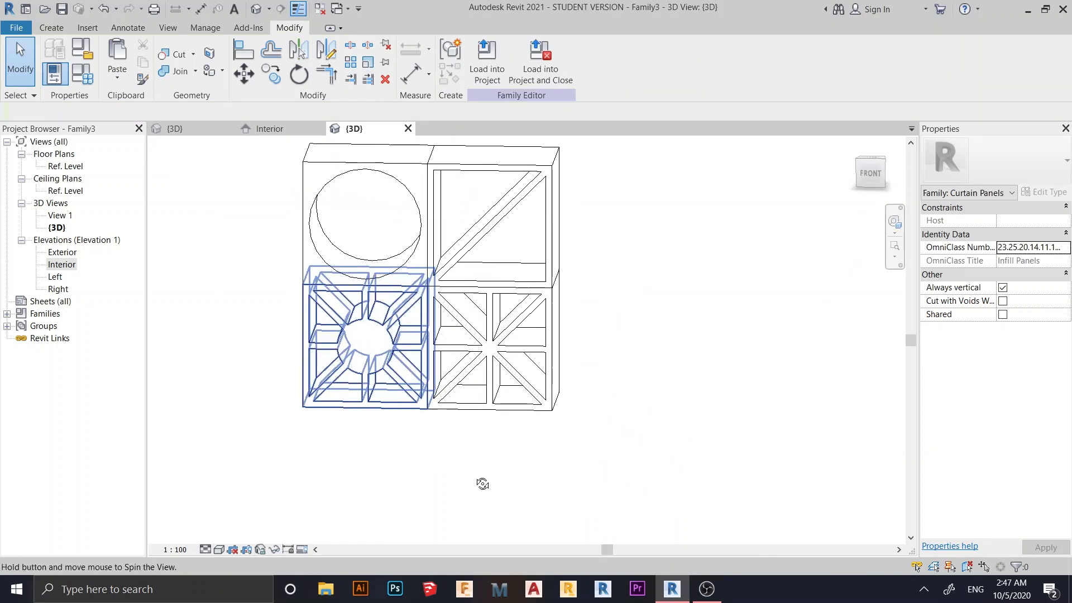
shift+middle_drag(452, 442, 578, 457)
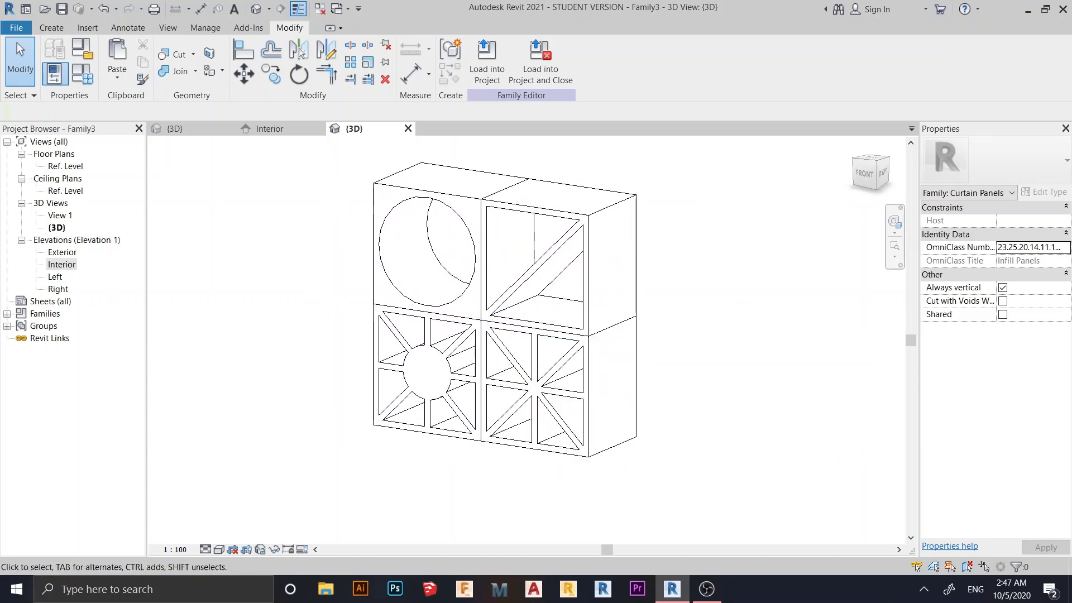
- Load the block panel family into the project and set the building's 3D view to Hidden Line style
click(484, 72)
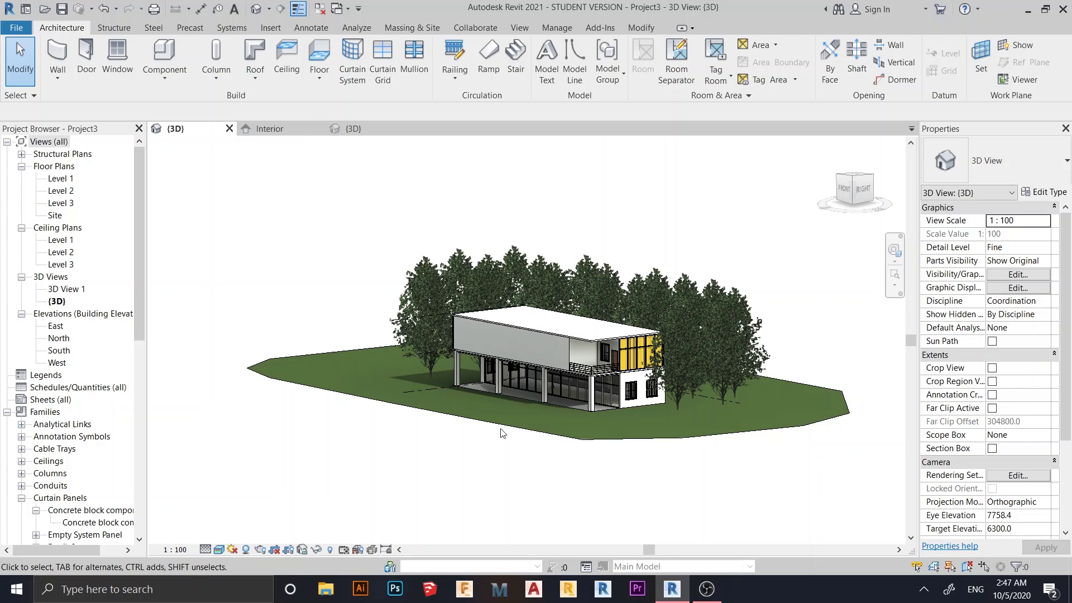
scroll(602, 400, up, 5)
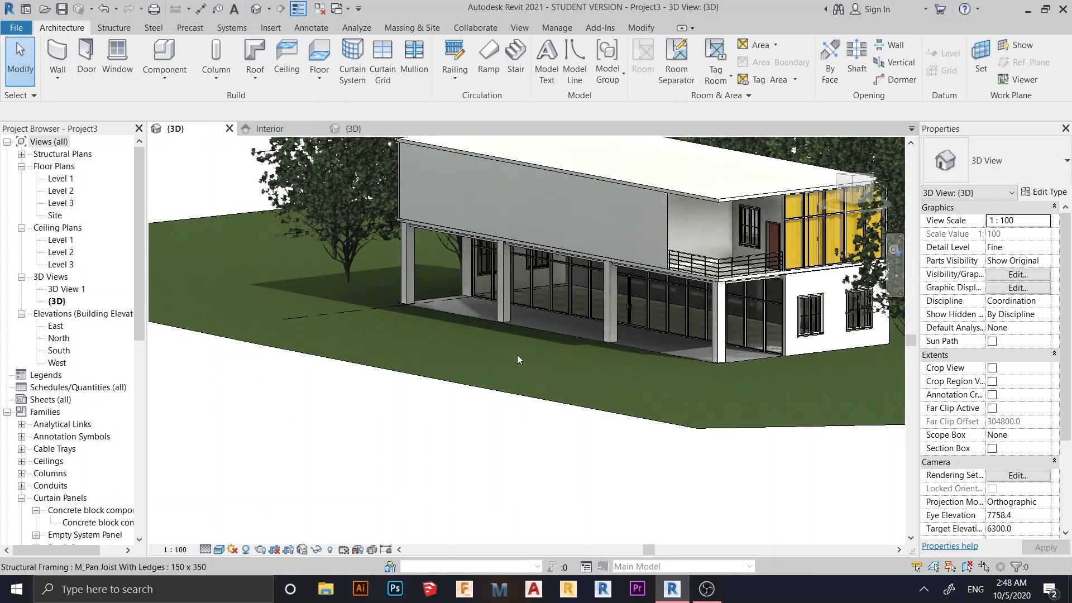
scroll(417, 325, down, 3)
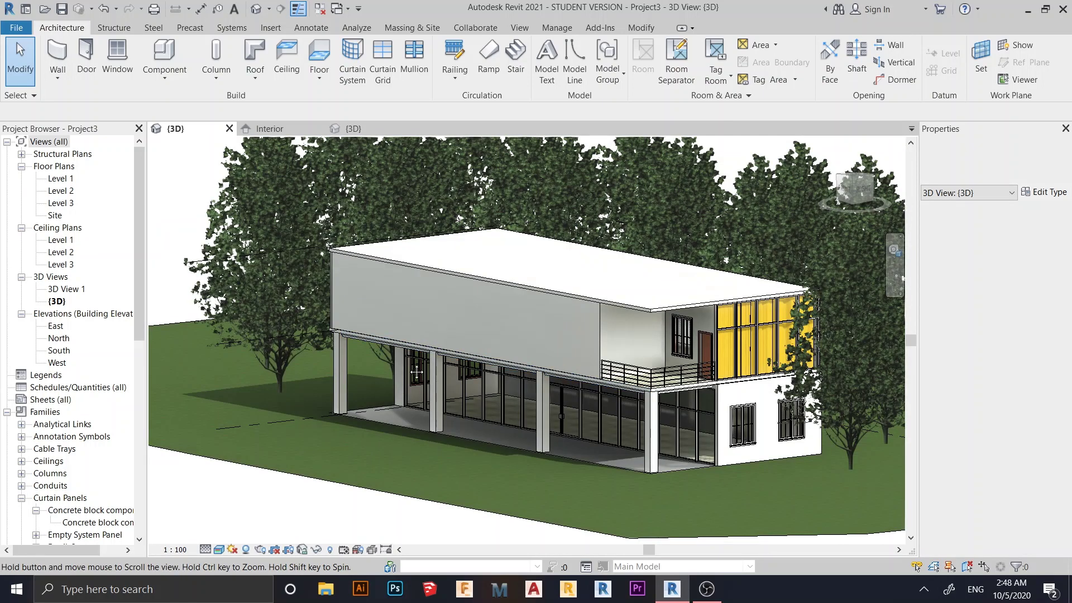
click(219, 550)
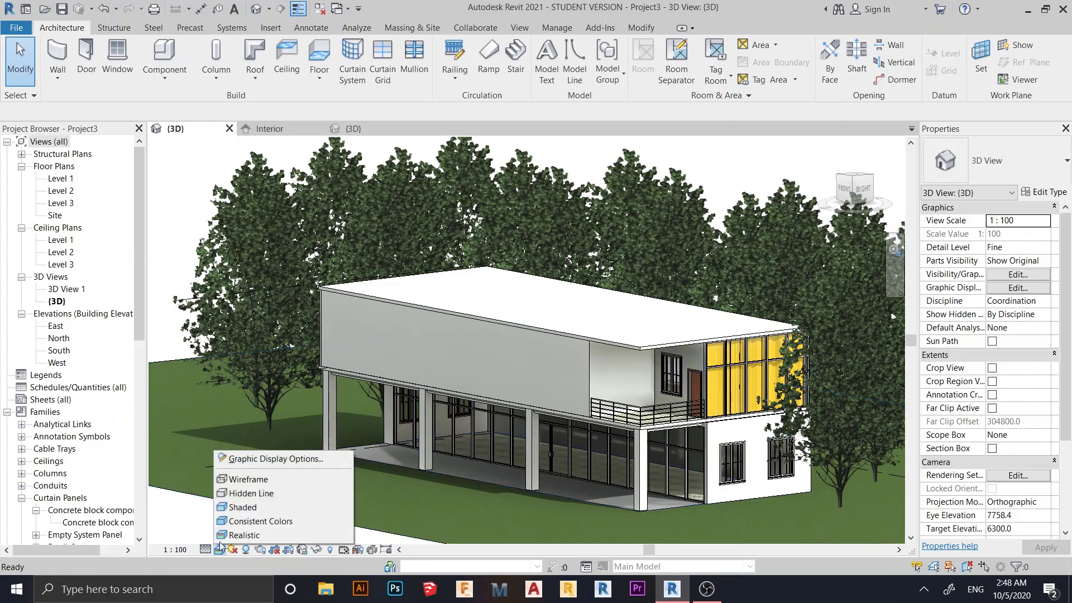
click(242, 496)
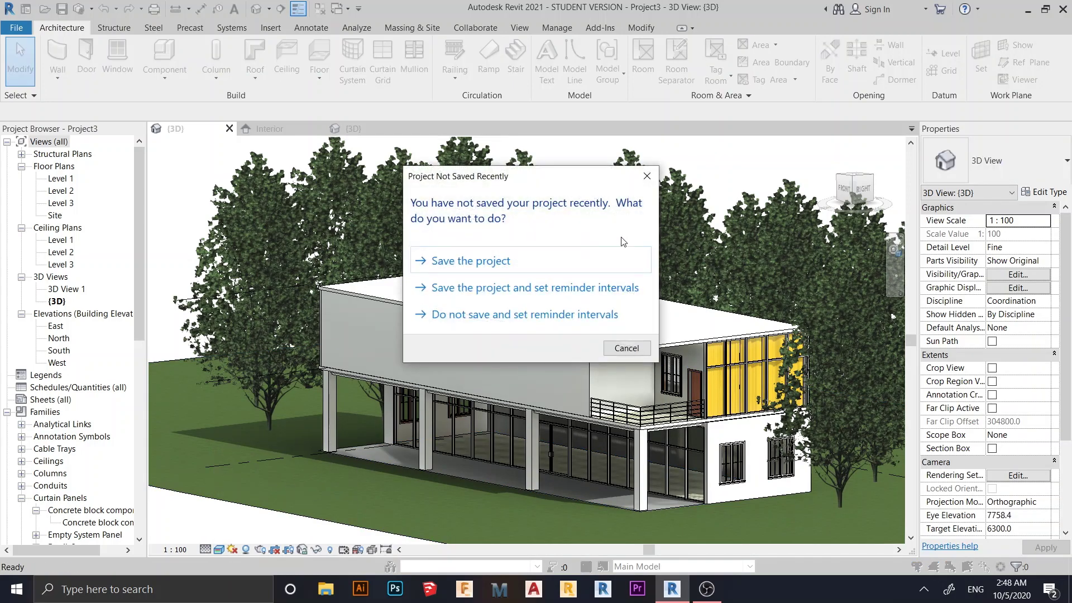
click(642, 178)
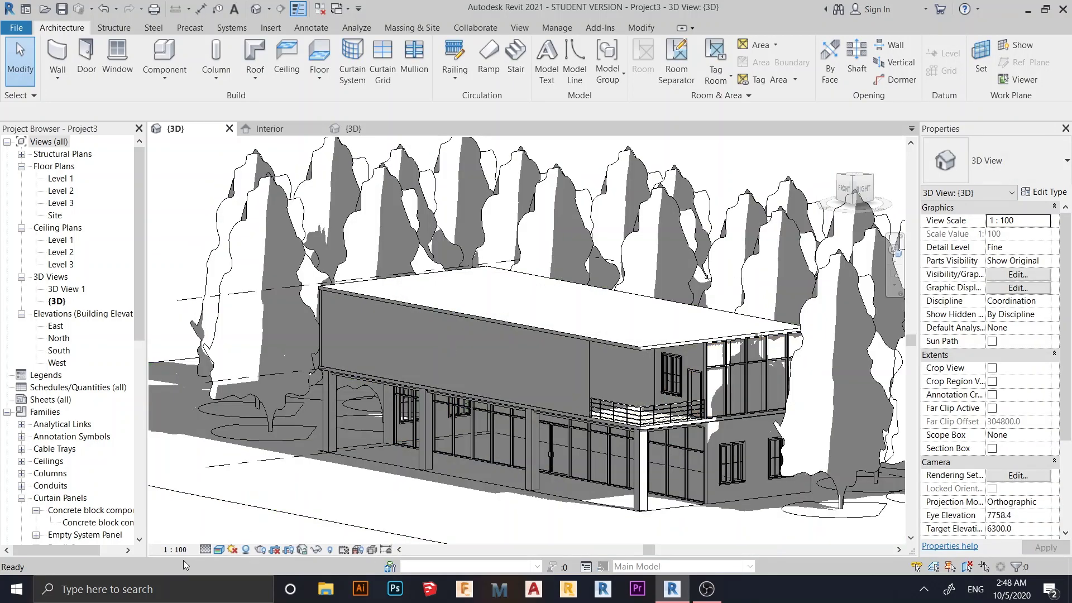
- Open the Level 2 floor plan and draw a curtain wall about 17400 mm long within the building's long front wall
double_click(61, 191)
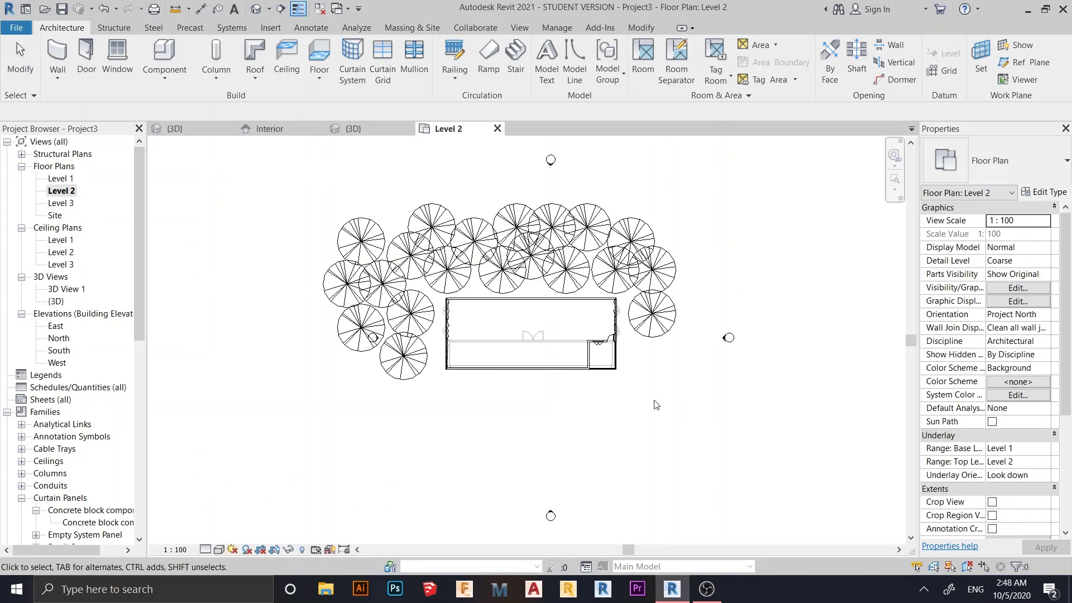
scroll(512, 378, up, 5)
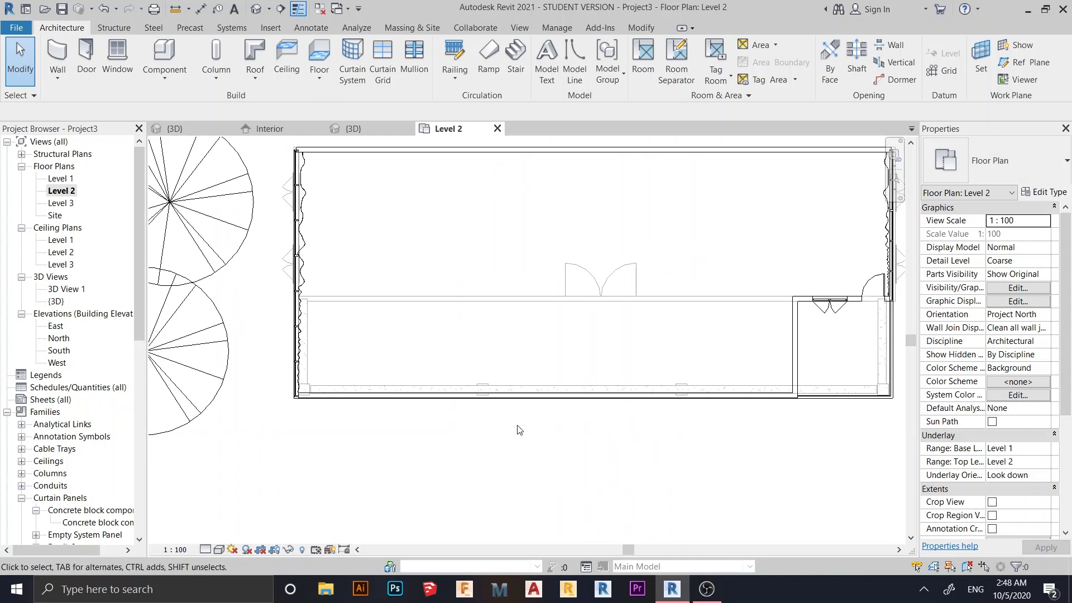
key(w)
key(a)
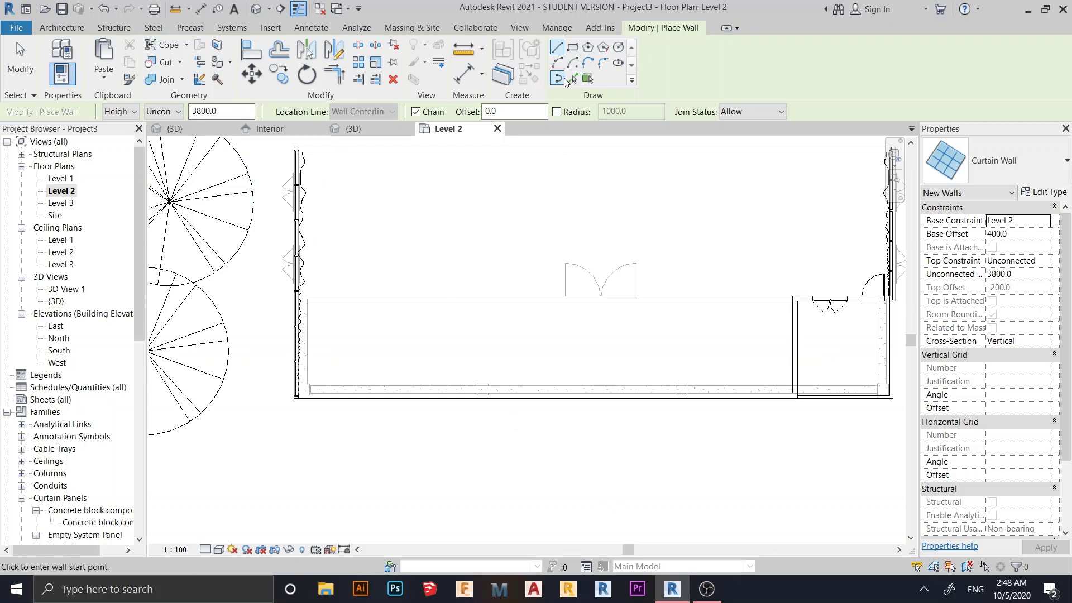
scroll(311, 392, up, 2)
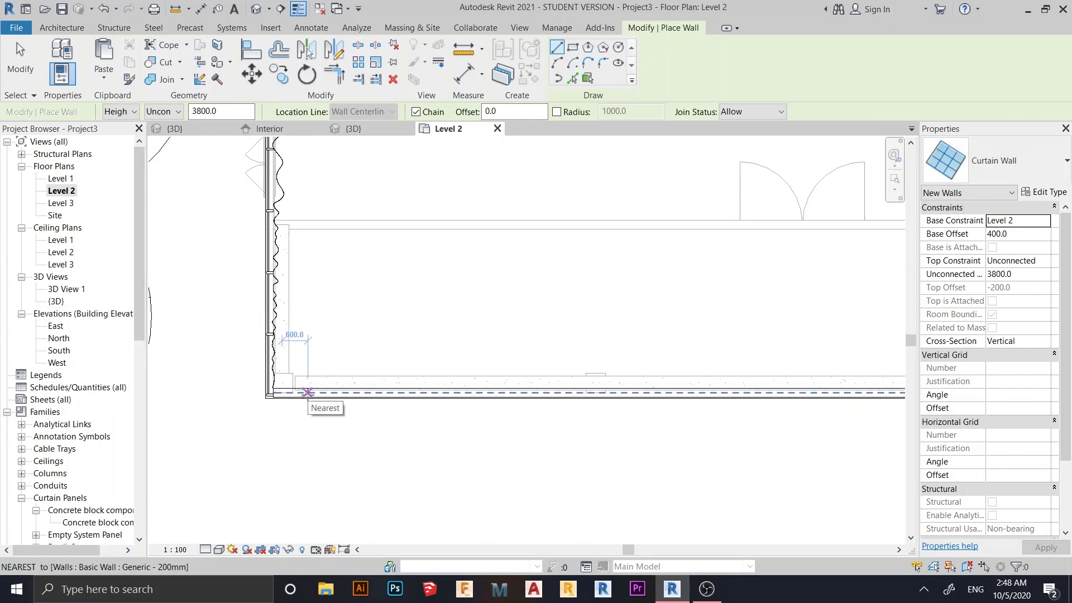
click(308, 393)
scroll(782, 408, down, 2)
middle_drag(782, 408, 514, 412)
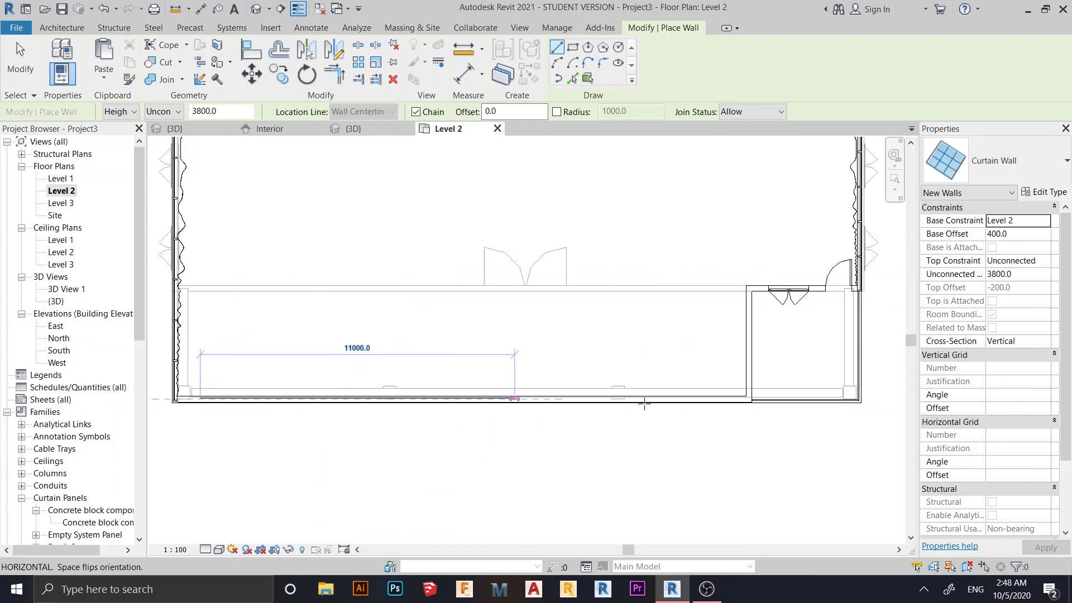
click(698, 399)
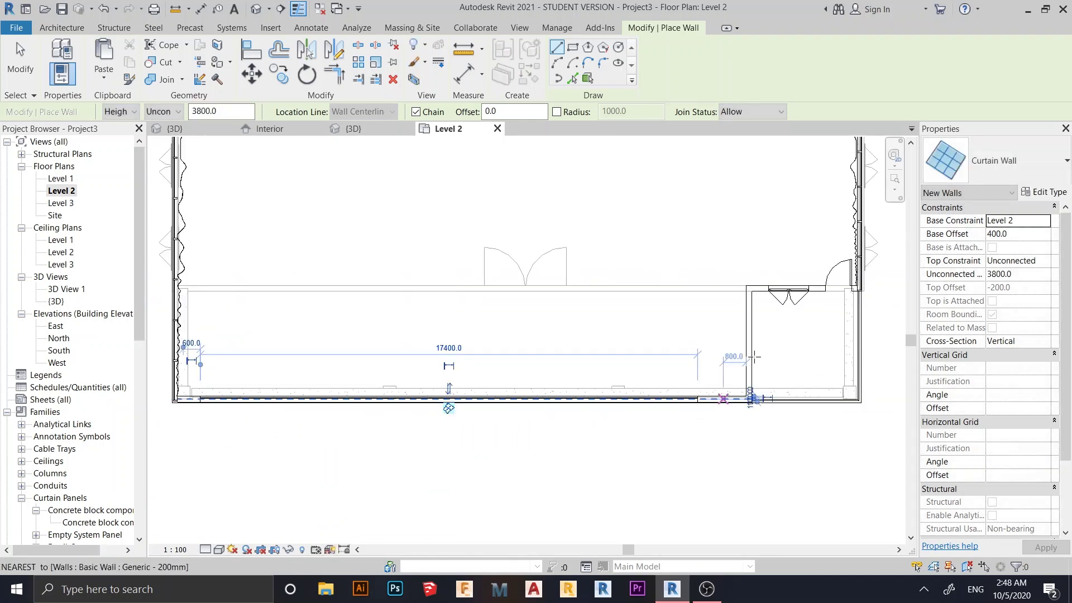
key(Escape)
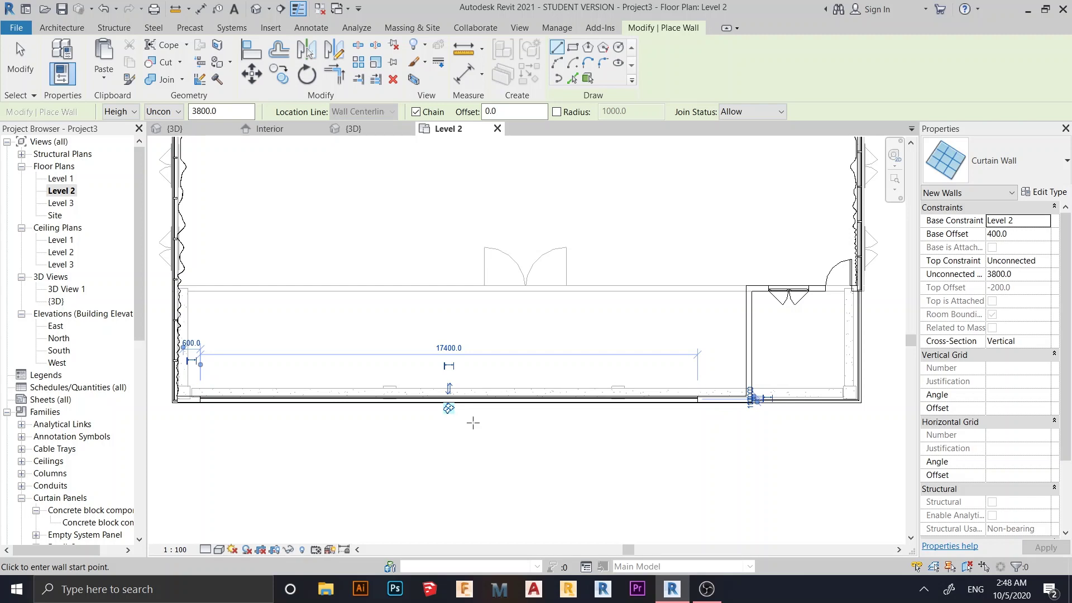
- Draw a short curtain wall about 1900 mm long within the balcony's side wall and leave the Wall command
click(749, 373)
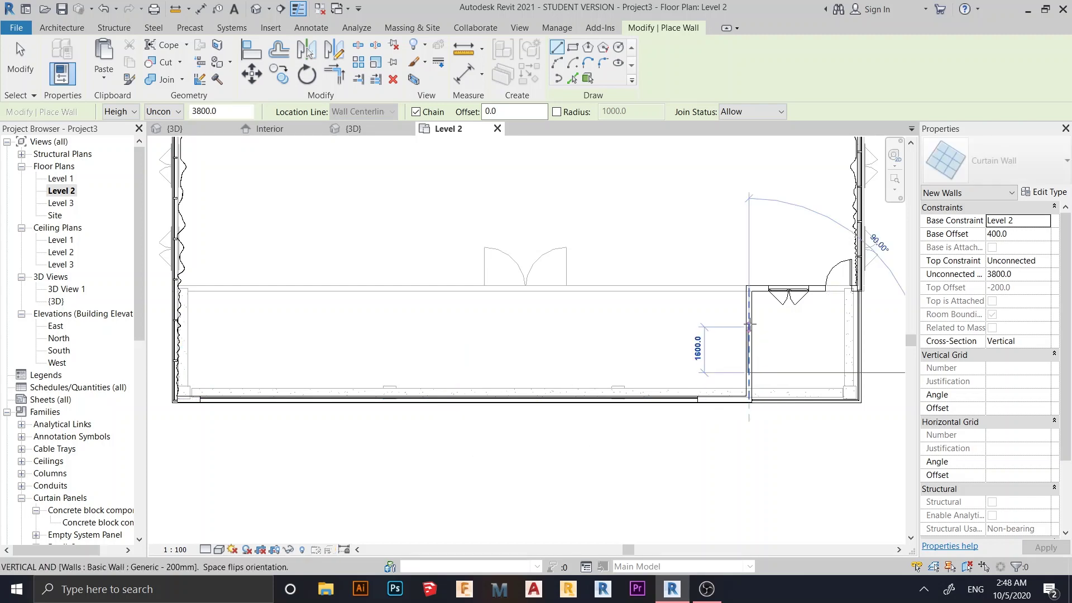
key(Escape)
key(Escape)
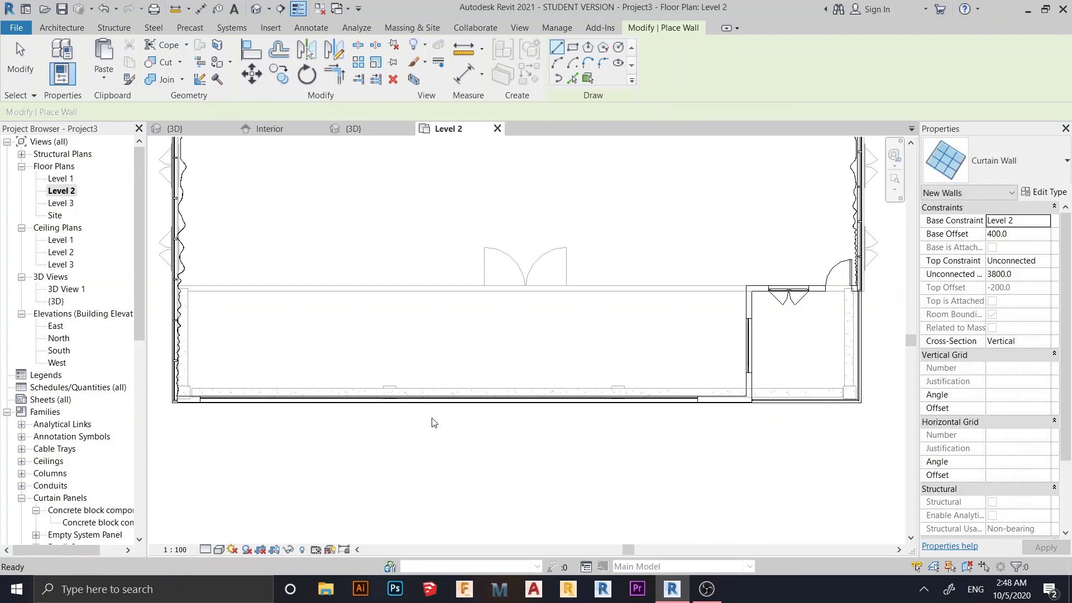
- Set the length of the curtain wall in the long front wall to 16000 mm
click(448, 403)
middle_drag(457, 380, 535, 410)
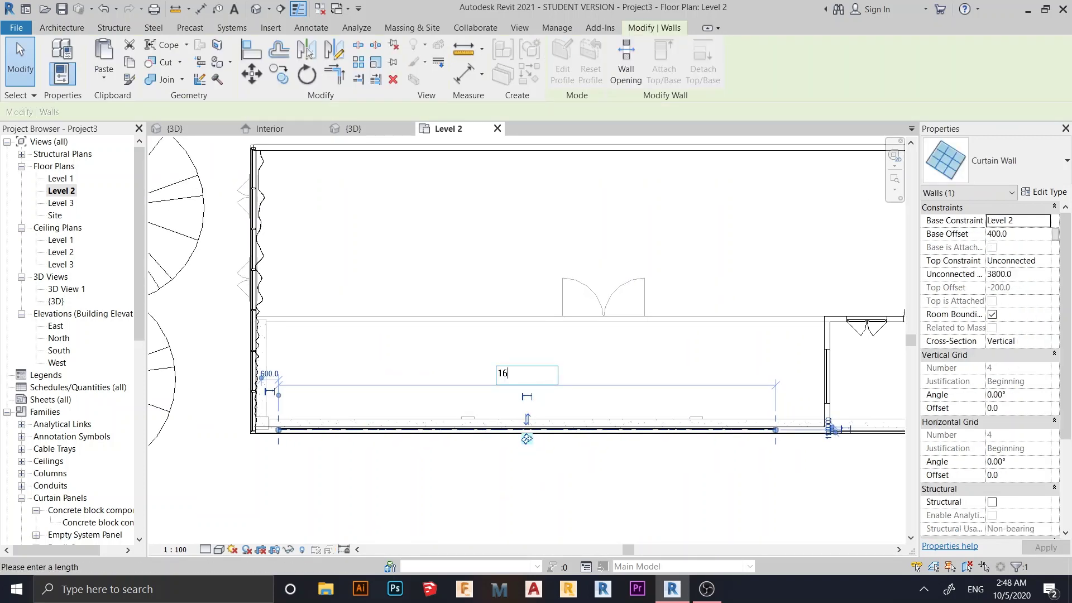
key(Return)
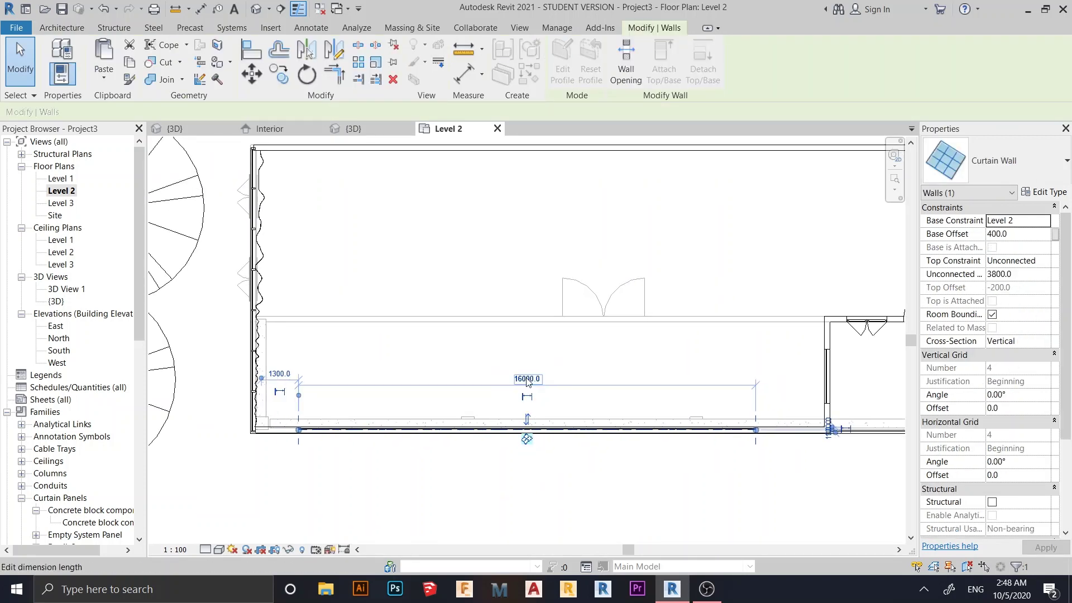
- Try to lengthen the short curtain wall across the balcony's side wall
click(826, 385)
click(779, 376)
scroll(761, 401, up, 1)
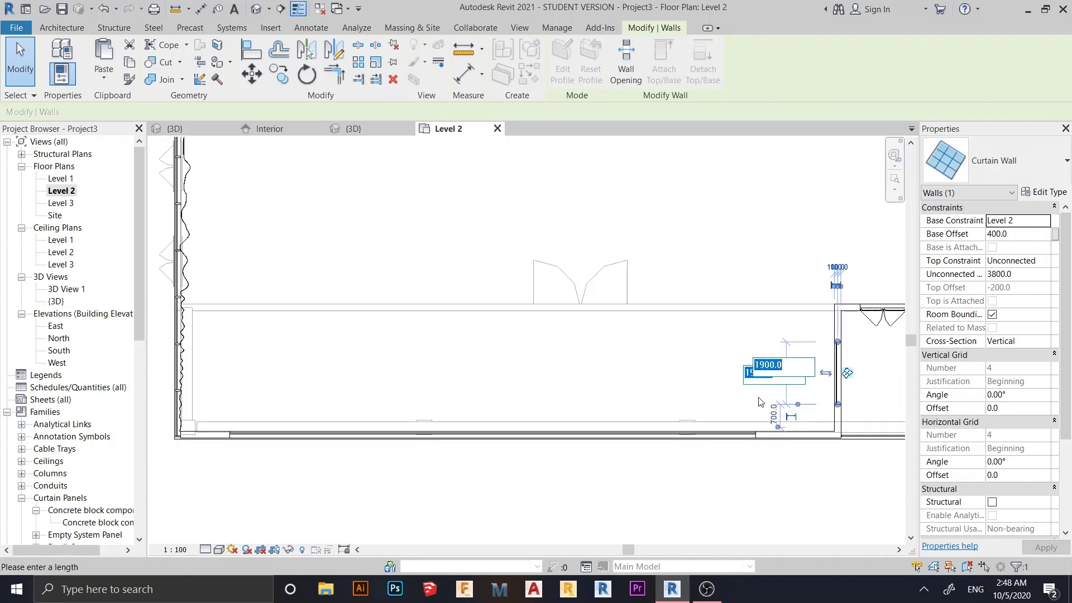
scroll(759, 401, up, 1)
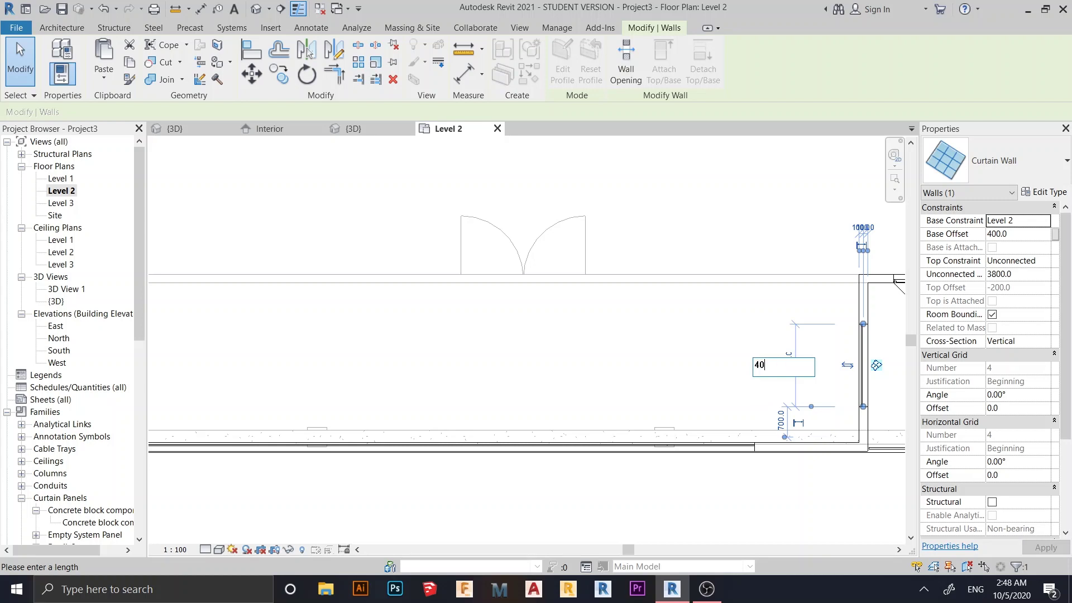
key(Return)
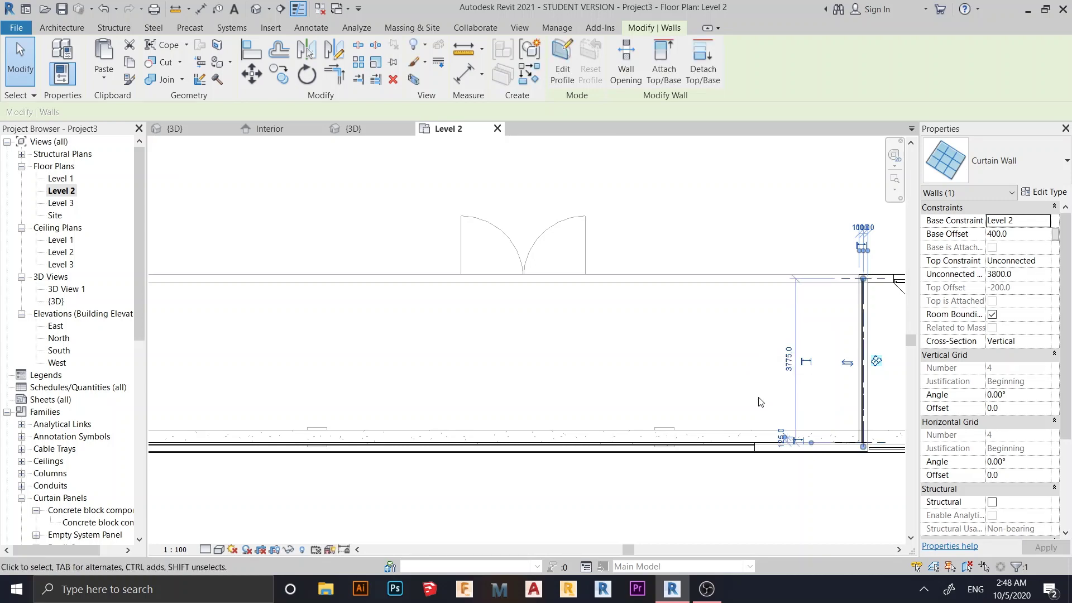
- Set the length of the short curtain wall in the balcony's side wall to 2000 mm
scroll(819, 374, up, 1)
middle_drag(819, 430, 580, 387)
scroll(651, 384, down, 1)
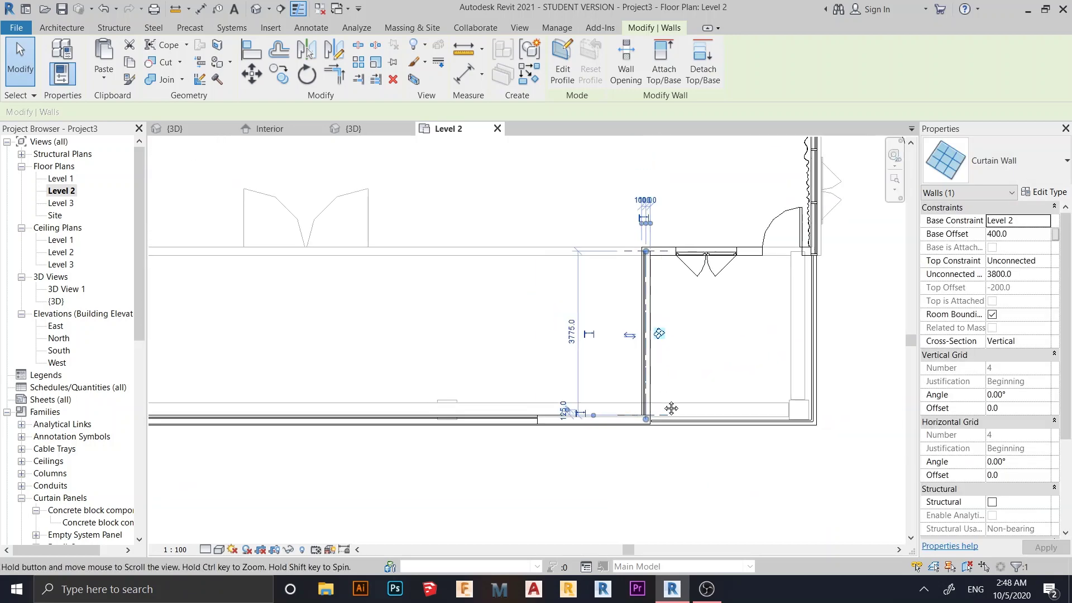
middle_drag(673, 408, 646, 459)
scroll(564, 391, up, 3)
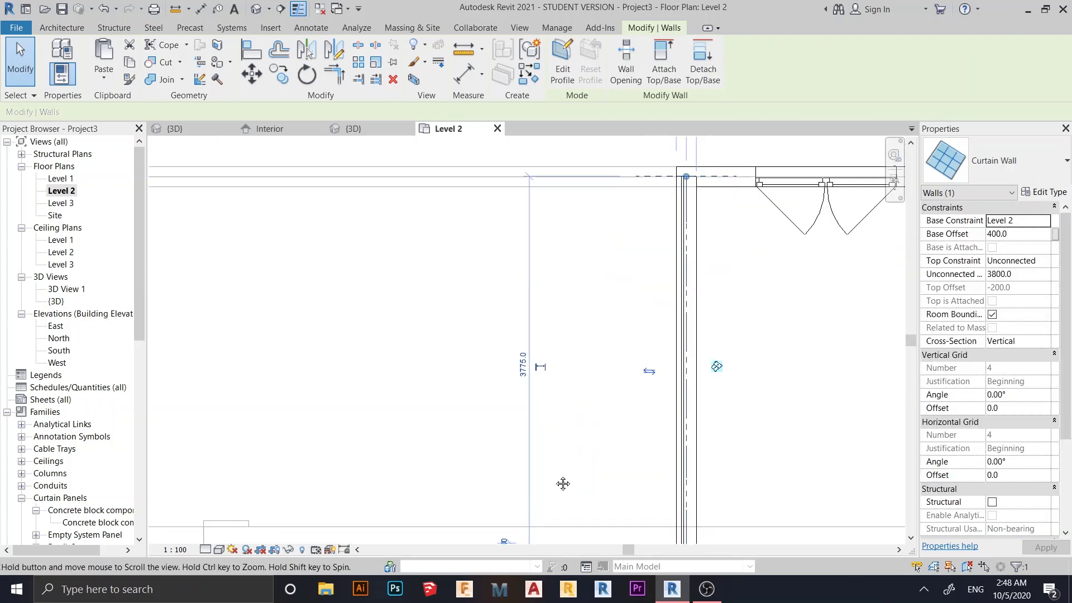
click(522, 408)
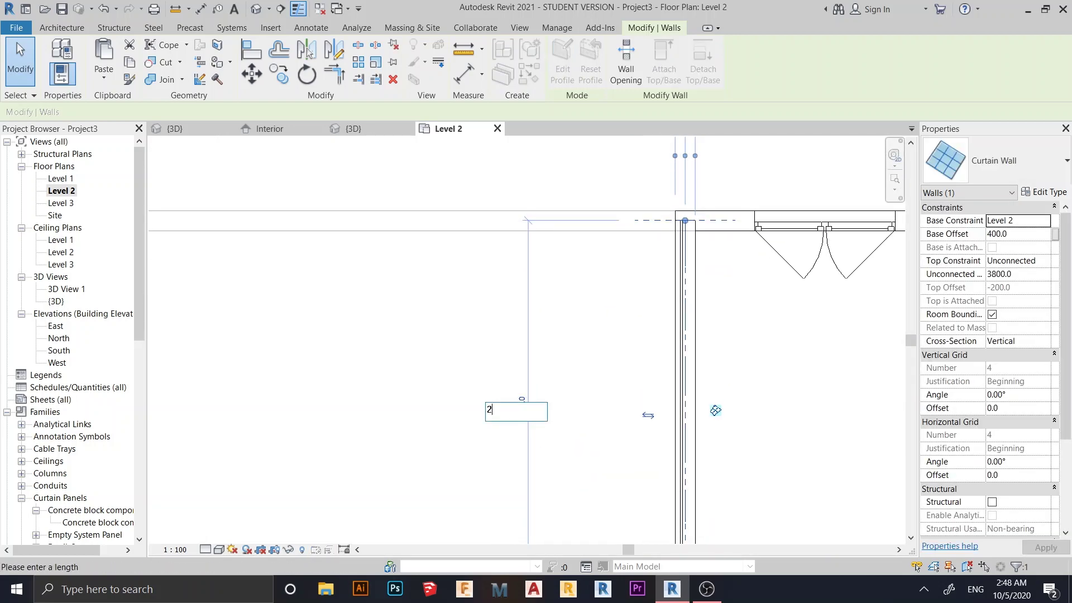
key(Return)
scroll(555, 454, down, 1)
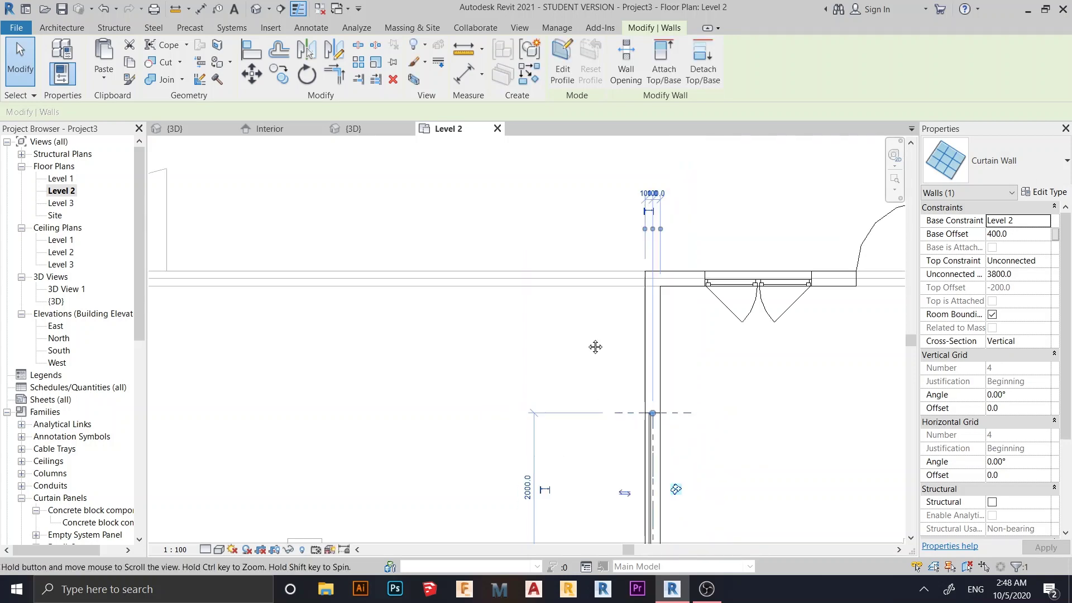
middle_drag(596, 347, 558, 179)
middle_drag(660, 288, 672, 379)
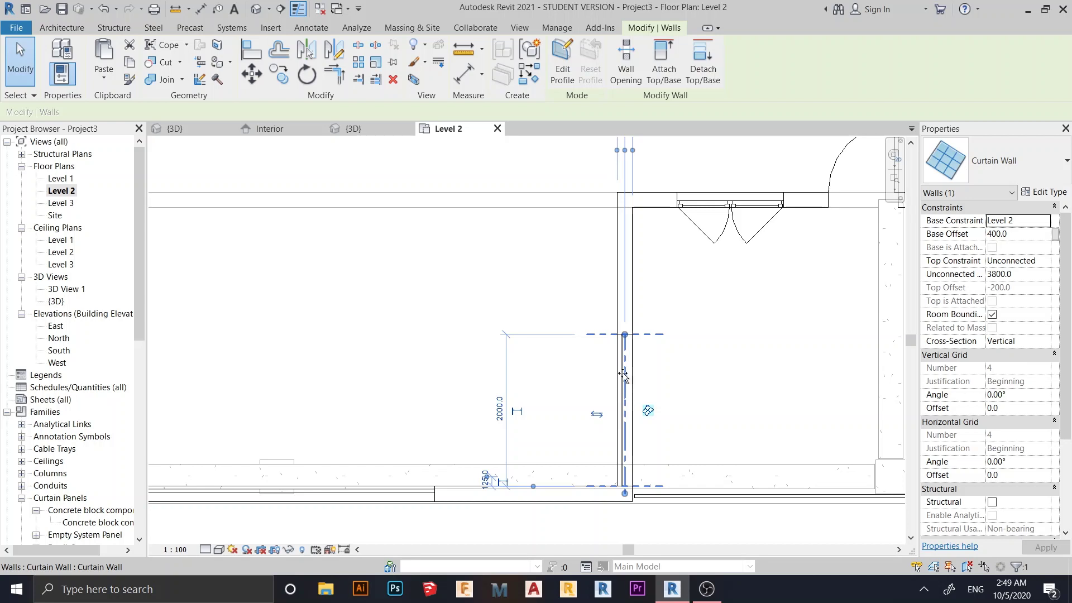
- Try moving the short curtain wall about 885 mm along the balcony's side wall towards the double window, and delete it
drag(624, 375, 632, 295)
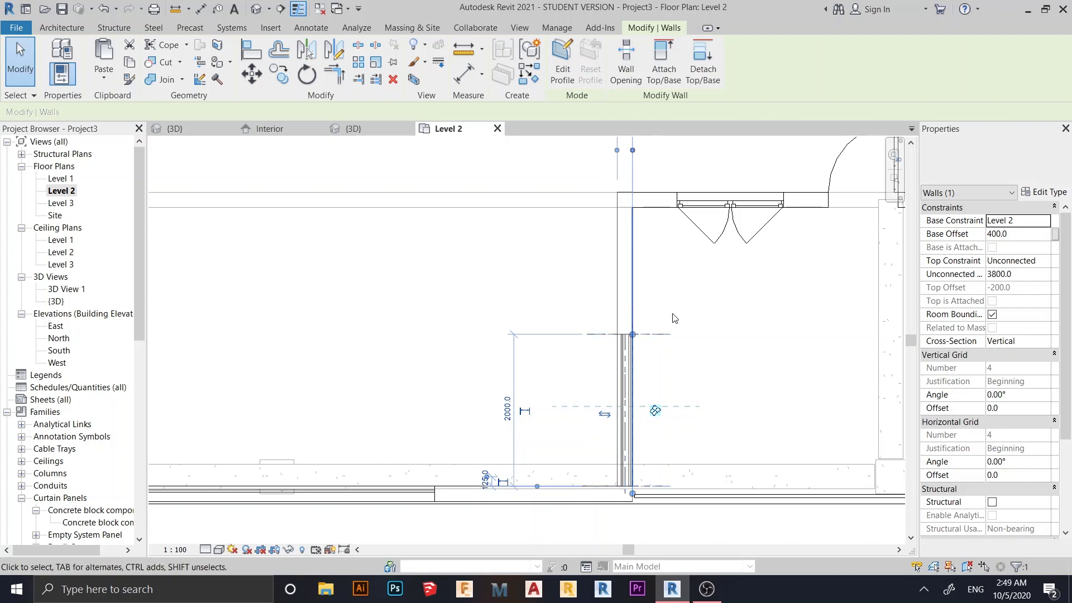
click(692, 324)
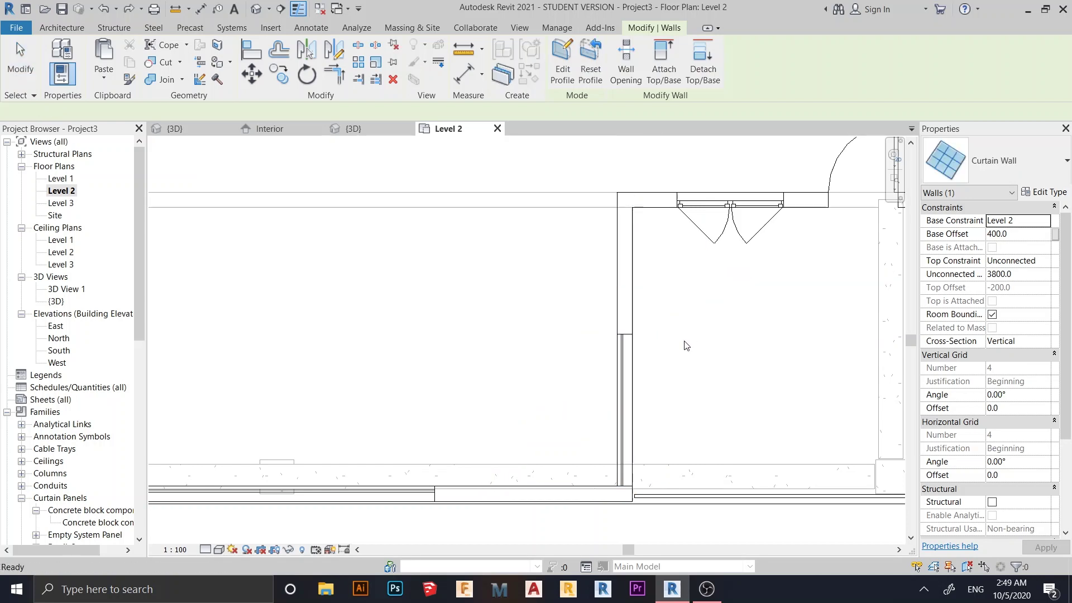
click(626, 393)
key(m)
key(v)
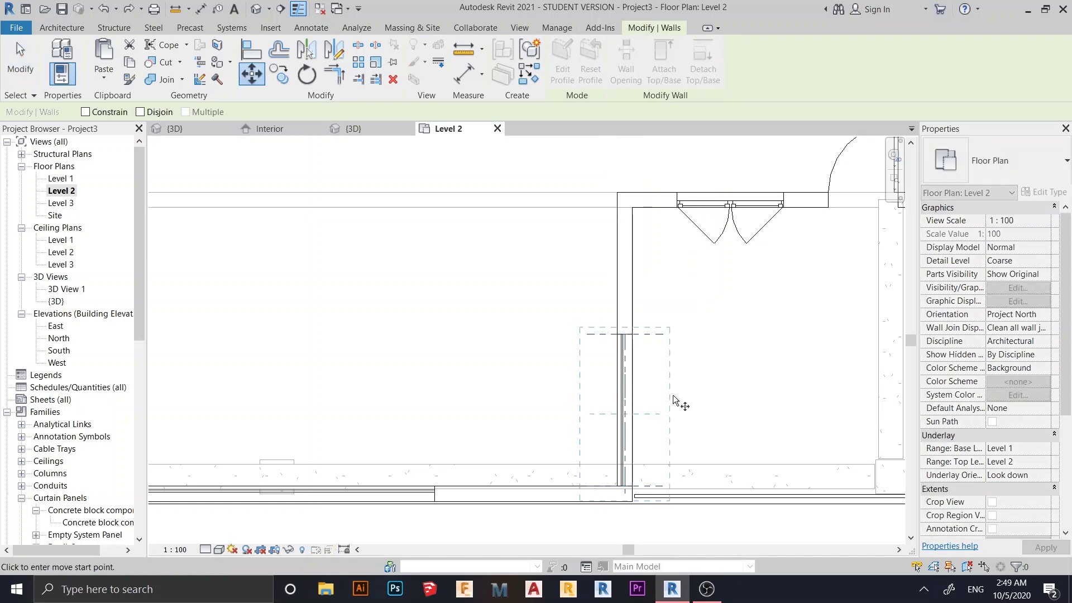
click(704, 401)
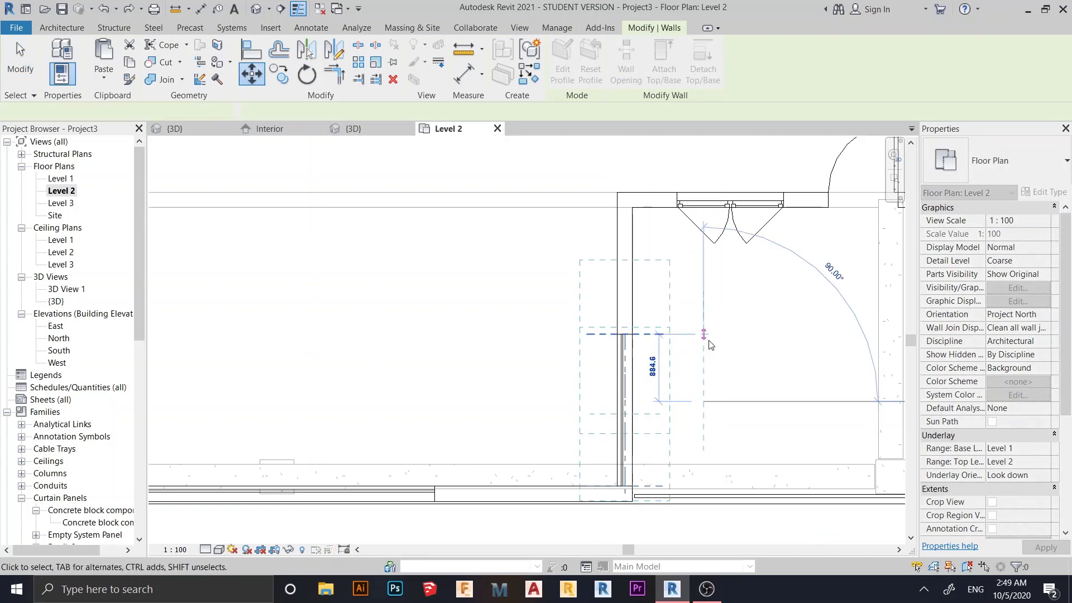
click(711, 345)
key(Escape)
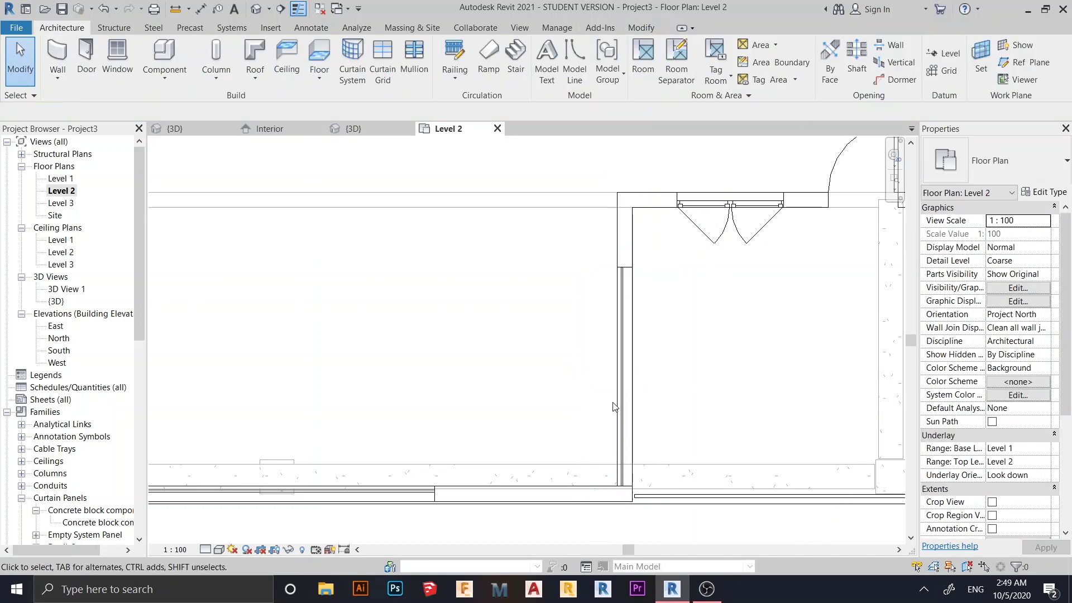
click(615, 407)
key(Escape)
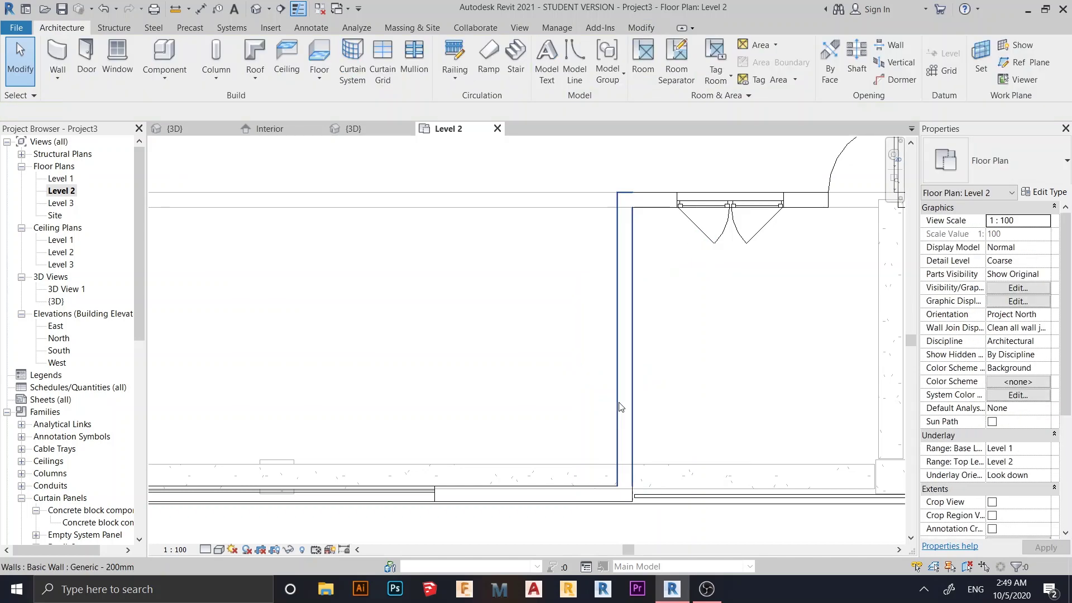
- Return to the 3D view of the four-block panel family
scroll(664, 483, down, 3)
middle_drag(668, 485, 698, 392)
scroll(630, 471, down, 2)
middle_drag(628, 468, 647, 446)
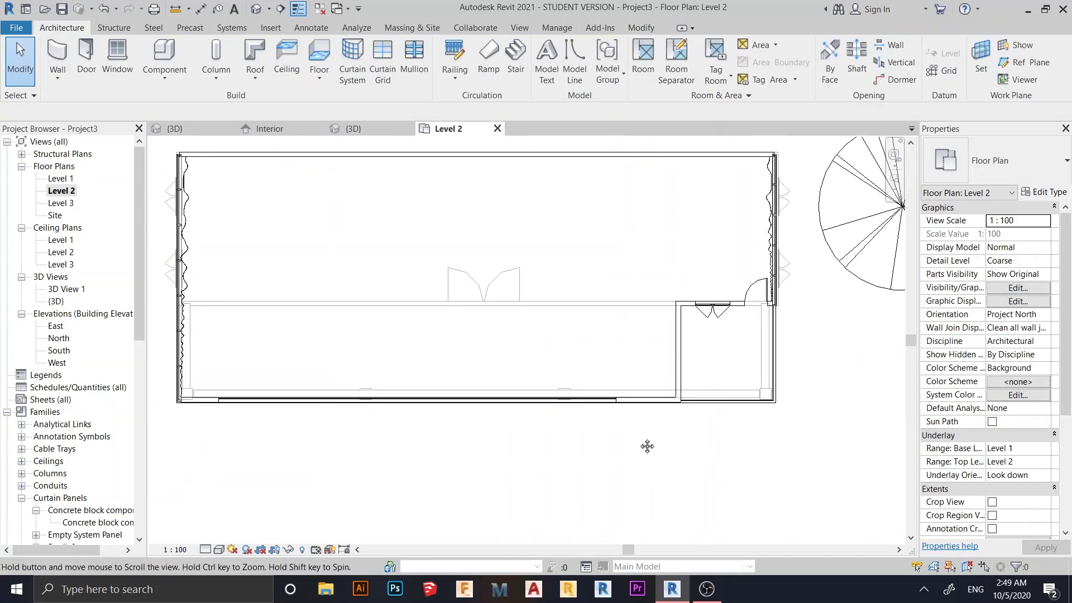
middle_drag(545, 462, 642, 411)
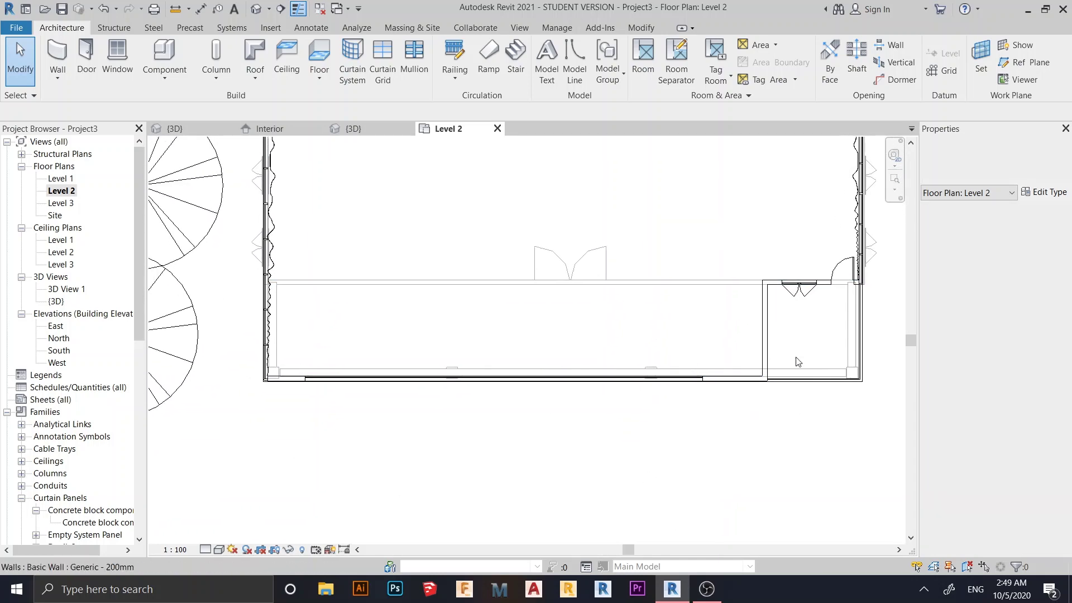
scroll(604, 399, down, 3)
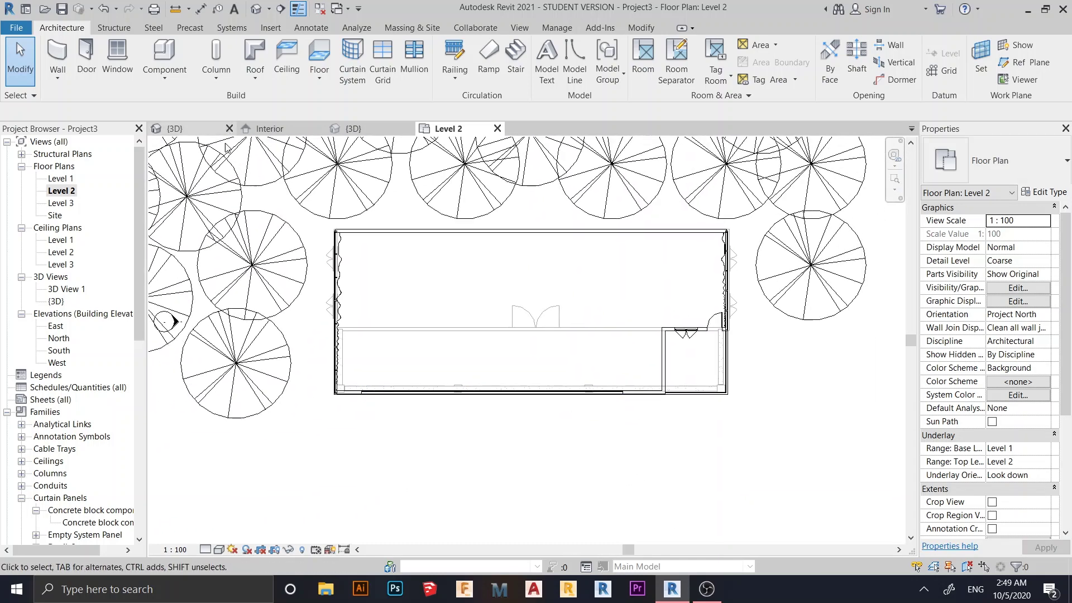
click(356, 129)
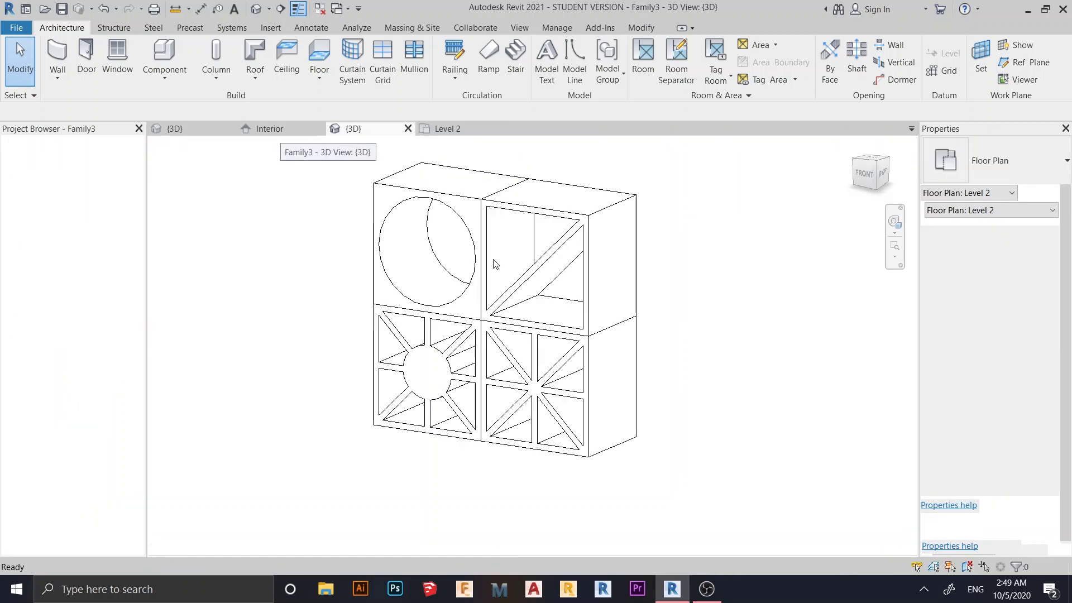
- Return to the project's 3D view and orient it to the front of the building
click(408, 129)
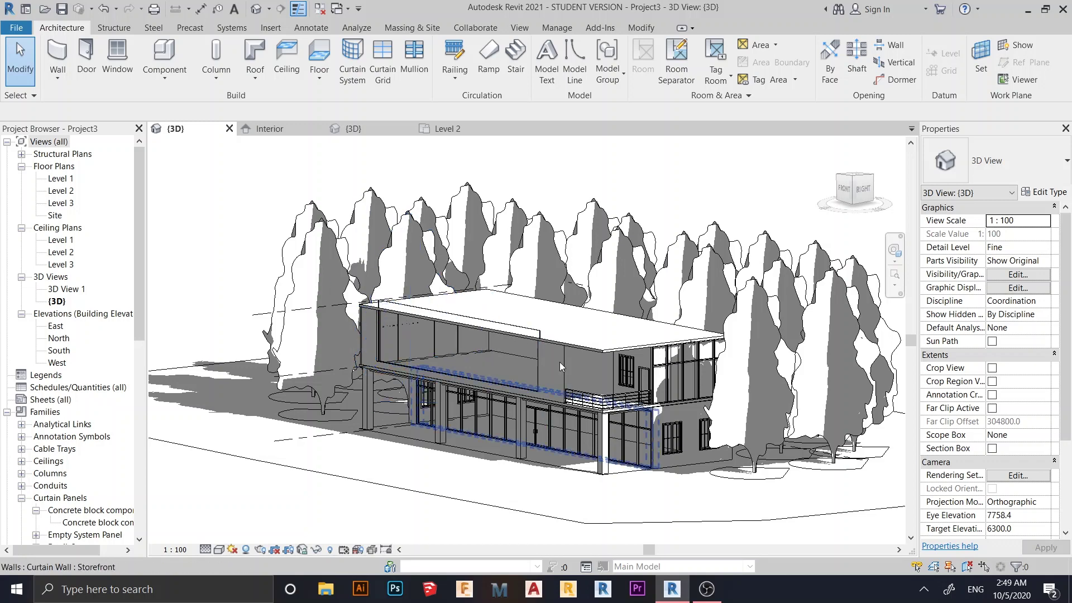
click(845, 193)
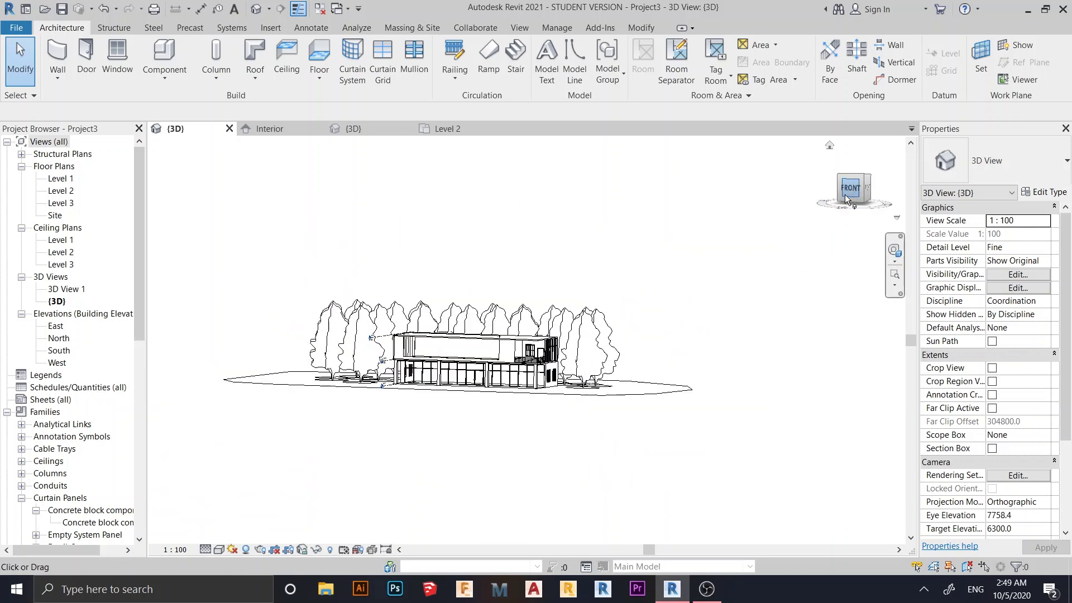
scroll(551, 401, up, 3)
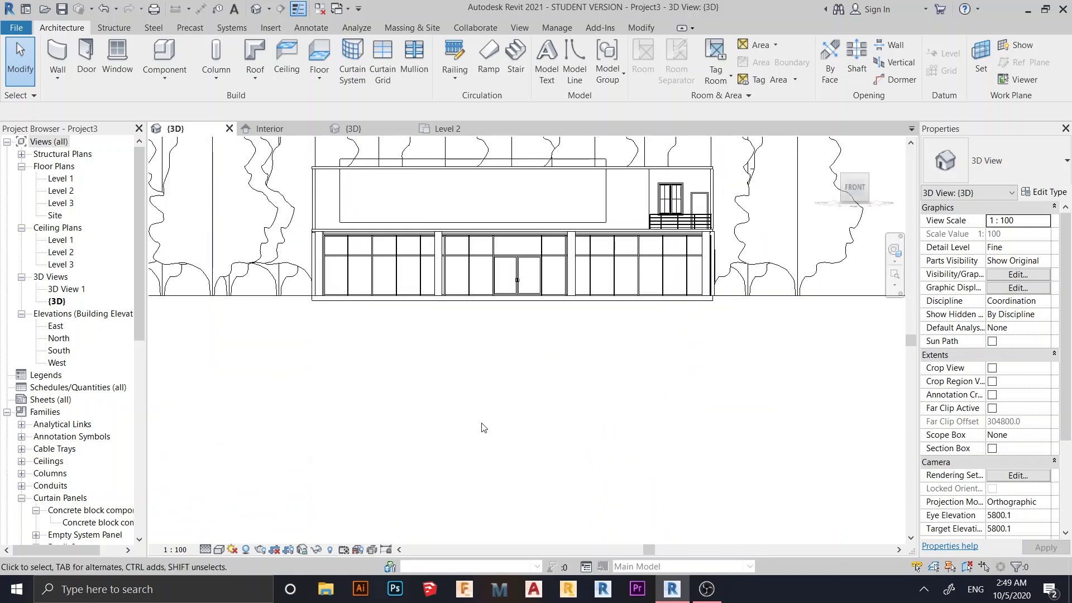
scroll(439, 319, up, 1)
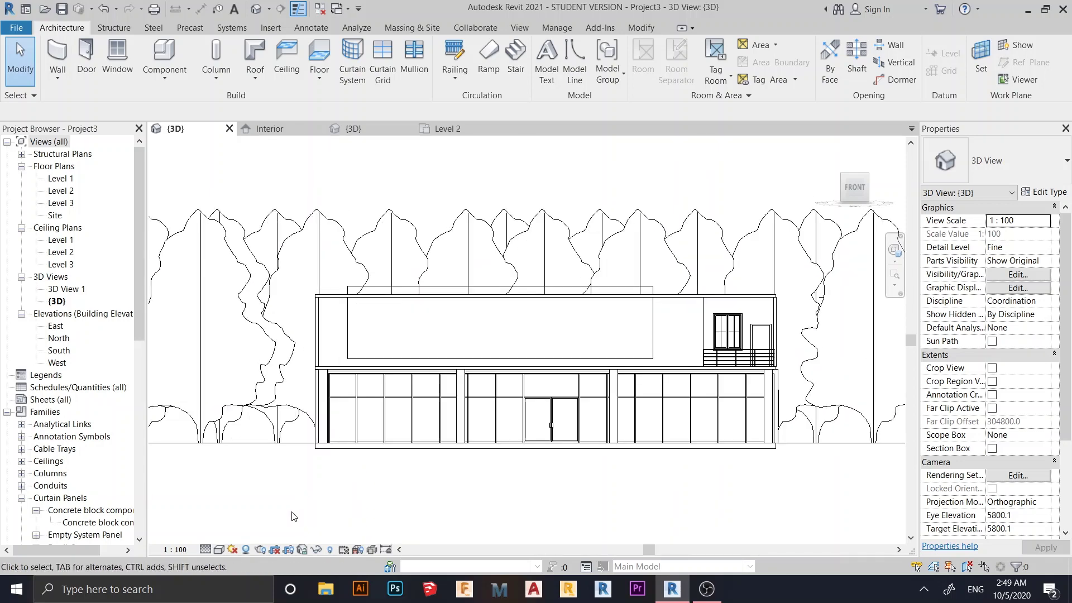
- Lower the top of the upper-floor front curtain wall below the roof edge and set its unconnected height to 2800 mm
click(457, 290)
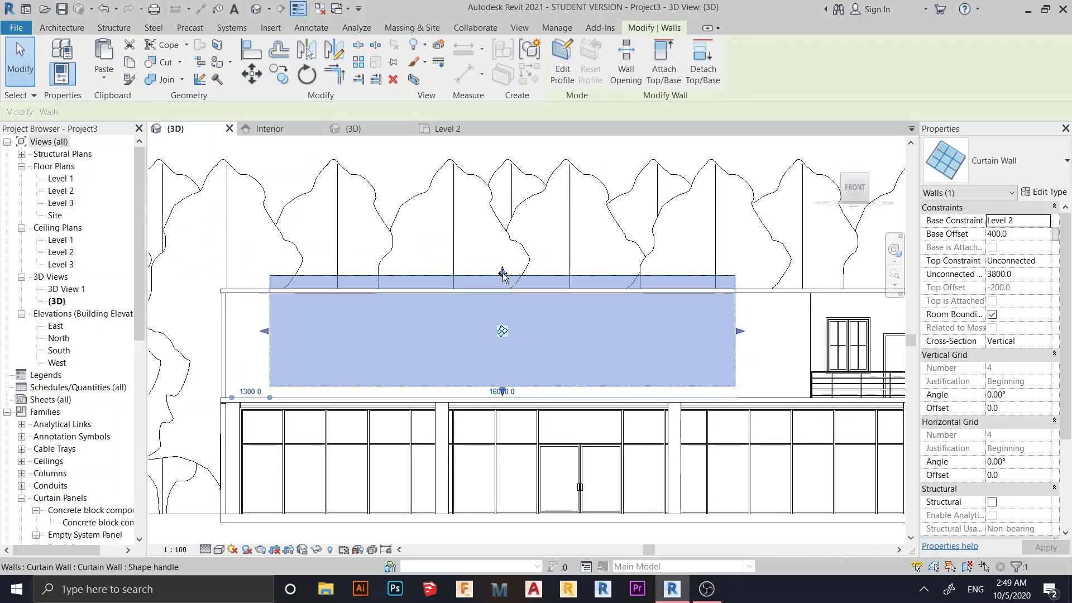
scroll(499, 304, up, 2)
drag(503, 301, 503, 305)
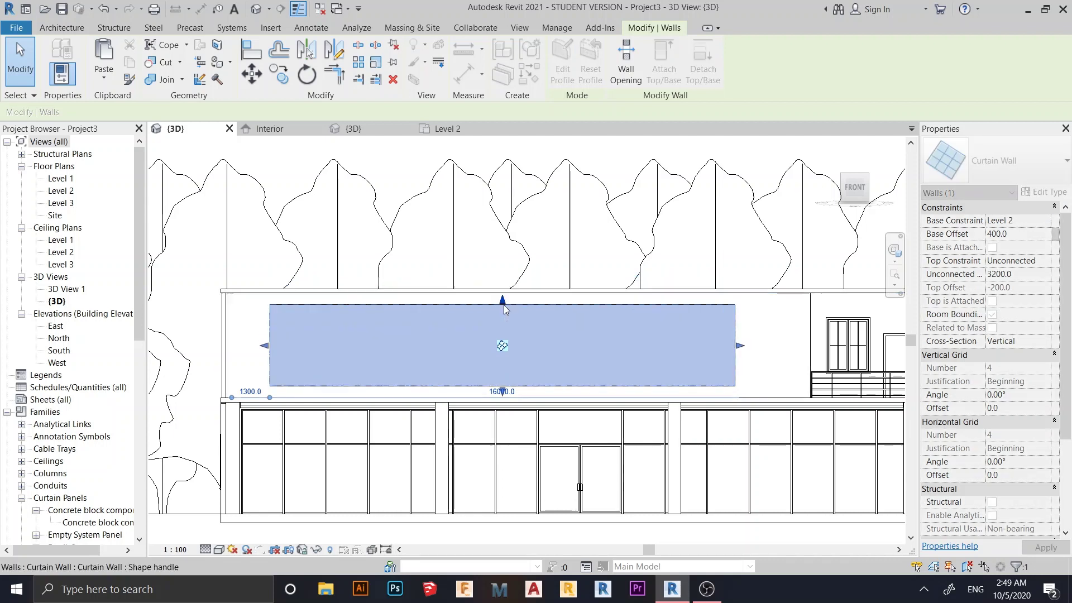
click(1026, 275)
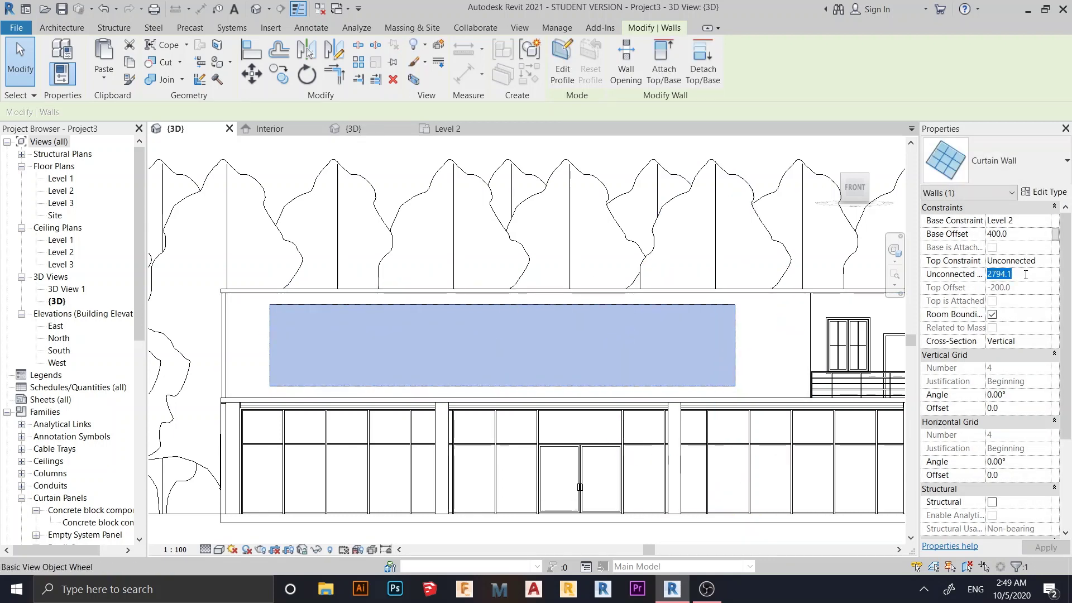
key(BackSpace)
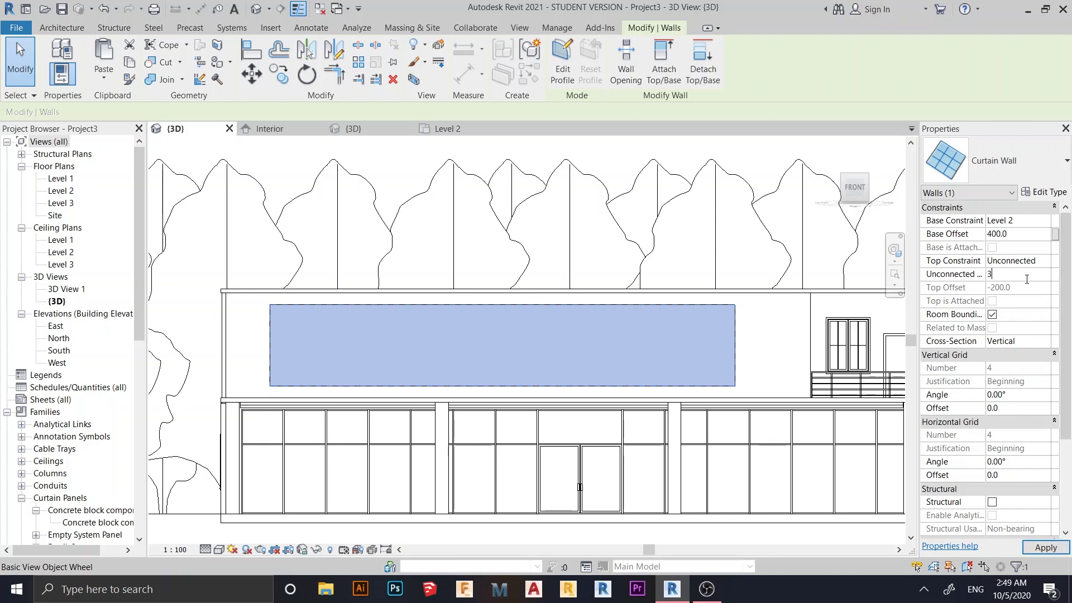
text(2800.0)
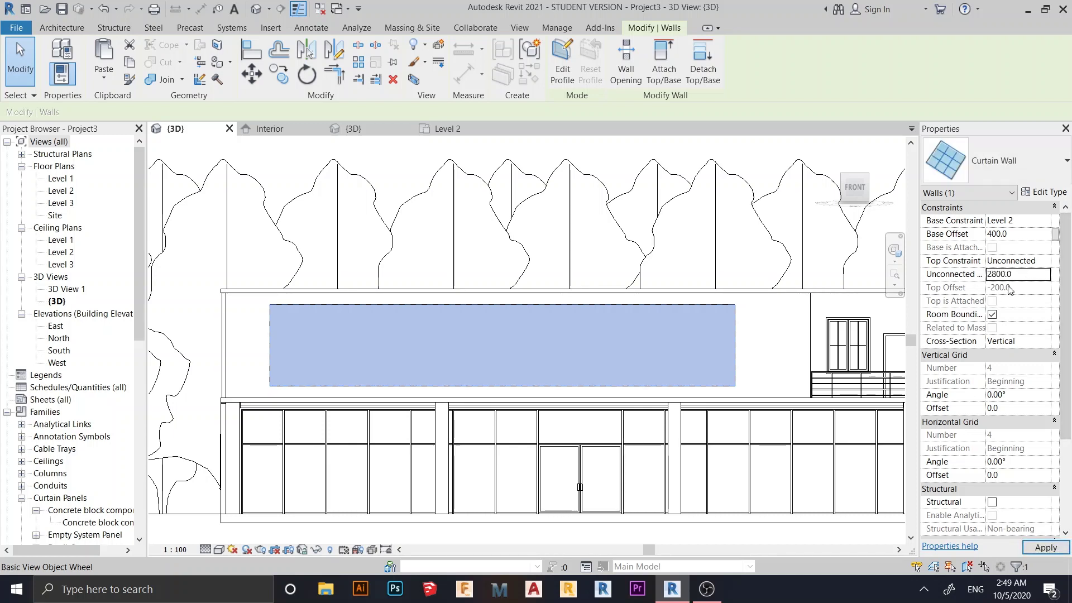
- Duplicate the front curtain wall's type under the name CONCRETE BLOCK WALL
scroll(321, 431, up, 1)
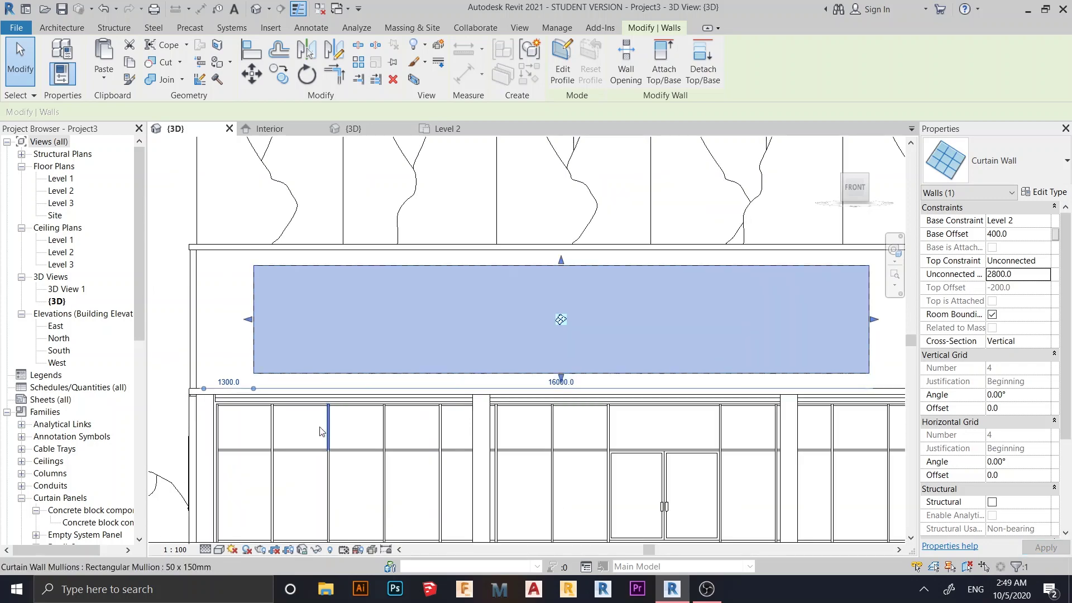
click(1049, 192)
drag(601, 90, 453, 66)
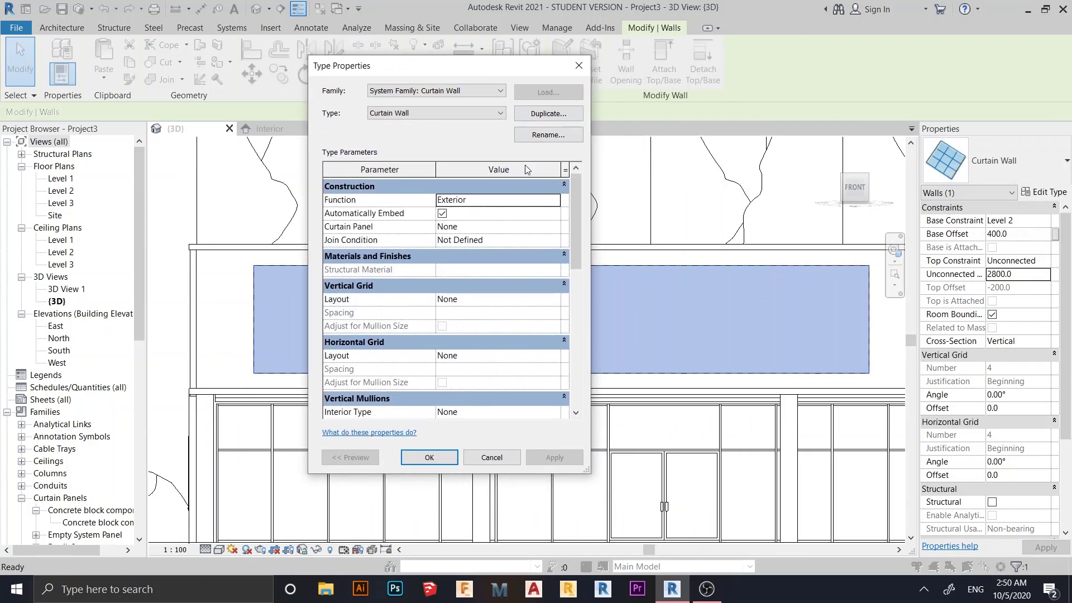
click(545, 114)
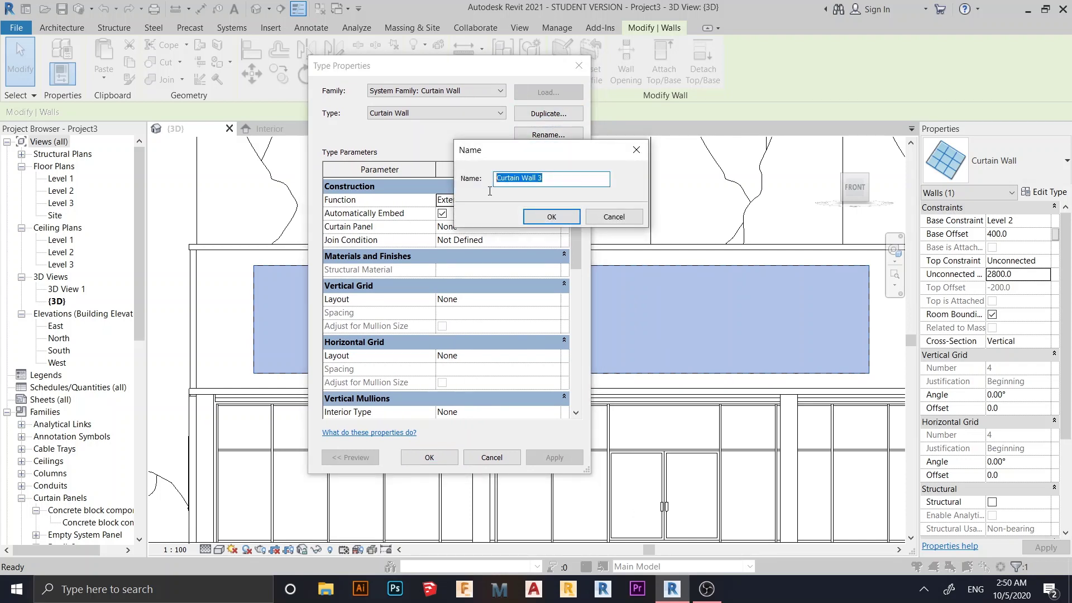
text(cur)
key(BackSpace)
key(BackSpace)
text(ONCRETE BLOCK WALL)
key(Return)
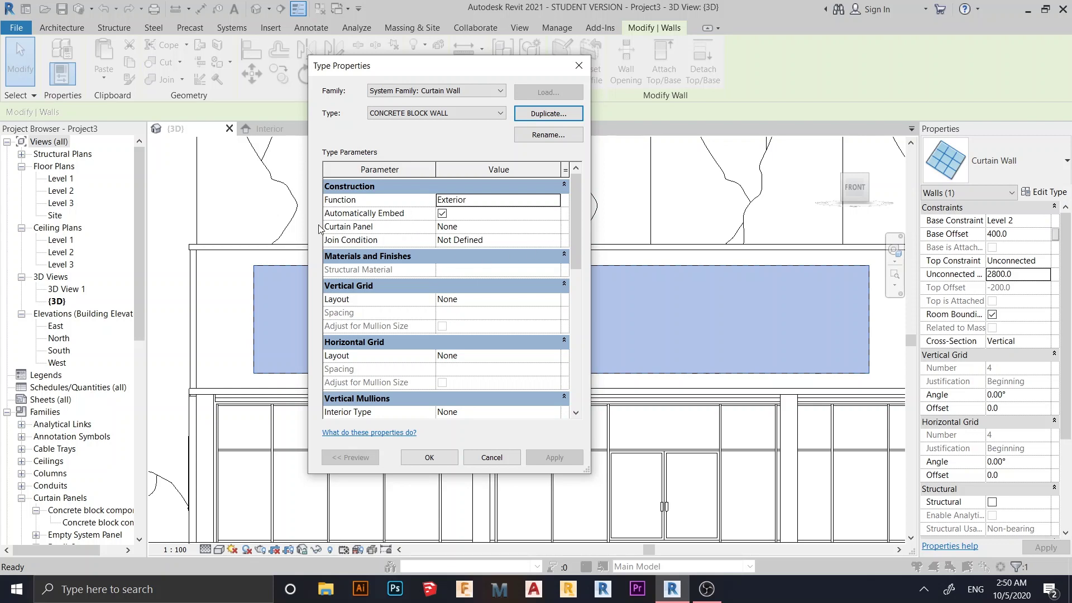
- Assign Family3 : Family3 as the curtain panel of the CONCRETE BLOCK WALL type
click(558, 225)
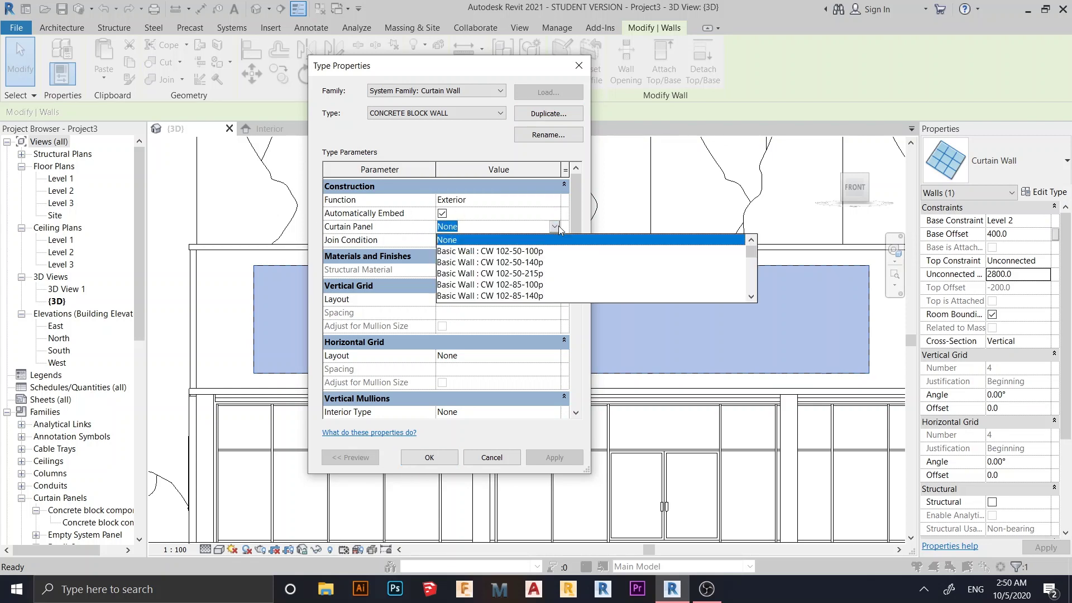
scroll(545, 268, down, 3)
scroll(544, 269, down, 4)
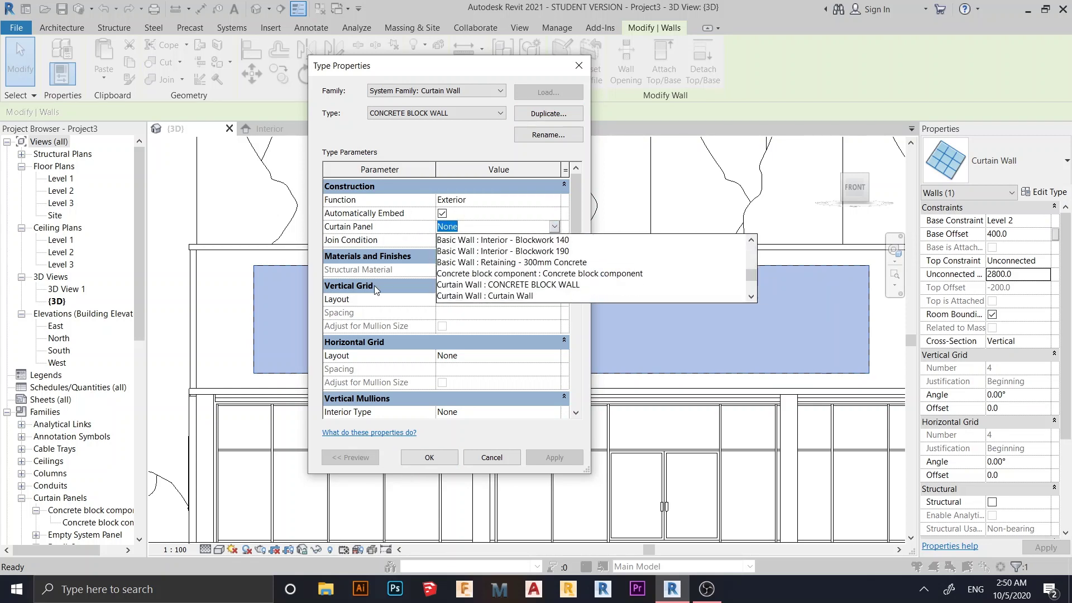
scroll(566, 296, down, 1)
scroll(543, 293, down, 2)
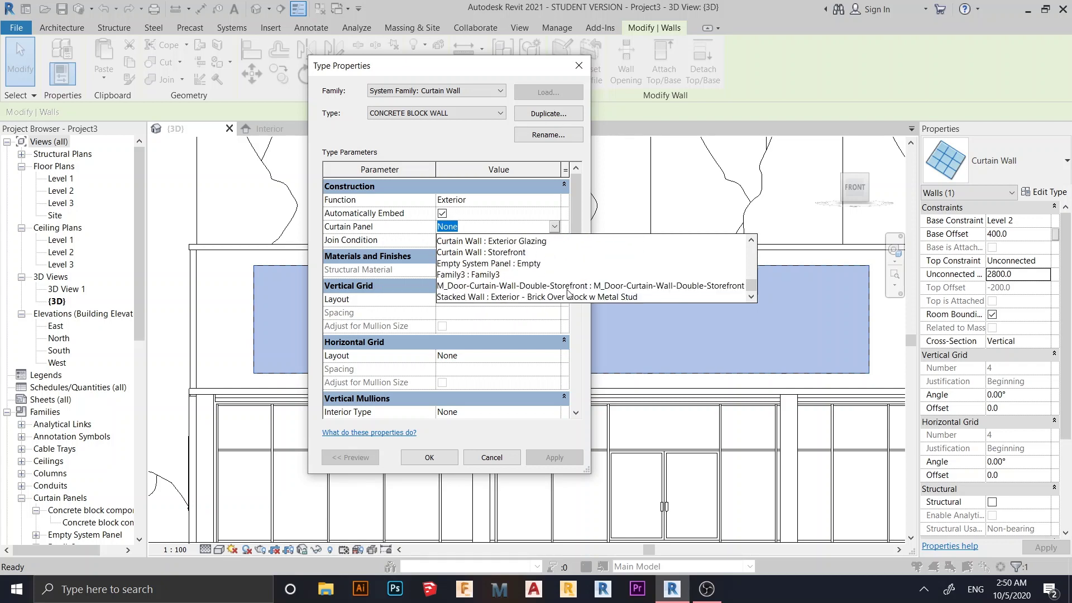
click(475, 251)
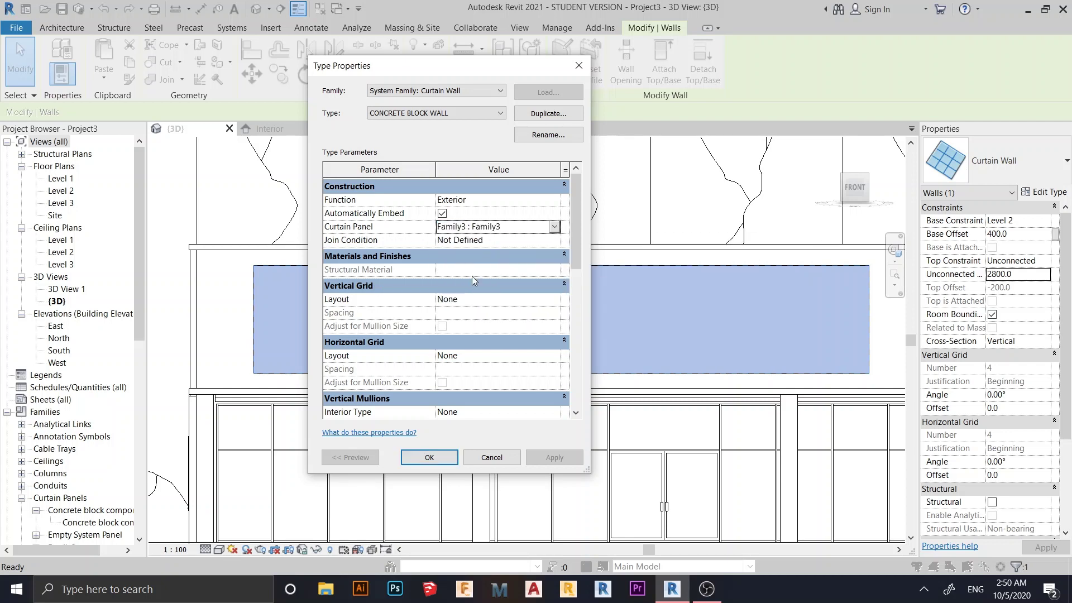
- Set the type's vertical grid layout to Fixed Distance with a spacing of 400 mm
click(559, 299)
click(555, 299)
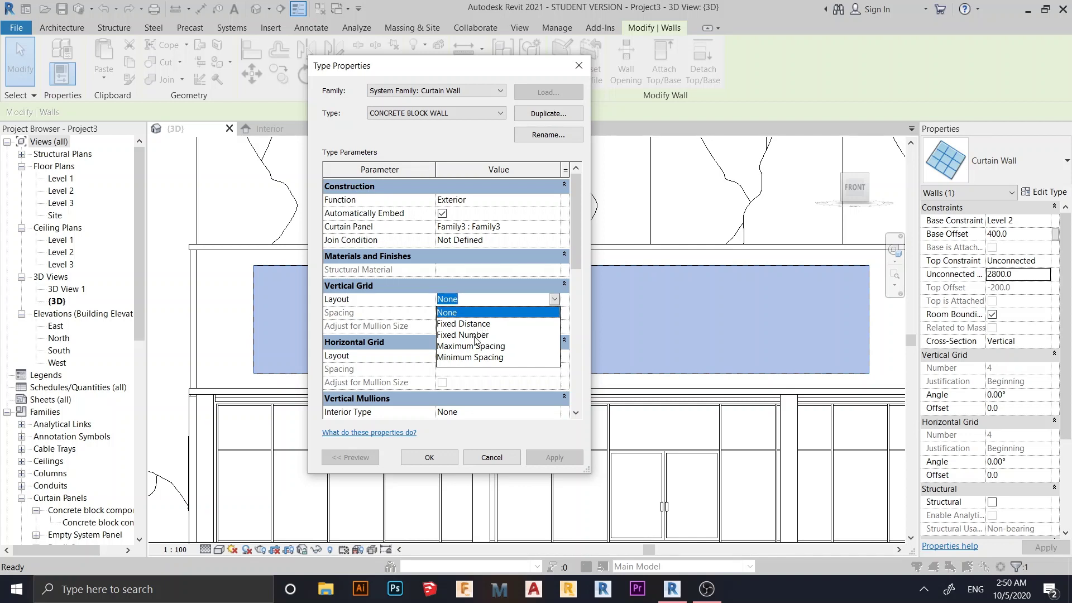
click(481, 325)
click(483, 312)
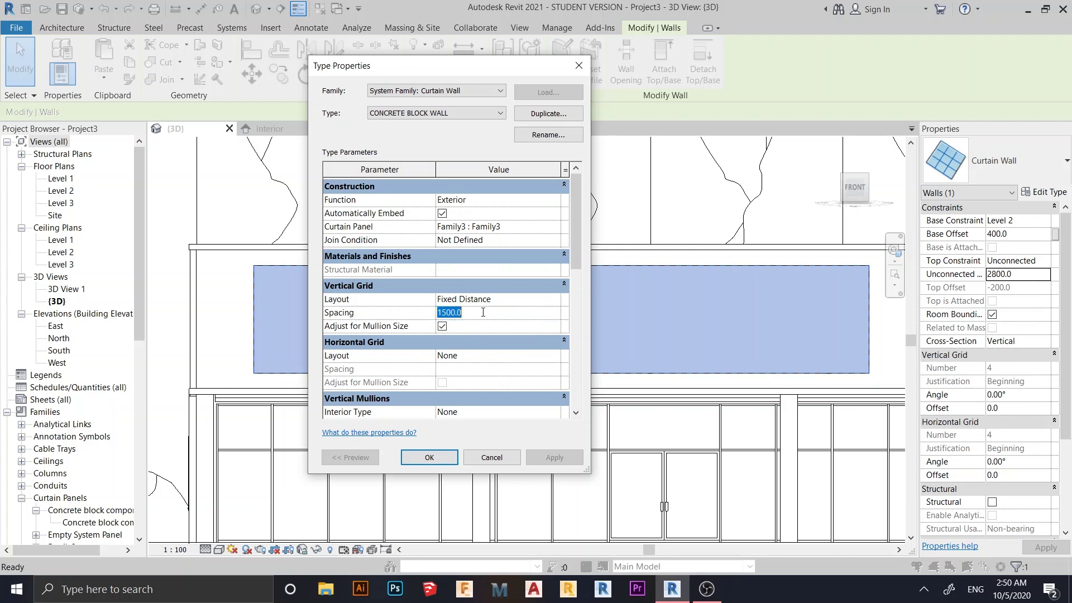
text(400)
click(550, 358)
click(473, 312)
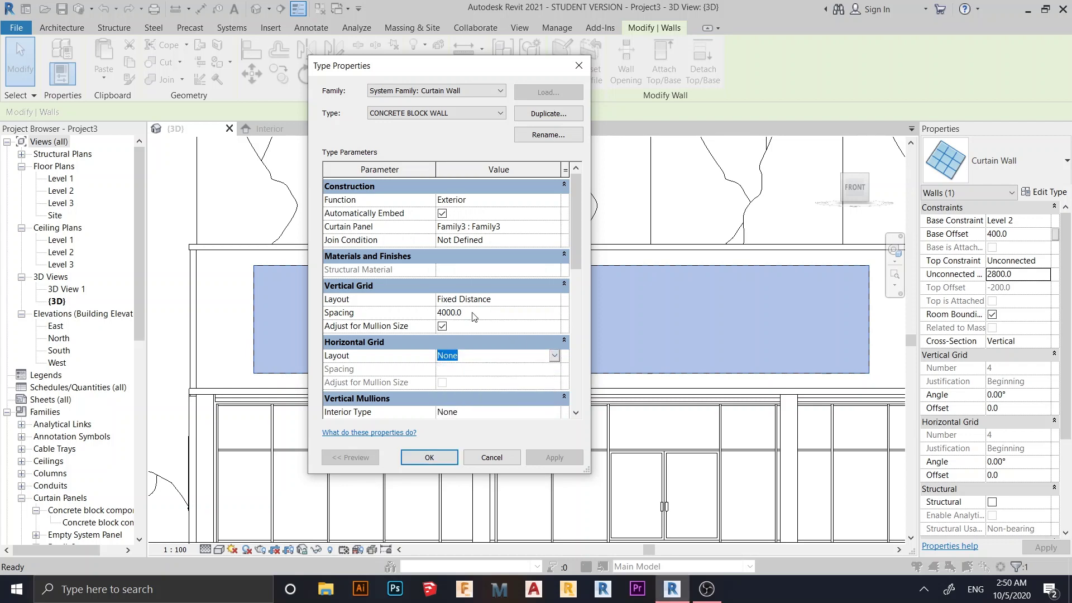
click(473, 313)
text(400)
- Set the horizontal grid layout to Fixed Distance with 400 mm spacing and apply the type changes to the wall
click(555, 355)
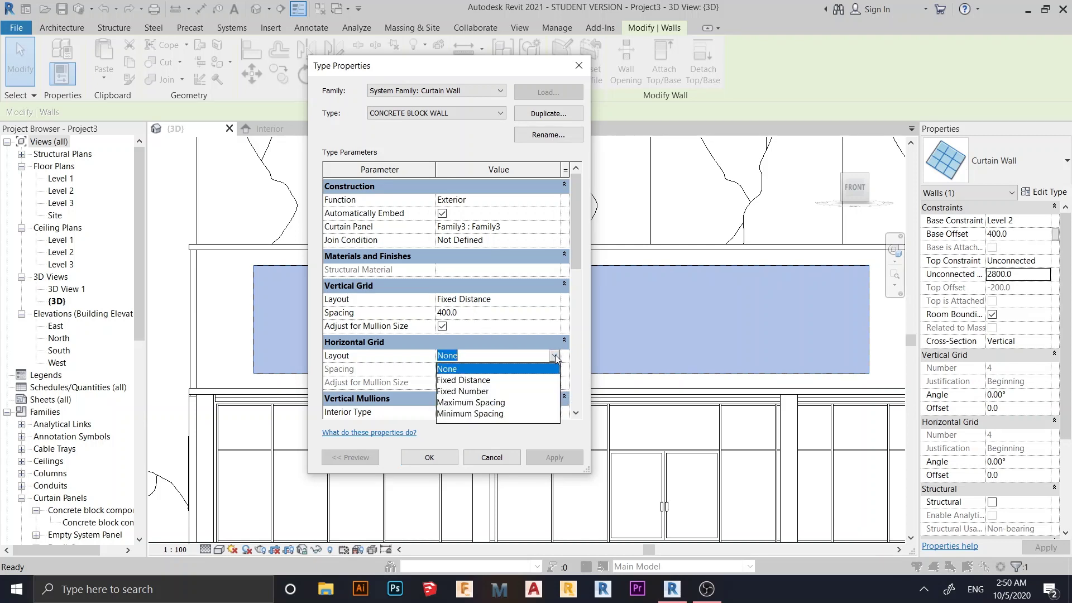
click(476, 390)
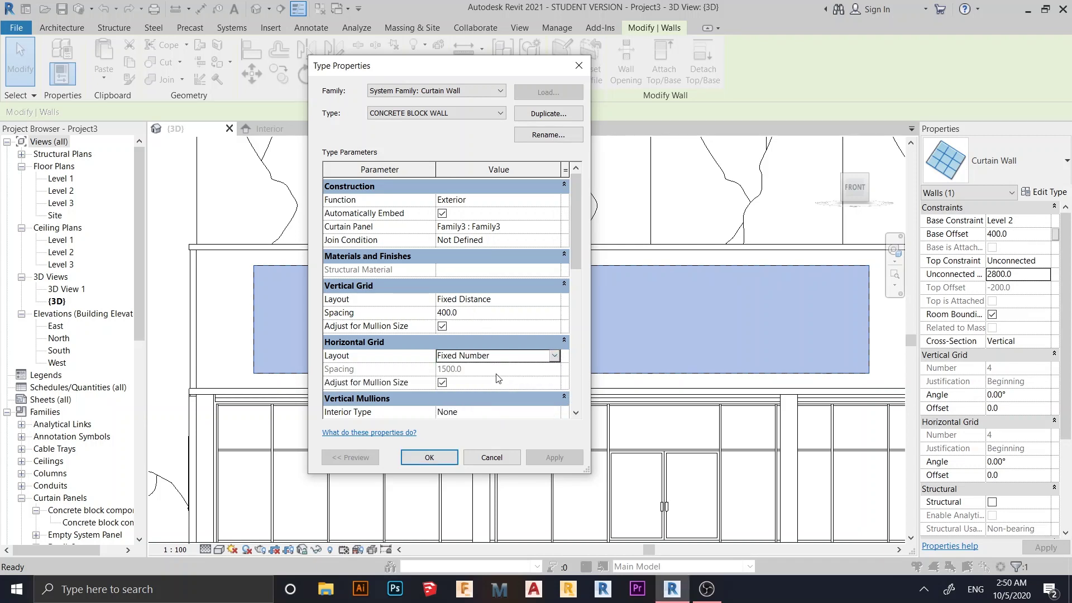
click(555, 356)
click(499, 380)
click(488, 371)
text(400)
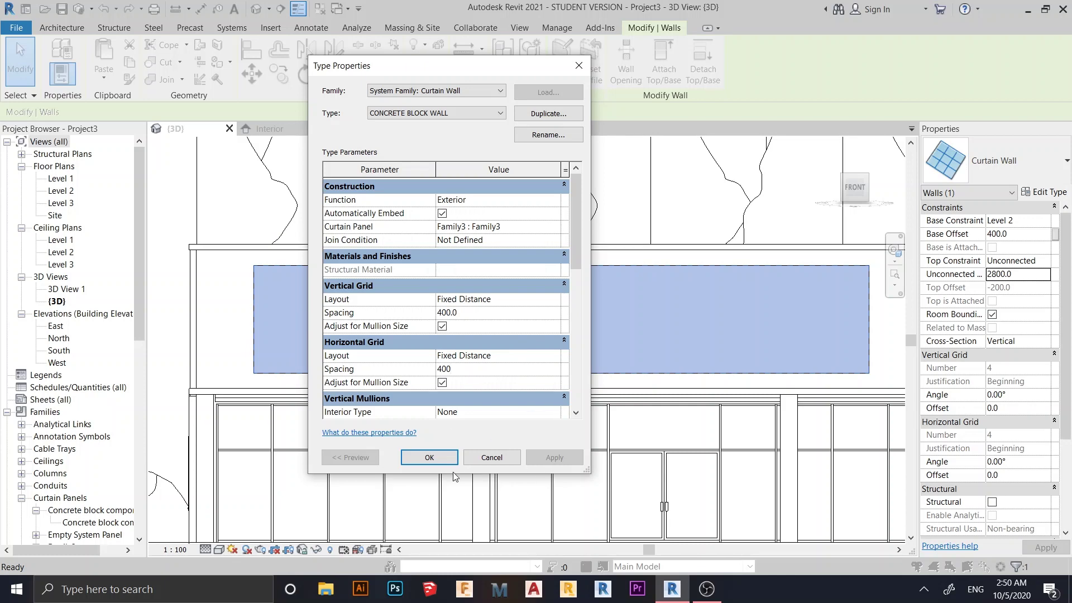
click(435, 458)
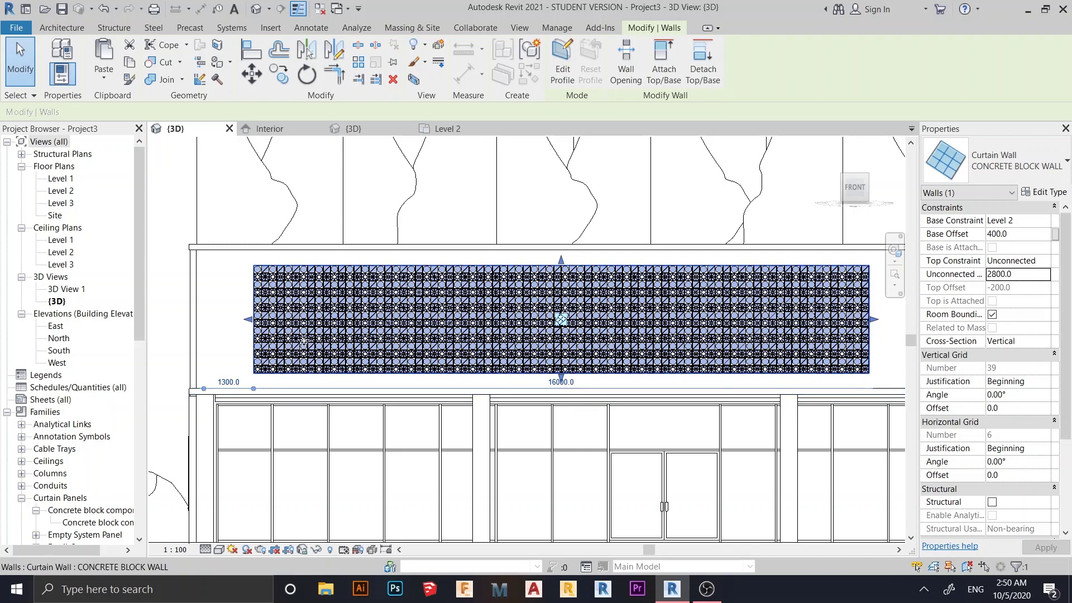
- Examine the patterned concrete block panels on the front curtain wall up close and from an angle
scroll(302, 337, up, 2)
scroll(427, 167, down, 4)
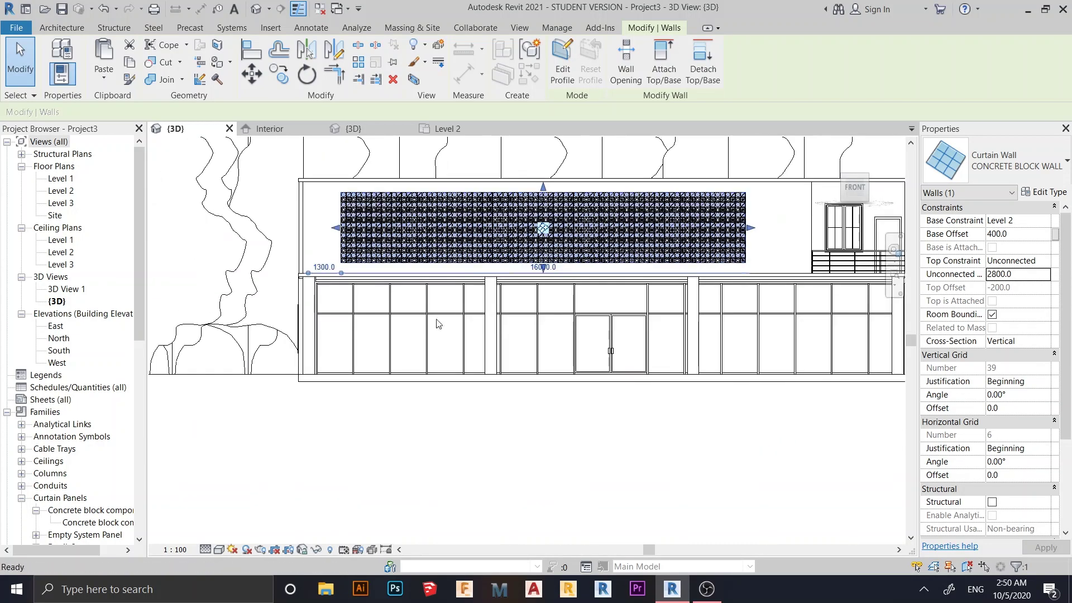
click(409, 454)
shift+middle_drag(387, 435, 425, 488)
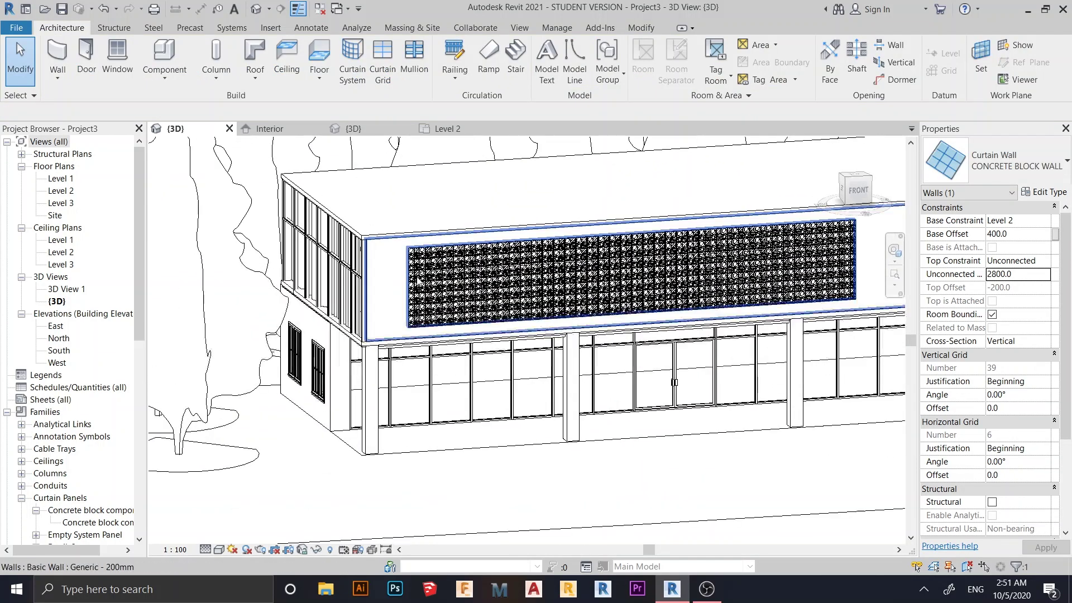
scroll(413, 275, up, 3)
scroll(435, 285, up, 3)
scroll(386, 195, up, 2)
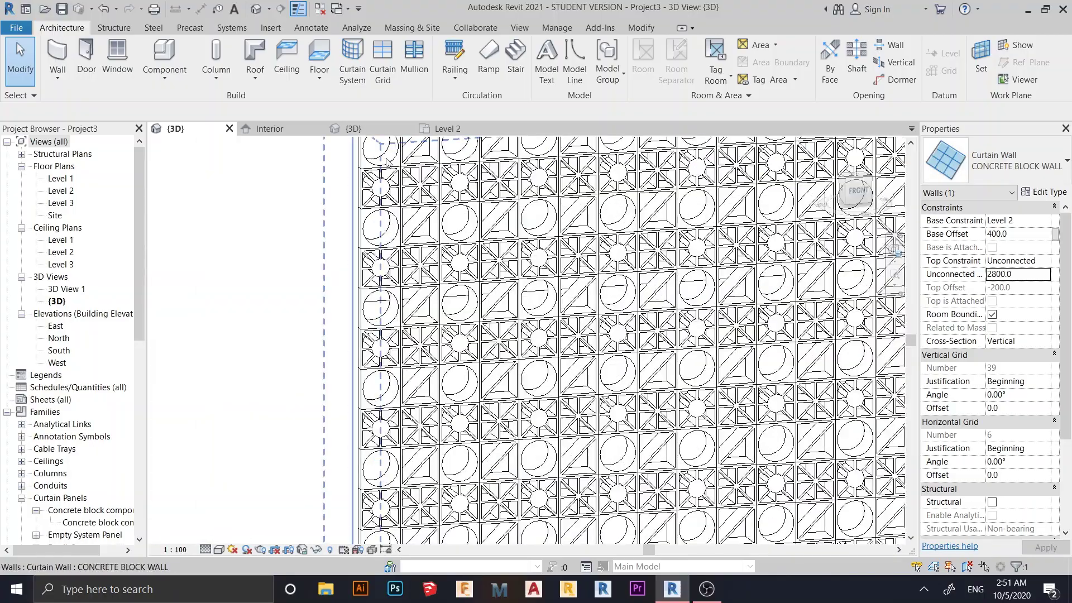
scroll(502, 215, down, 1)
middle_drag(617, 251, 572, 326)
scroll(635, 285, down, 5)
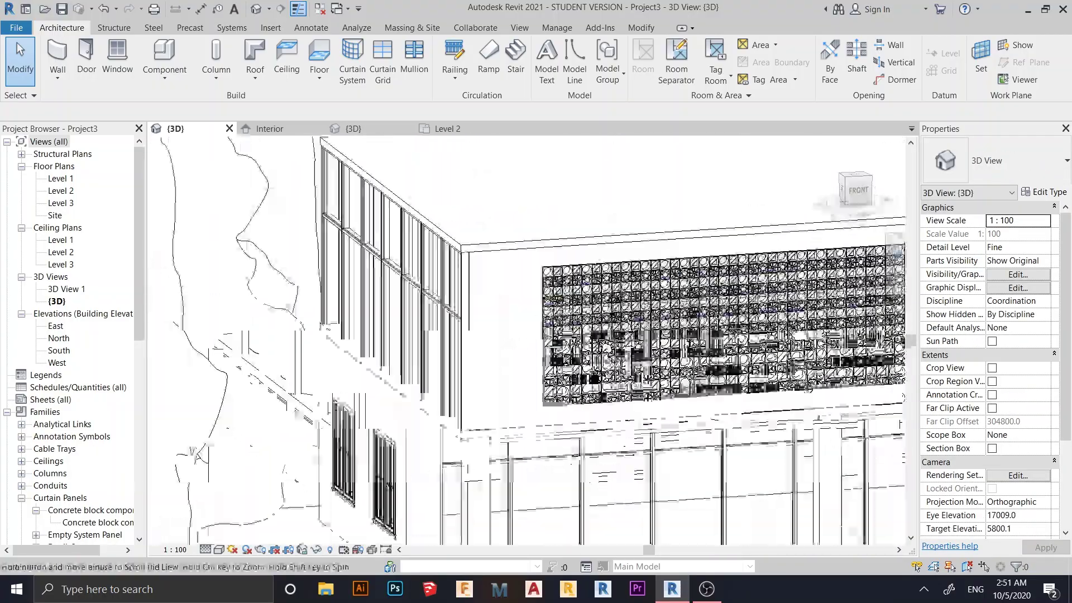
middle_drag(794, 358, 709, 363)
scroll(458, 294, up, 4)
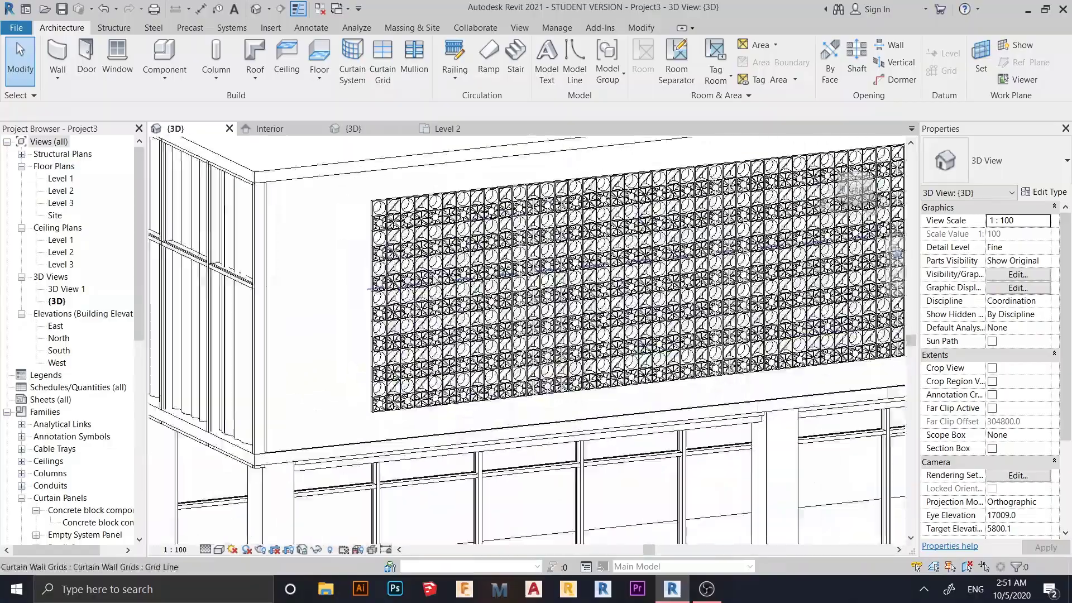
scroll(353, 335, down, 5)
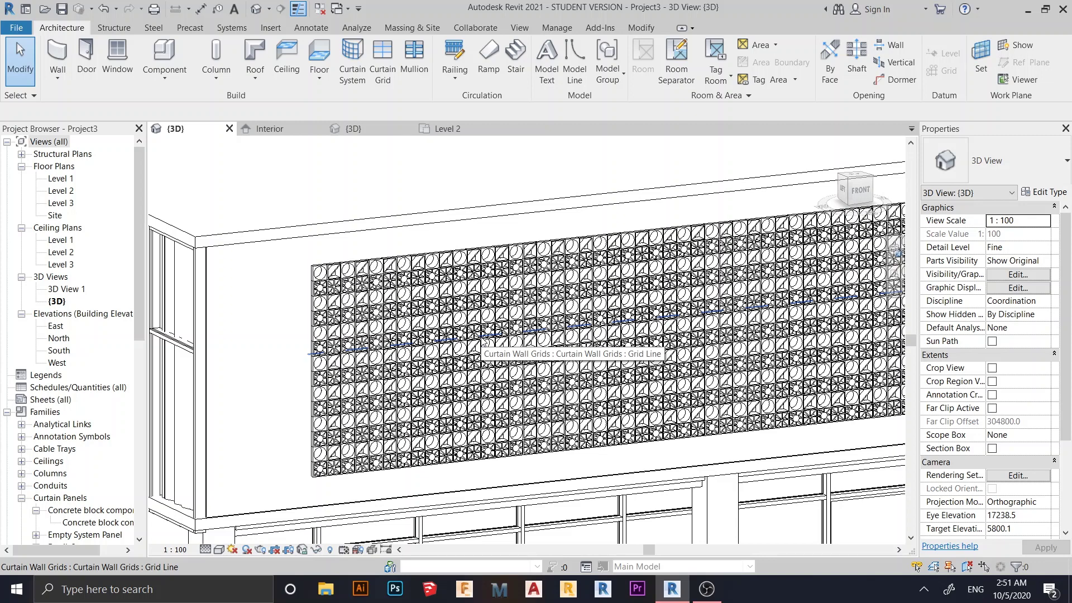
scroll(462, 357, up, 2)
scroll(462, 358, down, 5)
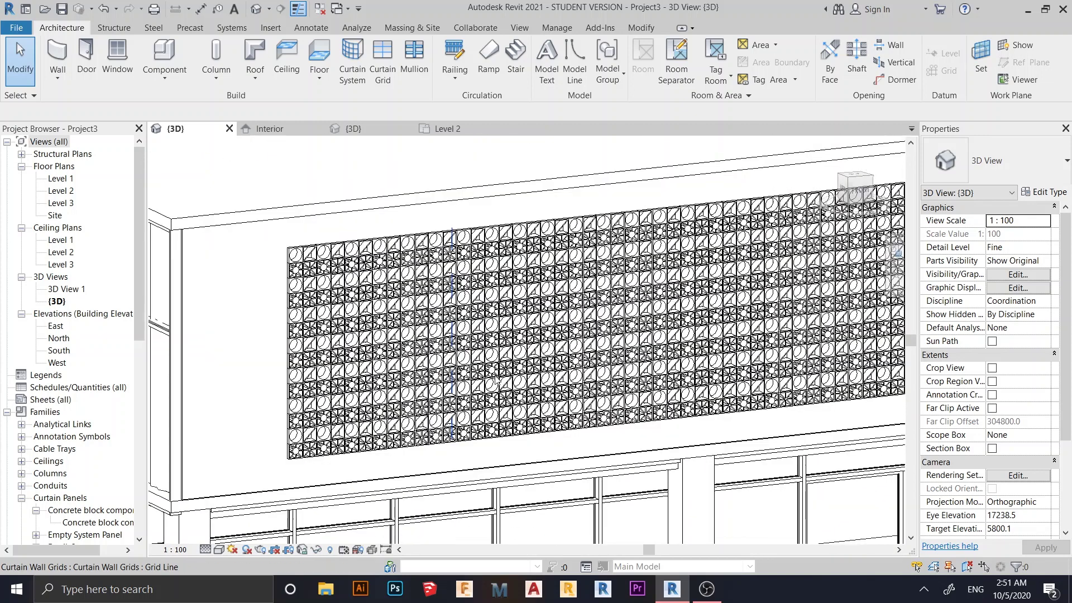
middle_drag(779, 419, 653, 402)
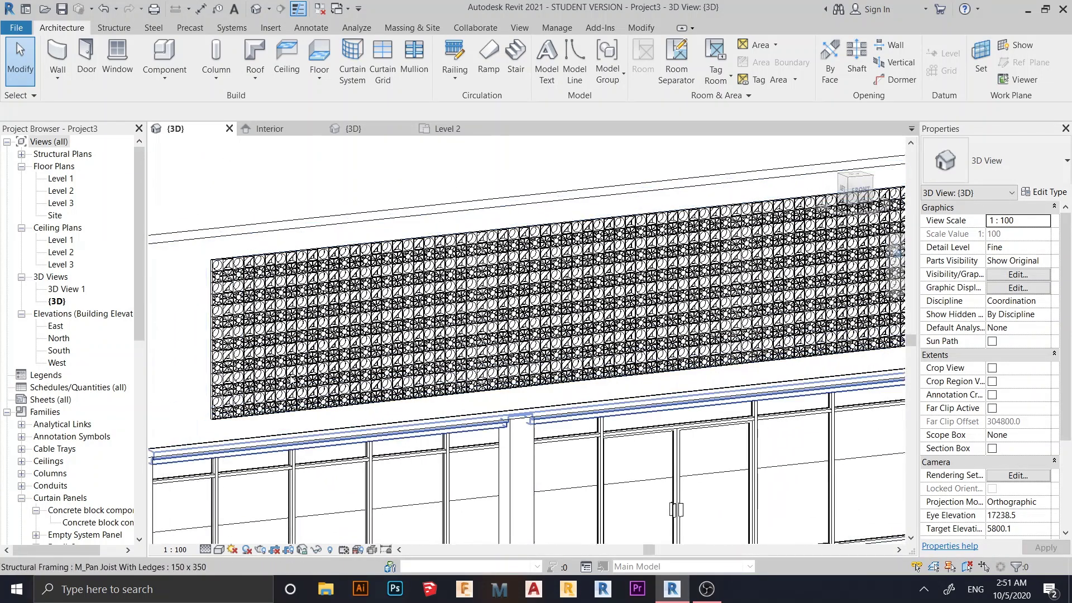
scroll(708, 314, down, 2)
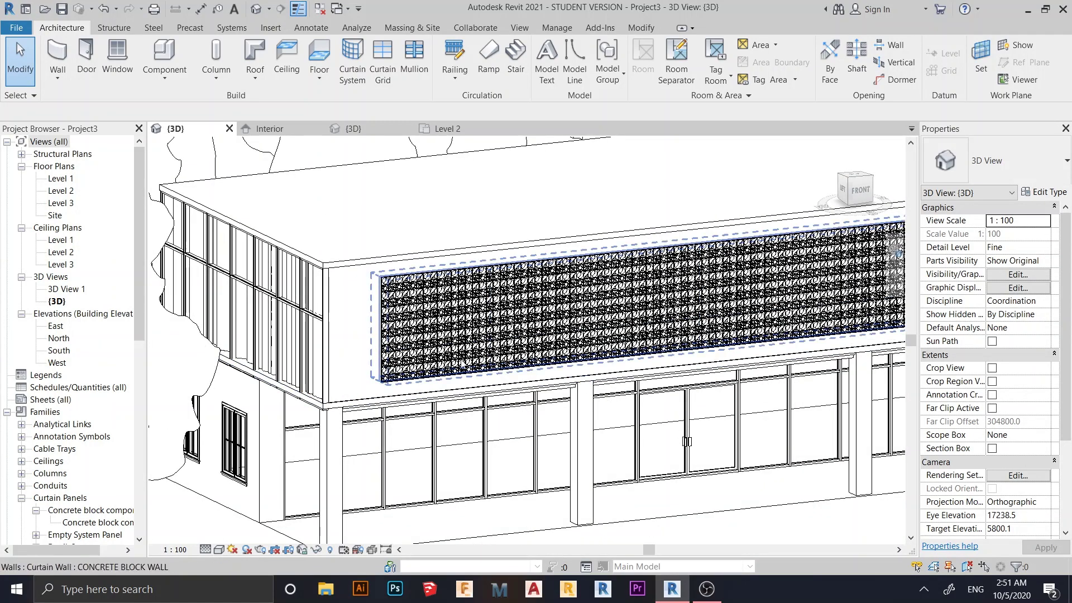
scroll(420, 352, up, 5)
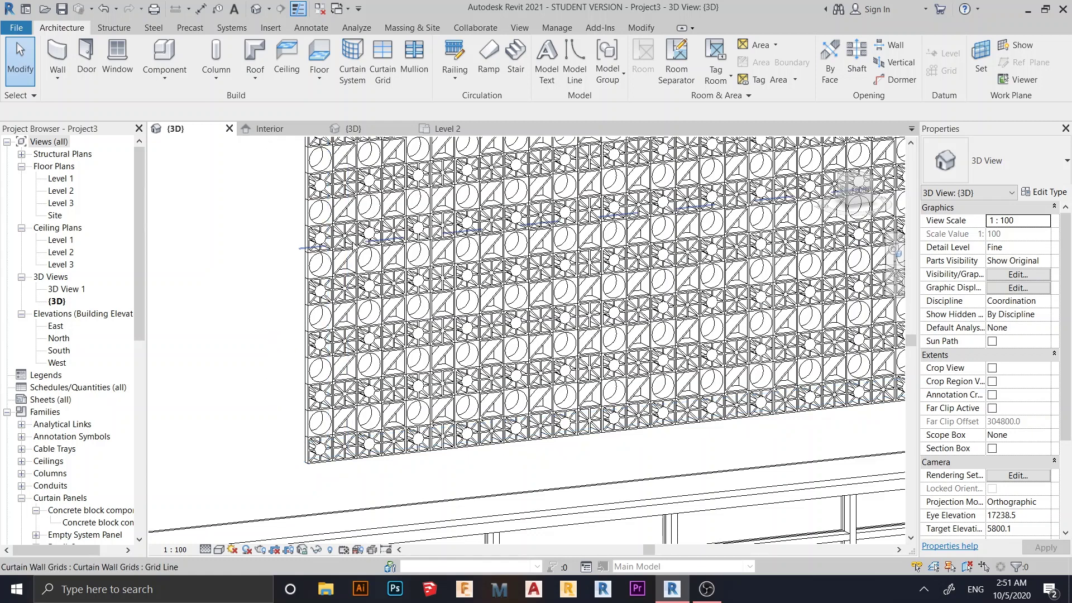
scroll(410, 275, up, 3)
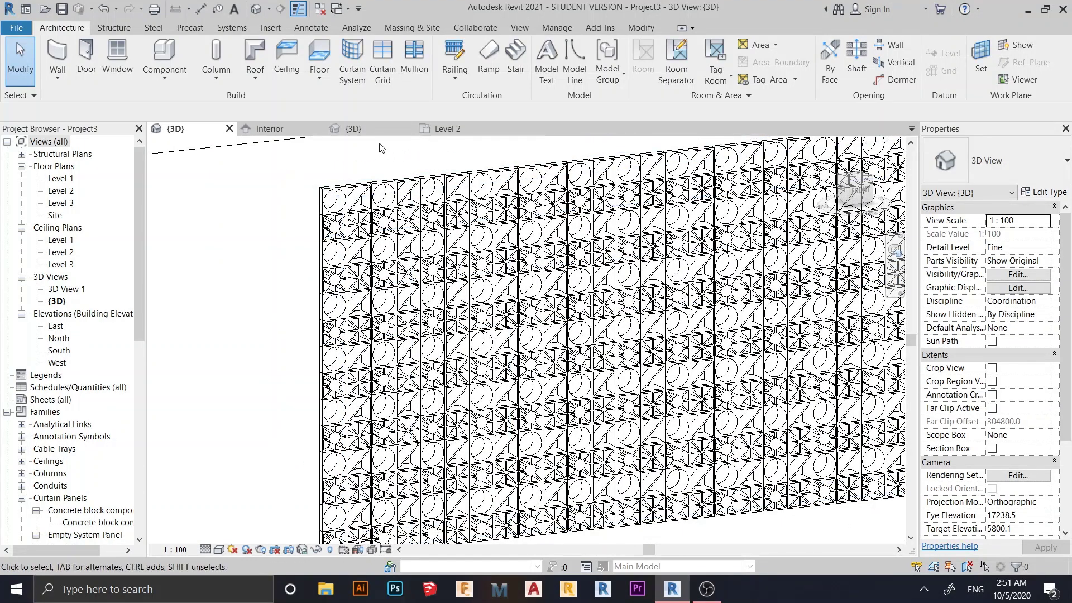
- Review the panel family in its 3D and Interior elevation views, and return to the project's 3D view
click(372, 127)
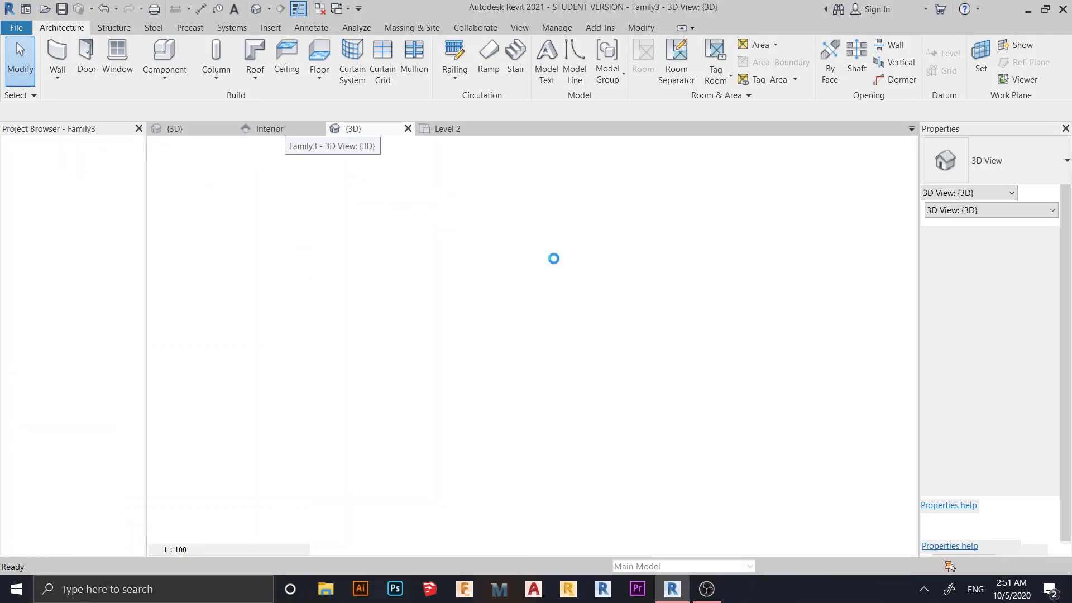
click(273, 128)
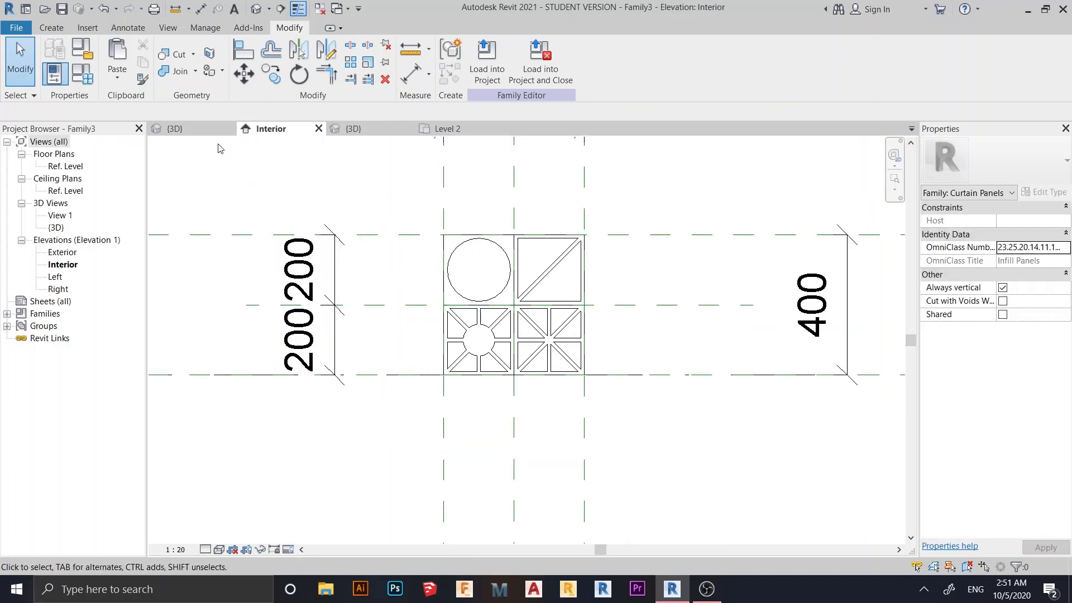
click(206, 129)
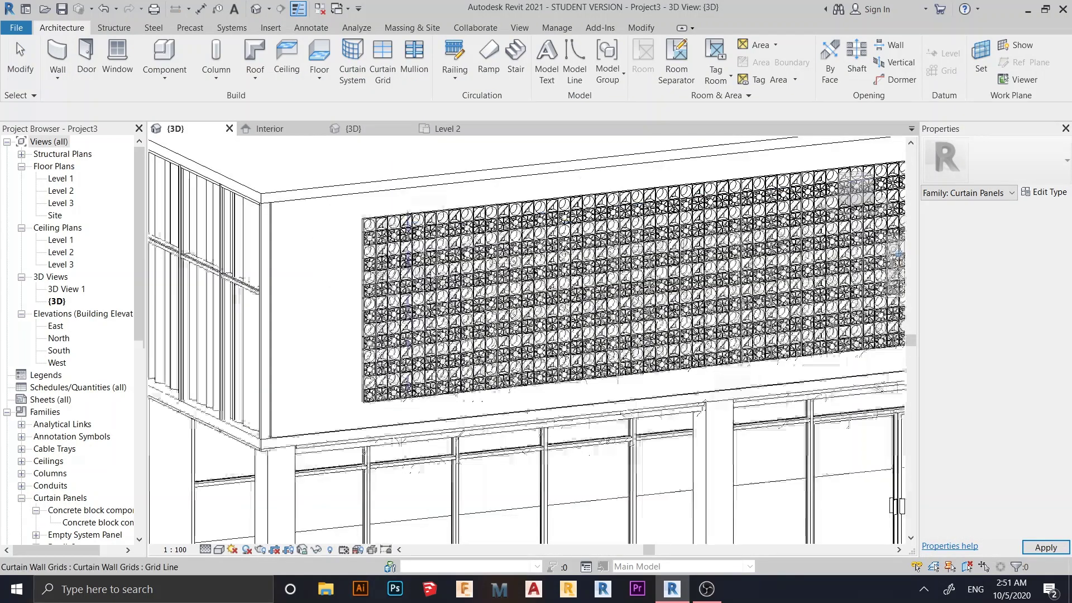
- Review the type properties of the front CONCRETE BLOCK WALL curtain wall, including its curtain panel and grid settings
click(570, 210)
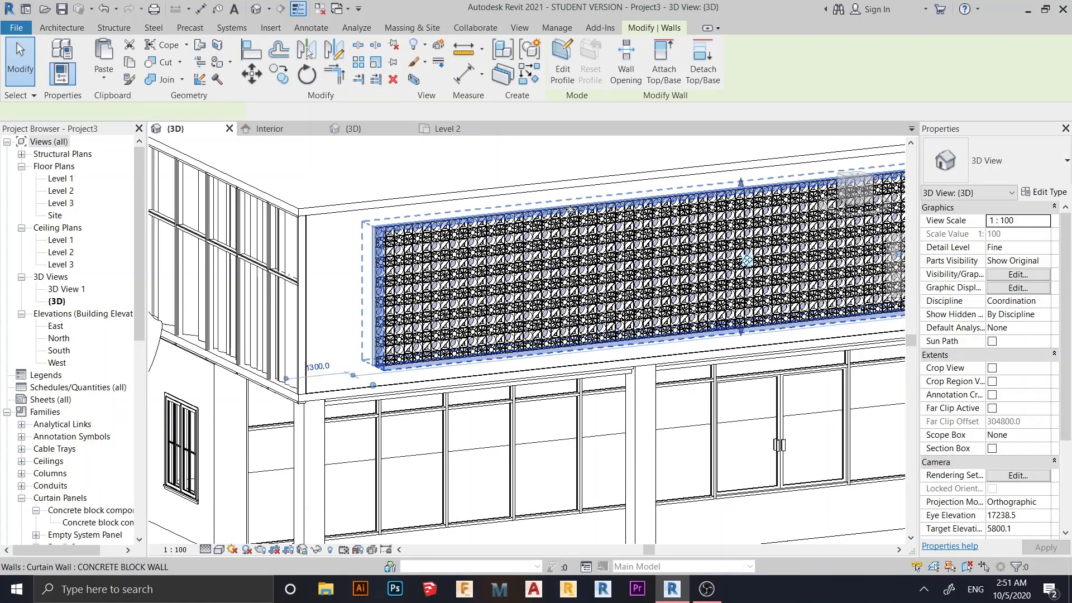
click(1049, 193)
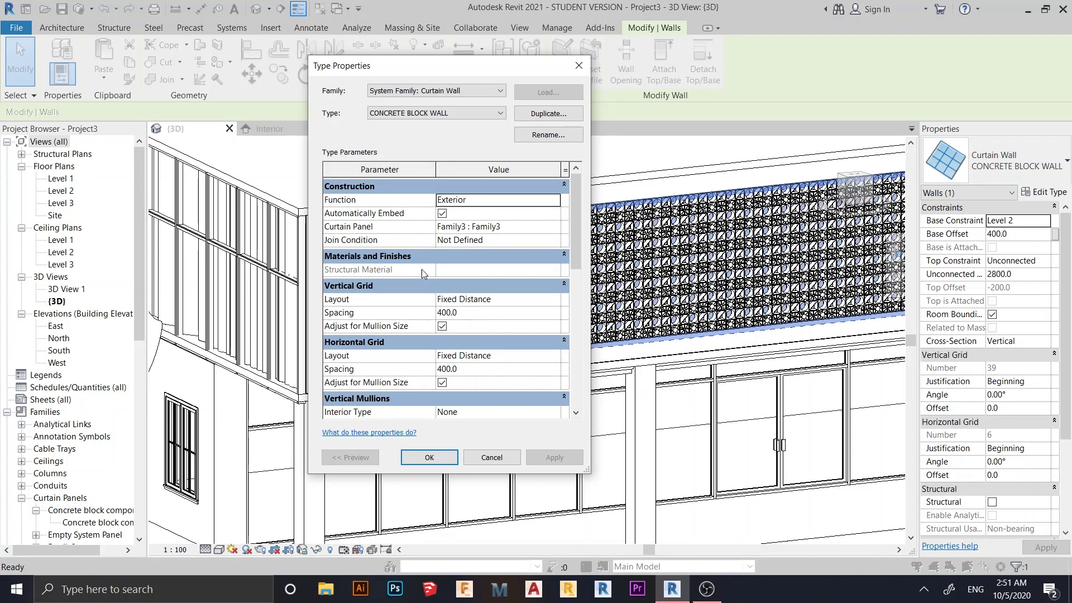
drag(401, 70, 189, 86)
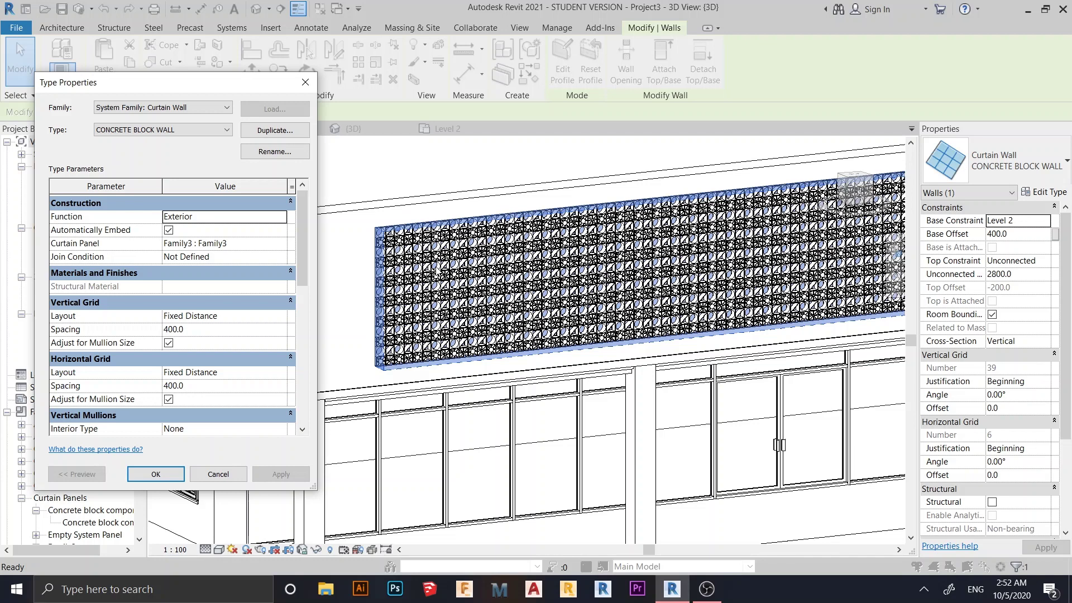
drag(174, 90, 219, 71)
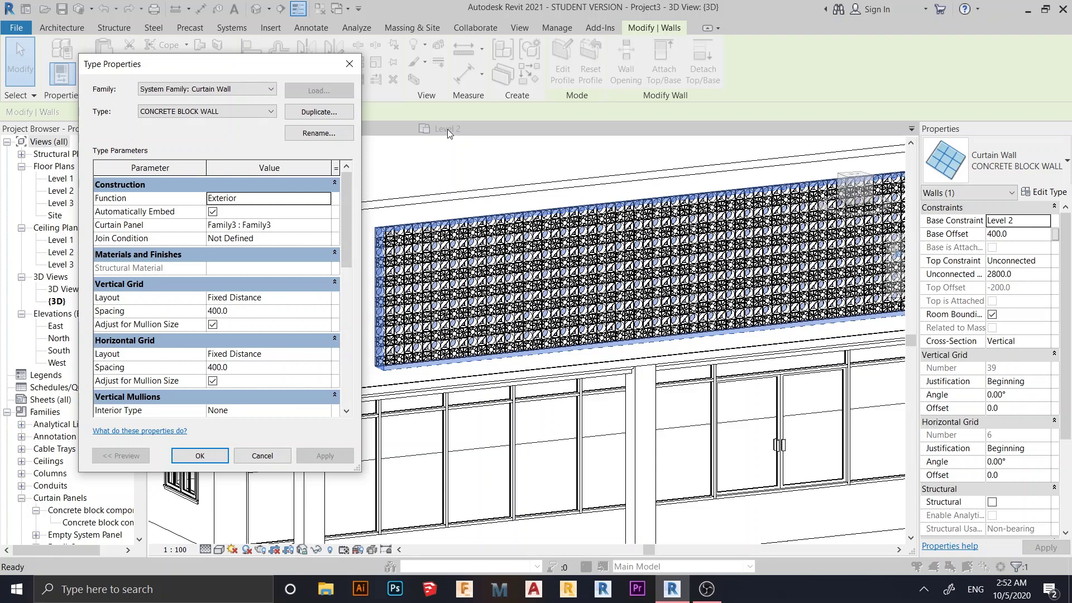
click(216, 457)
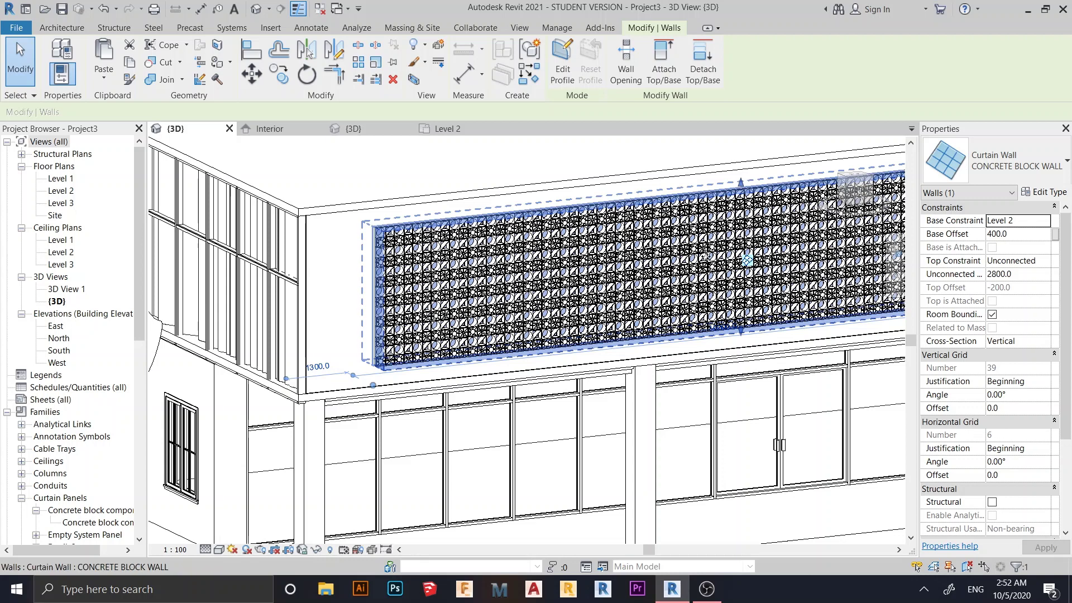
- Set the project 3D view's visual style to Realistic to display the building's material textures
scroll(589, 349, down, 2)
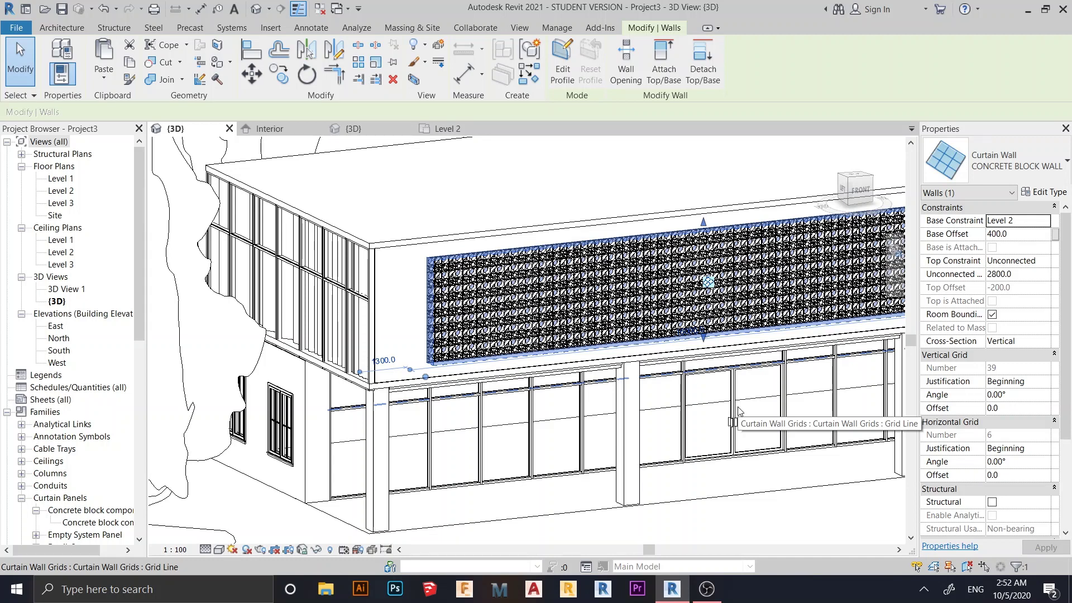
middle_drag(803, 466, 721, 429)
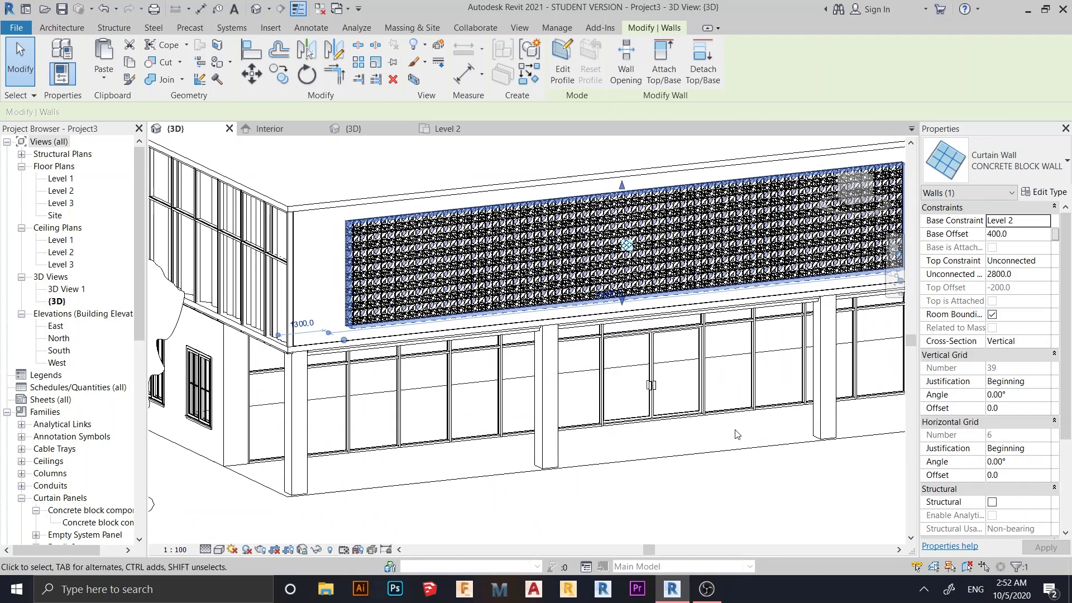
click(220, 551)
click(229, 537)
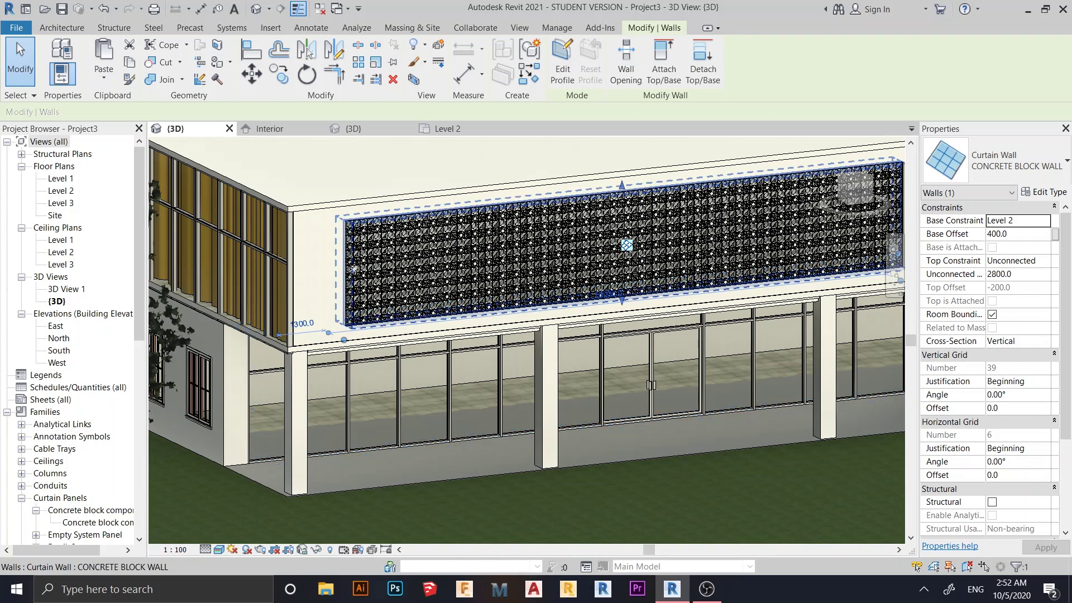
- Examine the concrete block wall up close and inspect the whole building from the front and both front corners
scroll(352, 255, up, 5)
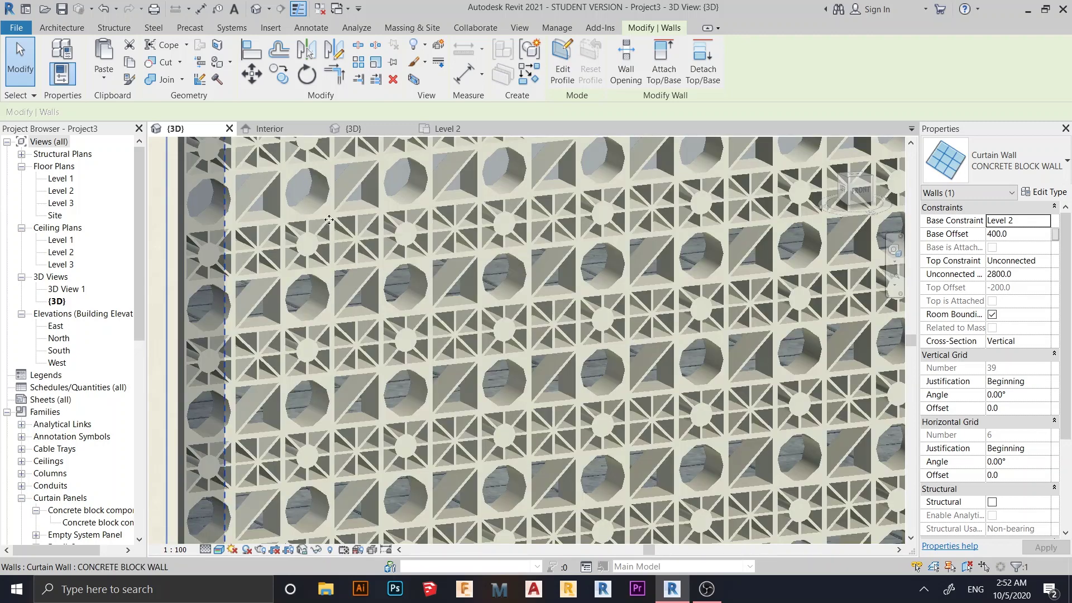
scroll(329, 219, up, 3)
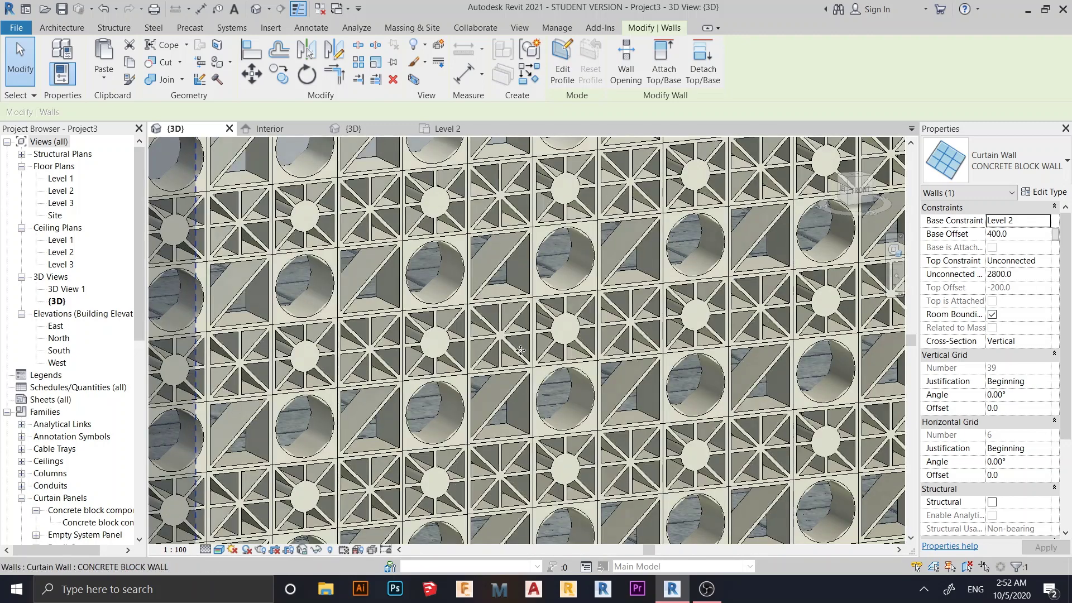
scroll(677, 435, down, 10)
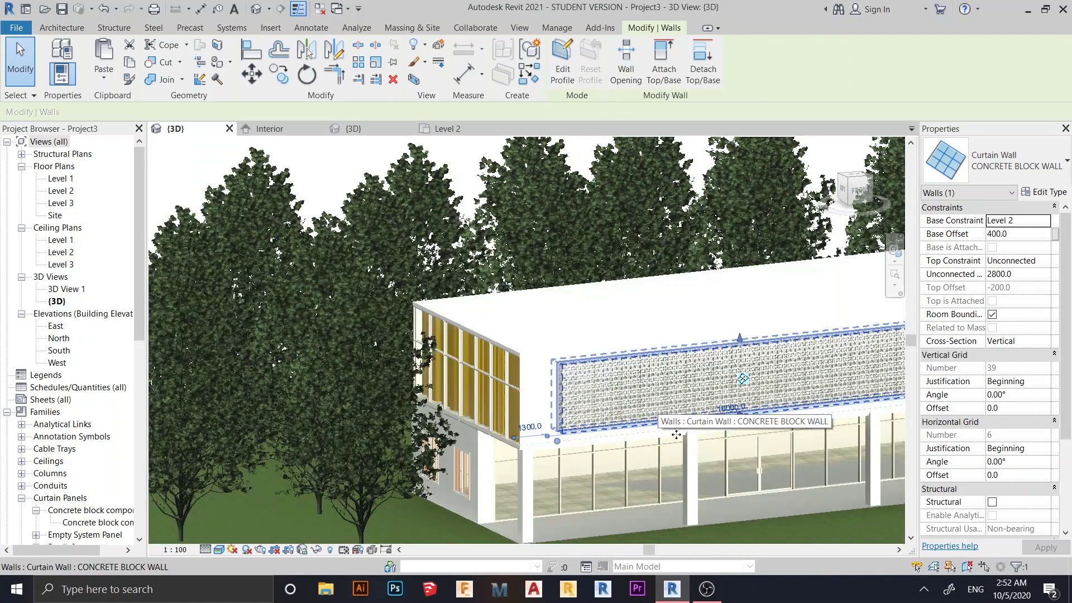
middle_drag(704, 444, 568, 393)
middle_drag(600, 432, 374, 350)
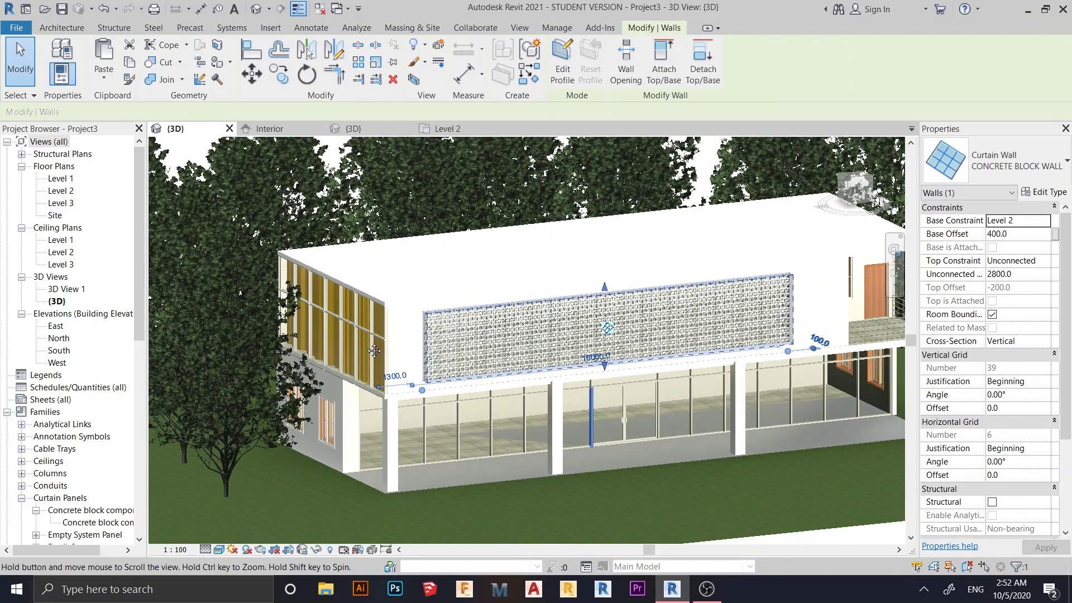
scroll(726, 433, down, 3)
shift+middle_drag(770, 492, 699, 305)
scroll(760, 304, up, 1)
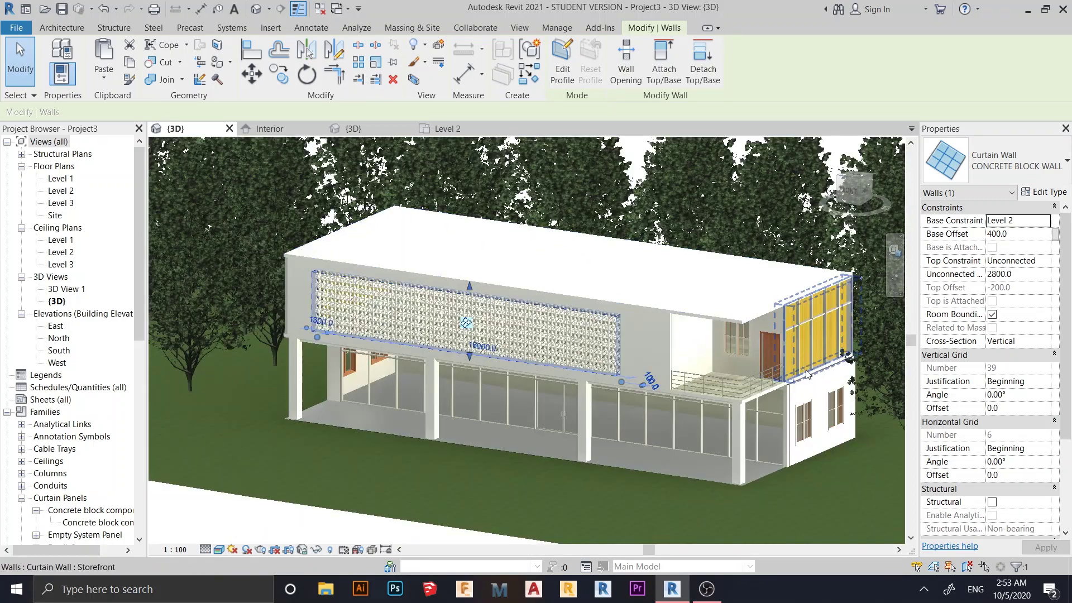
middle_drag(844, 270, 789, 259)
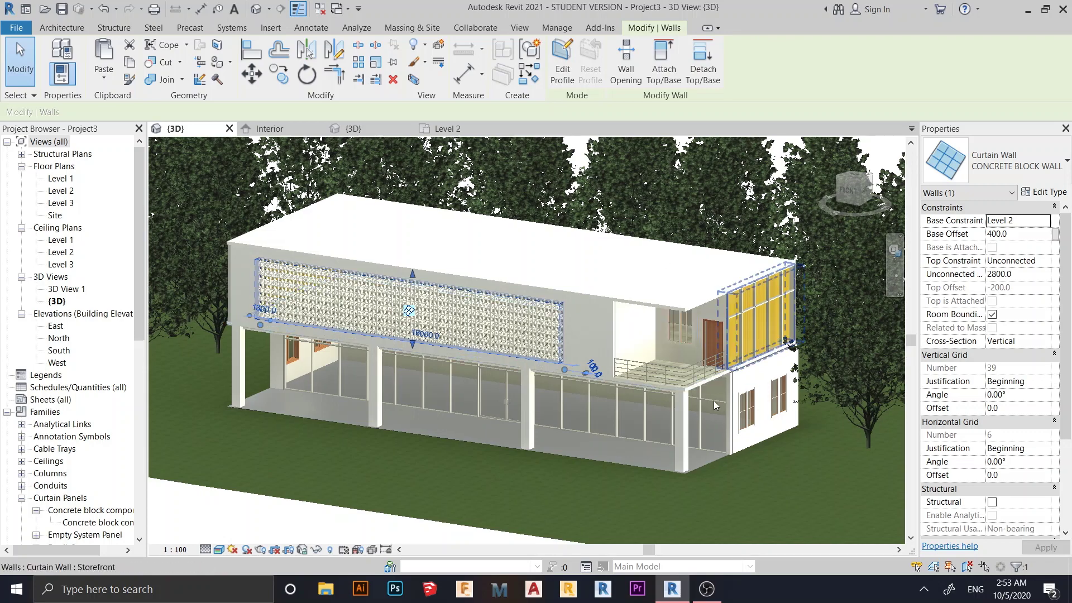
scroll(494, 366, up, 1)
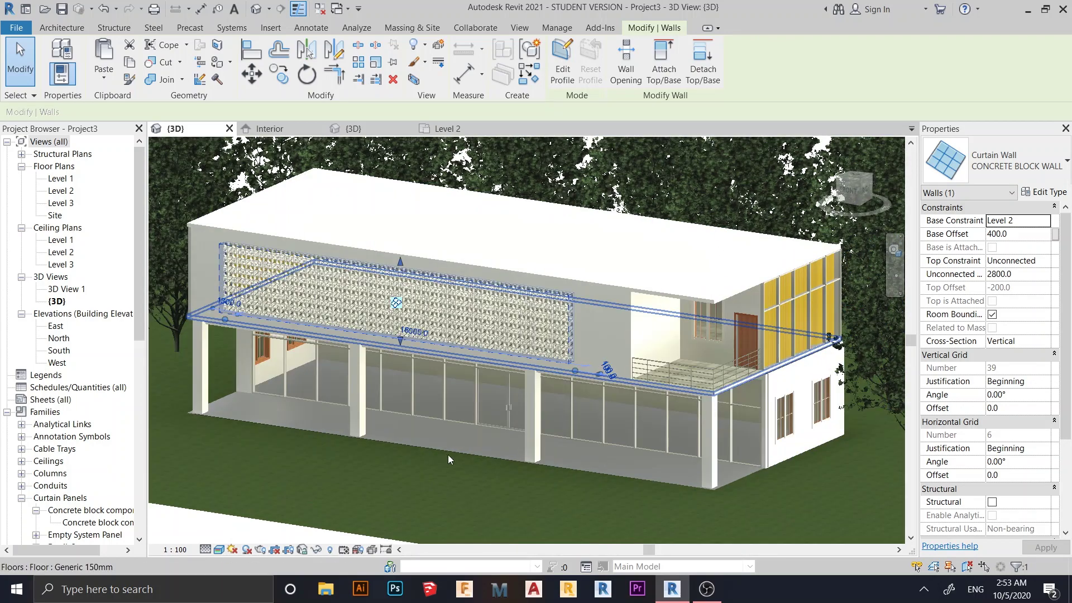
scroll(502, 402, up, 3)
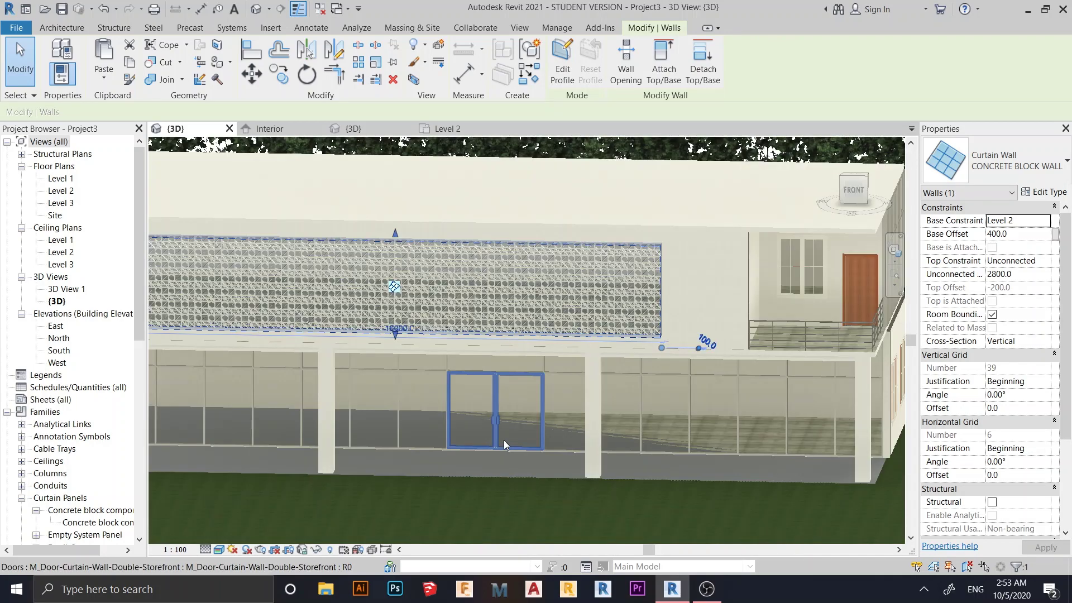
scroll(505, 440, down, 2)
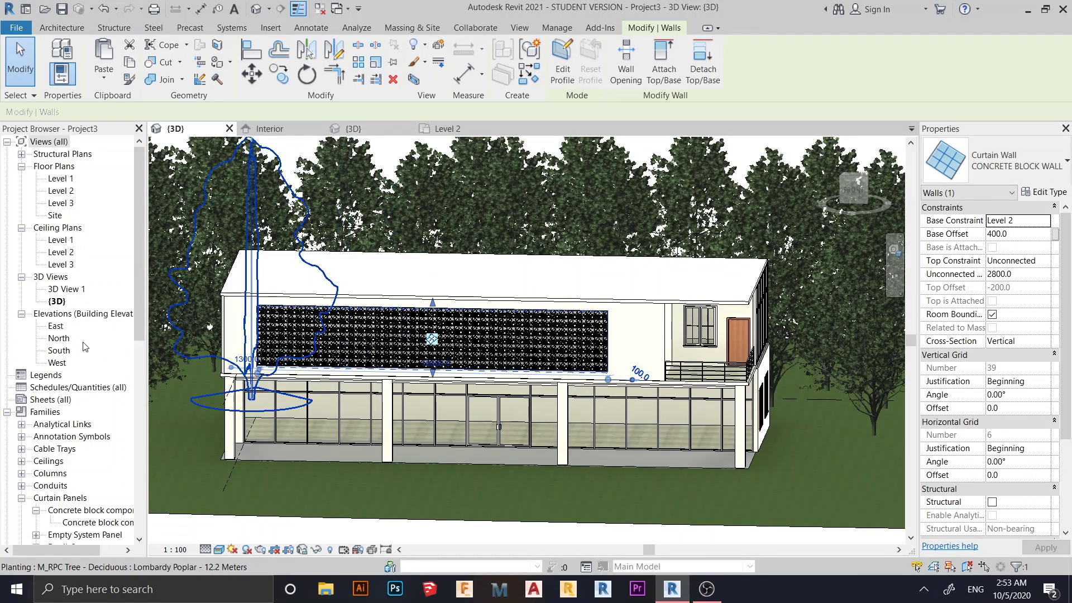
- Open the project's perspective view 3D View 1
double_click(66, 290)
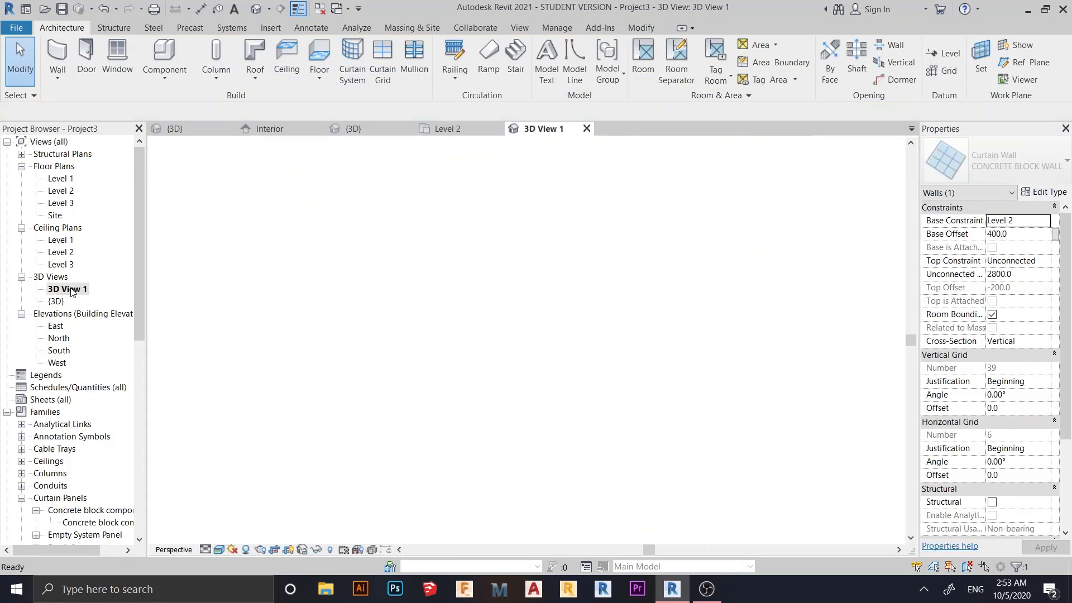